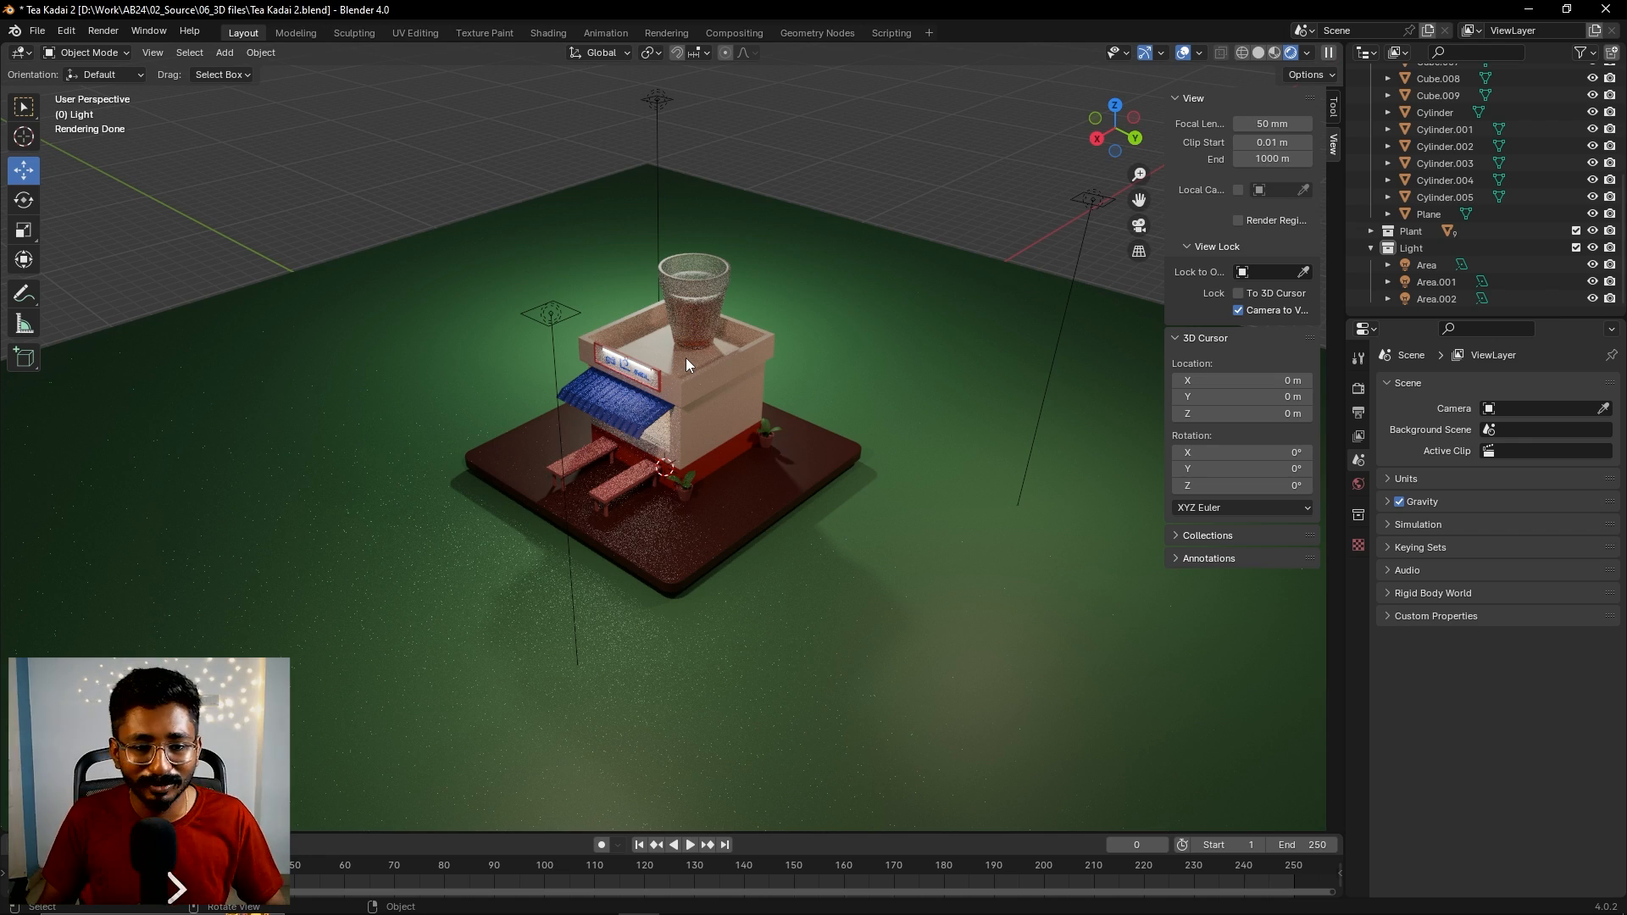
# - Add a camera to the scene and switch the viewport to look through it
pyautogui.moveTo(623, 385); pyautogui.dragTo(833, 313, button='middle')
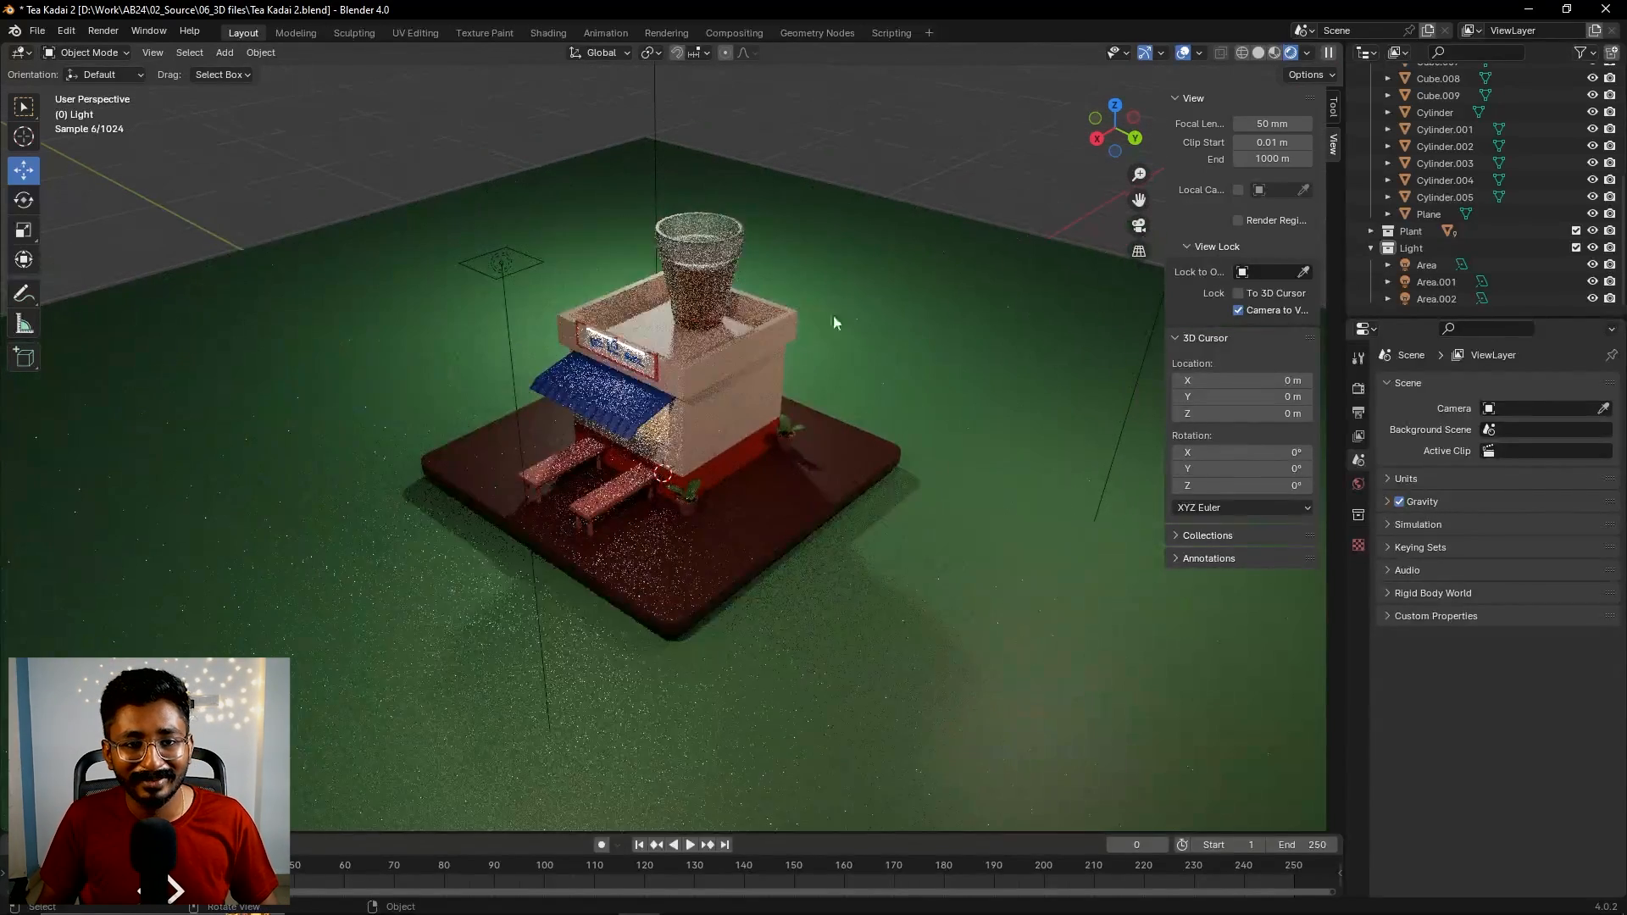
pyautogui.click(224, 54)
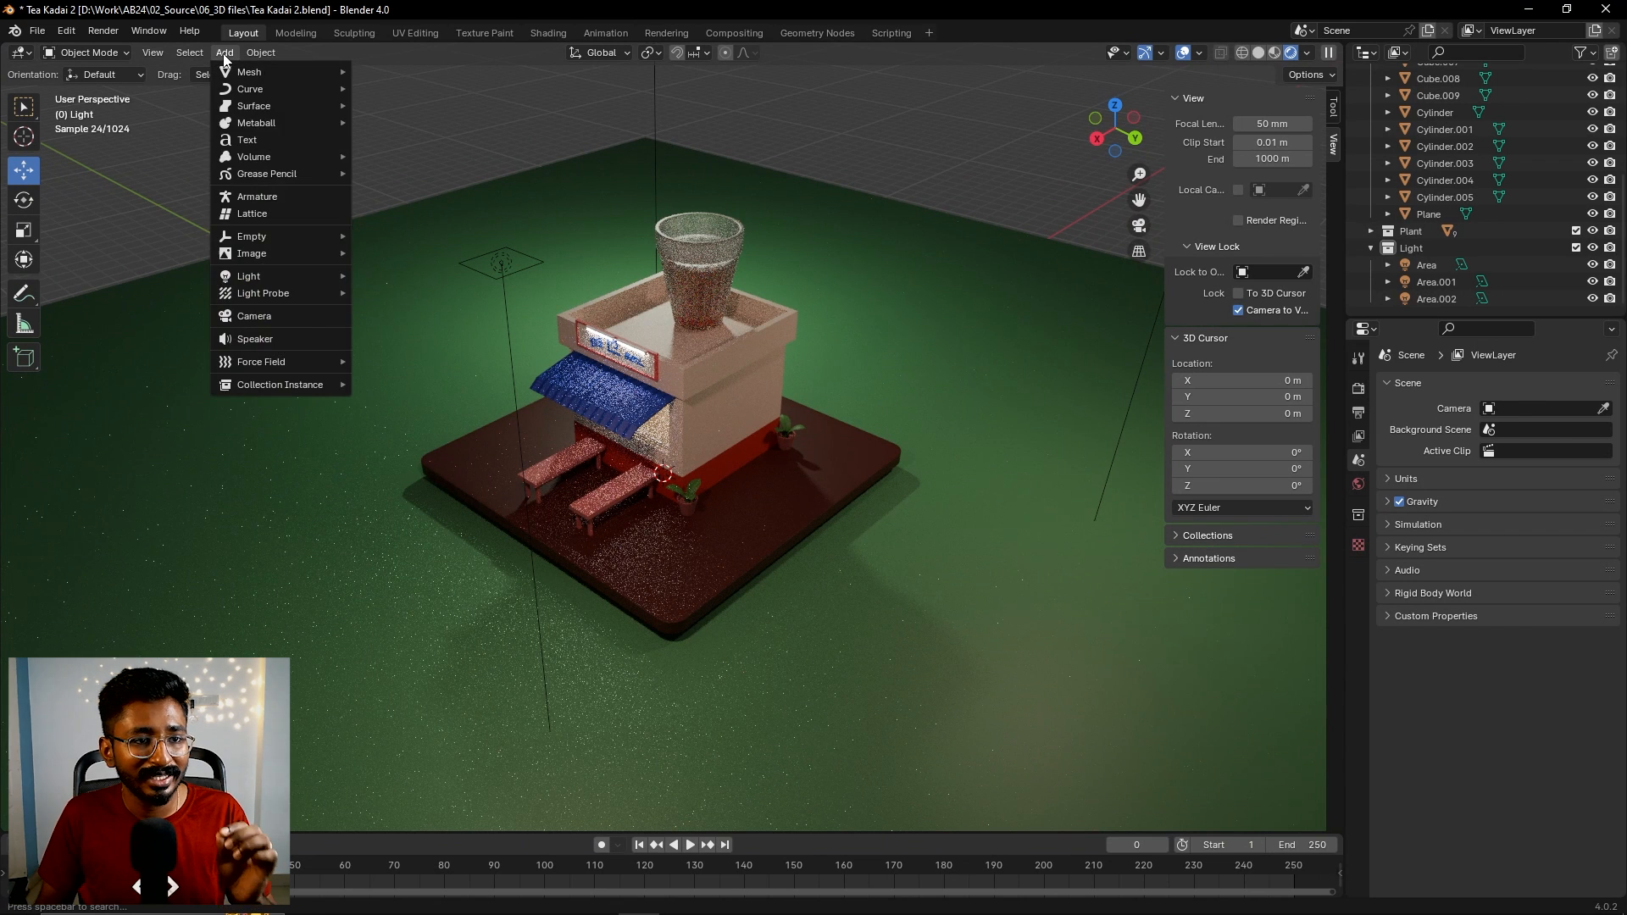
pyautogui.moveTo(336, 265)
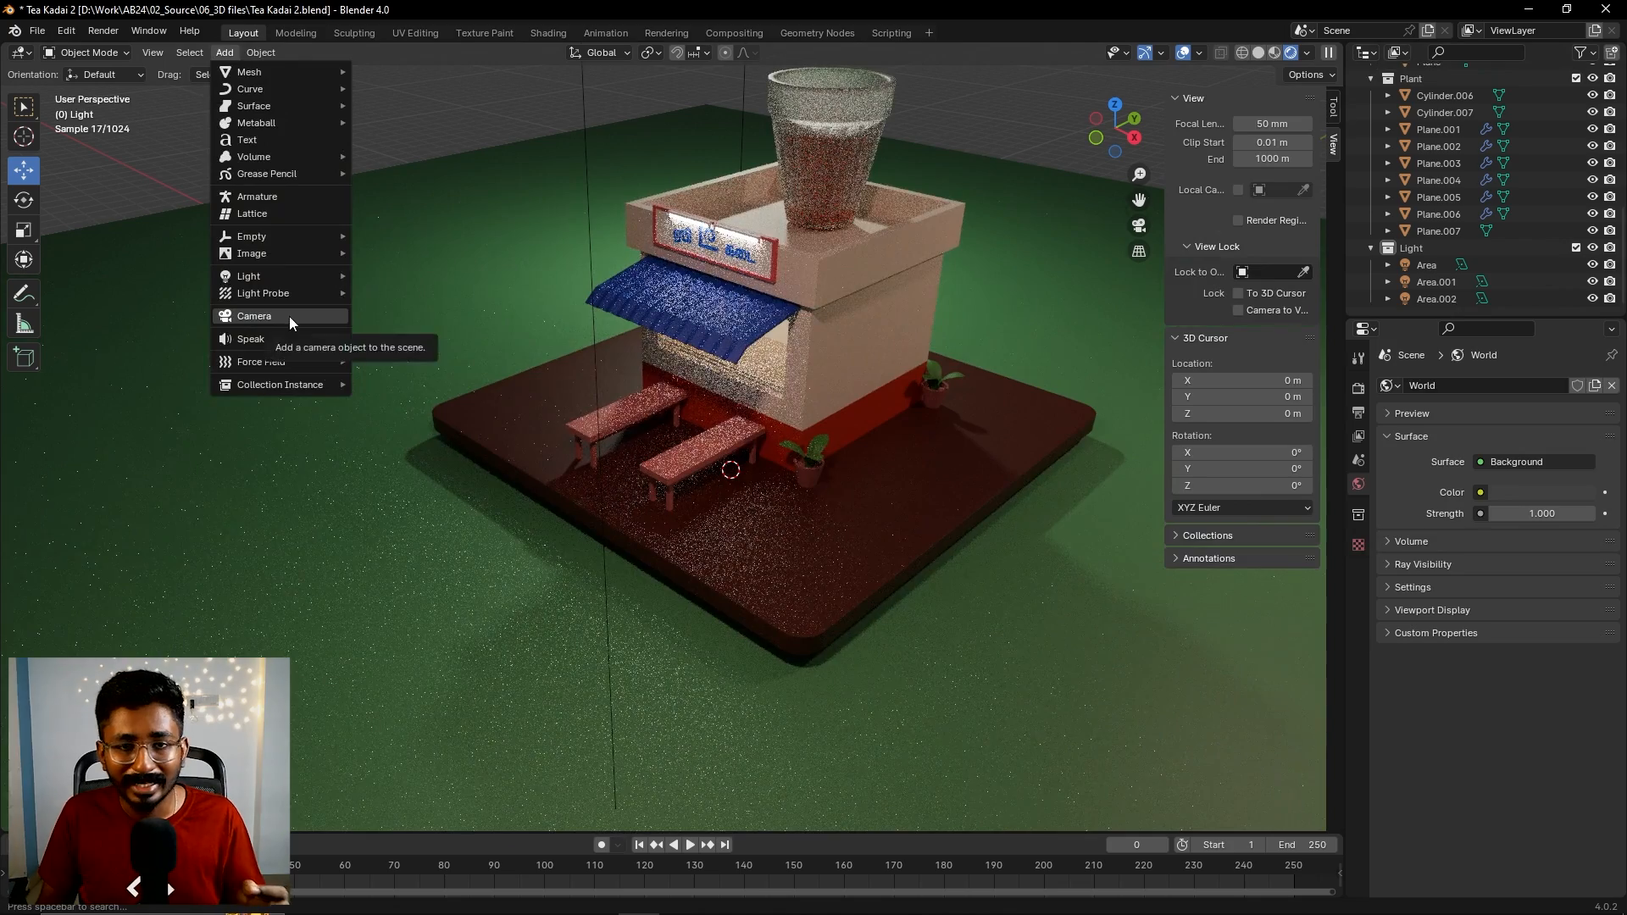
pyautogui.click(288, 318)
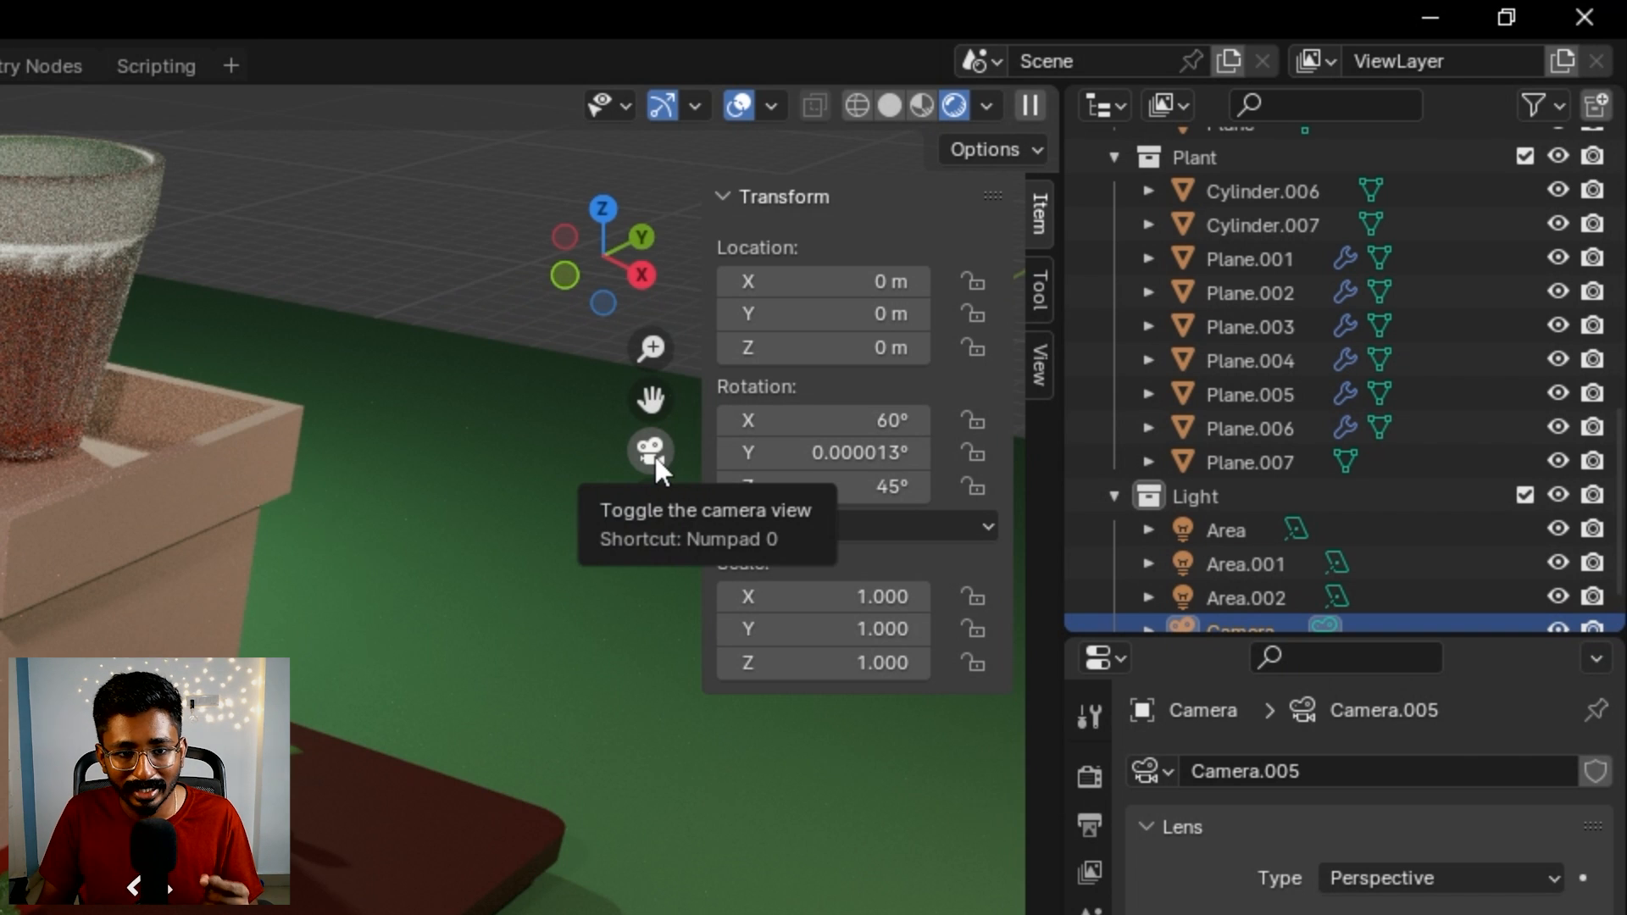
pyautogui.click(652, 453)
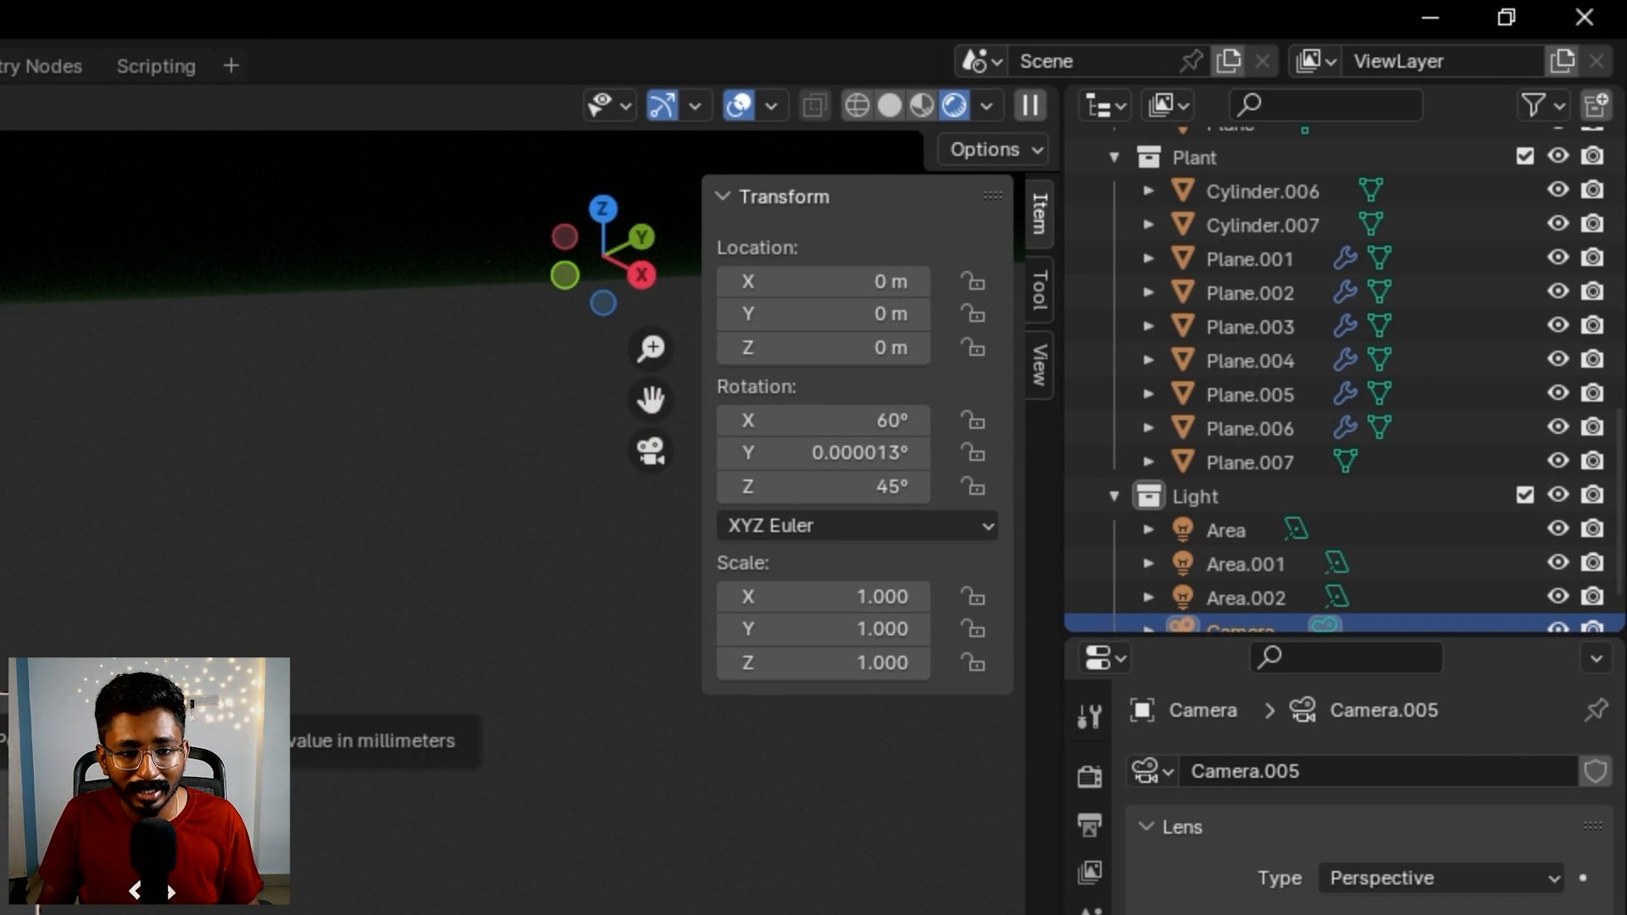
# - Lock the camera to the view and move it so the tea shop sits inside the camera frame
pyautogui.click(1041, 365)
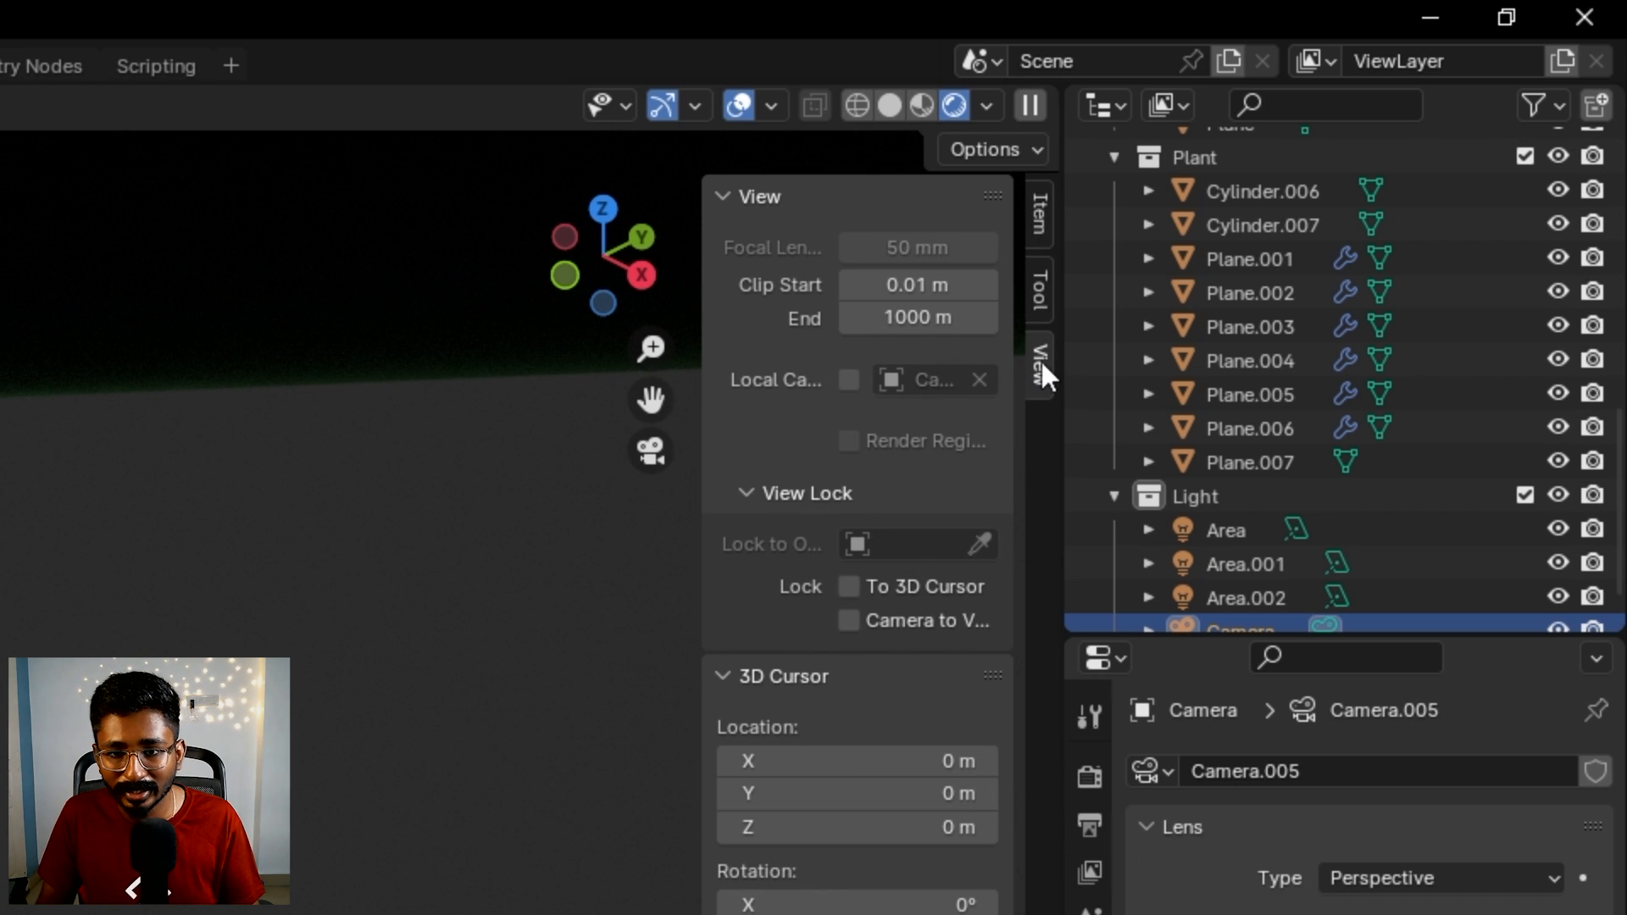
pyautogui.click(943, 617)
pyautogui.moveTo(780, 322); pyautogui.dragTo(755, 344, button='middle')
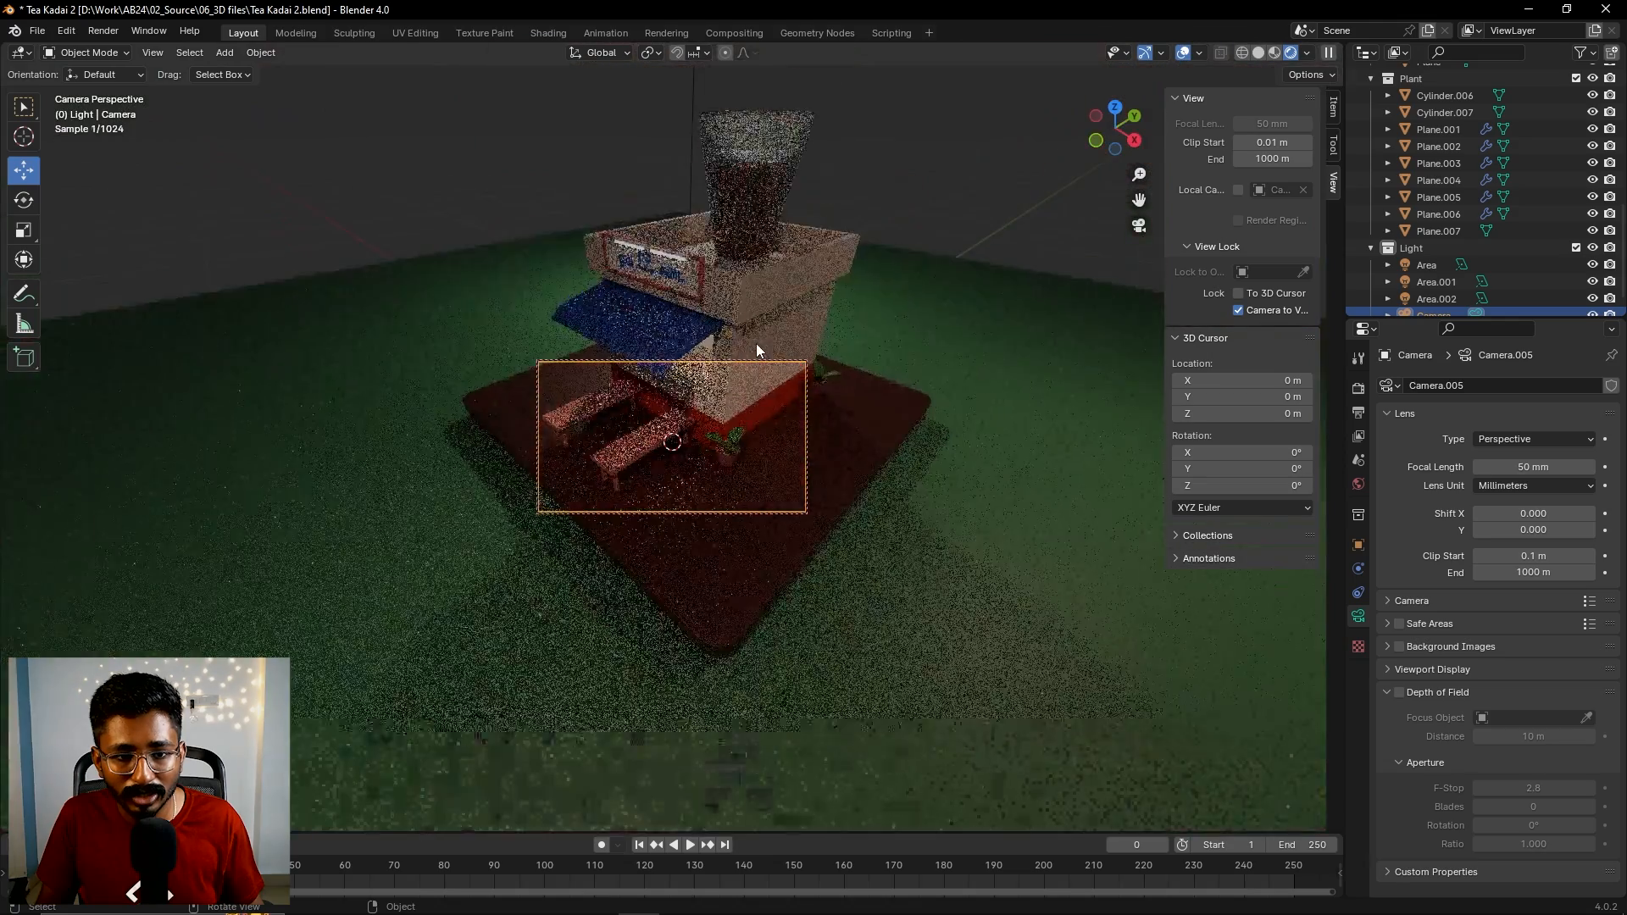
pyautogui.scroll(-5, 756, 343)
pyautogui.scroll(2, 737, 370)
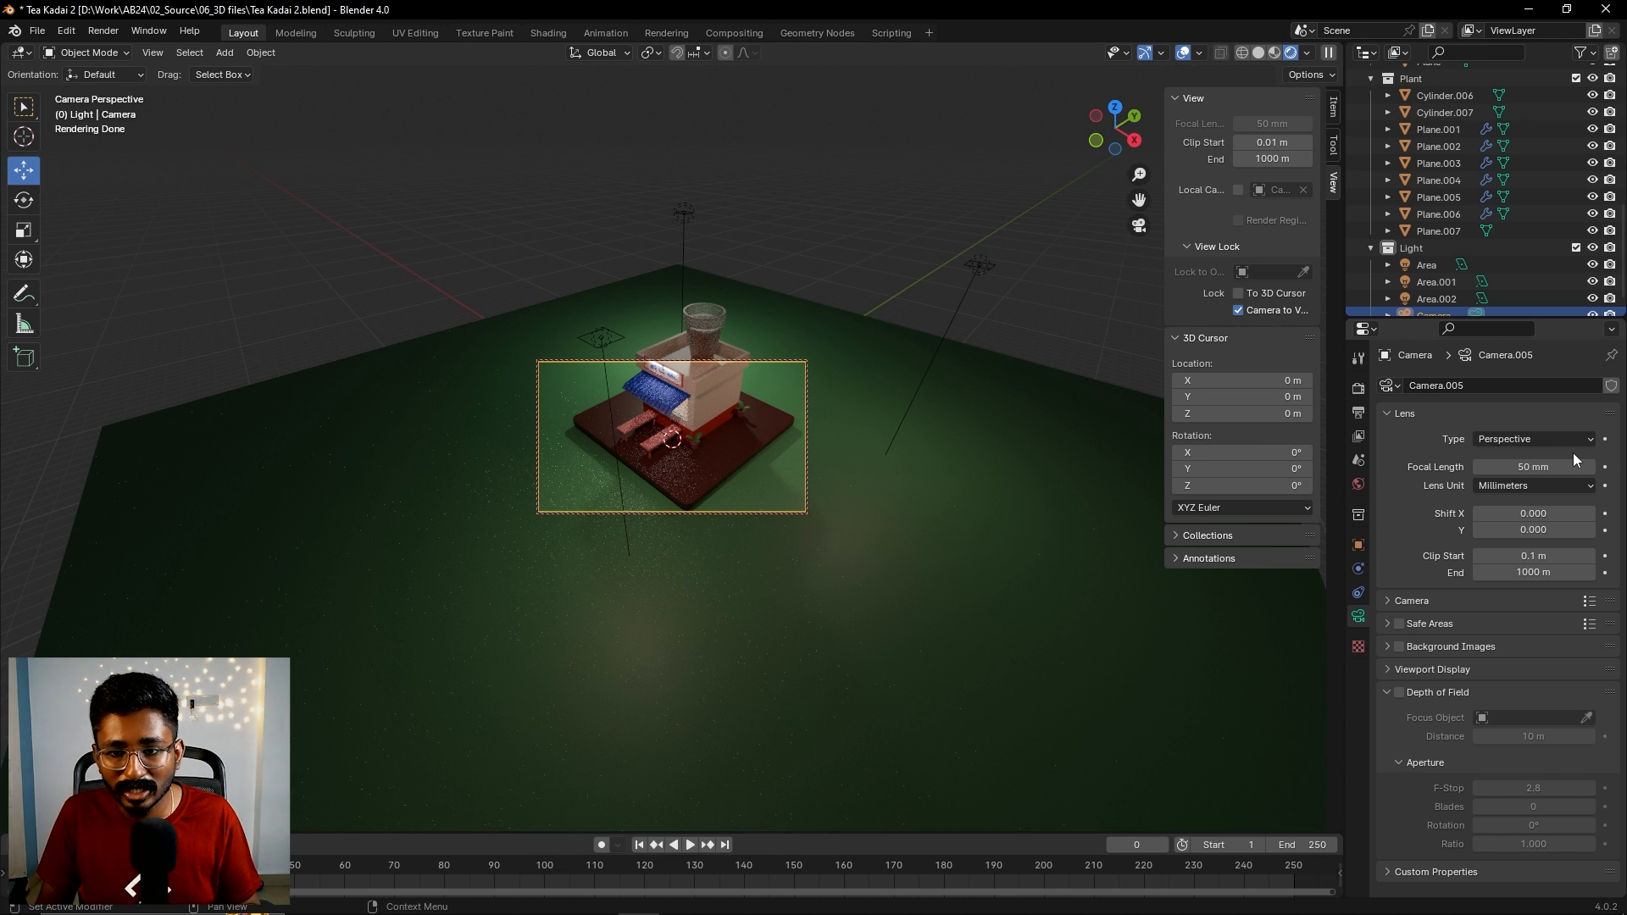
# - Set the camera's rotation to X 60°, Y 0° and Z 45°
pyautogui.click(1335, 108)
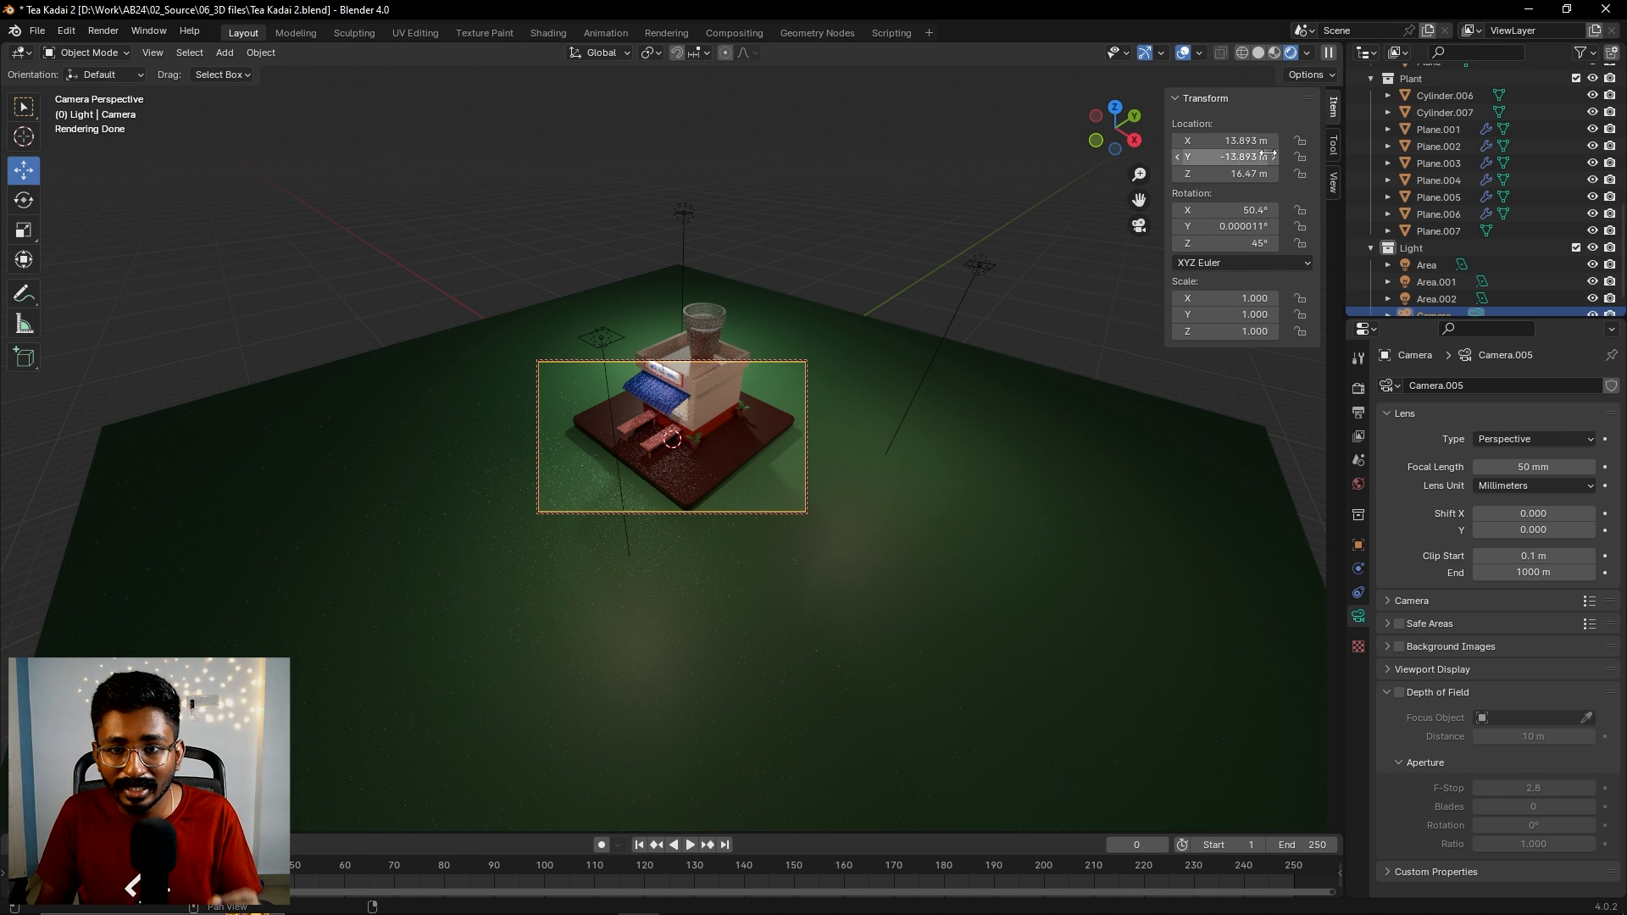
pyautogui.click(1244, 209)
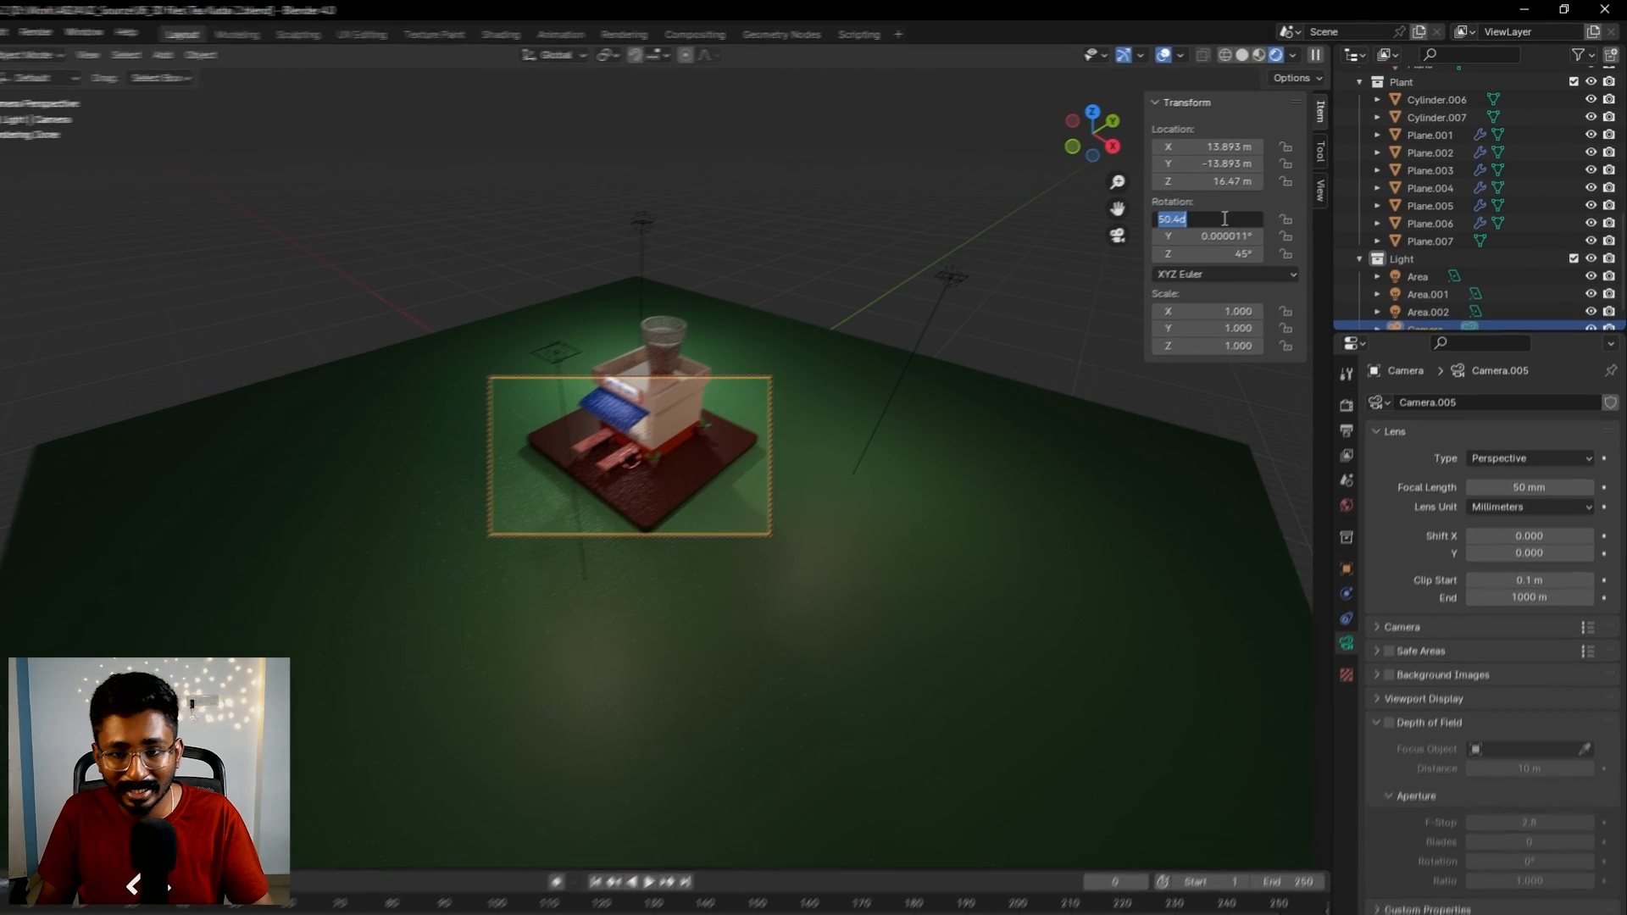
pyautogui.write('60')
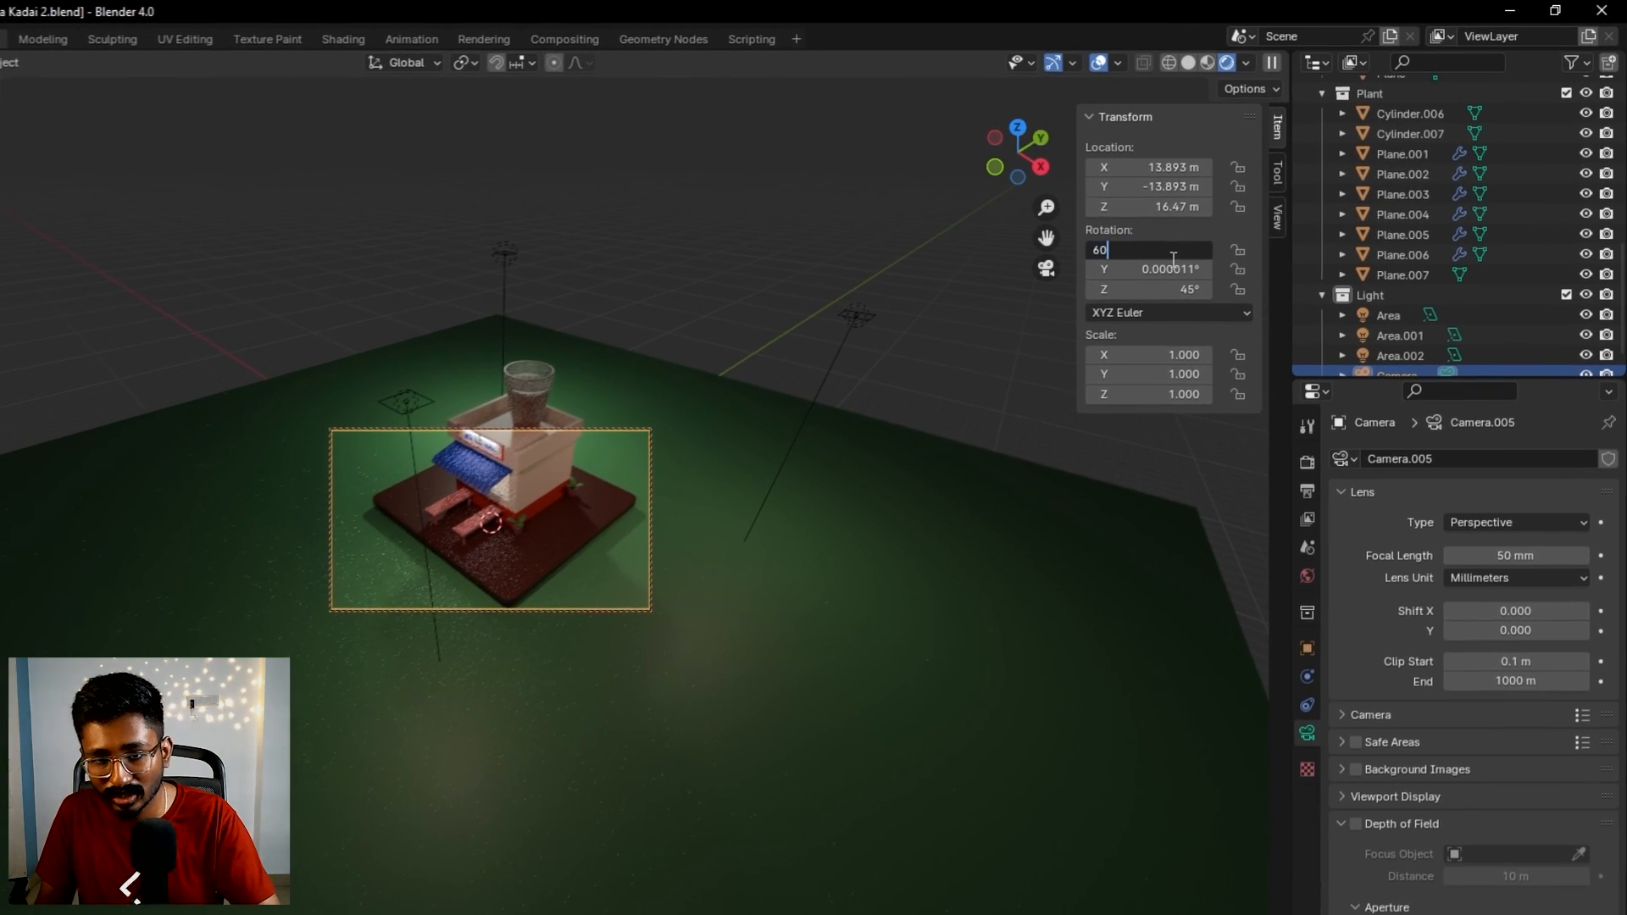
pyautogui.press('Tab')
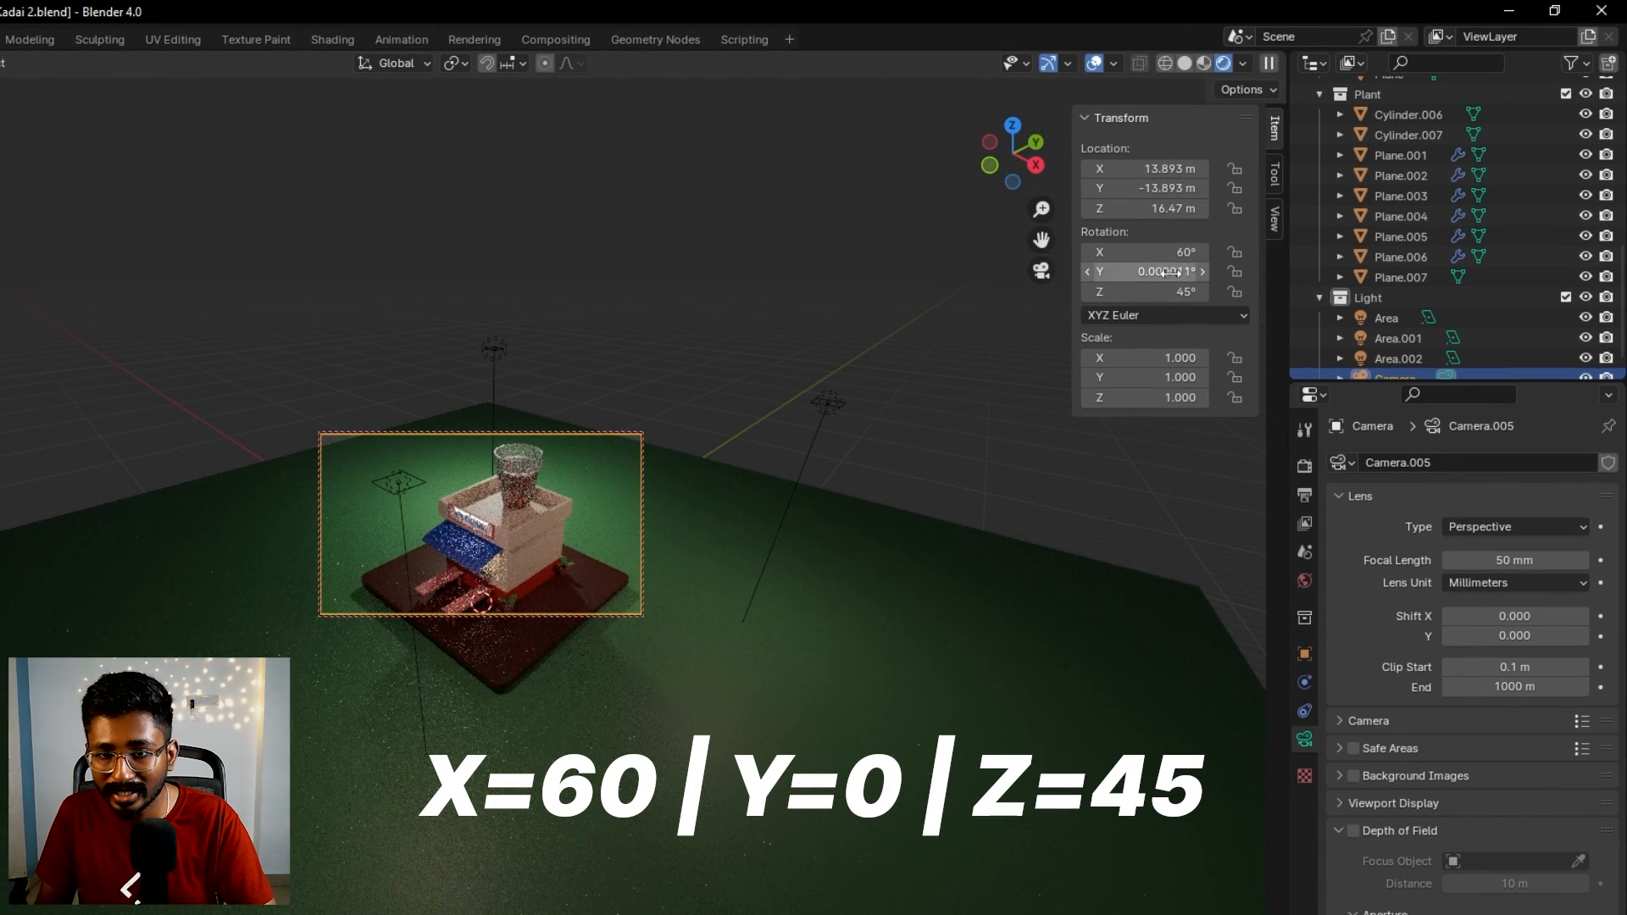
pyautogui.write('0')
pyautogui.press('Tab')
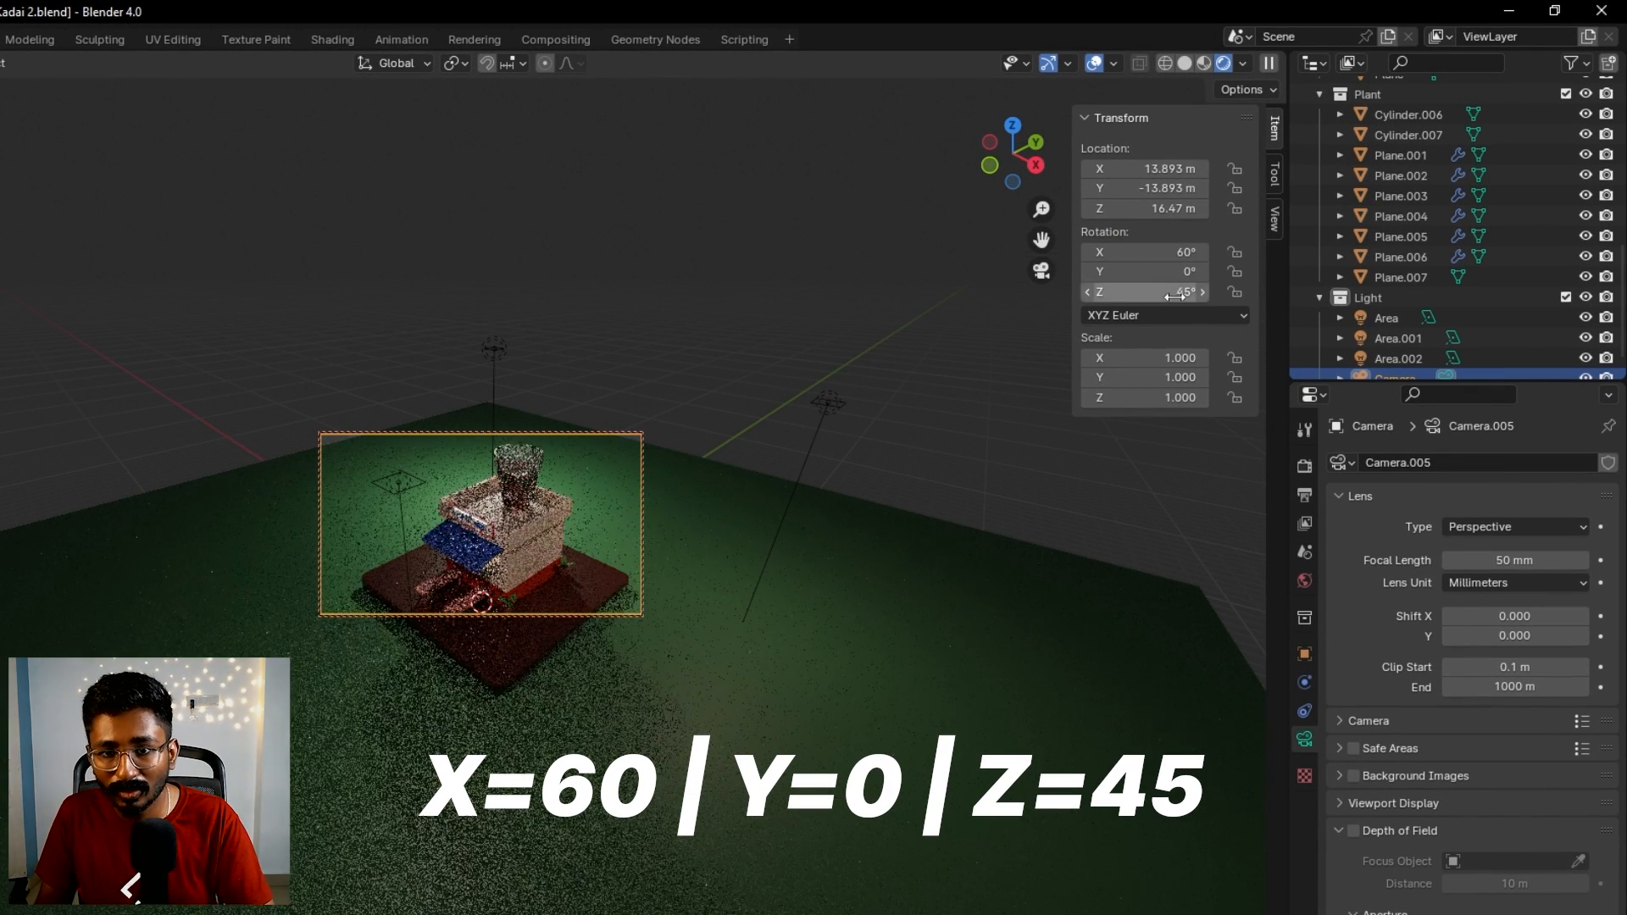
pyautogui.press('Return')
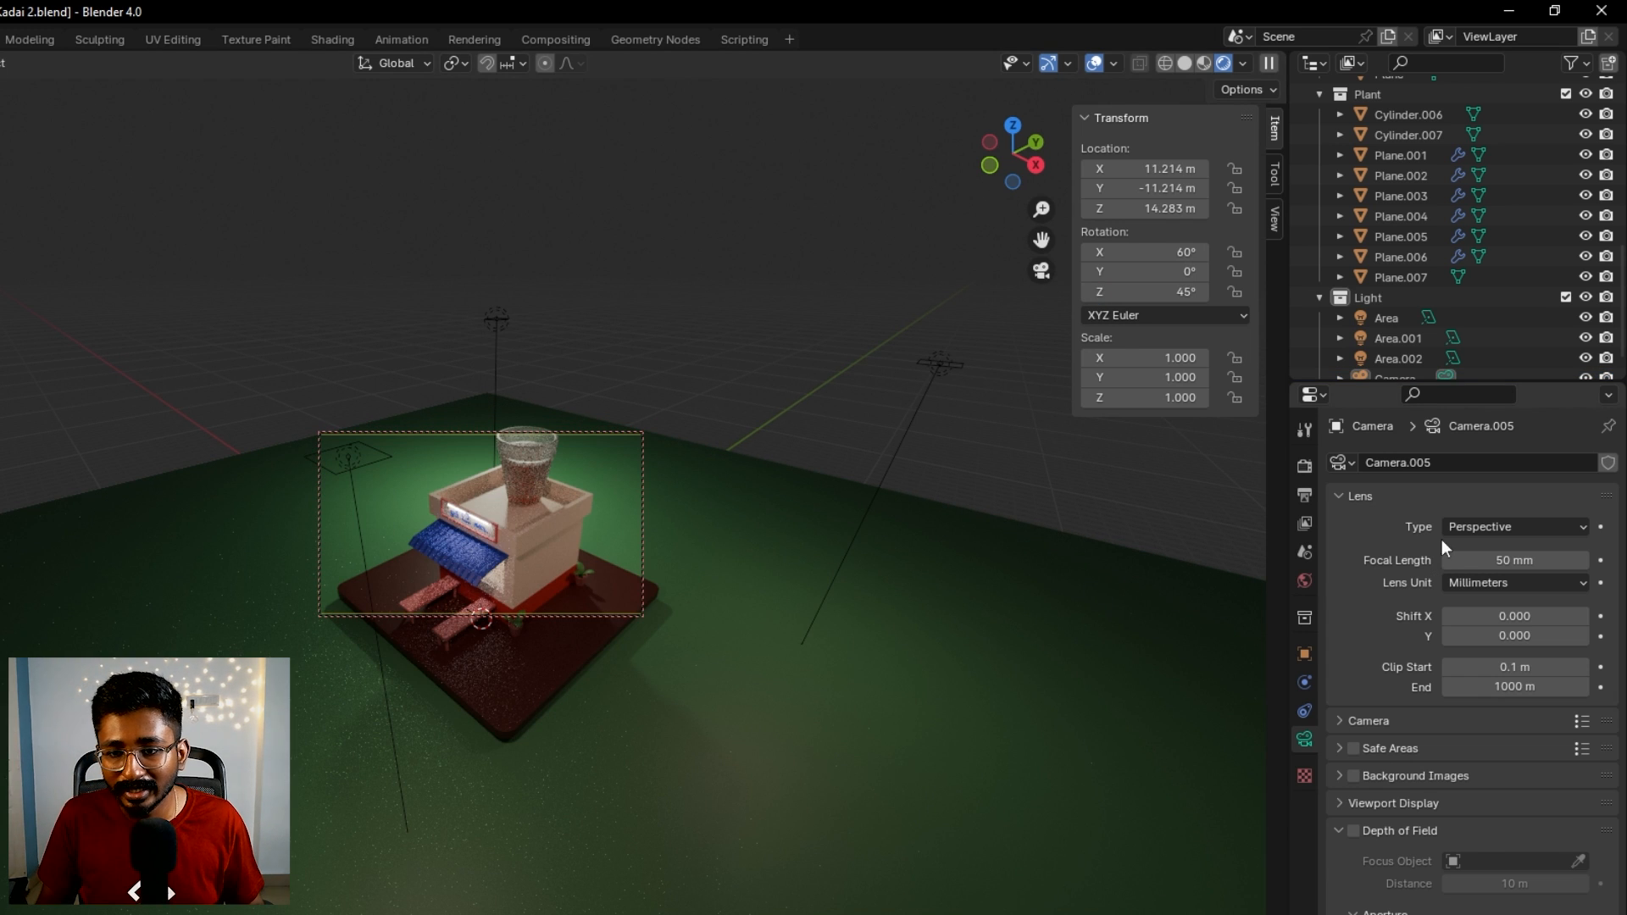
# - Make the camera orthographic with a scale of 24.5 and reposition it so the whole tea shop fits centrally in the frame
pyautogui.click(1471, 525)
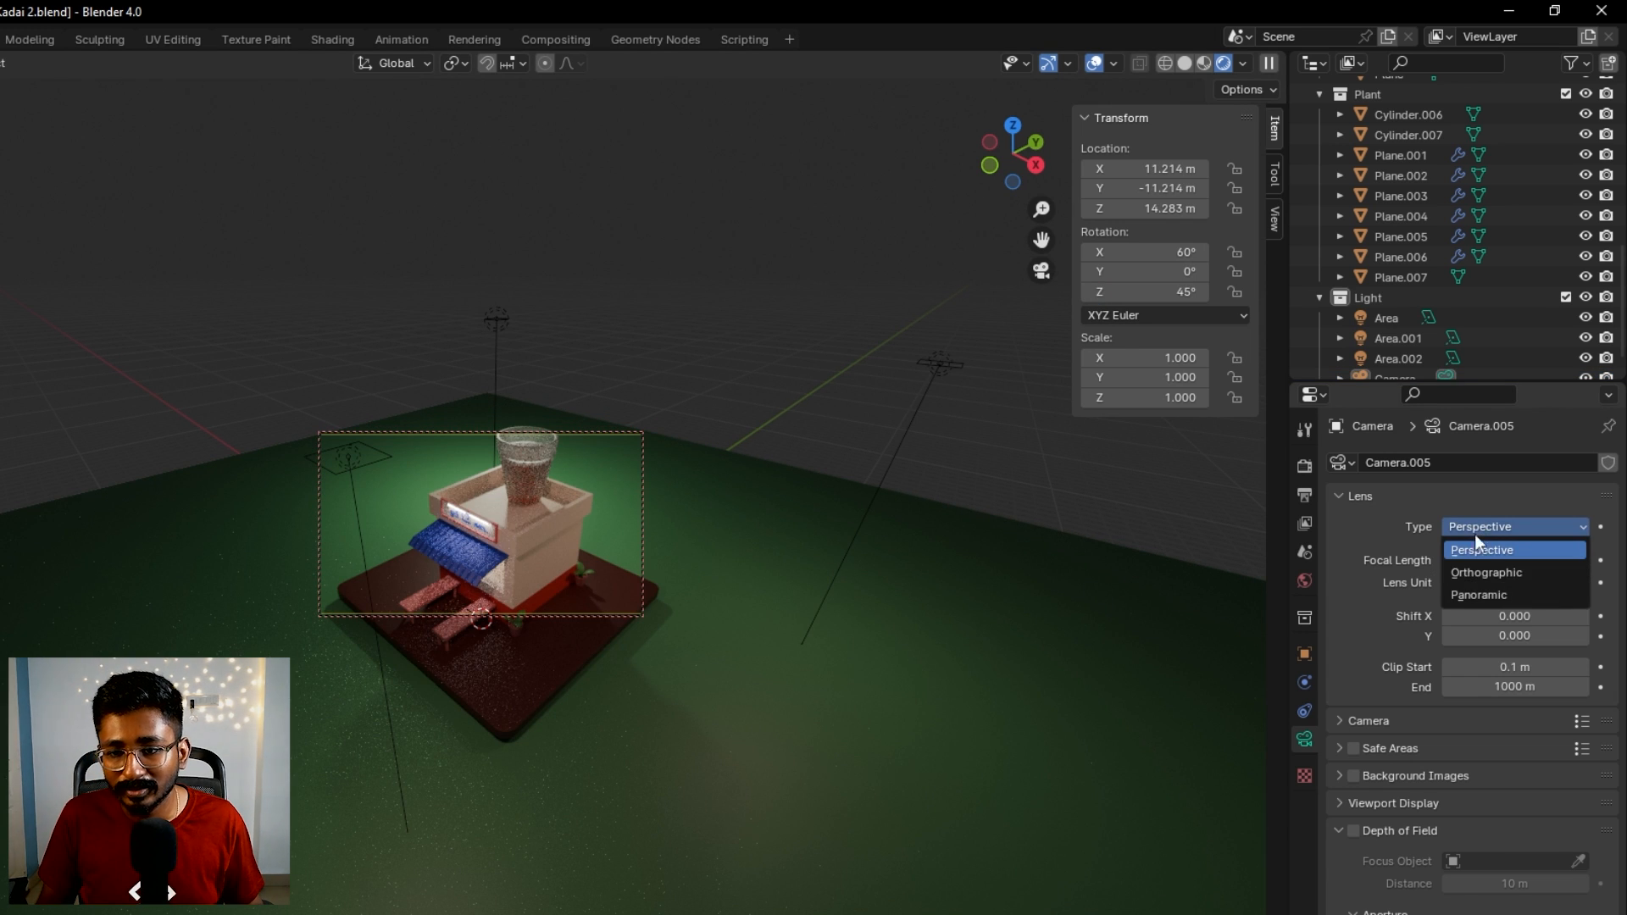
pyautogui.click(1475, 574)
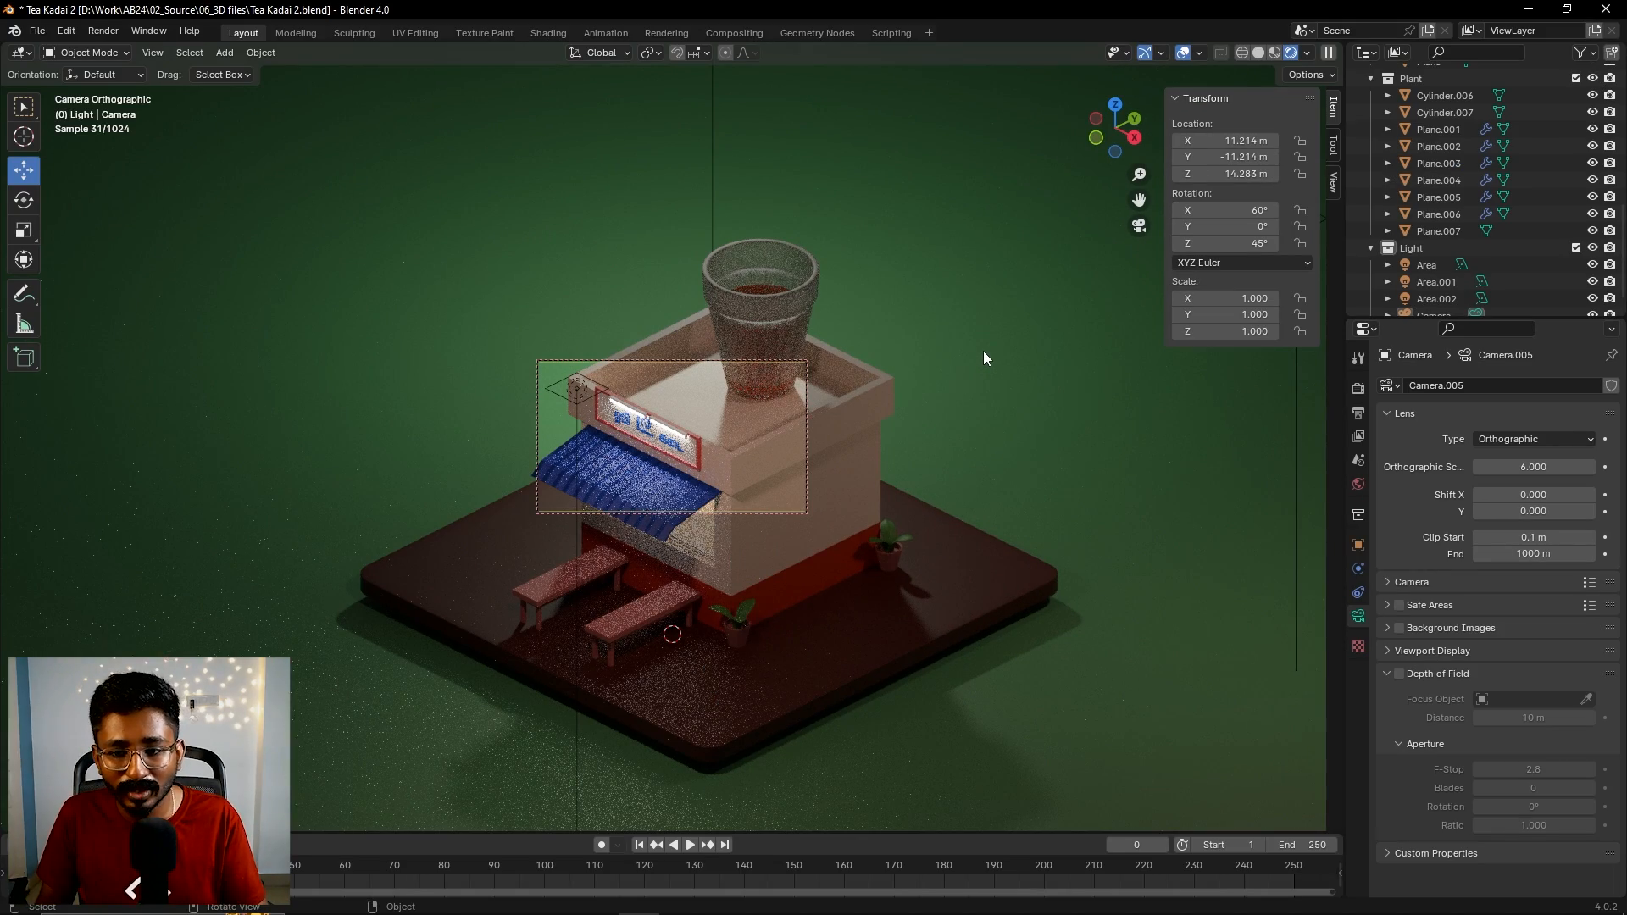
pyautogui.moveTo(1499, 465); pyautogui.dragTo(1589, 464)
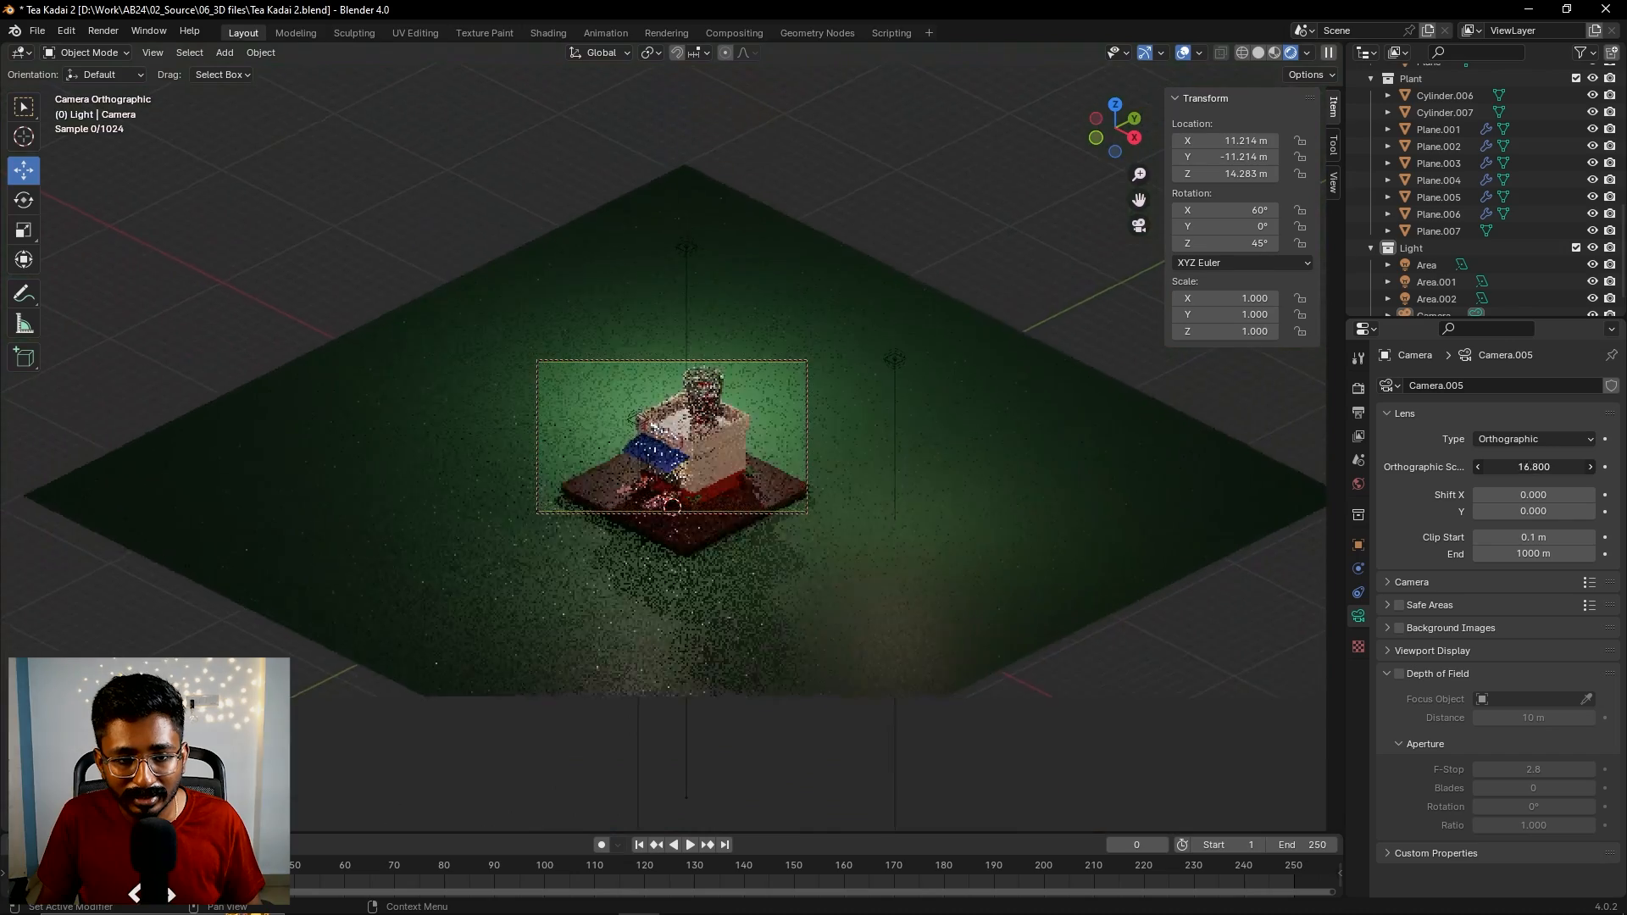
pyautogui.scroll(4, 897, 534)
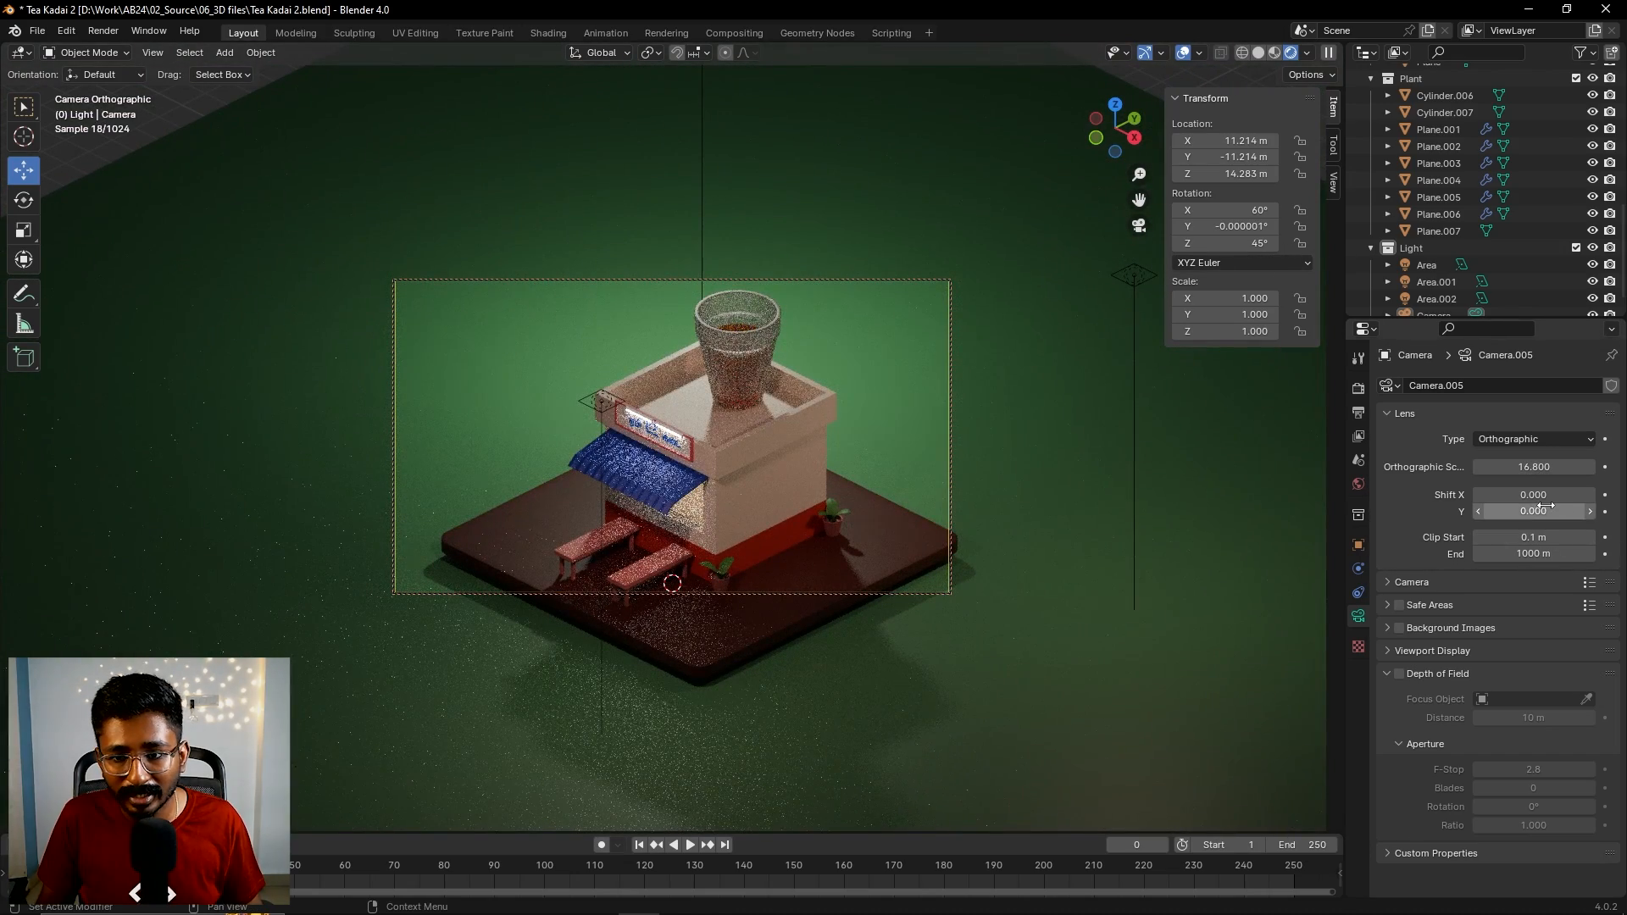
pyautogui.moveTo(1534, 467); pyautogui.dragTo(1594, 467)
pyautogui.moveTo(1139, 200); pyautogui.dragTo(1116, 169)
pyautogui.scroll(4, 866, 440)
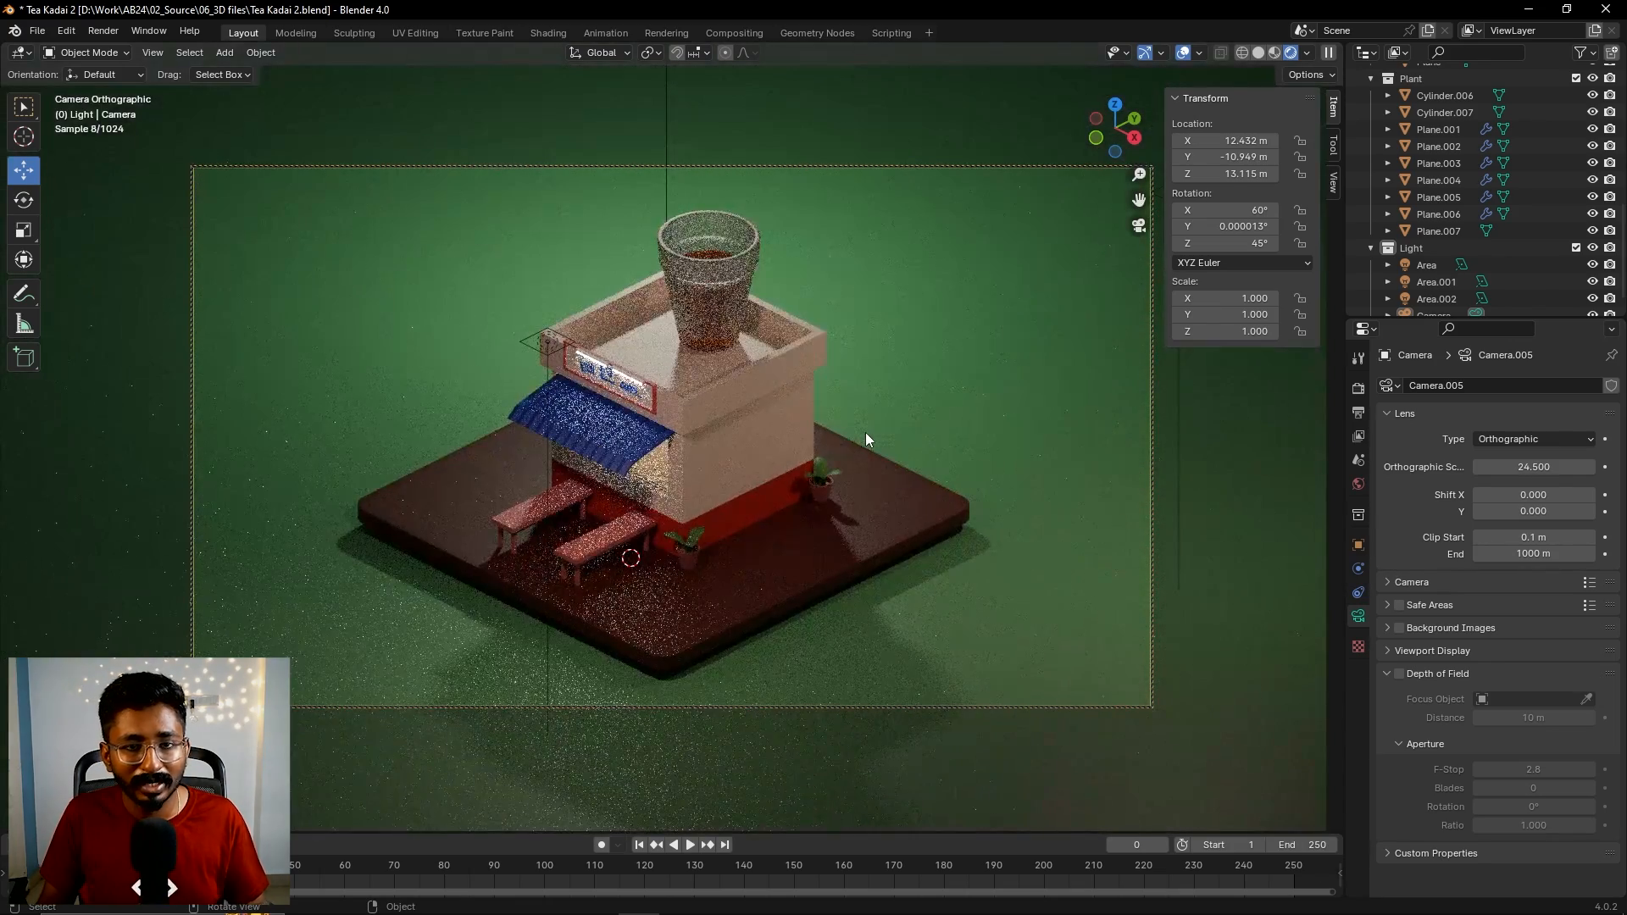
# - Unlock the camera from the view so navigating the viewport no longer moves it
pyautogui.click(1337, 183)
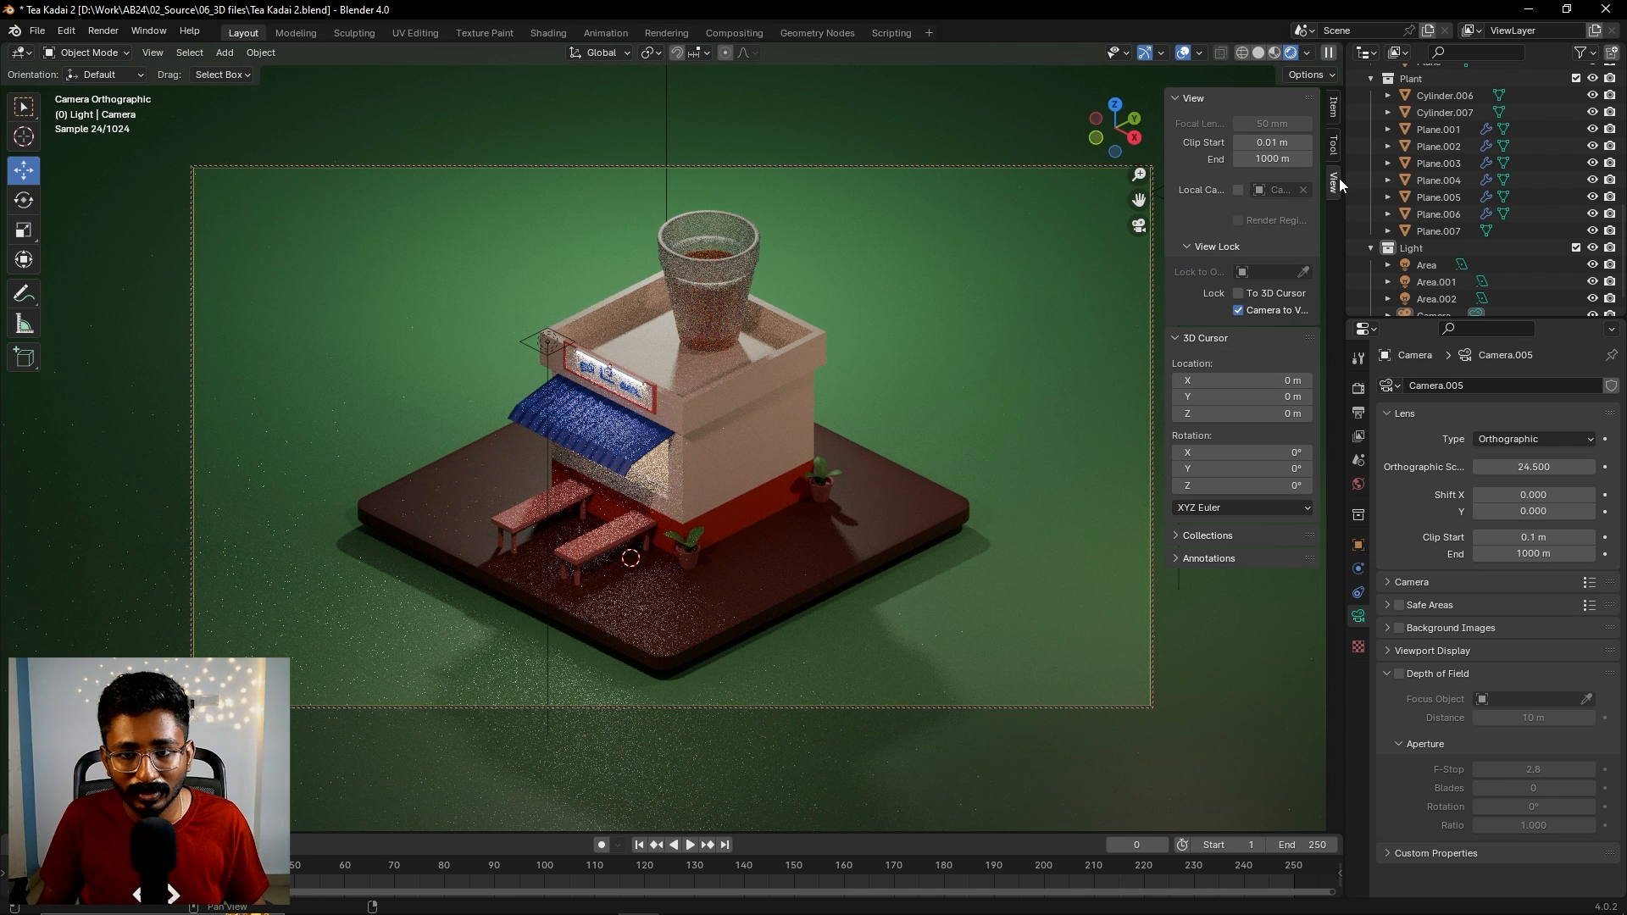
pyautogui.click(1240, 310)
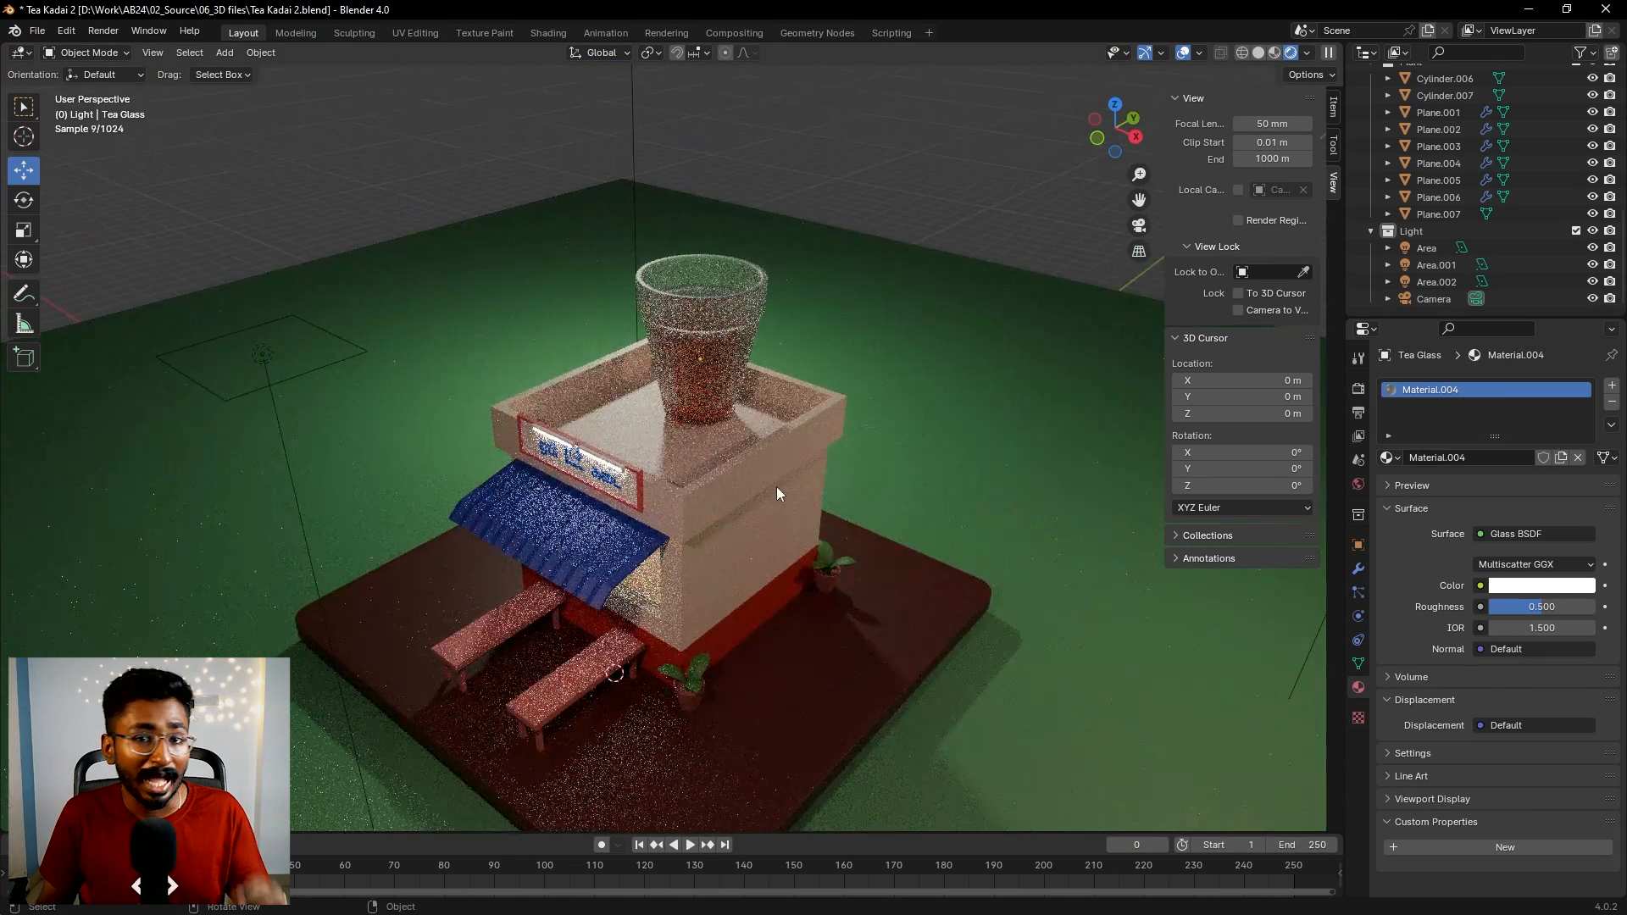
# - Adjust the tea glass's Glass BSDF material to a roughness of 0.169 and an IOR of 1.3
pyautogui.click(735, 323)
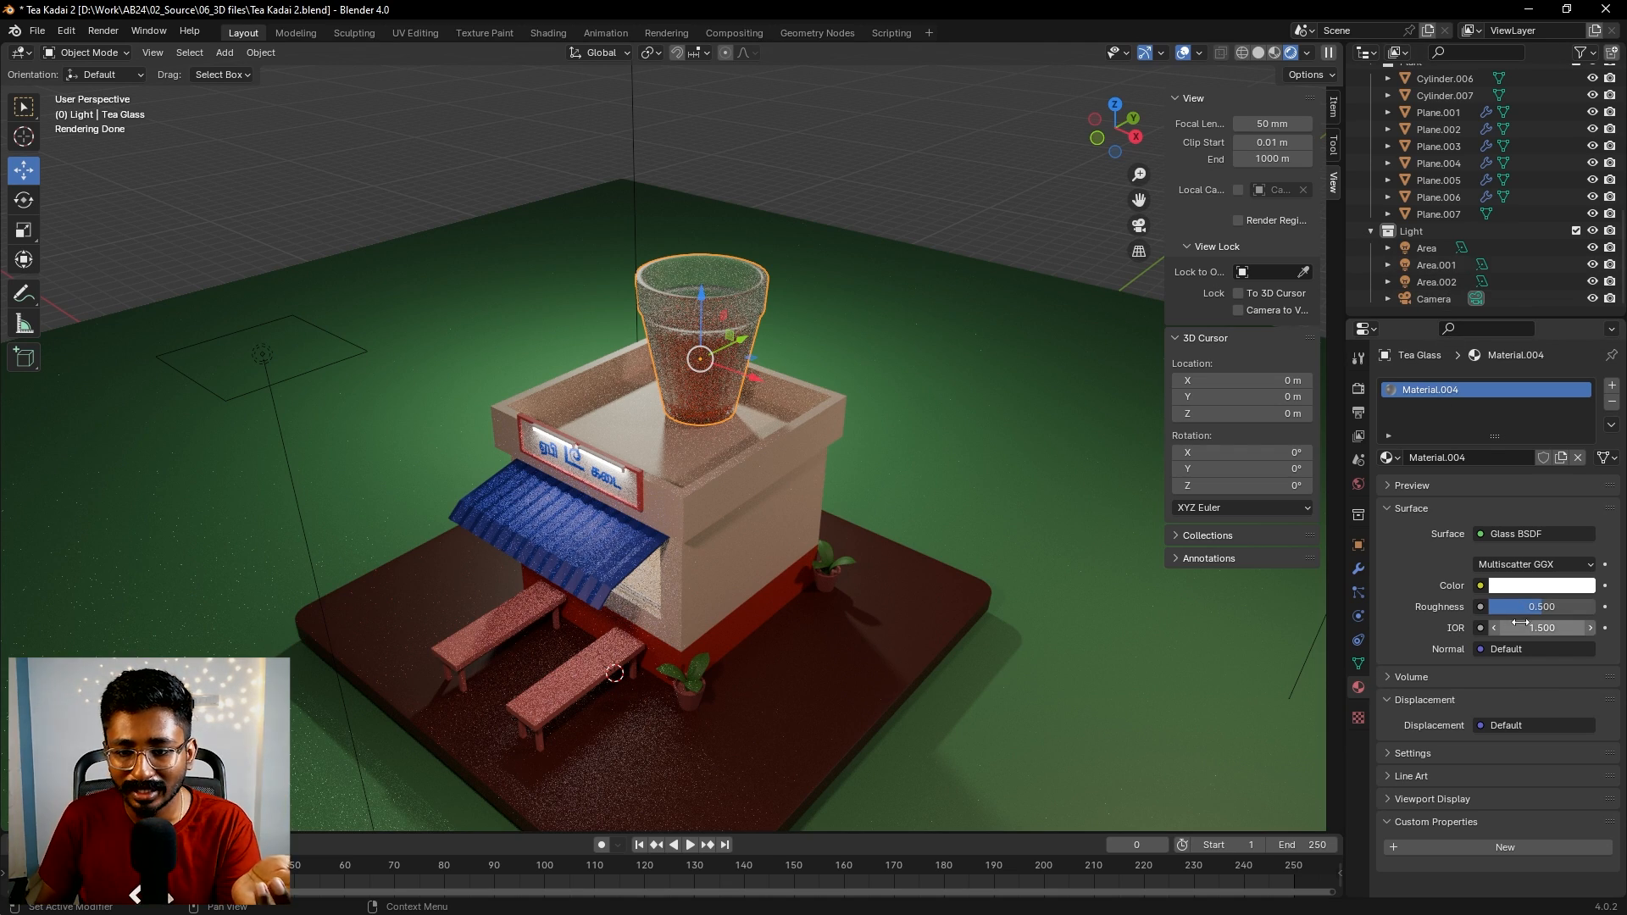
pyautogui.moveTo(1520, 607); pyautogui.dragTo(1564, 627)
pyautogui.moveTo(977, 486); pyautogui.dragTo(965, 527, button='middle')
pyautogui.scroll(2, 733, 310)
pyautogui.scroll(1, 733, 311)
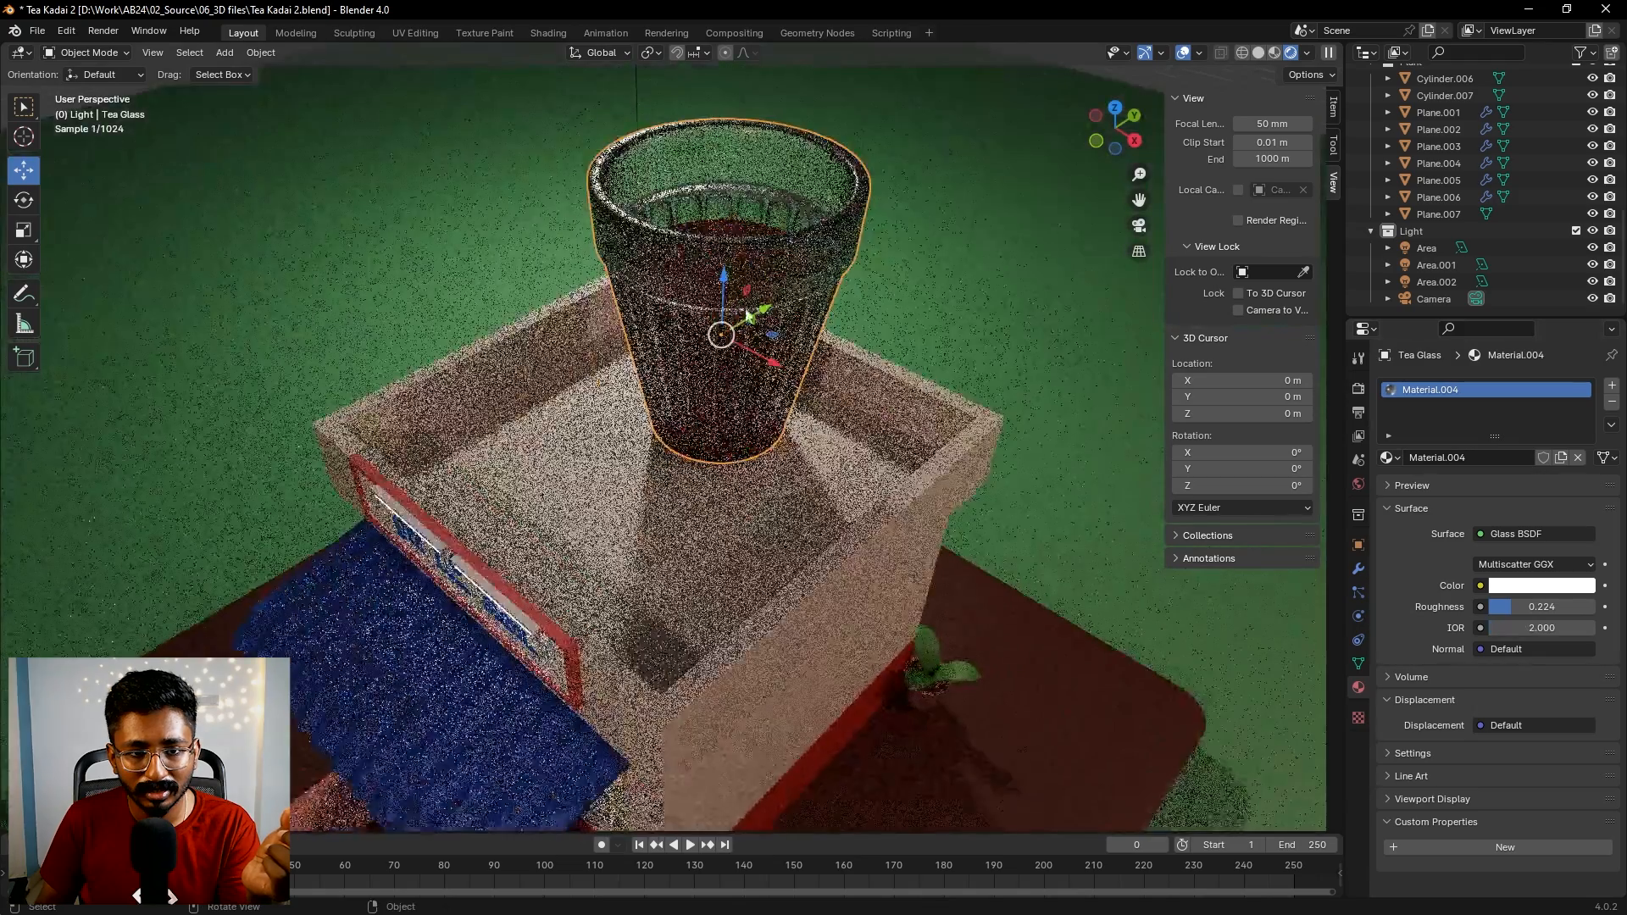
pyautogui.scroll(-1, 834, 367)
pyautogui.moveTo(1542, 628); pyautogui.dragTo(1517, 649)
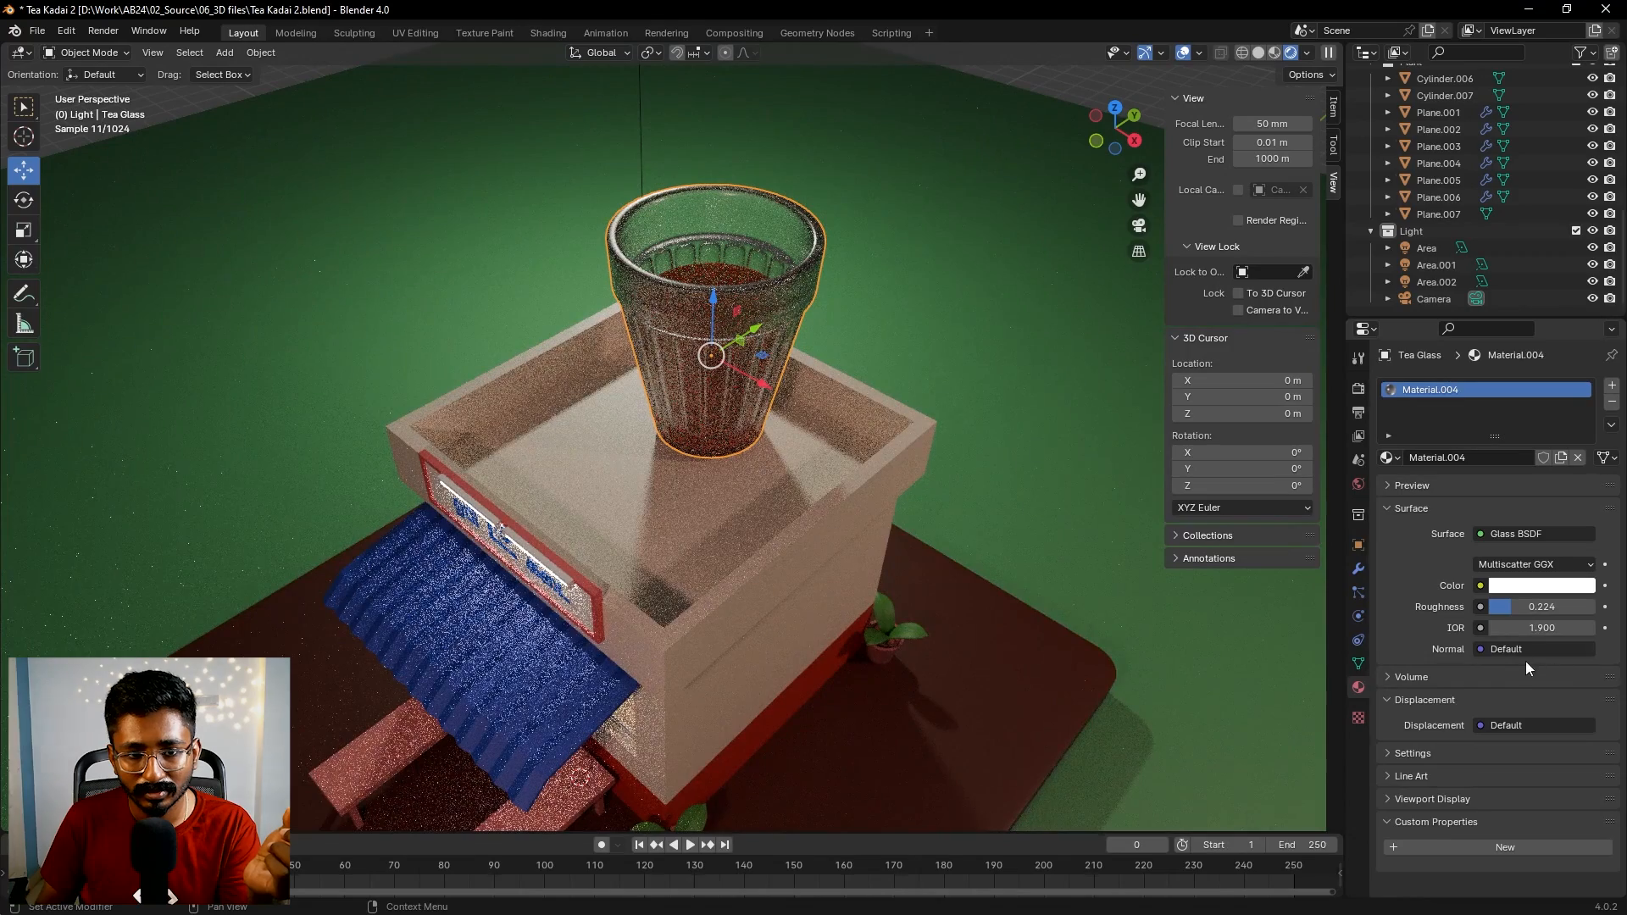
pyautogui.moveTo(1517, 628)
pyautogui.mouseDown()
pyautogui.moveTo(1542, 628)
pyautogui.moveTo(1520, 629)
pyautogui.mouseUp()
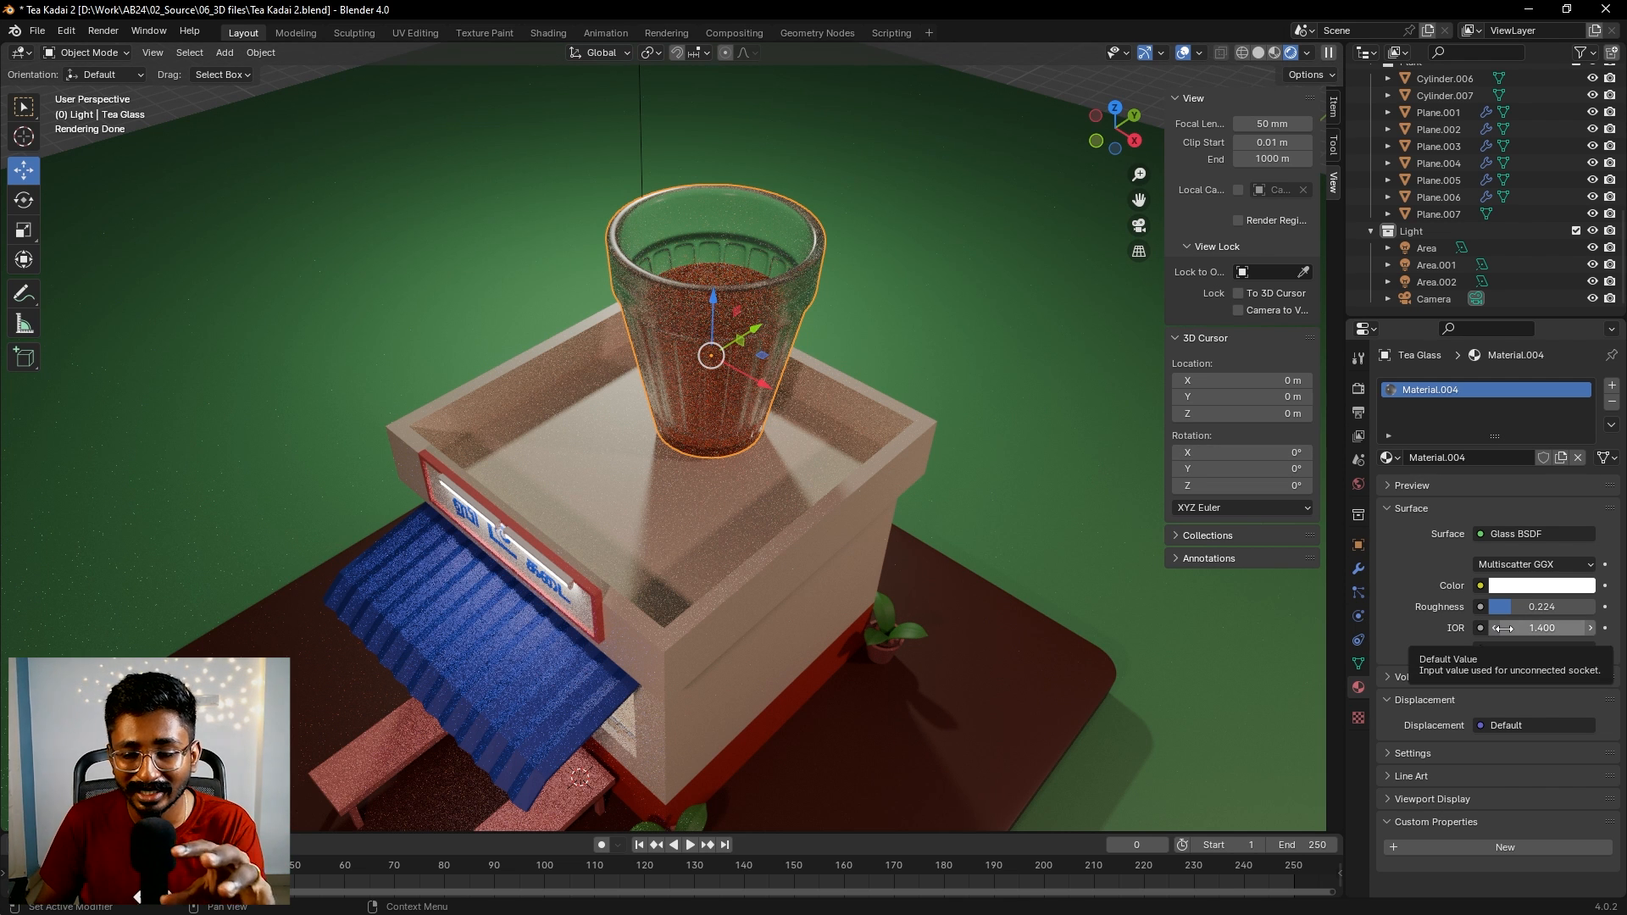
pyautogui.moveTo(1510, 628)
pyautogui.mouseDown()
pyautogui.moveTo(1441, 628)
pyautogui.moveTo(1487, 628)
pyautogui.mouseUp()
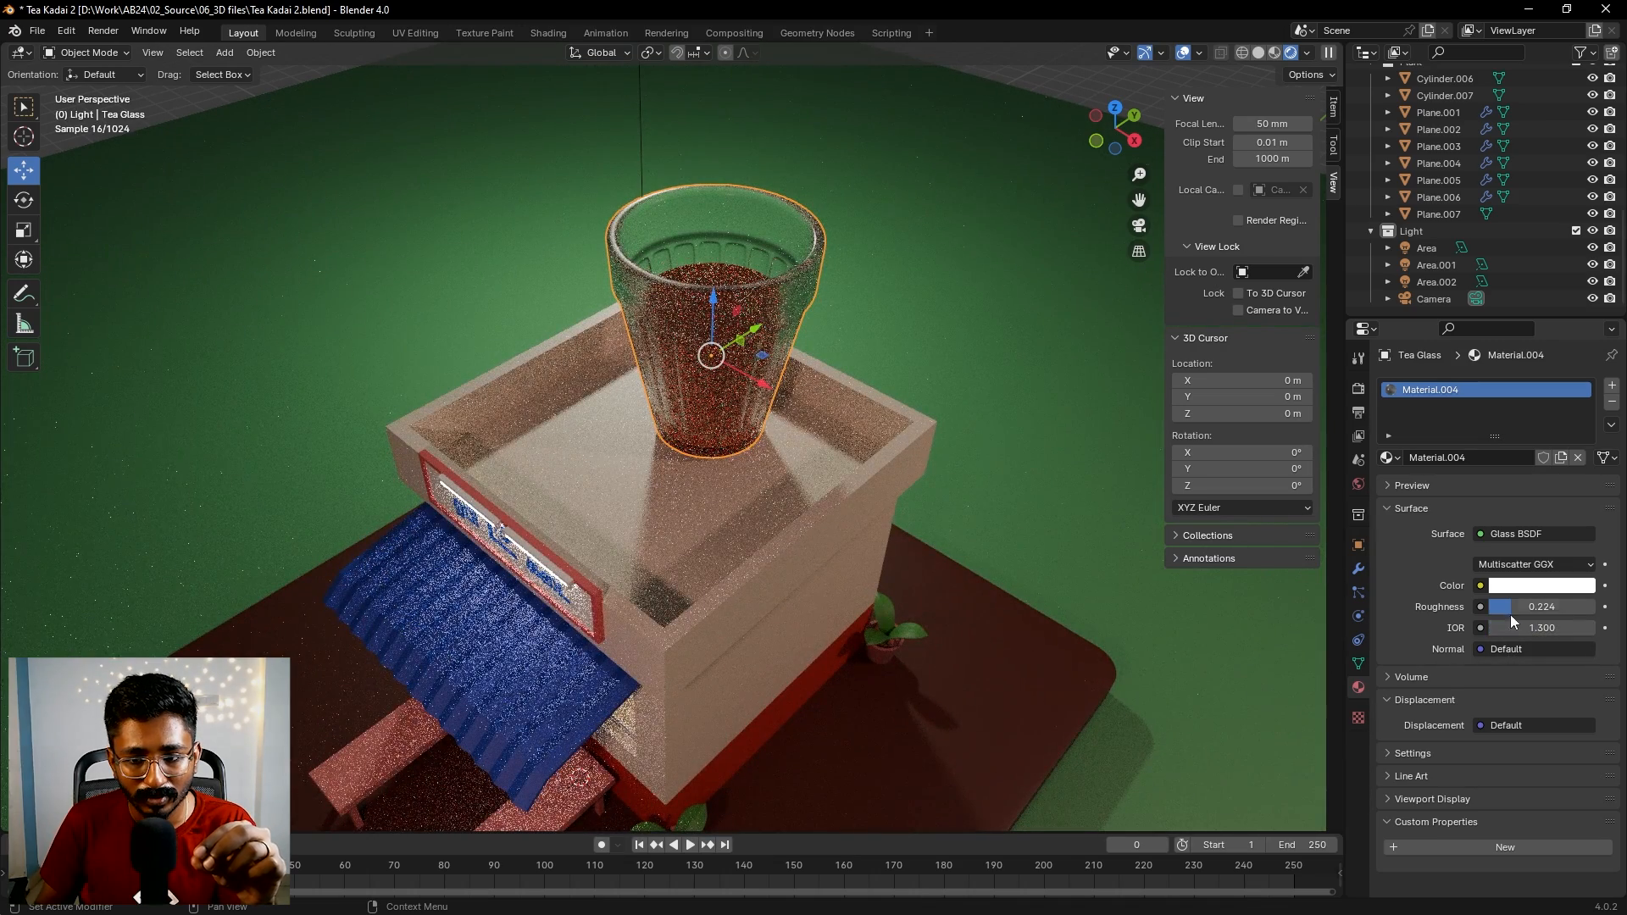
pyautogui.moveTo(1526, 607); pyautogui.dragTo(1507, 610)
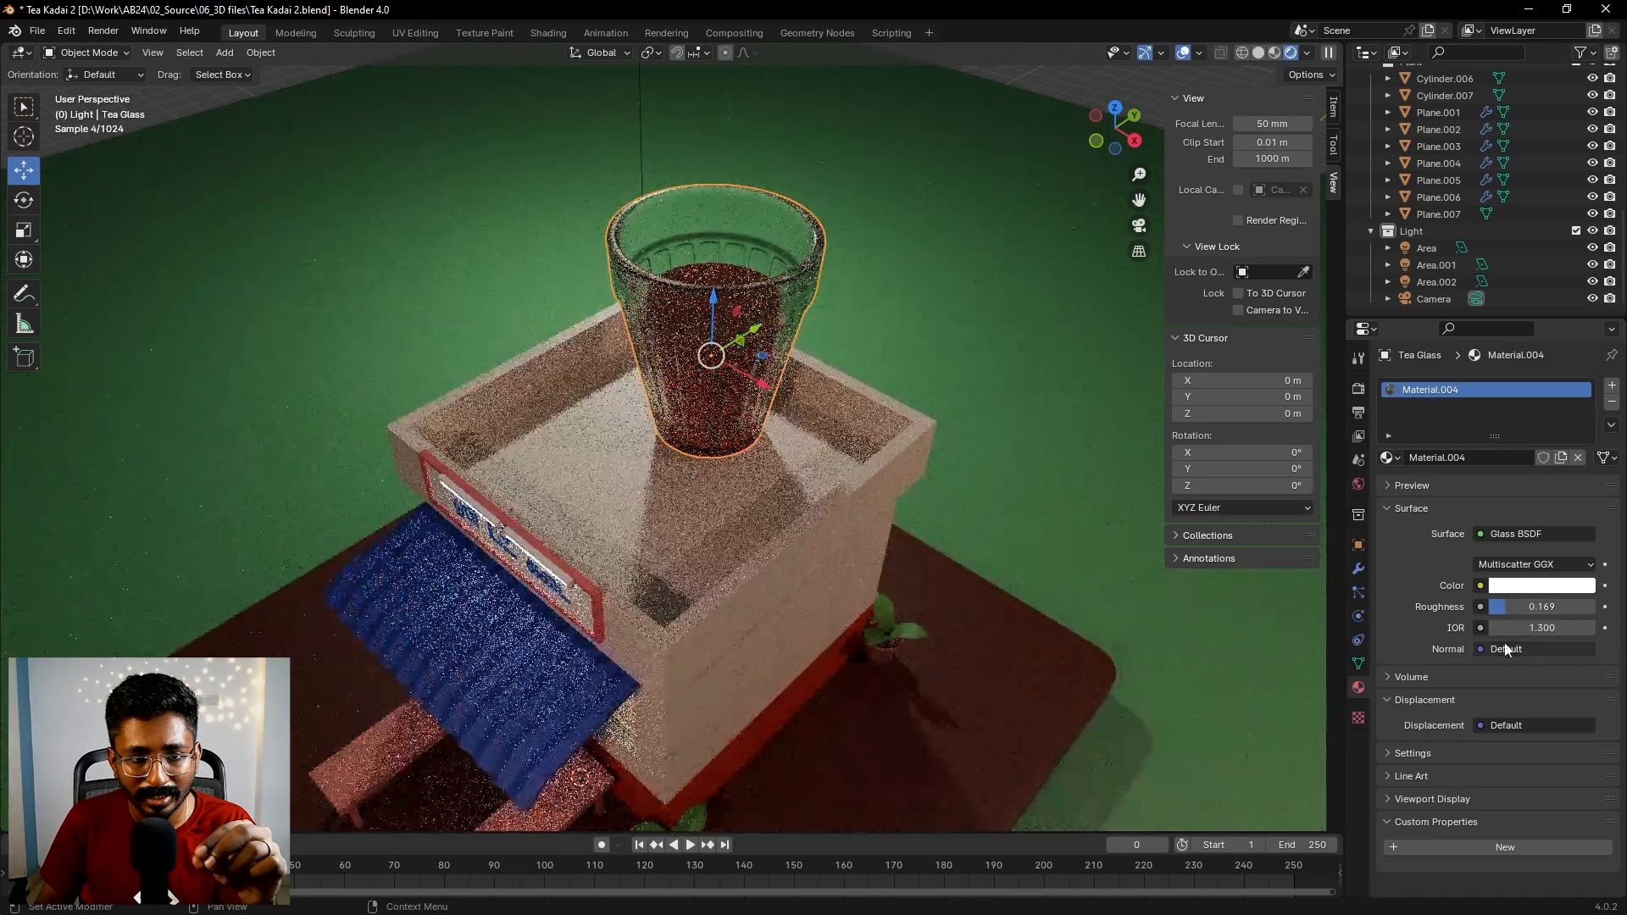
# - Give the tea inside the glass a lighter peach subsurface scattering color with hue 0.047, saturation 0.621 and value 0.8
pyautogui.moveTo(842, 425); pyautogui.dragTo(846, 459, button='middle')
pyautogui.click(736, 344)
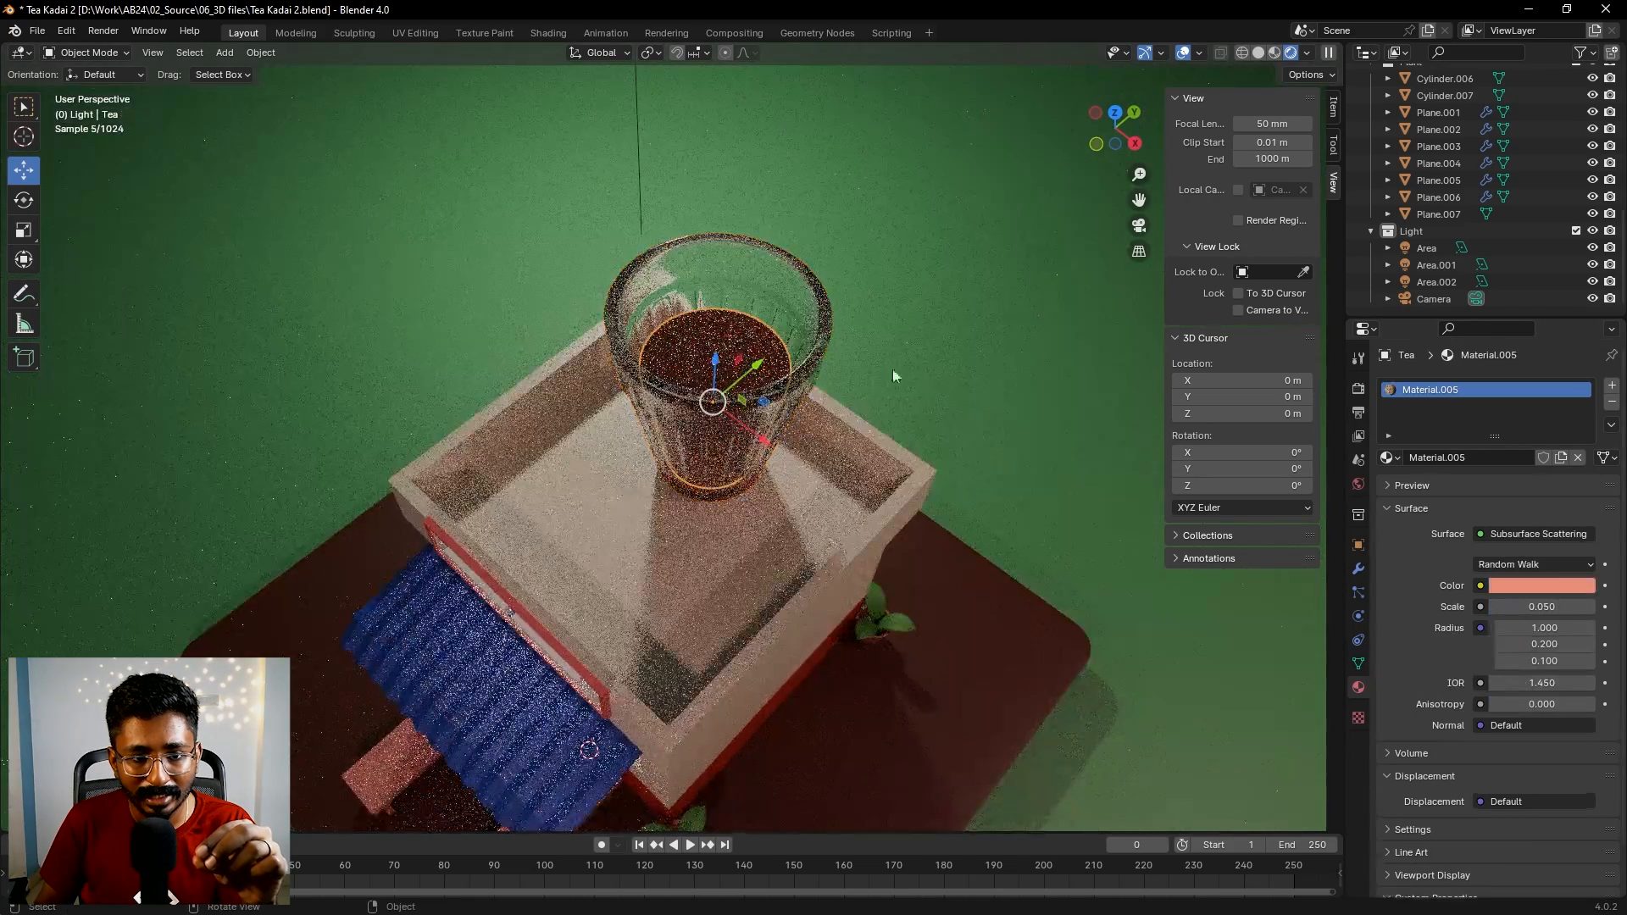
pyautogui.click(1547, 585)
pyautogui.click(1485, 424)
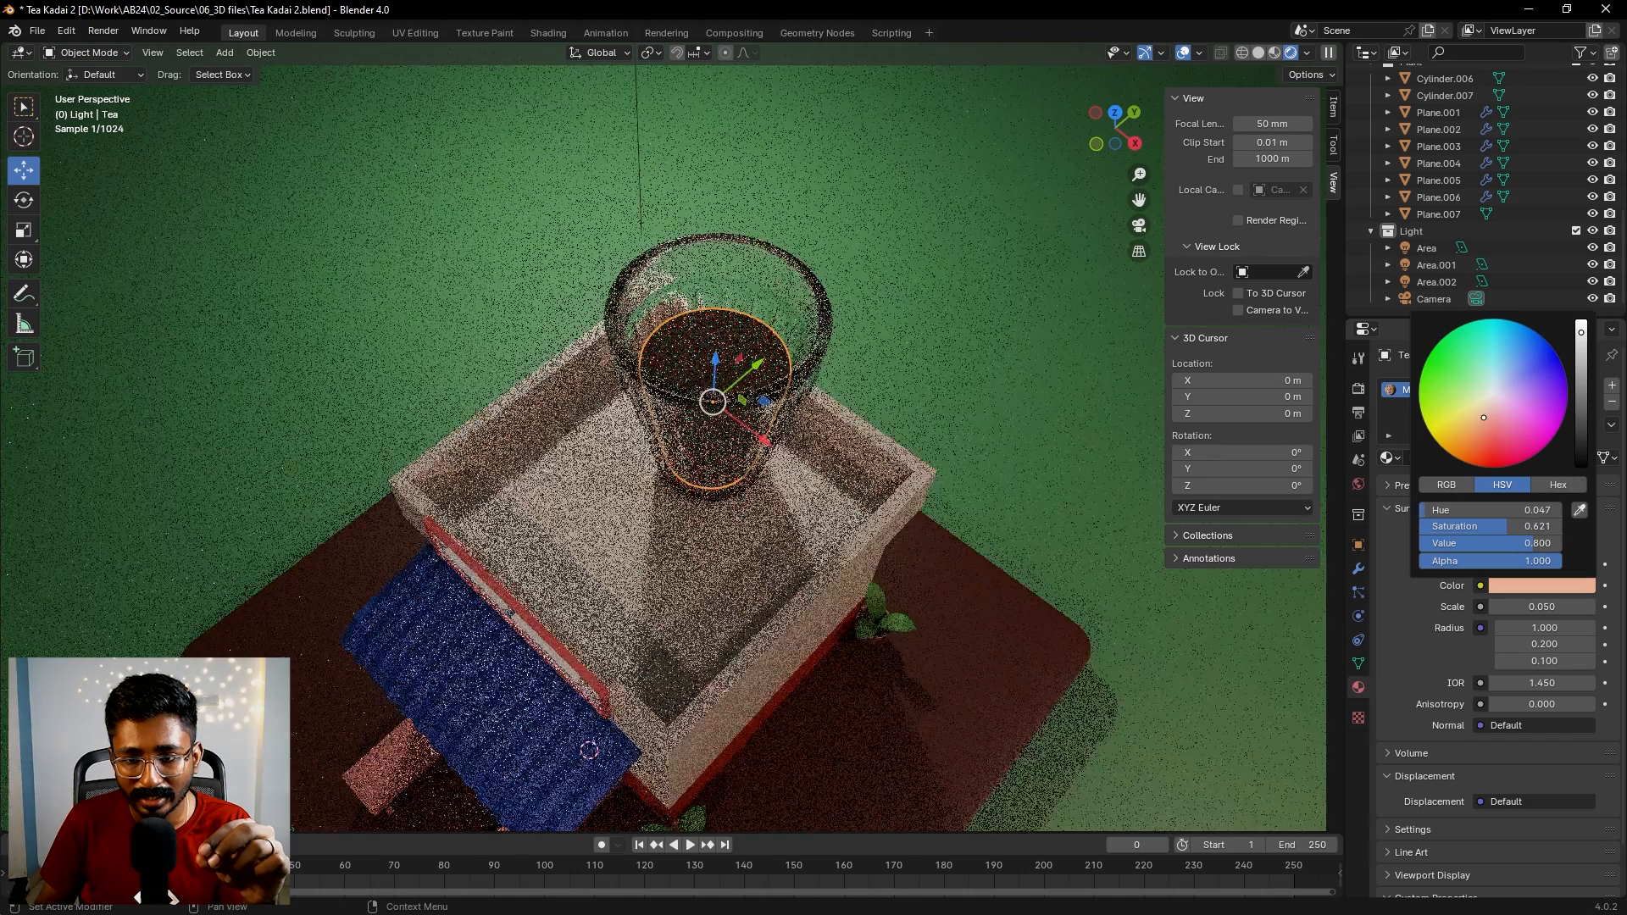
pyautogui.moveTo(981, 538); pyautogui.dragTo(979, 525, button='middle')
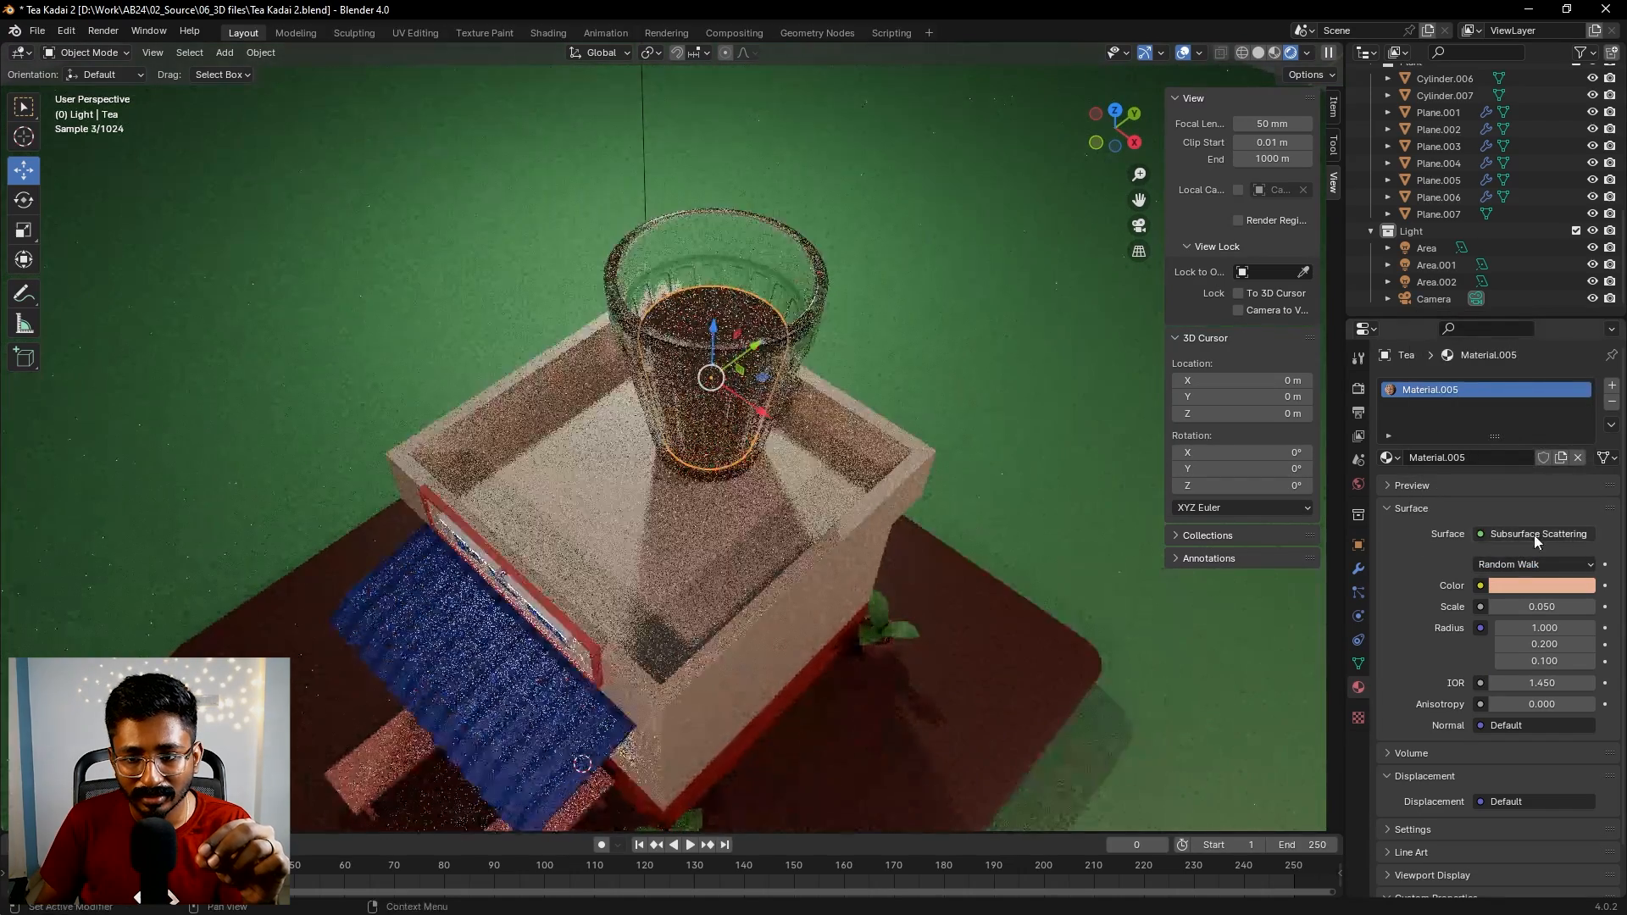
# - Change the tea material's surface shader to Principled BSDF and give it a light orange base color
pyautogui.click(1535, 536)
pyautogui.click(1424, 310)
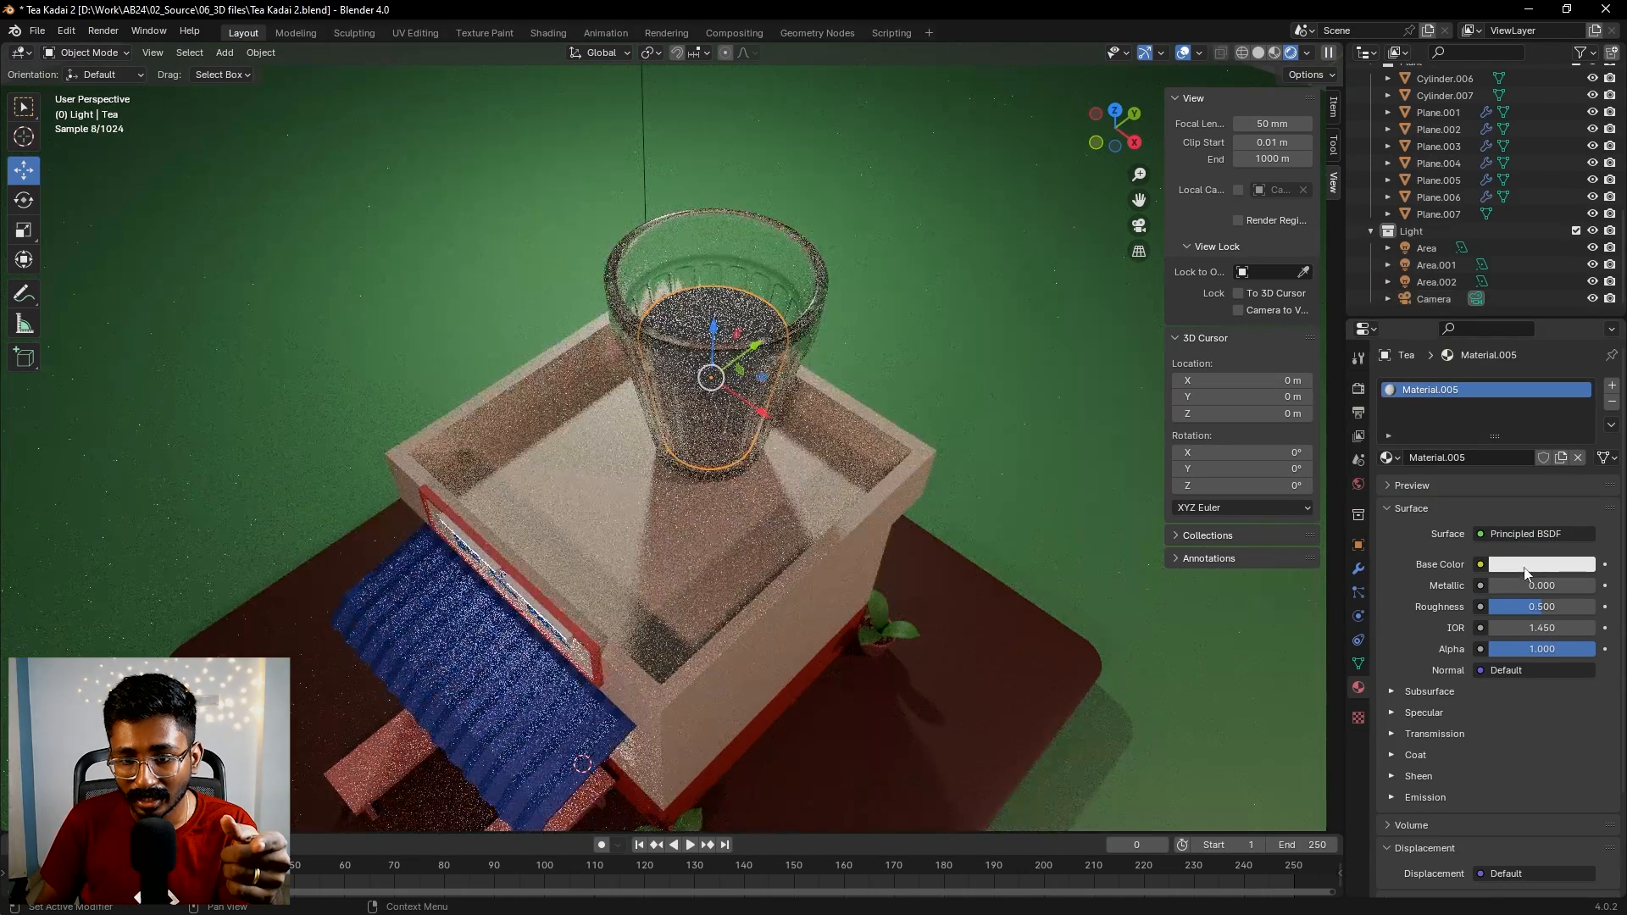
pyautogui.click(1523, 566)
pyautogui.moveTo(1497, 383); pyautogui.dragTo(1483, 403)
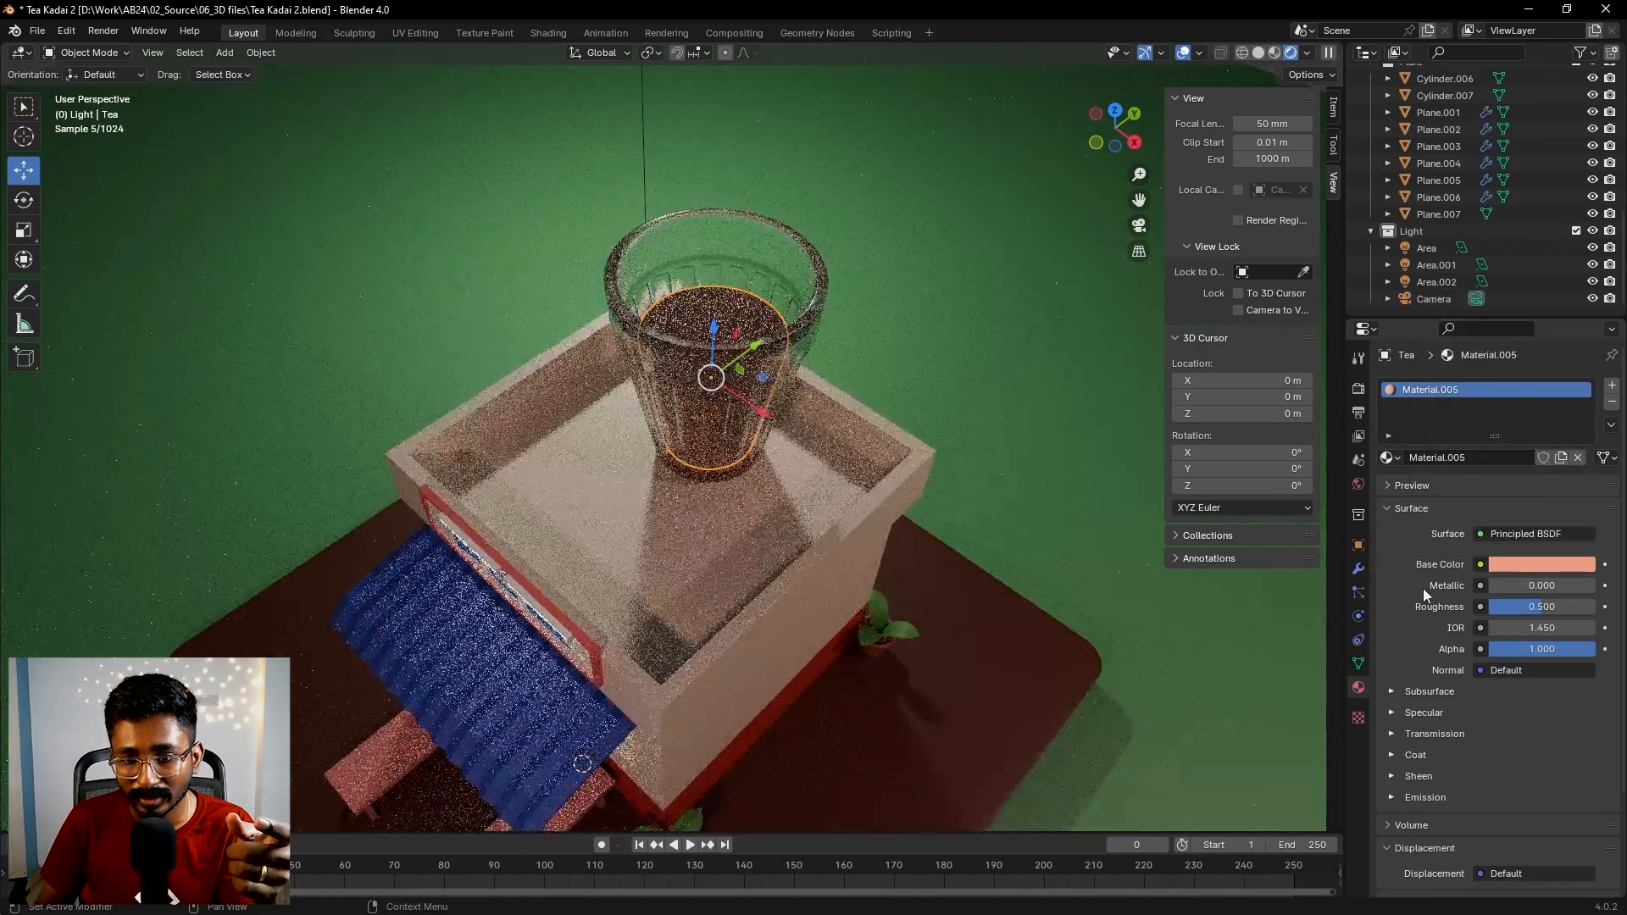
# - Give the blue awning's material a metallic of 0.189, a specular IOR level of 0.728 and an anisotropic value of 0.559
pyautogui.scroll(-2, 739, 451)
pyautogui.moveTo(883, 562); pyautogui.dragTo(904, 477, button='middle')
pyautogui.click(634, 465)
pyautogui.moveTo(820, 583); pyautogui.dragTo(835, 593, button='middle')
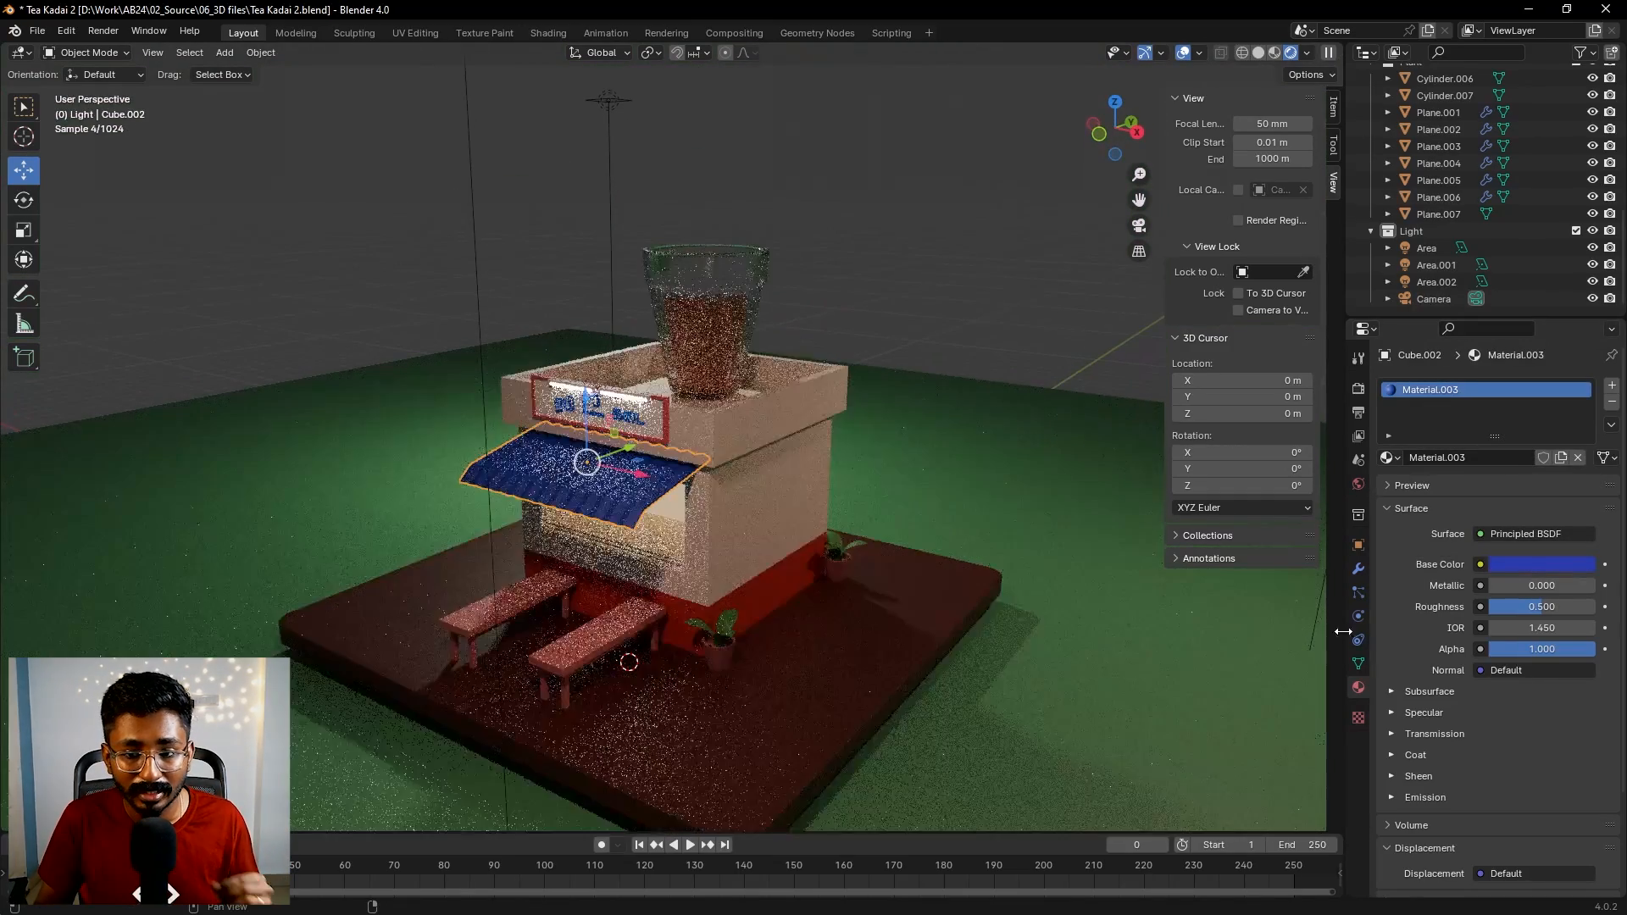
pyautogui.click(1427, 713)
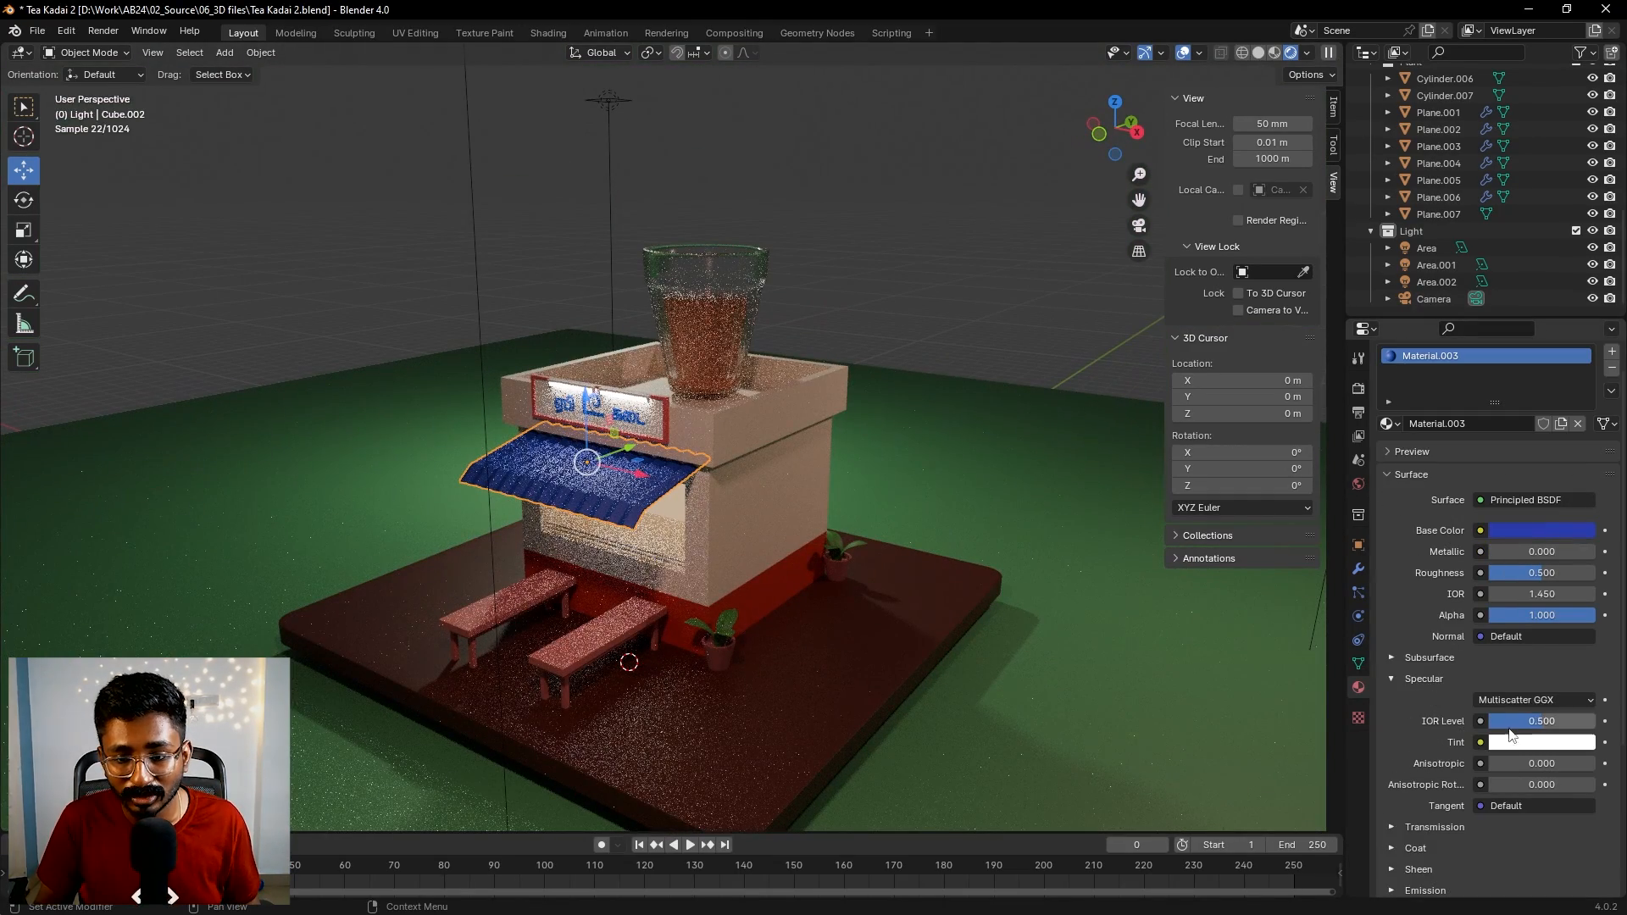
pyautogui.click(1386, 485)
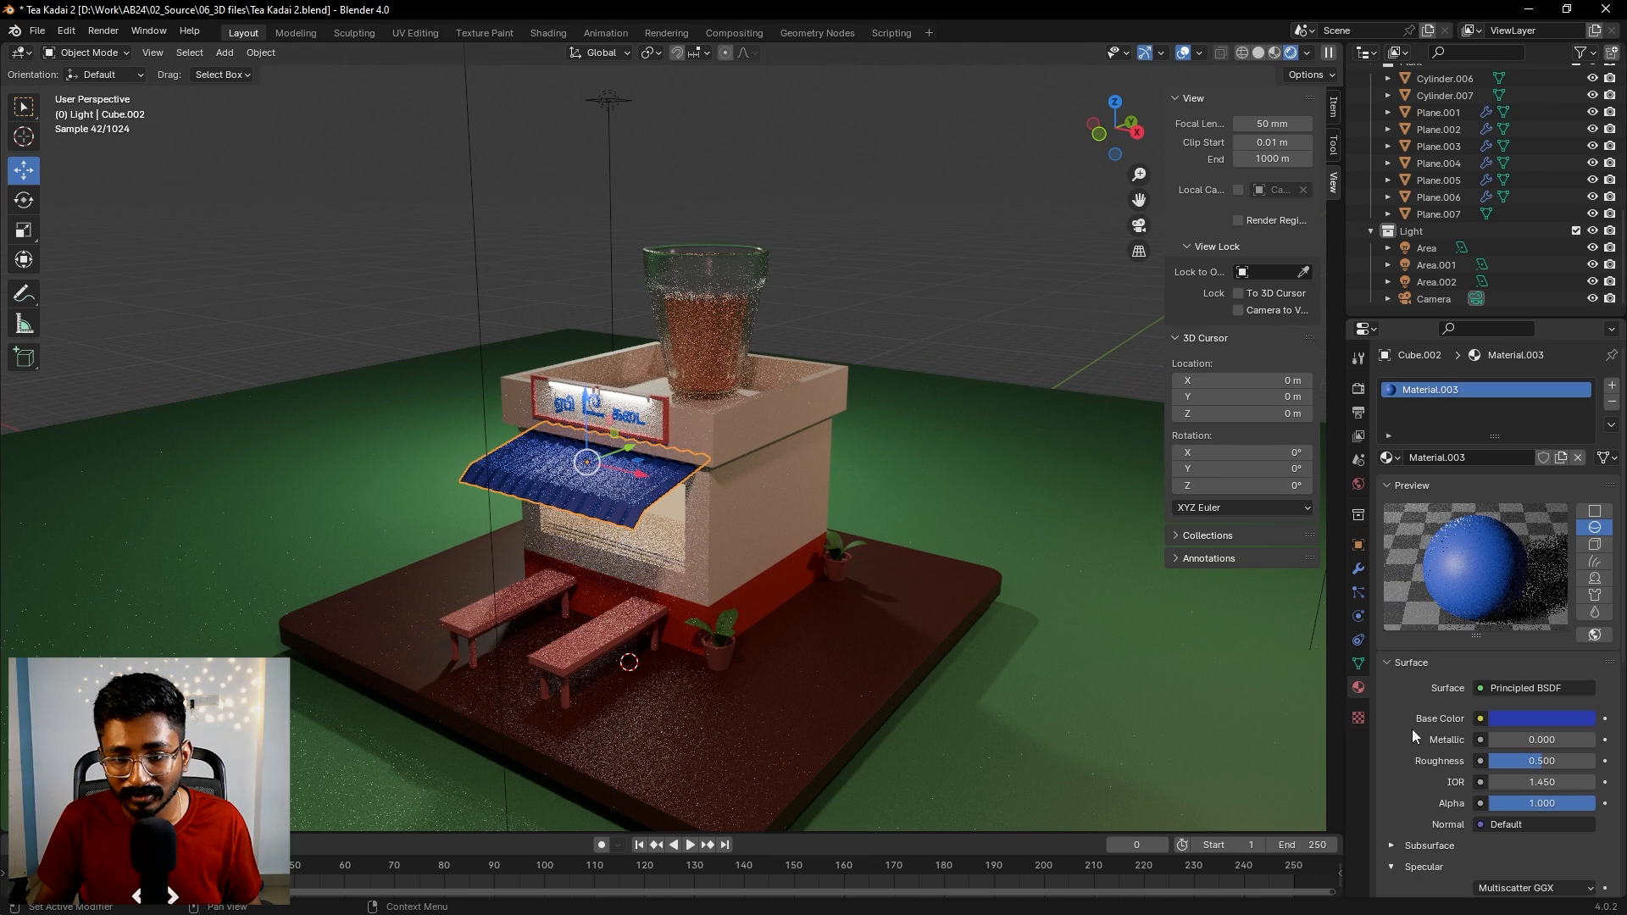
pyautogui.scroll(-3, 1412, 729)
pyautogui.moveTo(1539, 808)
pyautogui.mouseDown()
pyautogui.moveTo(1572, 808)
pyautogui.moveTo(1518, 810)
pyautogui.moveTo(1556, 809)
pyautogui.mouseUp()
pyautogui.moveTo(1495, 641); pyautogui.dragTo(1513, 642)
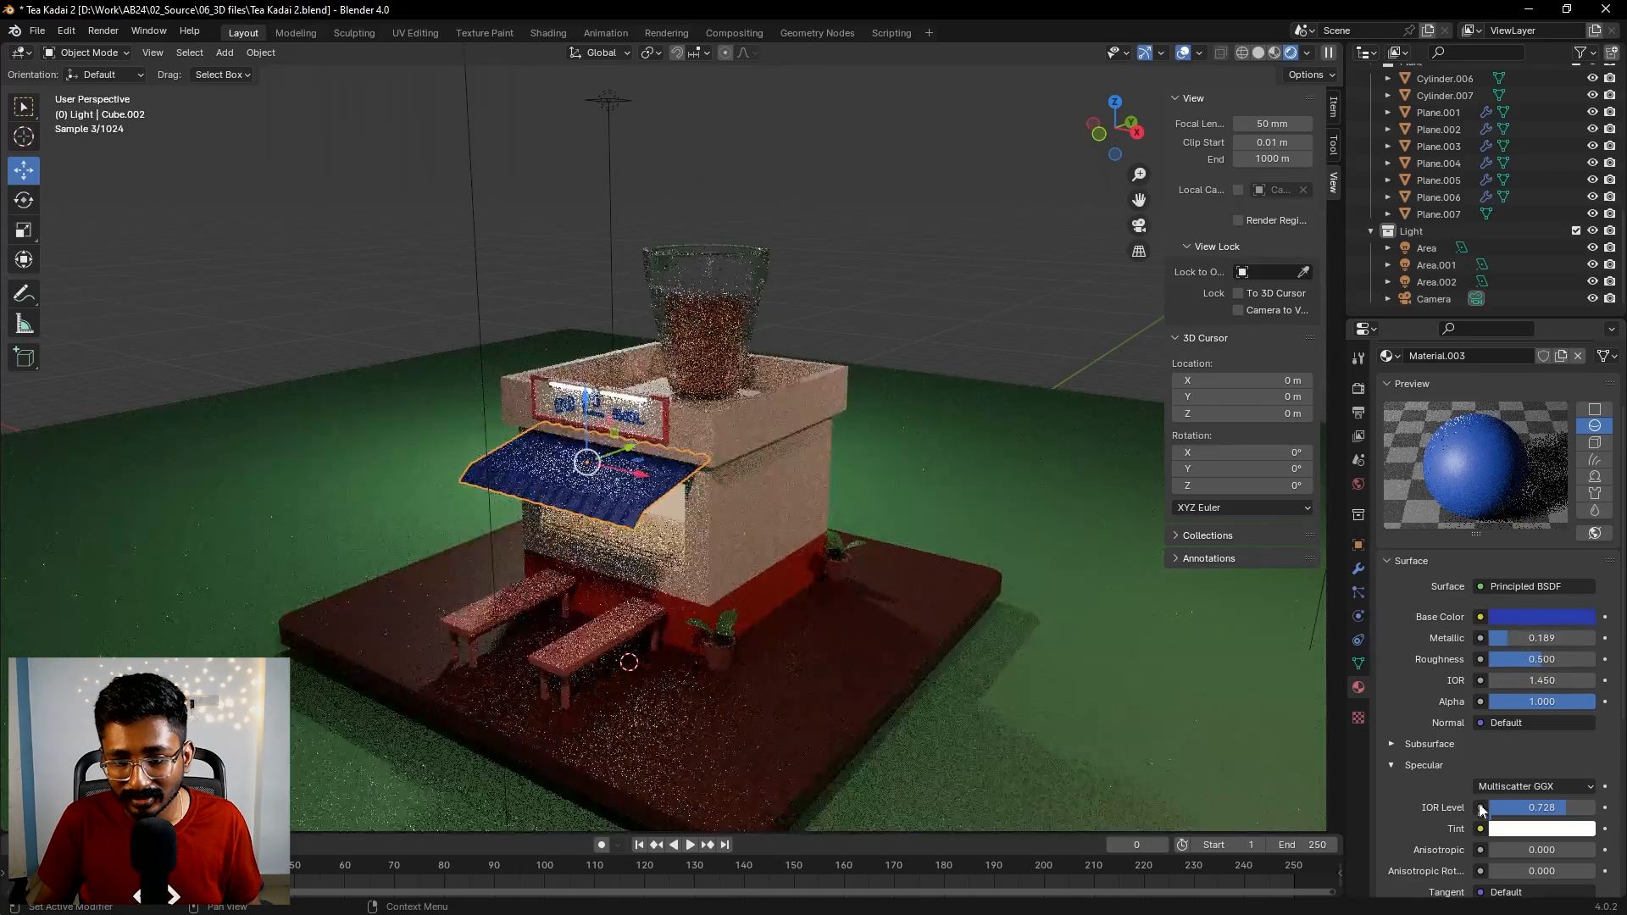
pyautogui.moveTo(1536, 850)
pyautogui.mouseDown()
pyautogui.moveTo(1560, 850)
pyautogui.moveTo(1489, 871)
pyautogui.moveTo(1531, 850)
pyautogui.mouseUp()
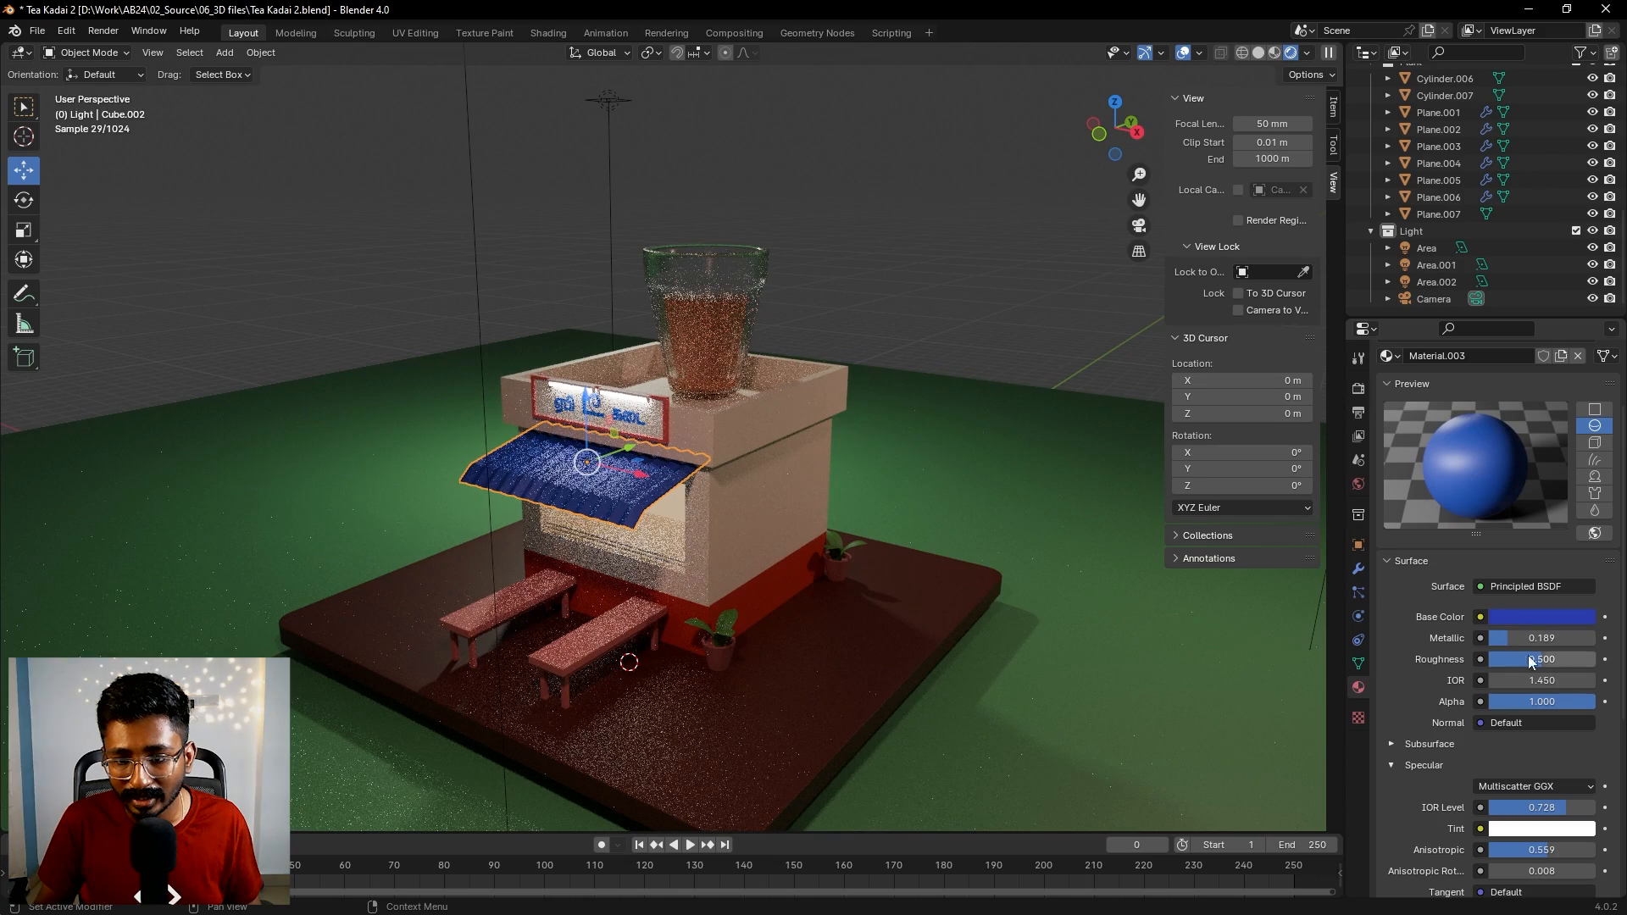
# - Set the awning material's roughness to 0.673 and its metallic to 0.409
pyautogui.moveTo(1540, 660); pyautogui.dragTo(1517, 659)
pyautogui.moveTo(1519, 658)
pyautogui.mouseDown()
pyautogui.moveTo(1573, 659)
pyautogui.moveTo(1522, 680)
pyautogui.moveTo(1582, 684)
pyautogui.moveTo(1533, 637)
pyautogui.mouseUp()
pyautogui.hotkey('ctrl', 'z')
pyautogui.hotkey('ctrl', 'z')
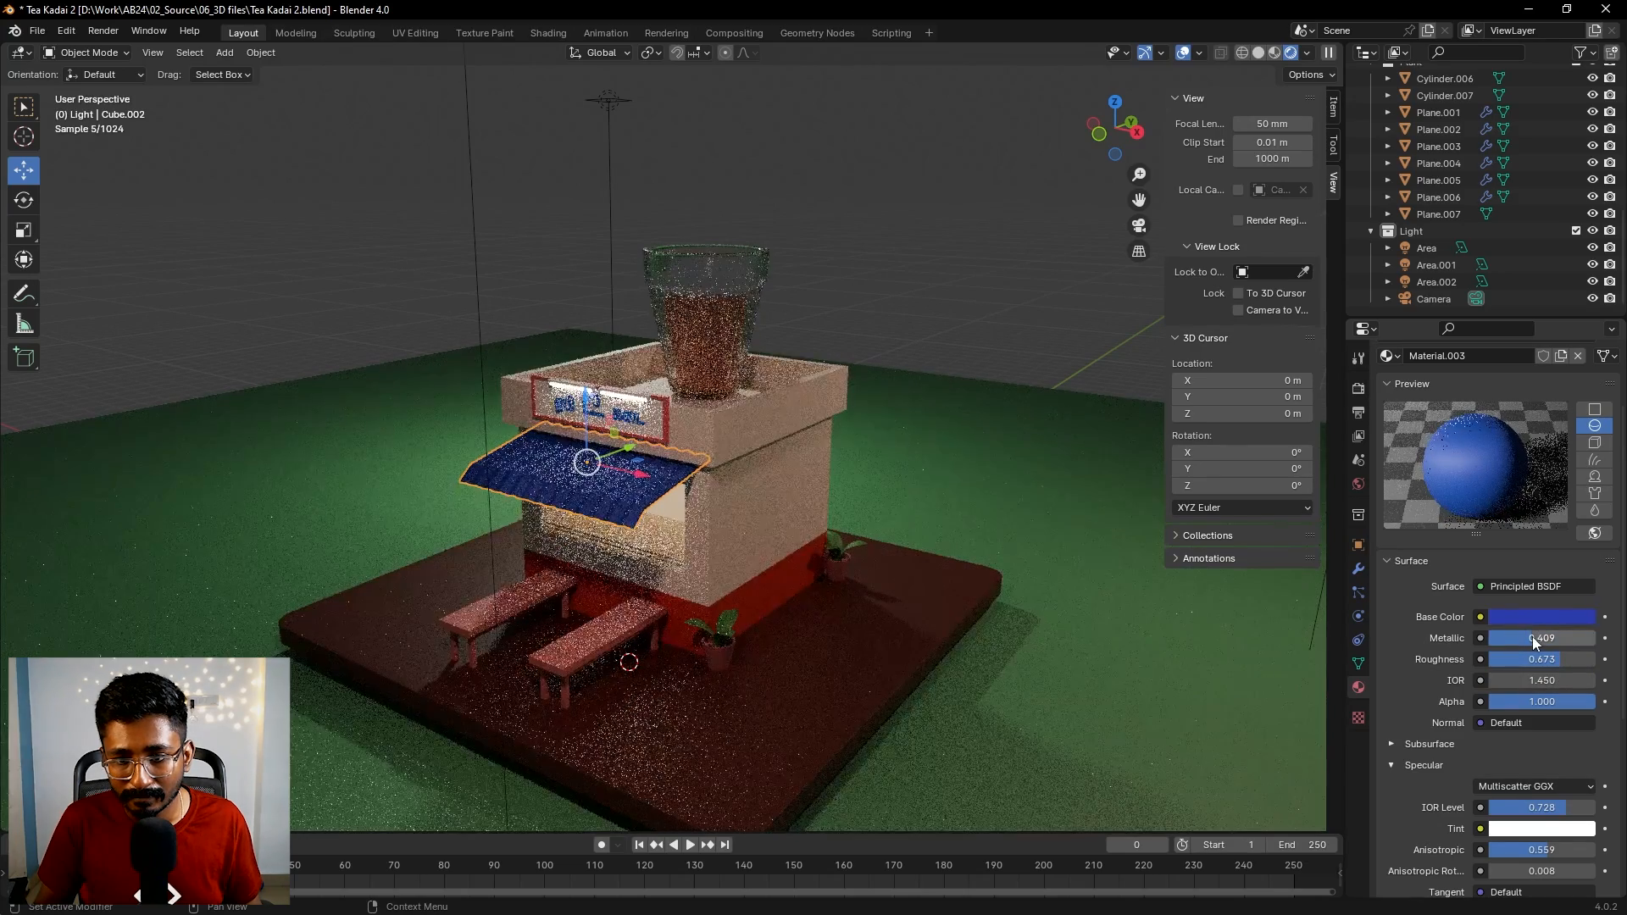
# - Set the dark red base platform's material to a metallic of 0.157 and a specular IOR level of 0.720
pyautogui.moveTo(878, 522); pyautogui.dragTo(846, 575, button='middle')
pyautogui.click(846, 575)
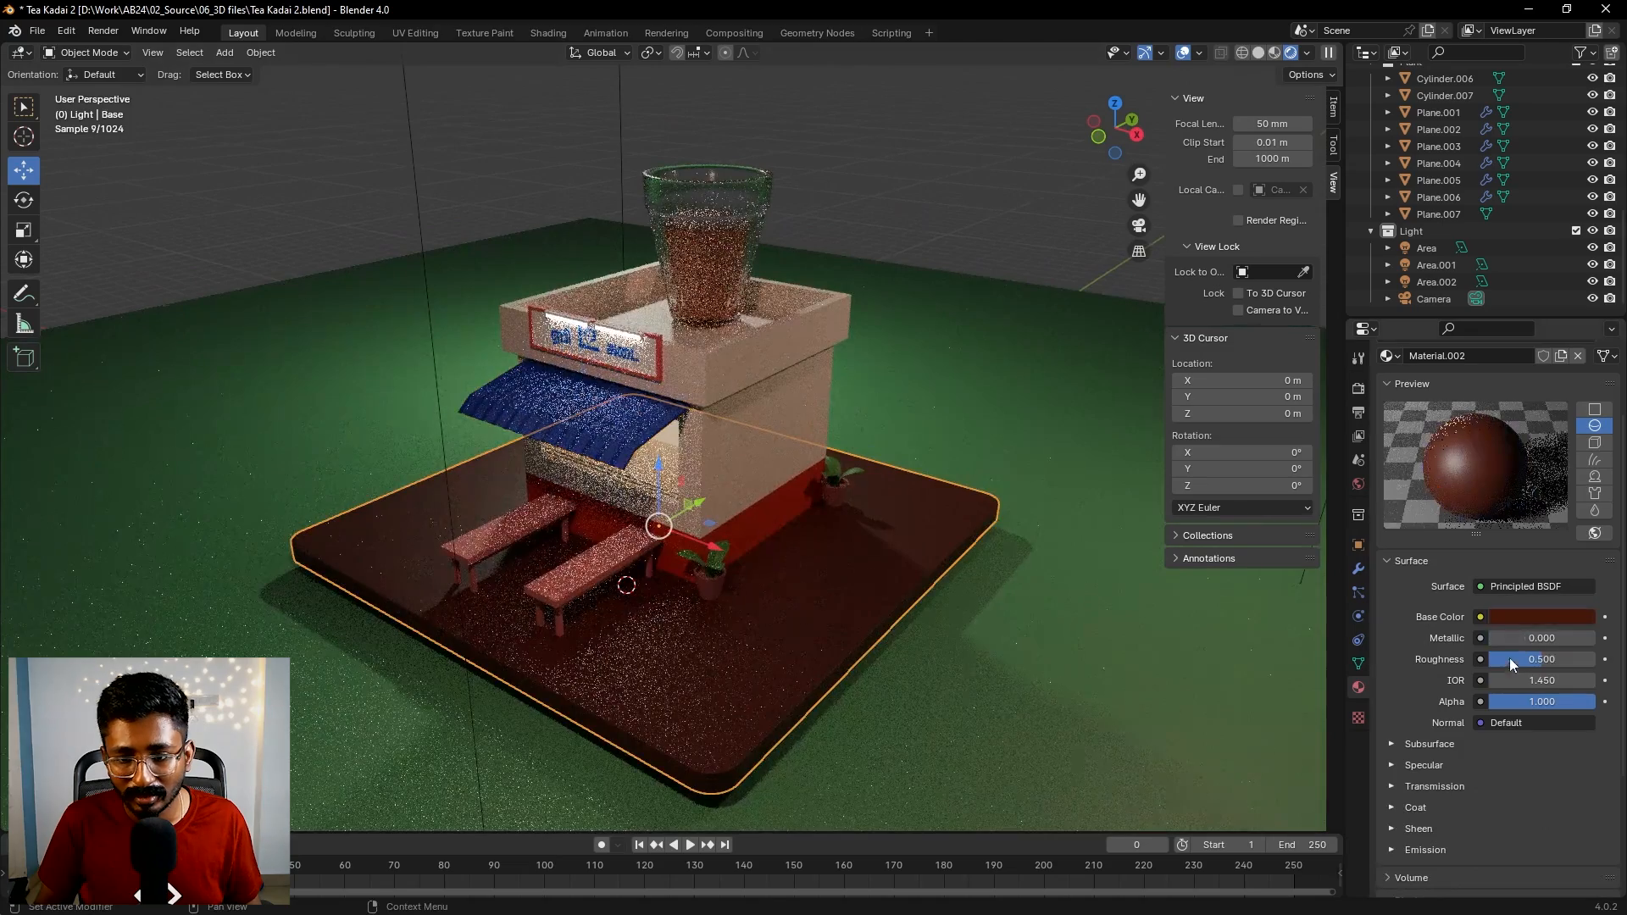
pyautogui.moveTo(1497, 638); pyautogui.dragTo(1501, 638)
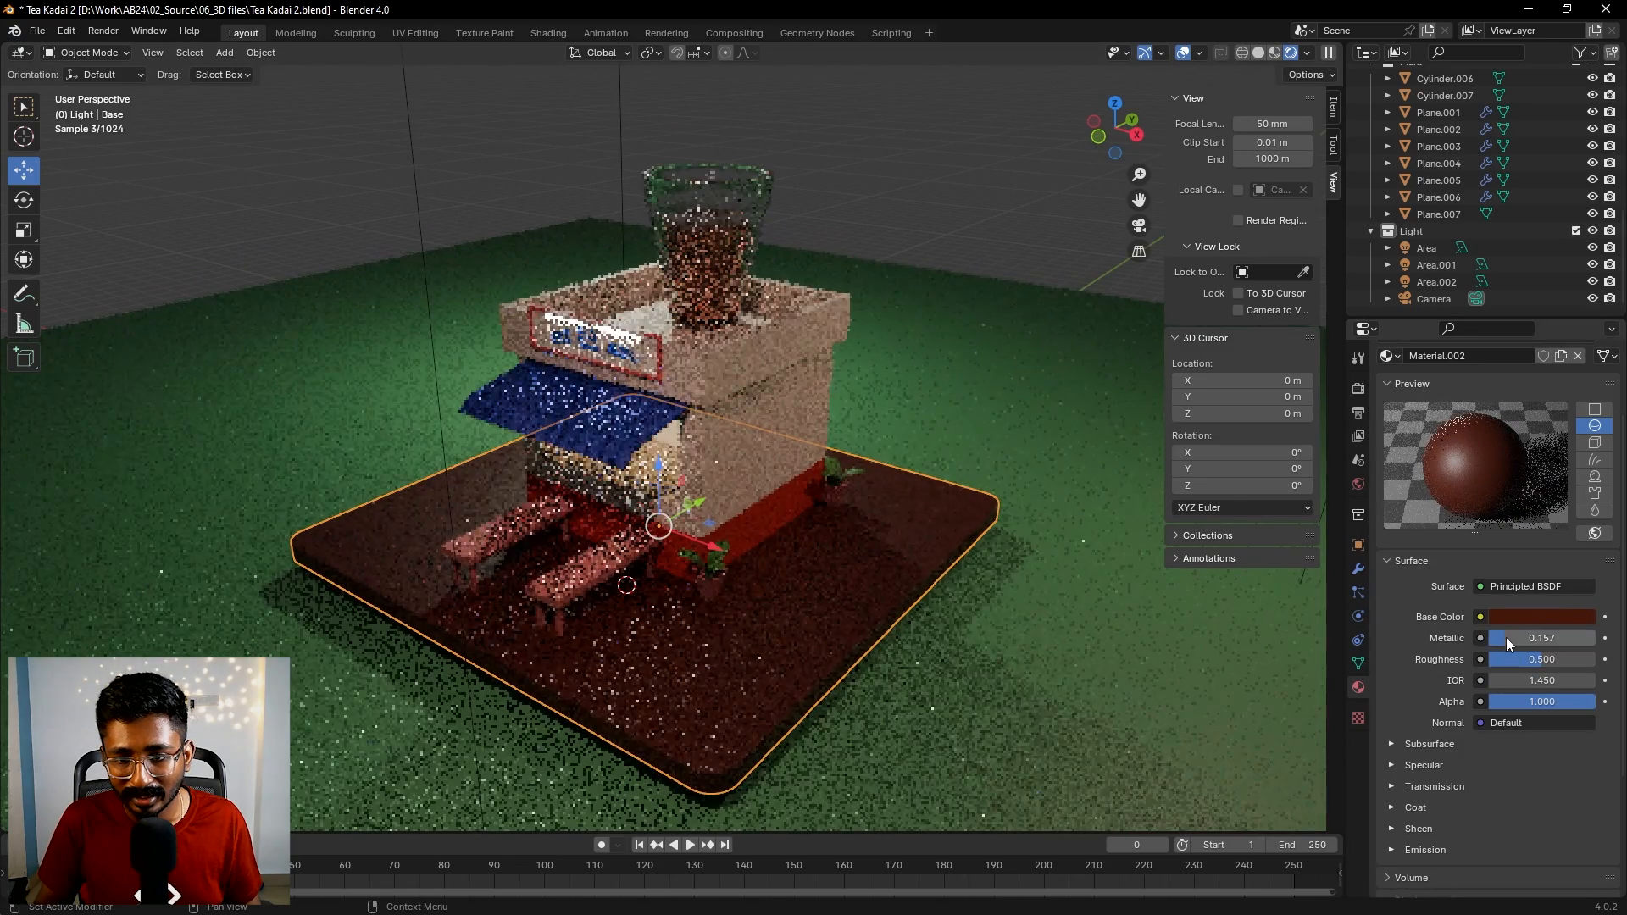
pyautogui.click(1399, 766)
pyautogui.moveTo(1543, 808); pyautogui.dragTo(1568, 808)
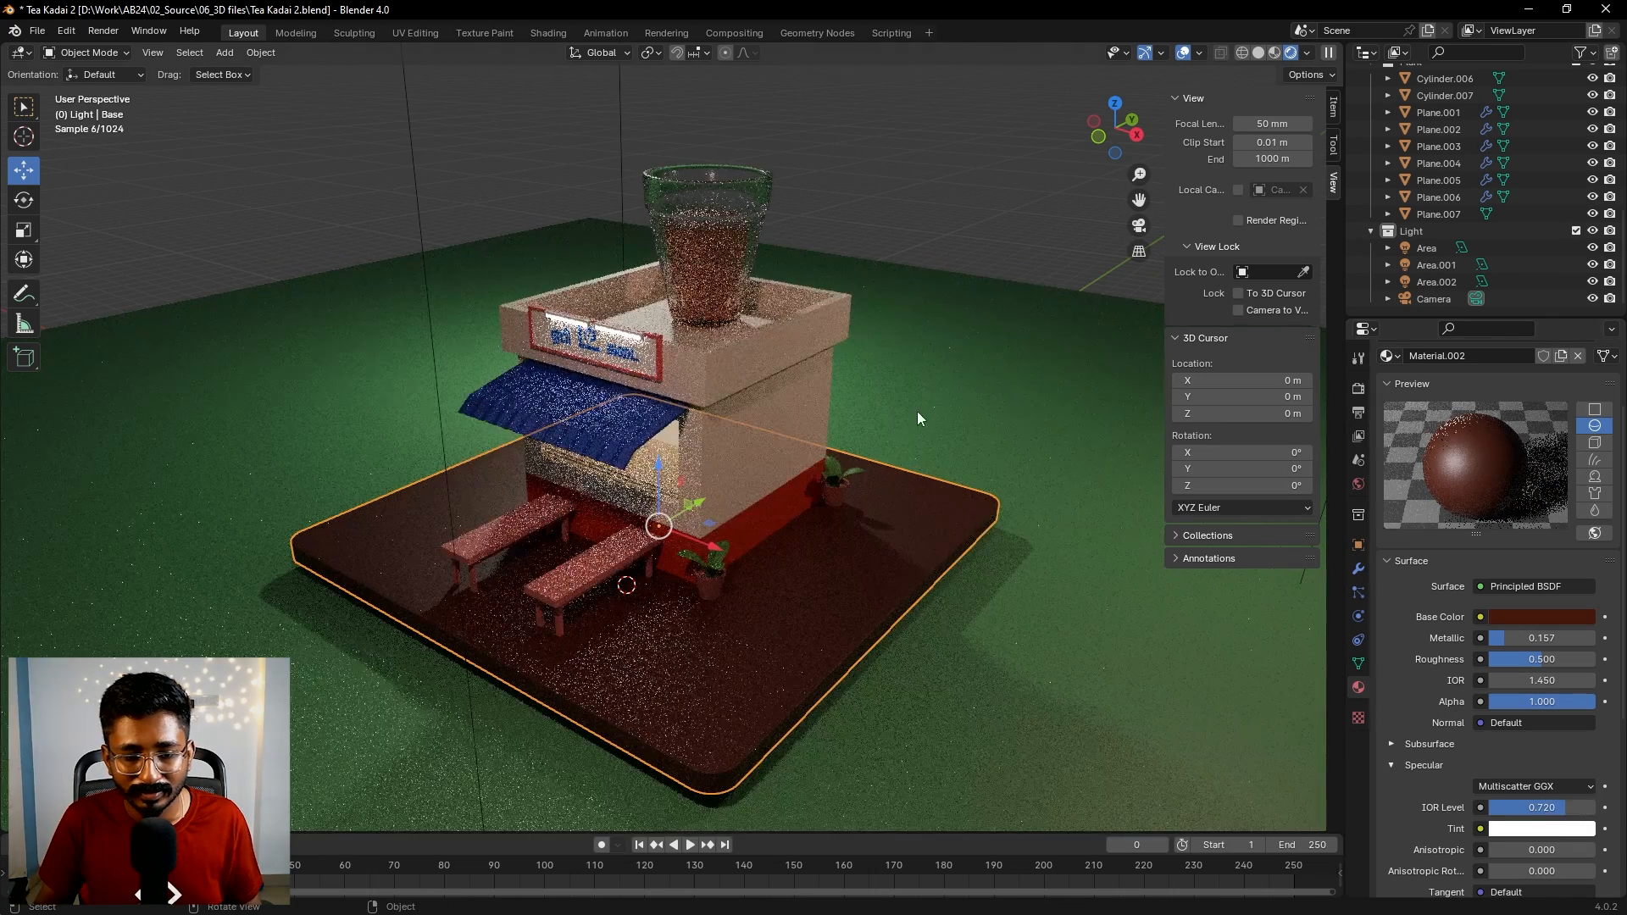
# - Set the strength of the shop building's warm Emission material to 500
pyautogui.scroll(-4, 914, 428)
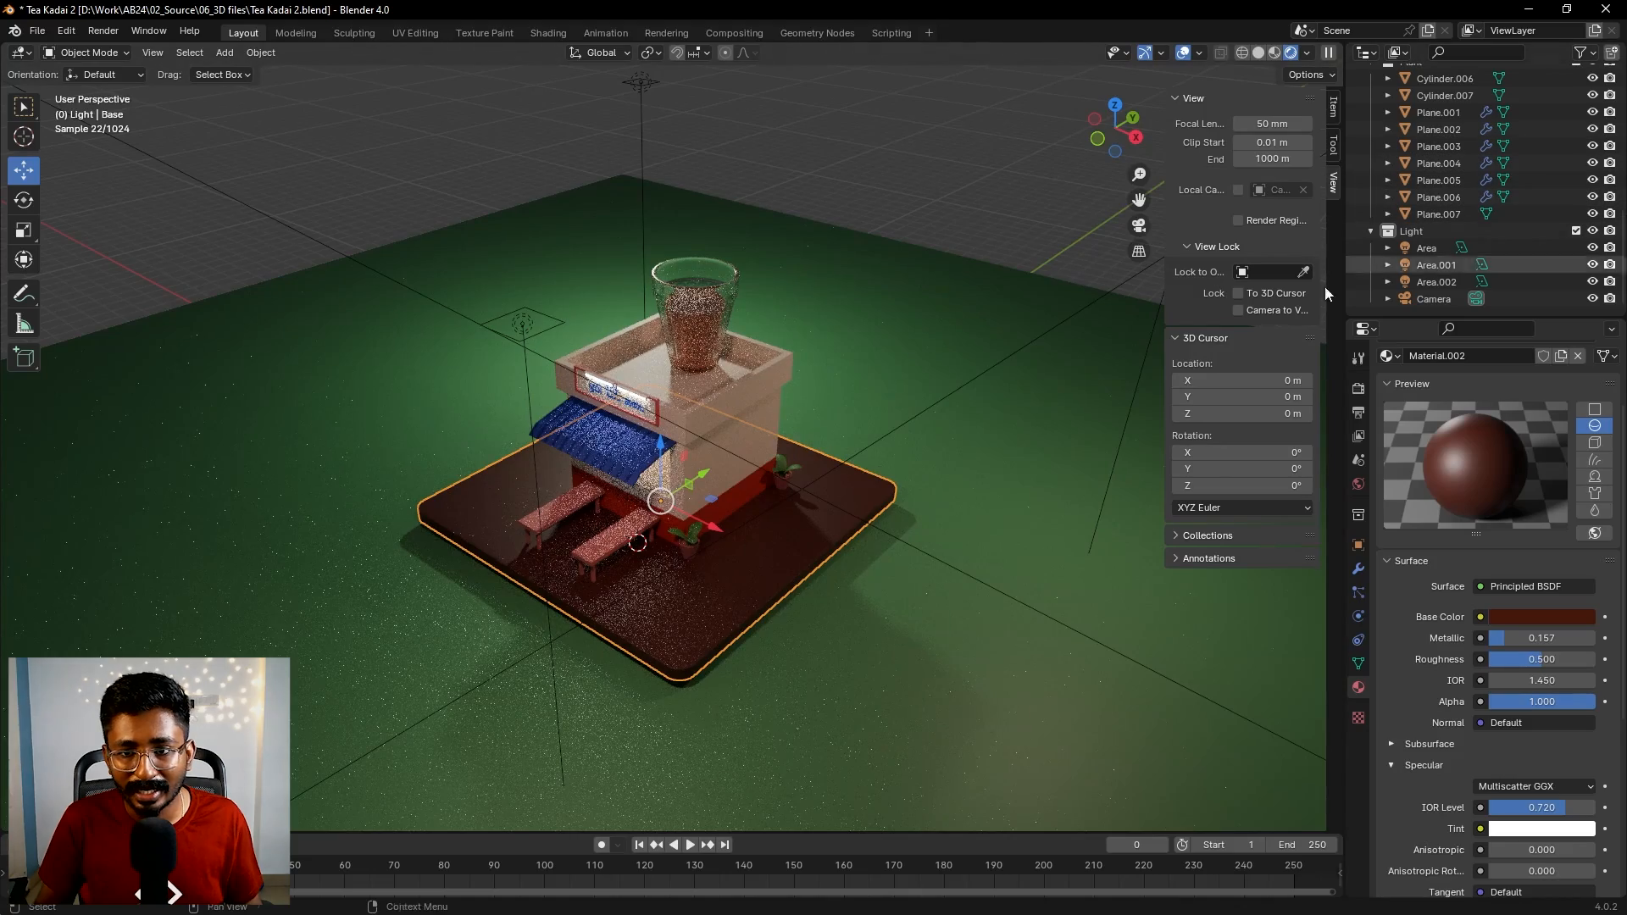
pyautogui.moveTo(634, 388); pyautogui.dragTo(628, 338, button='middle')
pyautogui.scroll(4, 628, 338)
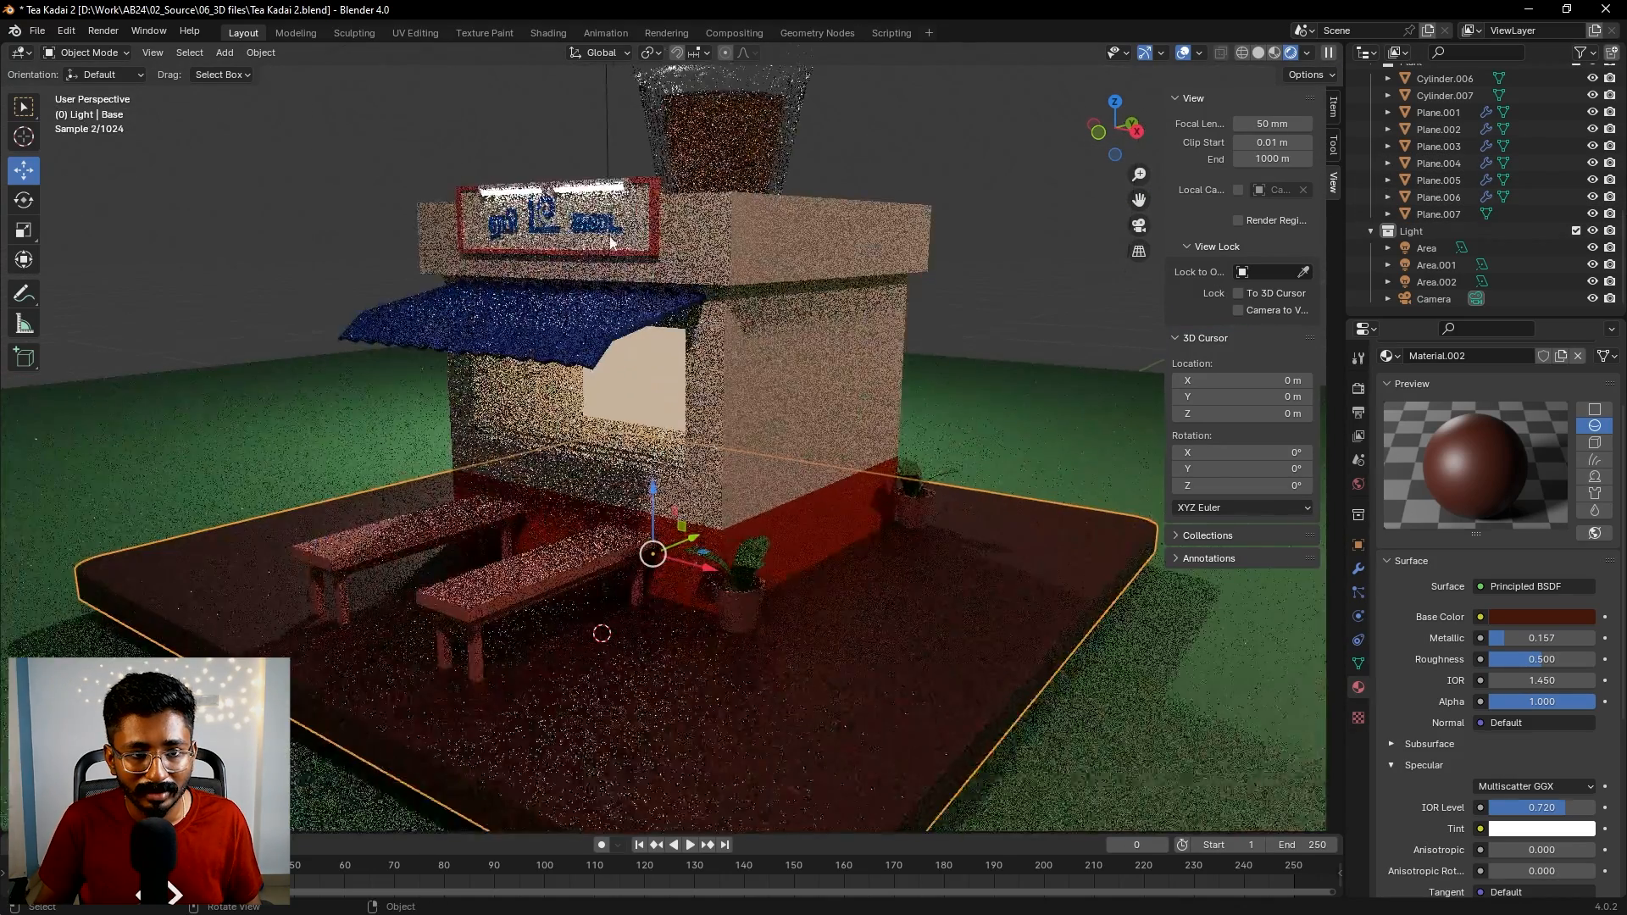
pyautogui.click(755, 446)
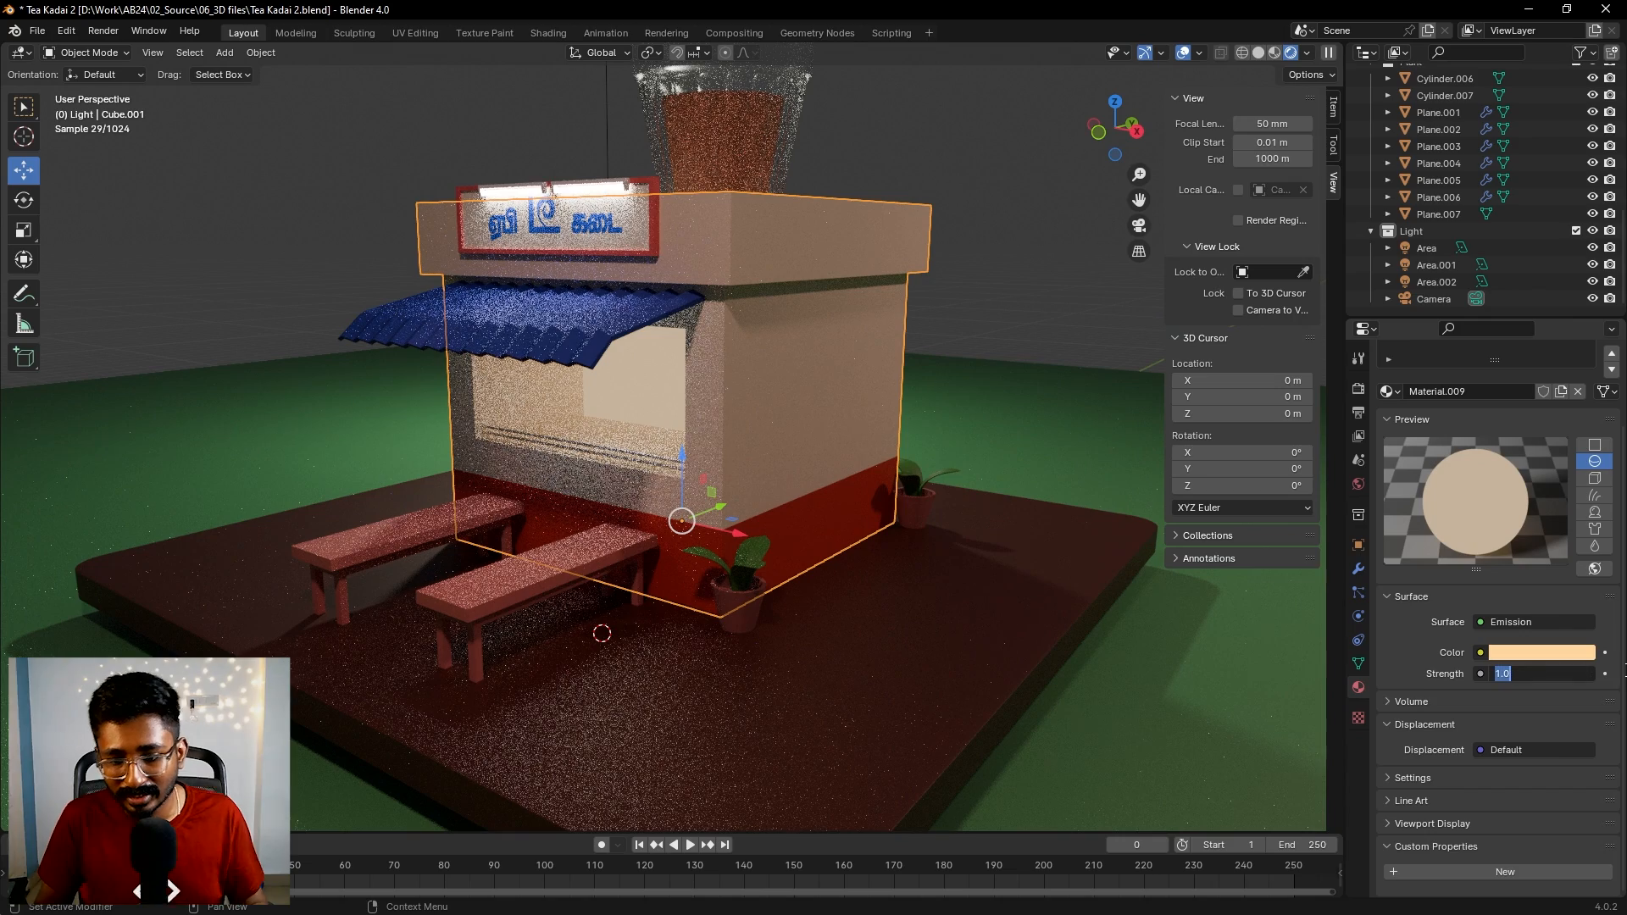
pyautogui.press('Return')
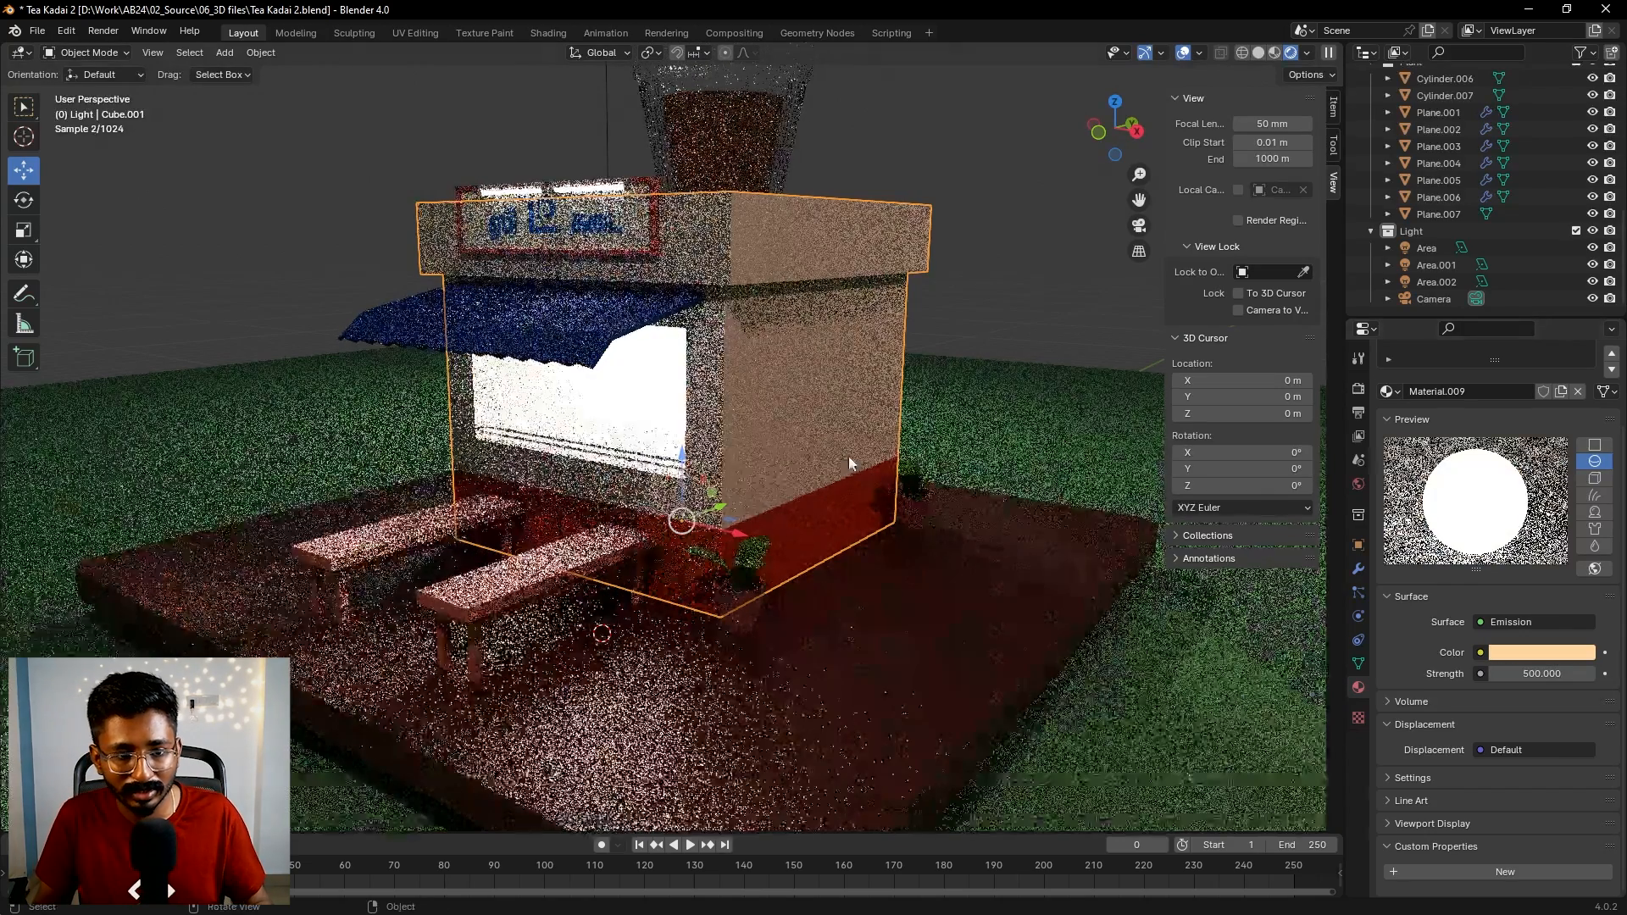
# - Reduce the shop building's emission strength to 100 and view the whole scene from above
pyautogui.click(1539, 674)
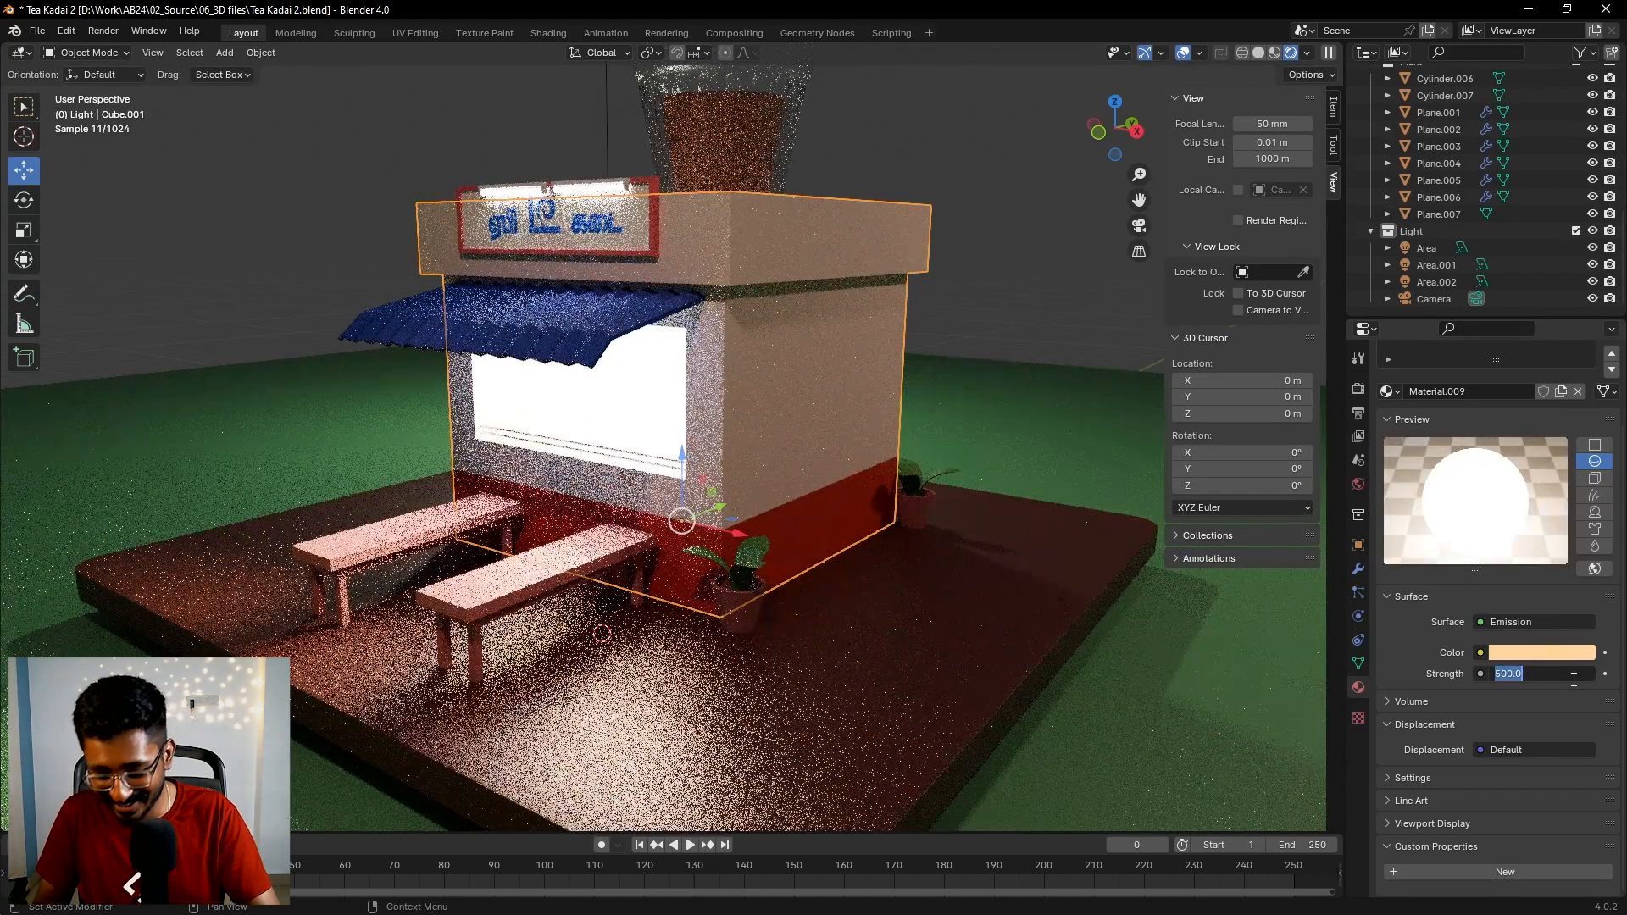
pyautogui.write('10')
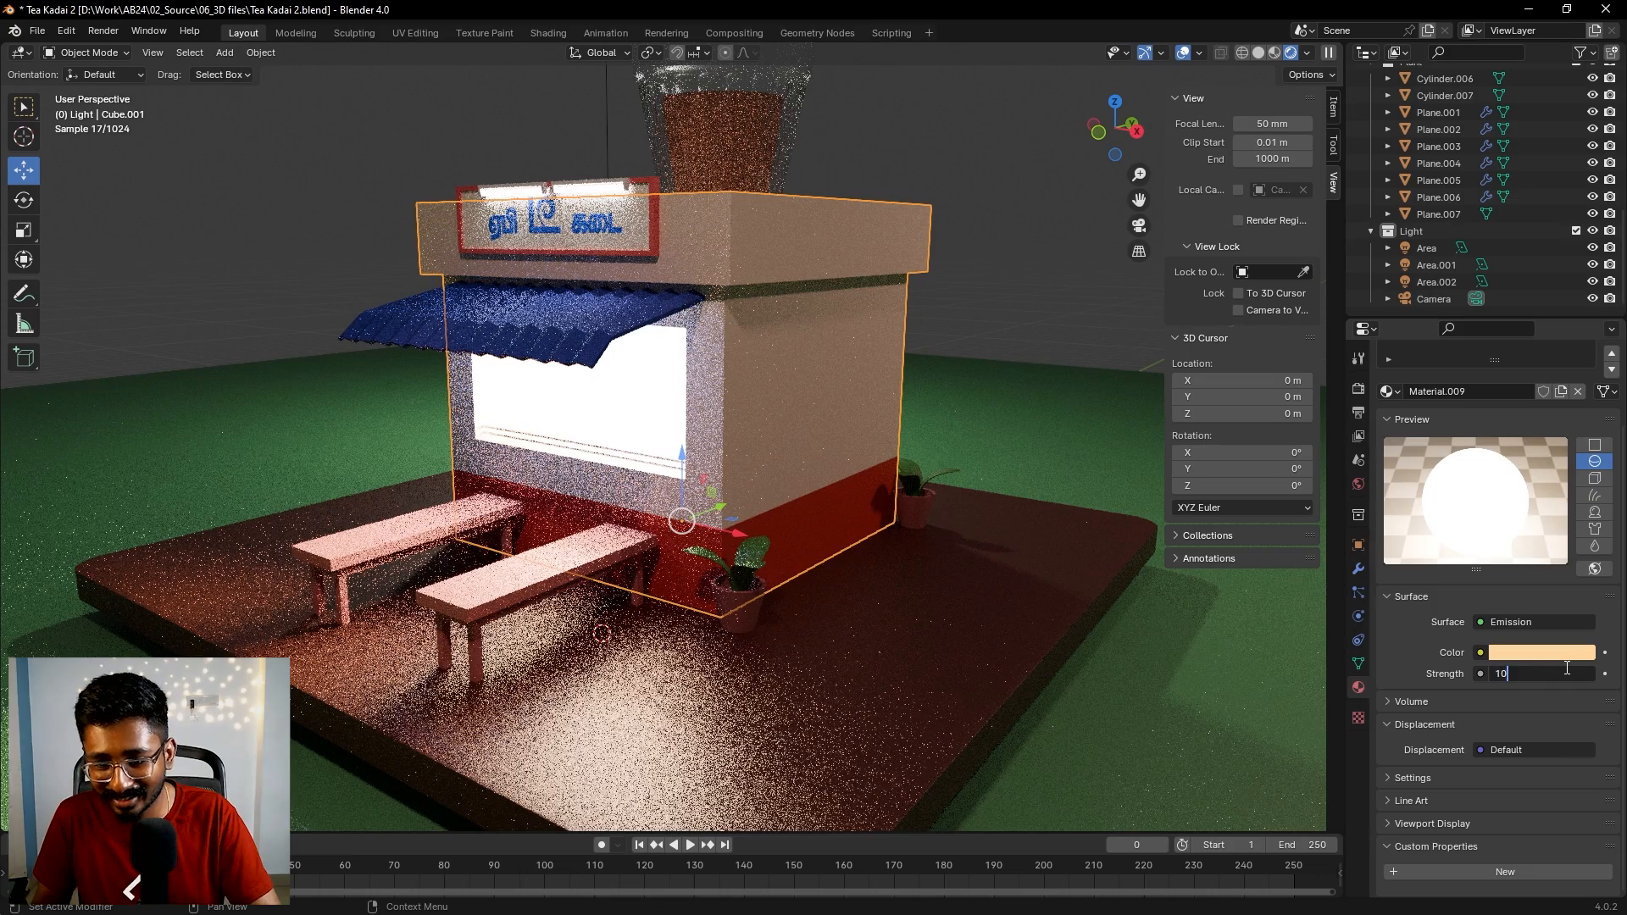
pyautogui.write('0')
pyautogui.press('Return')
pyautogui.moveTo(865, 512); pyautogui.dragTo(858, 564, button='middle')
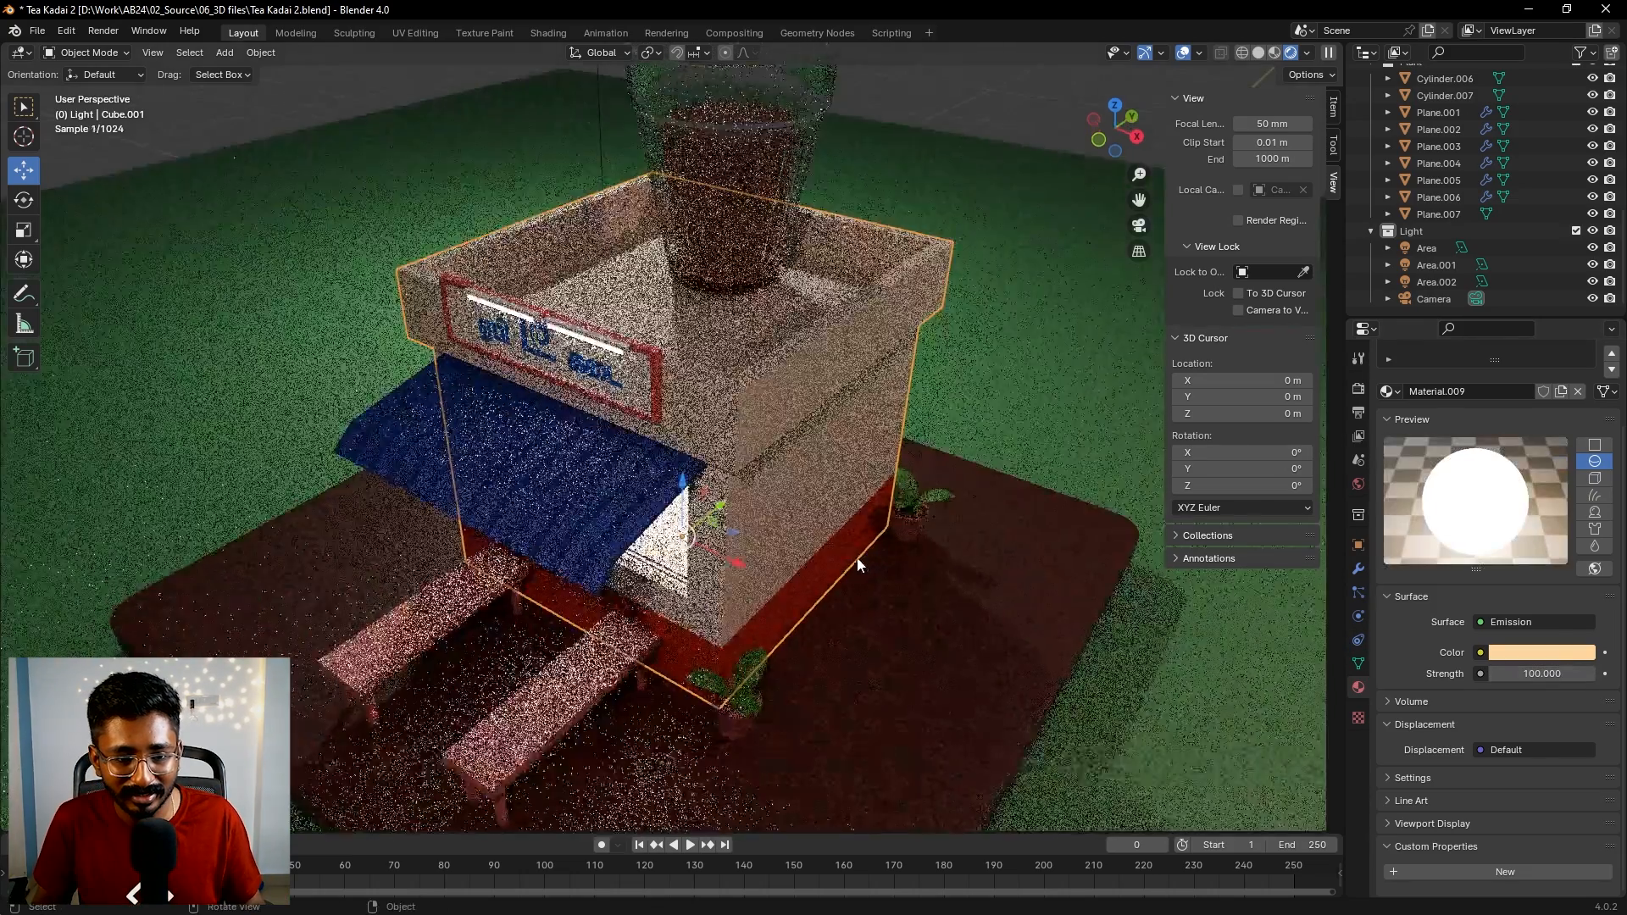
pyautogui.scroll(-5, 863, 559)
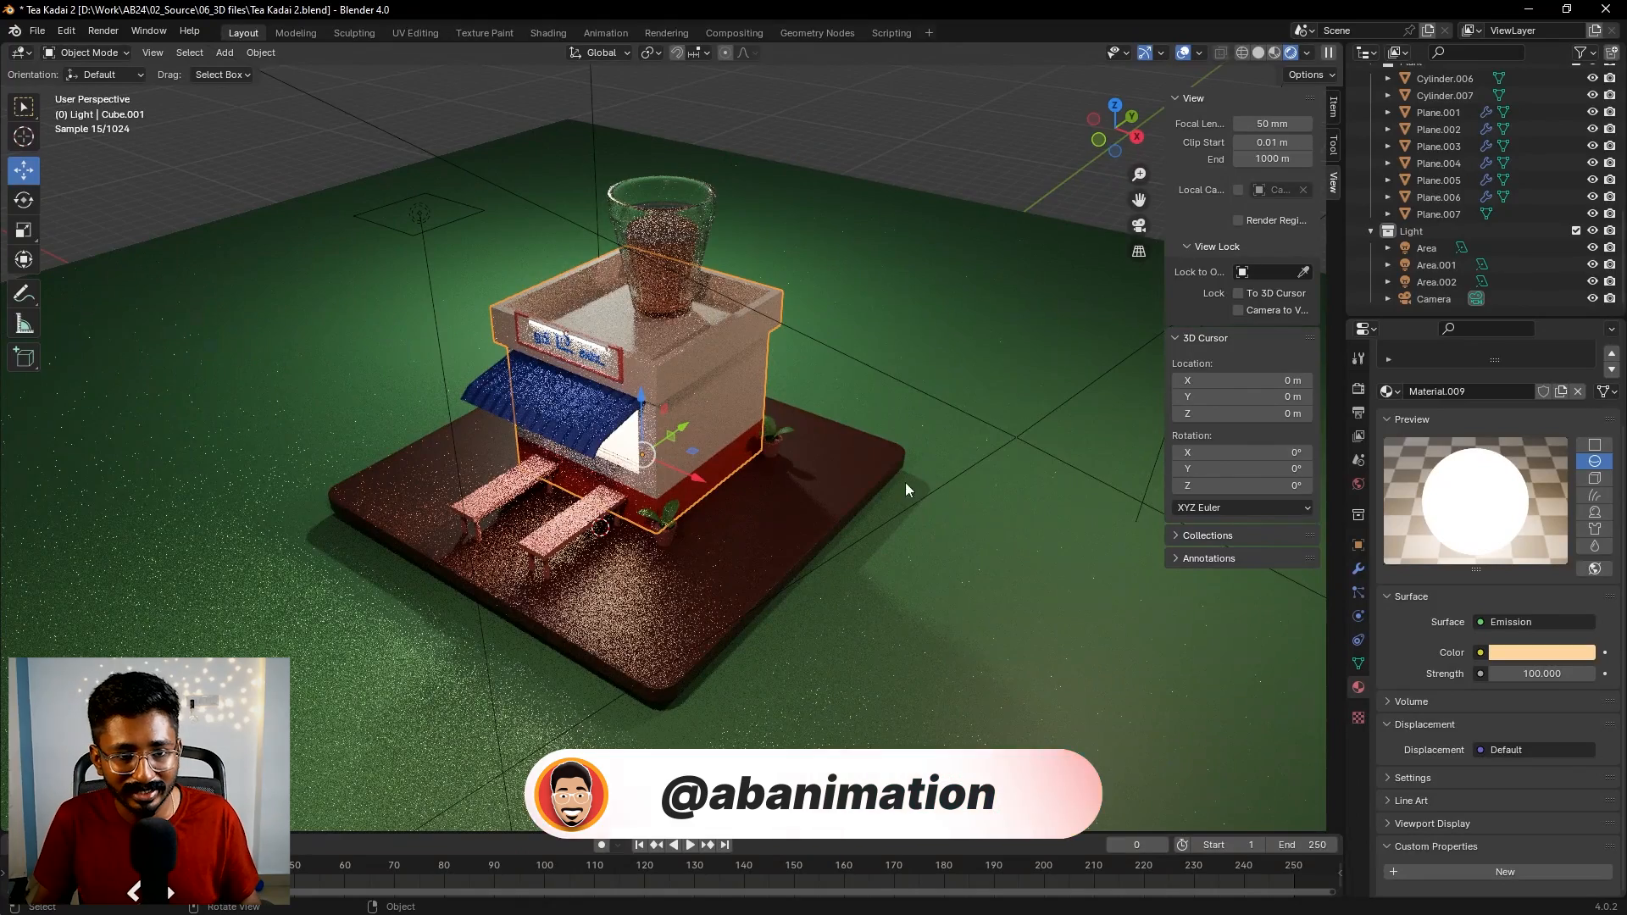
pyautogui.moveTo(838, 400); pyautogui.dragTo(832, 458, button='middle')
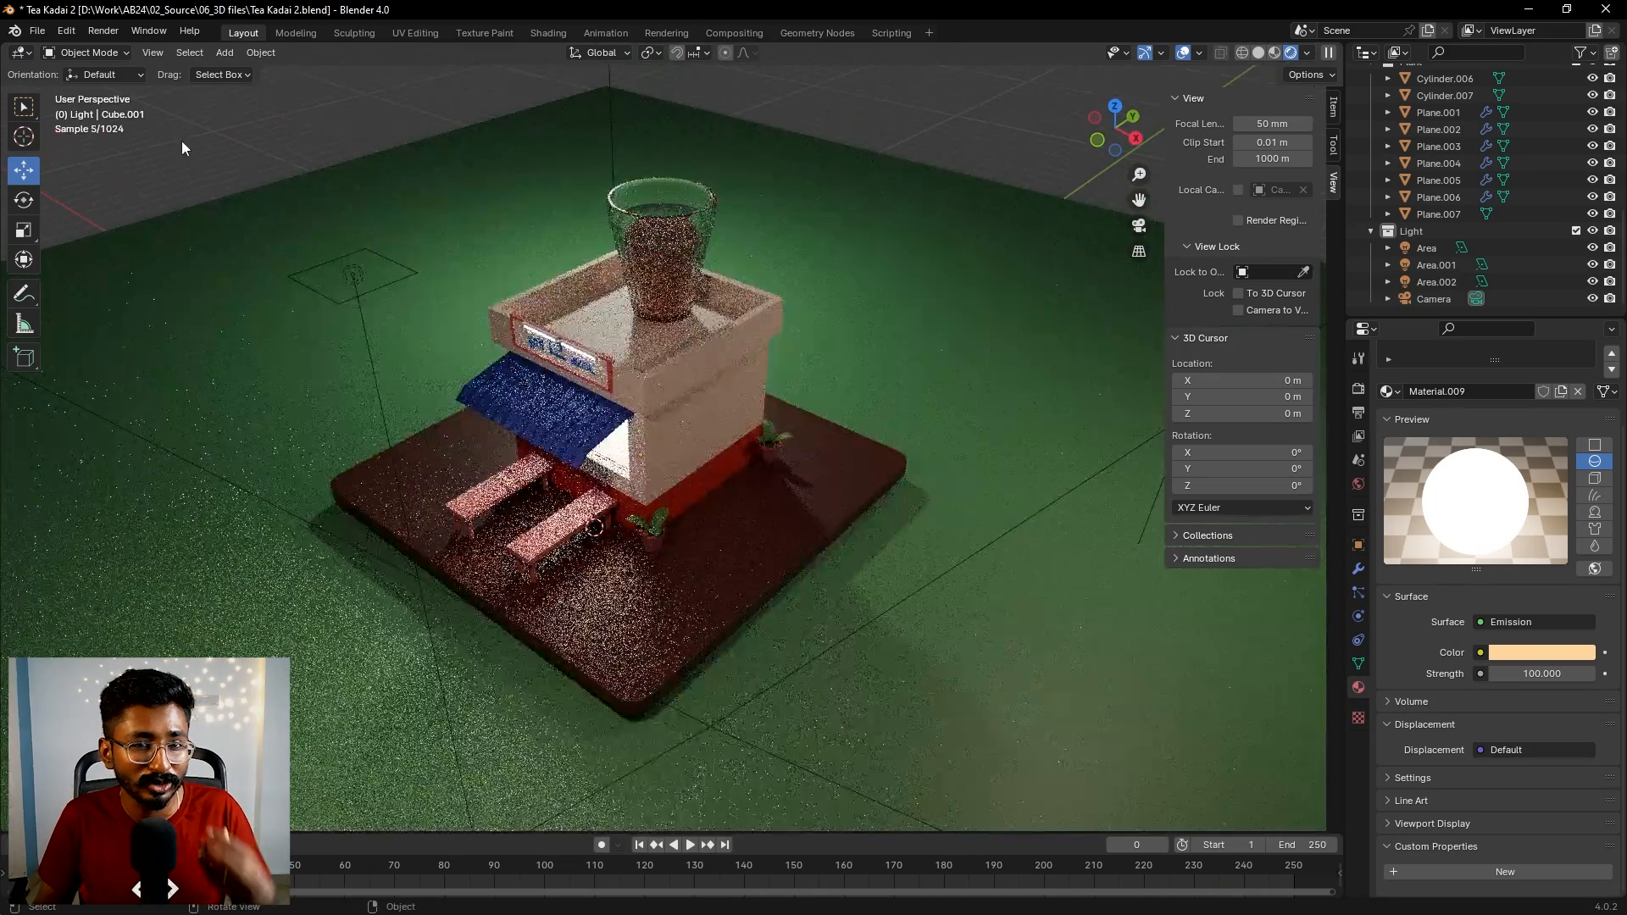
# - Add a point light to the scene and raise it along the Z axis above the shop's roof
pyautogui.click(224, 52)
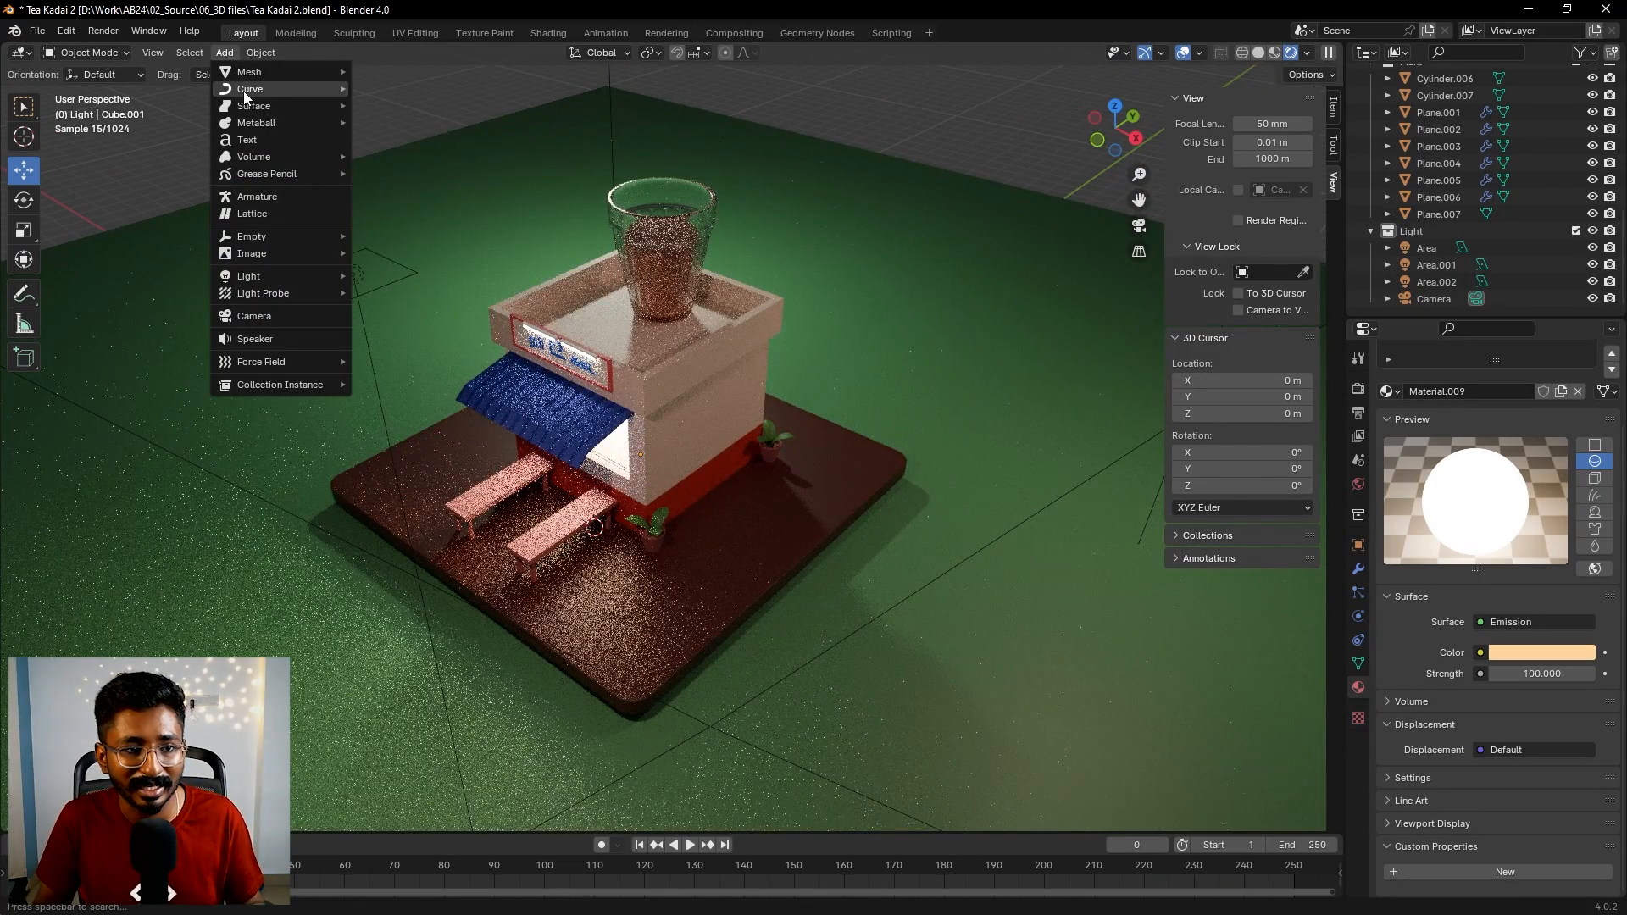
pyautogui.moveTo(246, 98)
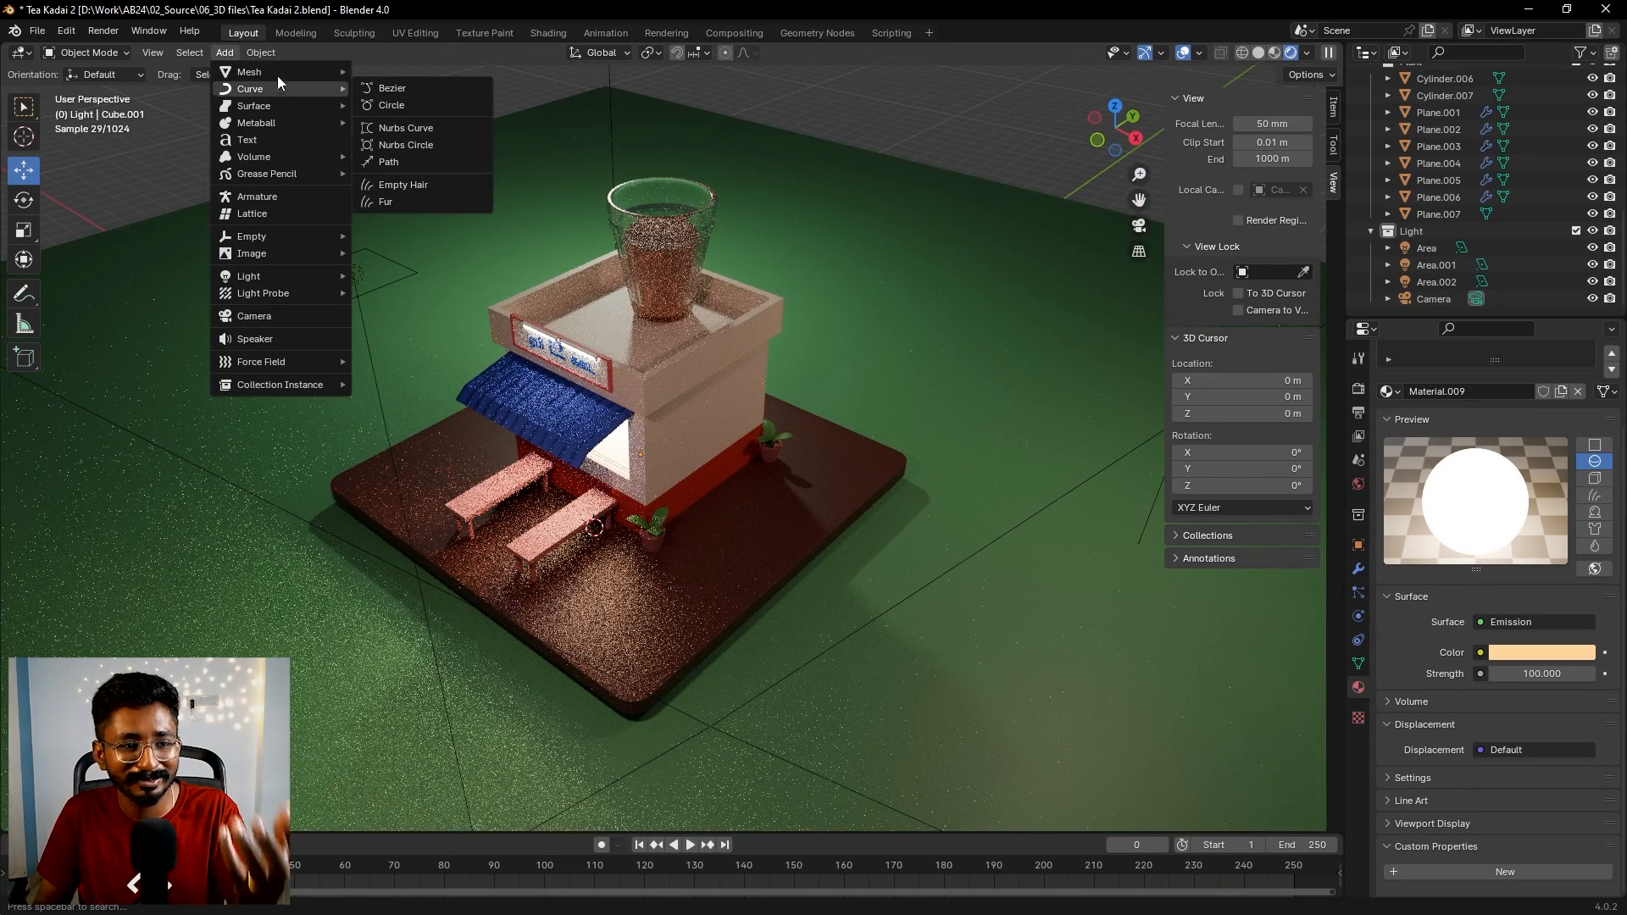
pyautogui.moveTo(279, 76)
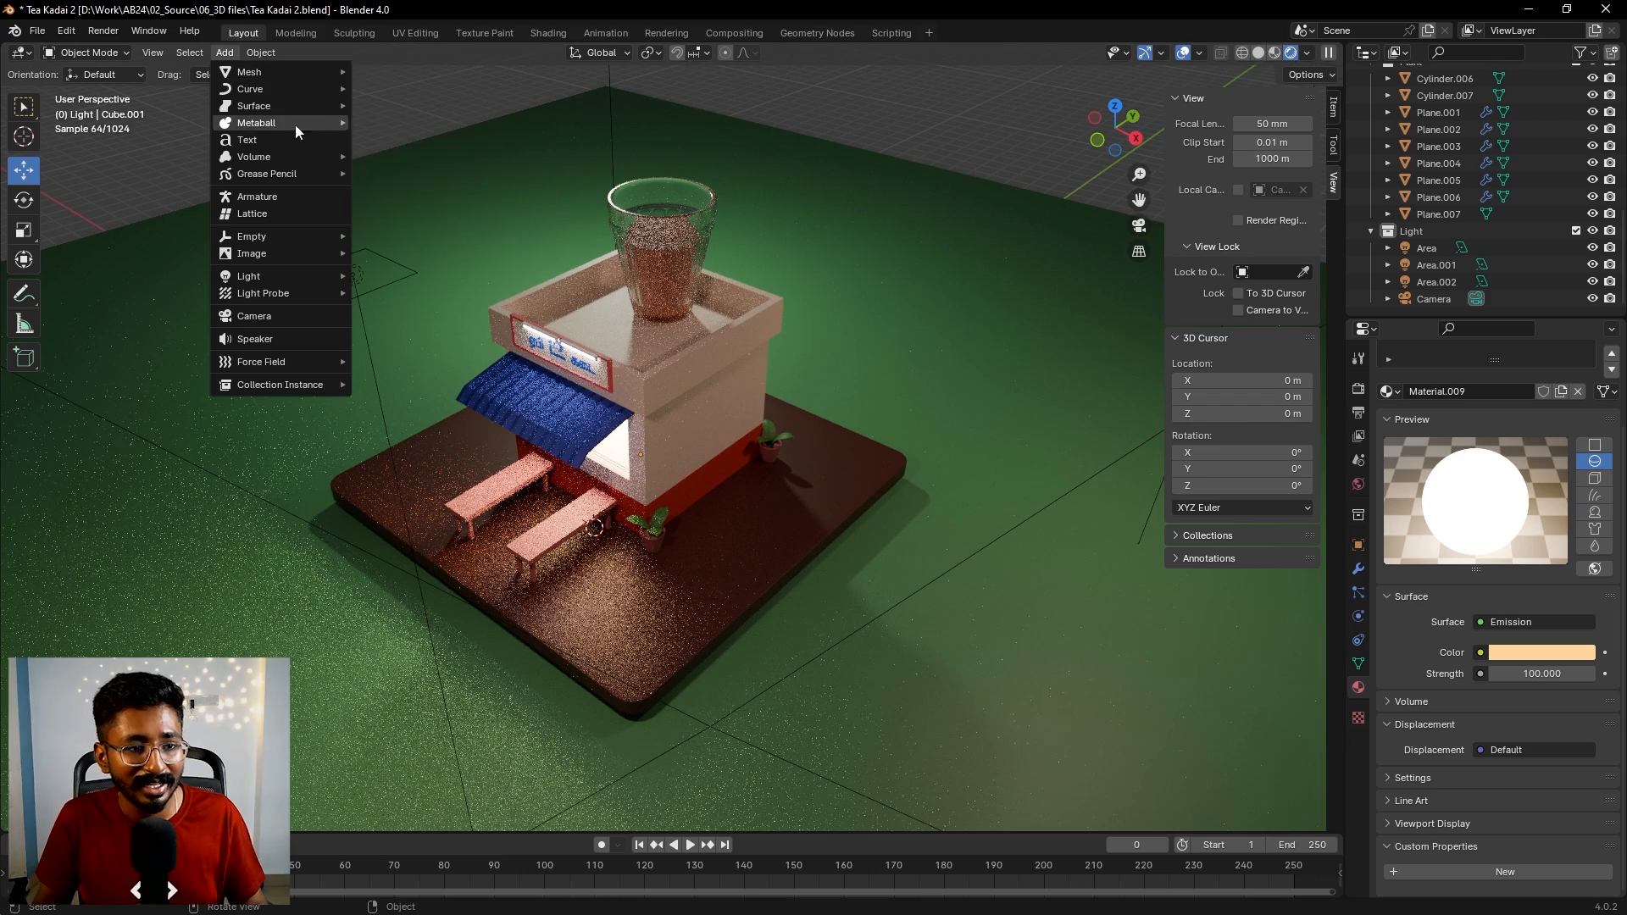
pyautogui.moveTo(280, 276)
pyautogui.click(407, 273)
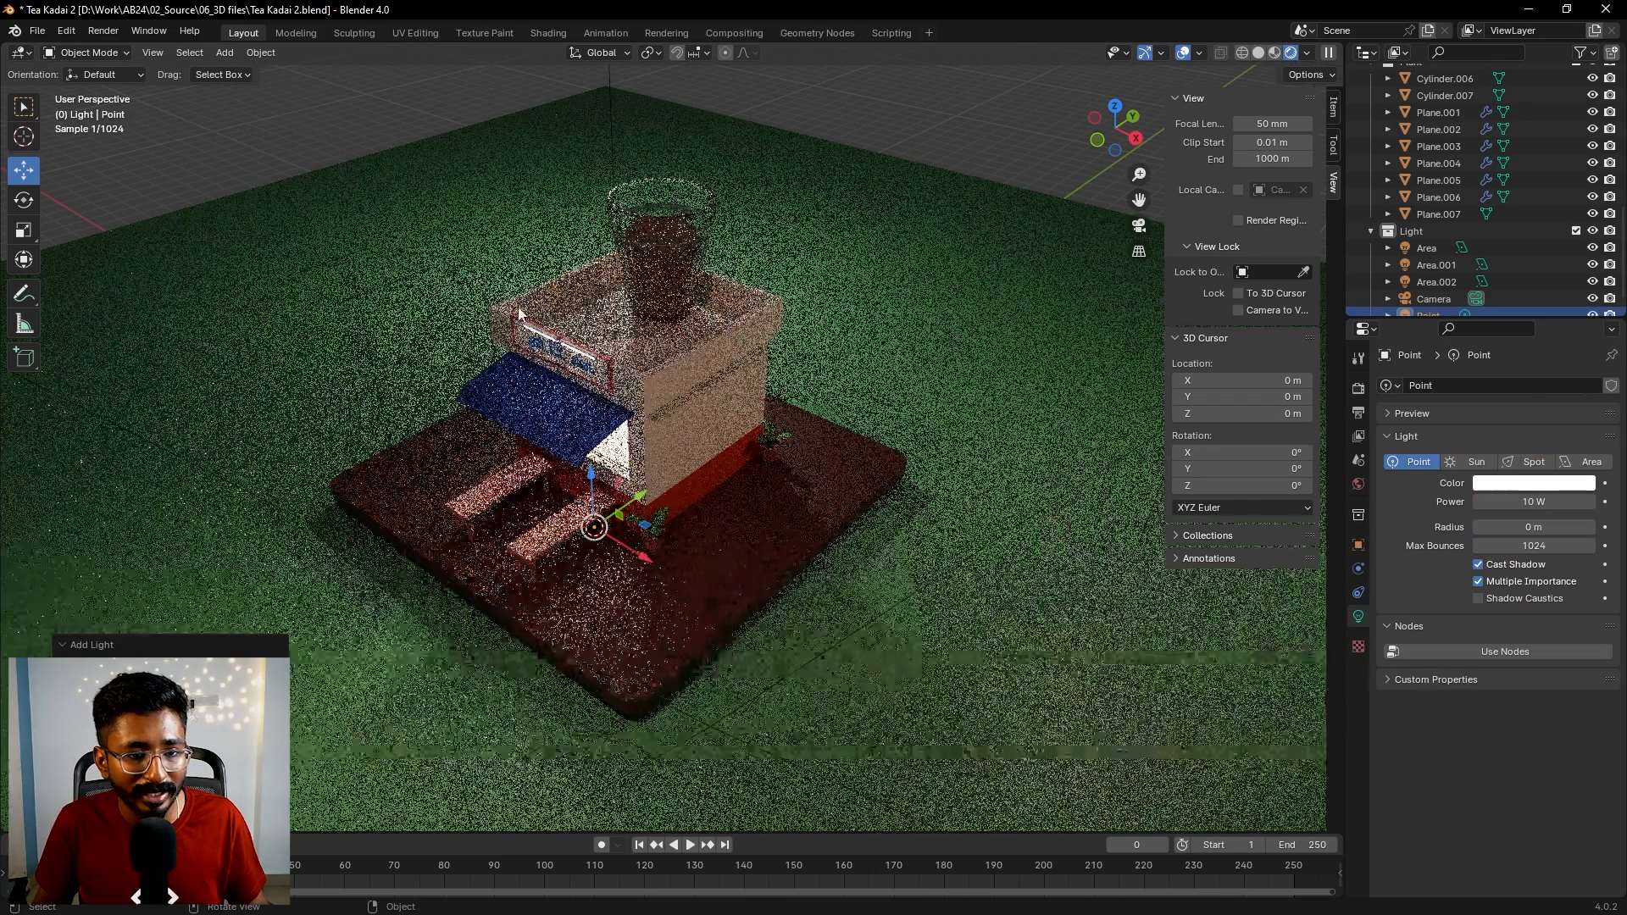
pyautogui.press('g')
pyautogui.press('z')
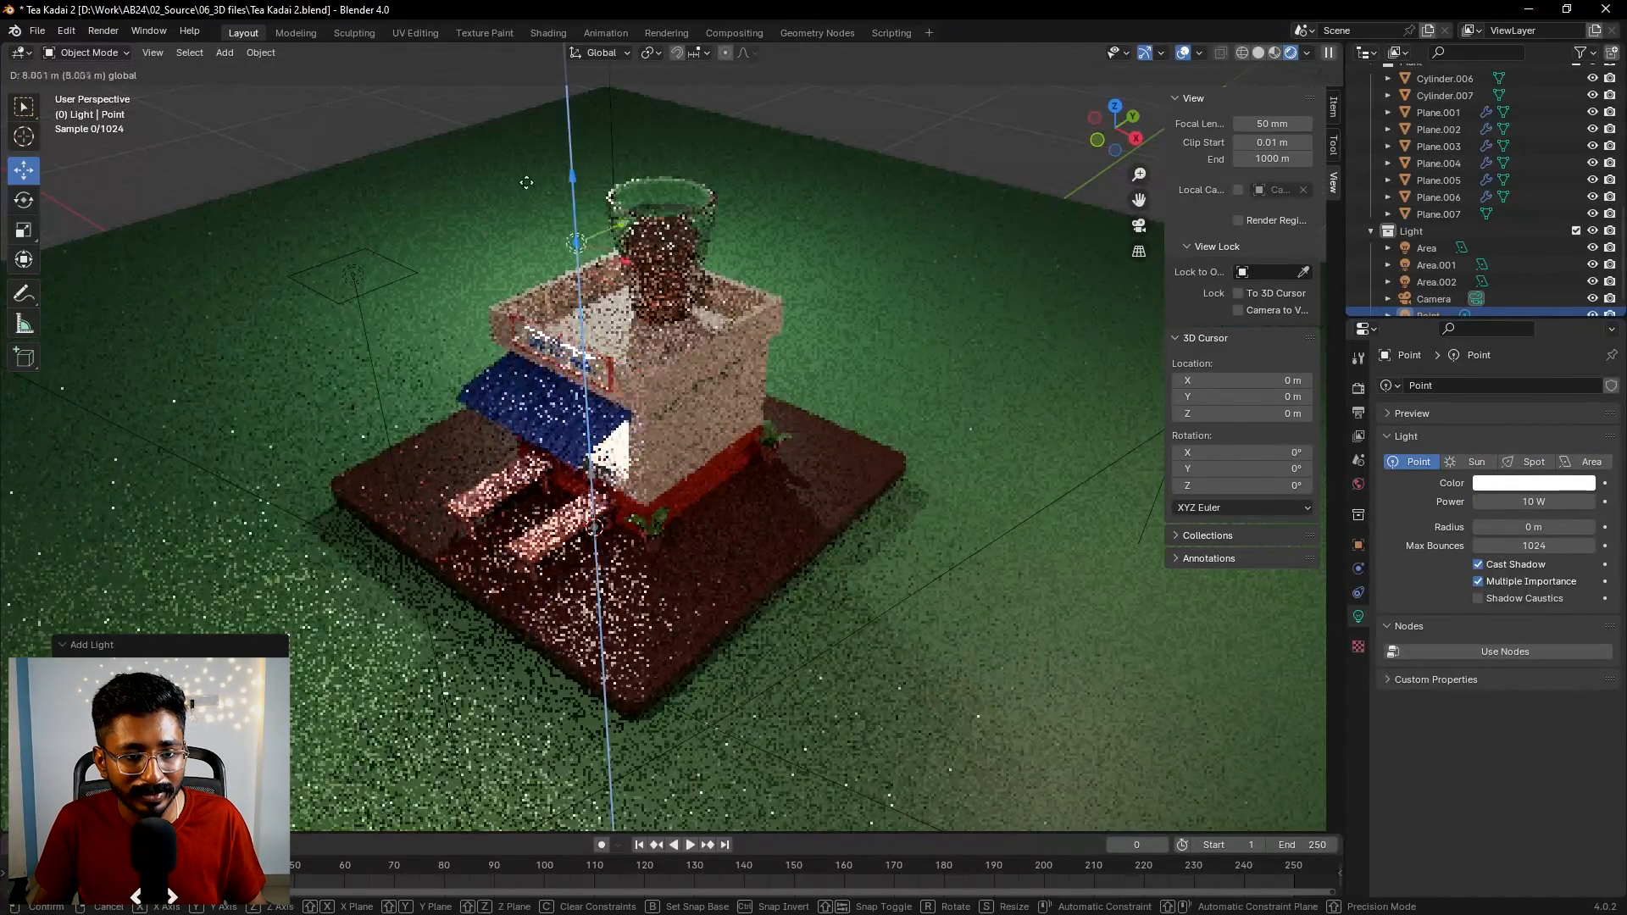
pyautogui.click(524, 211)
# - Reposition the point light along the X, Z and Y axes so it sits beside the tea glass above the roof
pyautogui.moveTo(523, 211); pyautogui.dragTo(839, 266, button='middle')
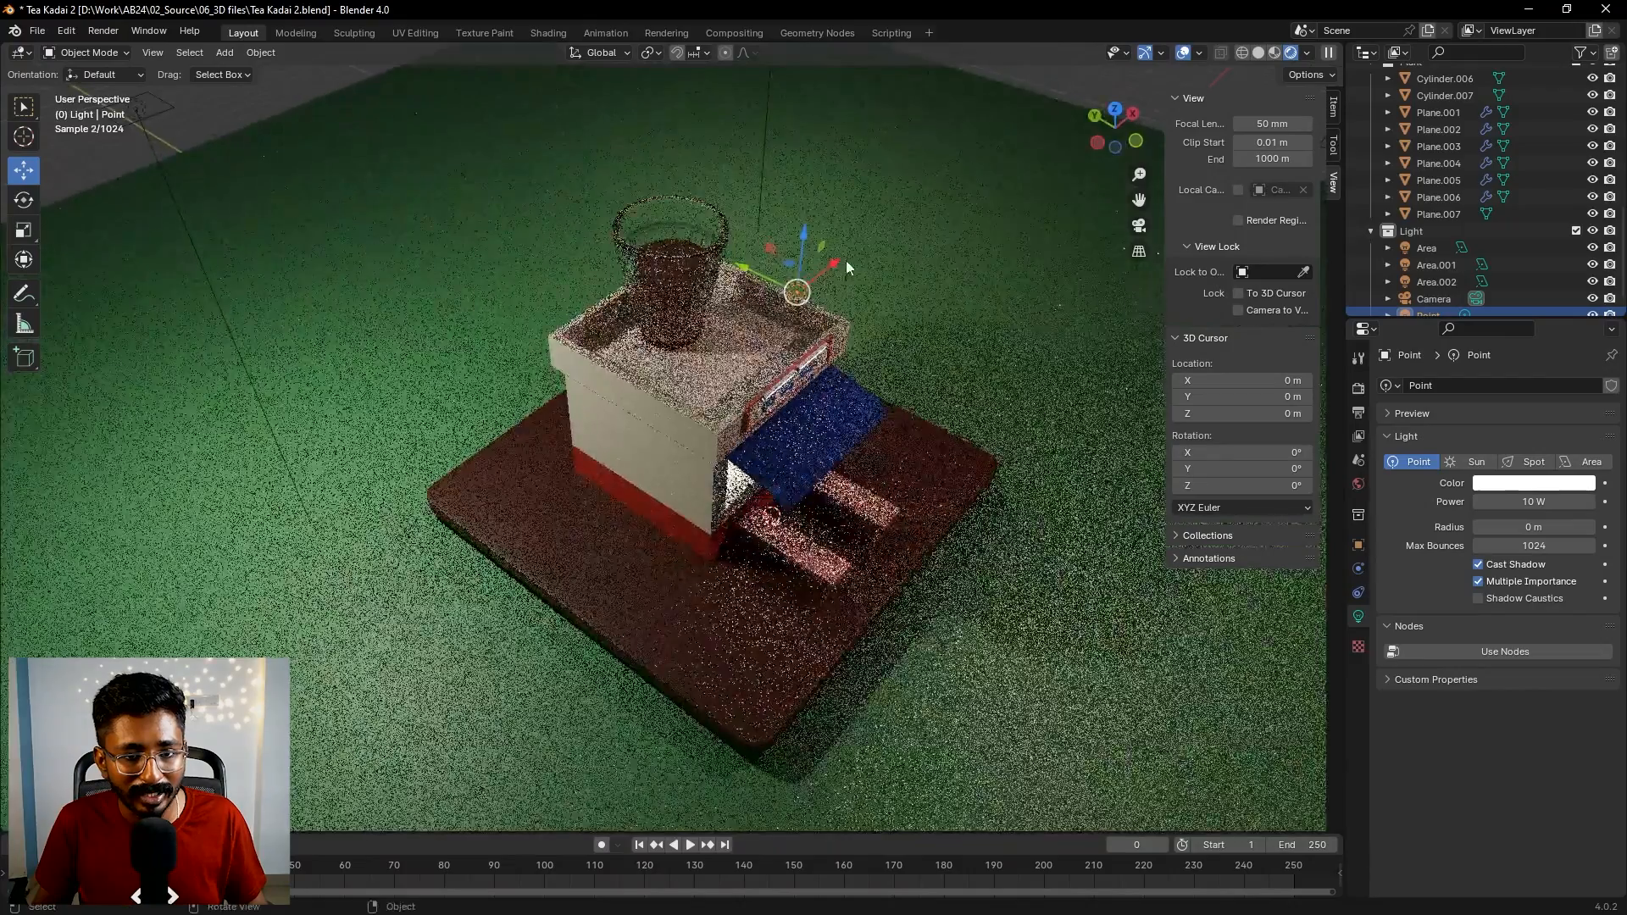
pyautogui.moveTo(839, 262); pyautogui.dragTo(956, 542)
pyautogui.moveTo(957, 542); pyautogui.dragTo(526, 109, button='middle')
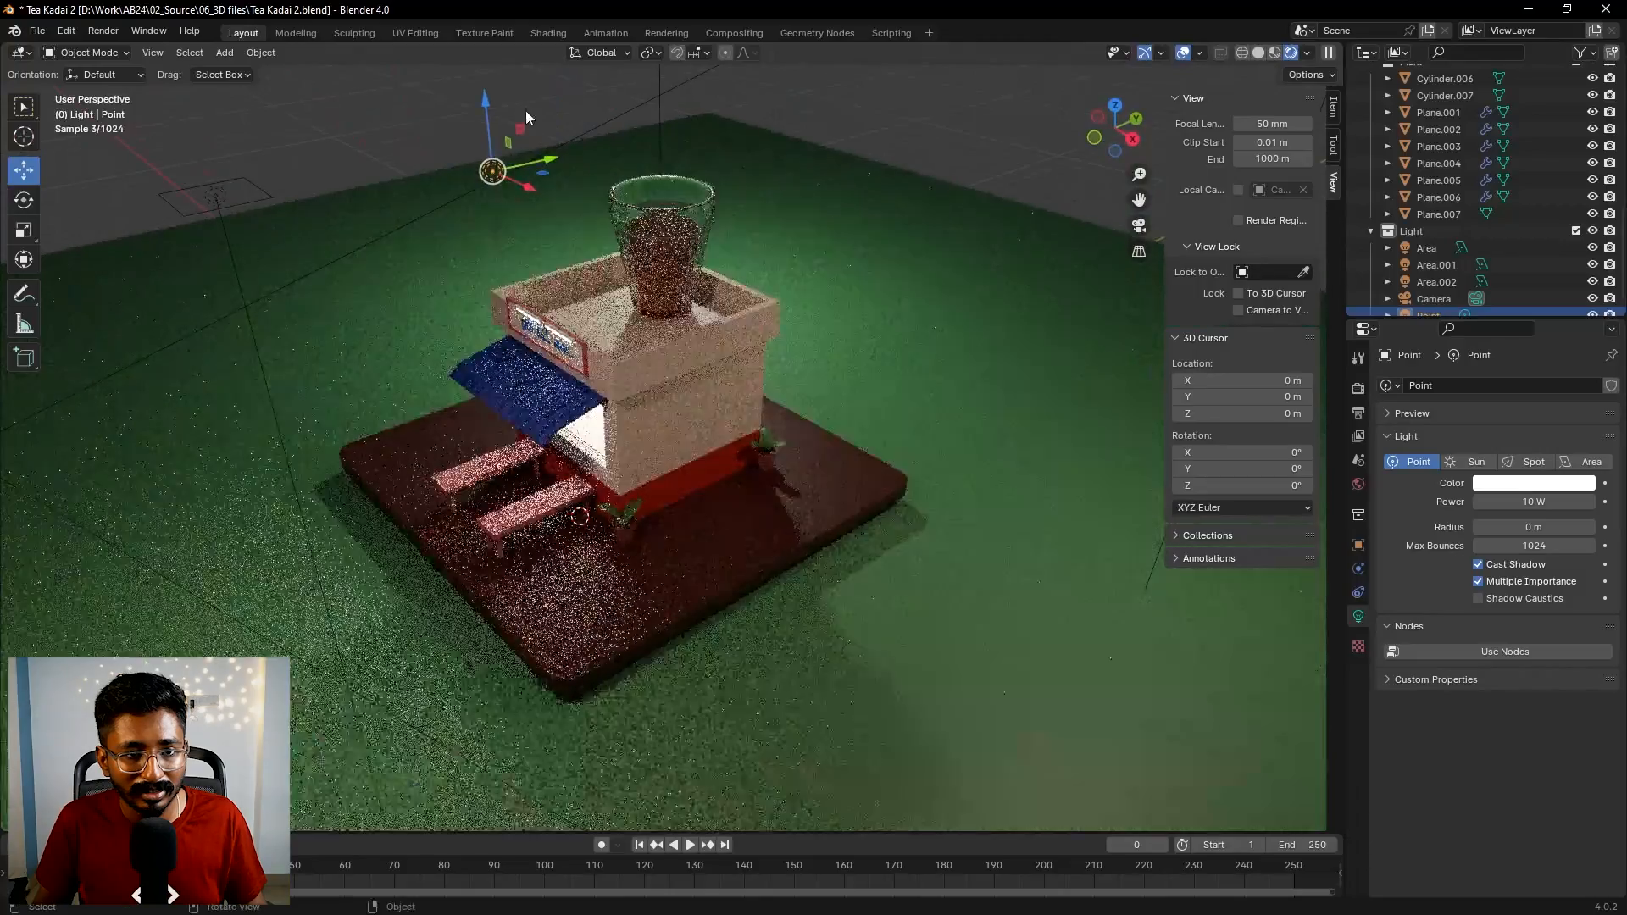
pyautogui.moveTo(490, 100); pyautogui.dragTo(499, 182)
pyautogui.moveTo(557, 242); pyautogui.dragTo(623, 230)
# - Give the point light a bright green color and a power of 66 W
pyautogui.click(1534, 483)
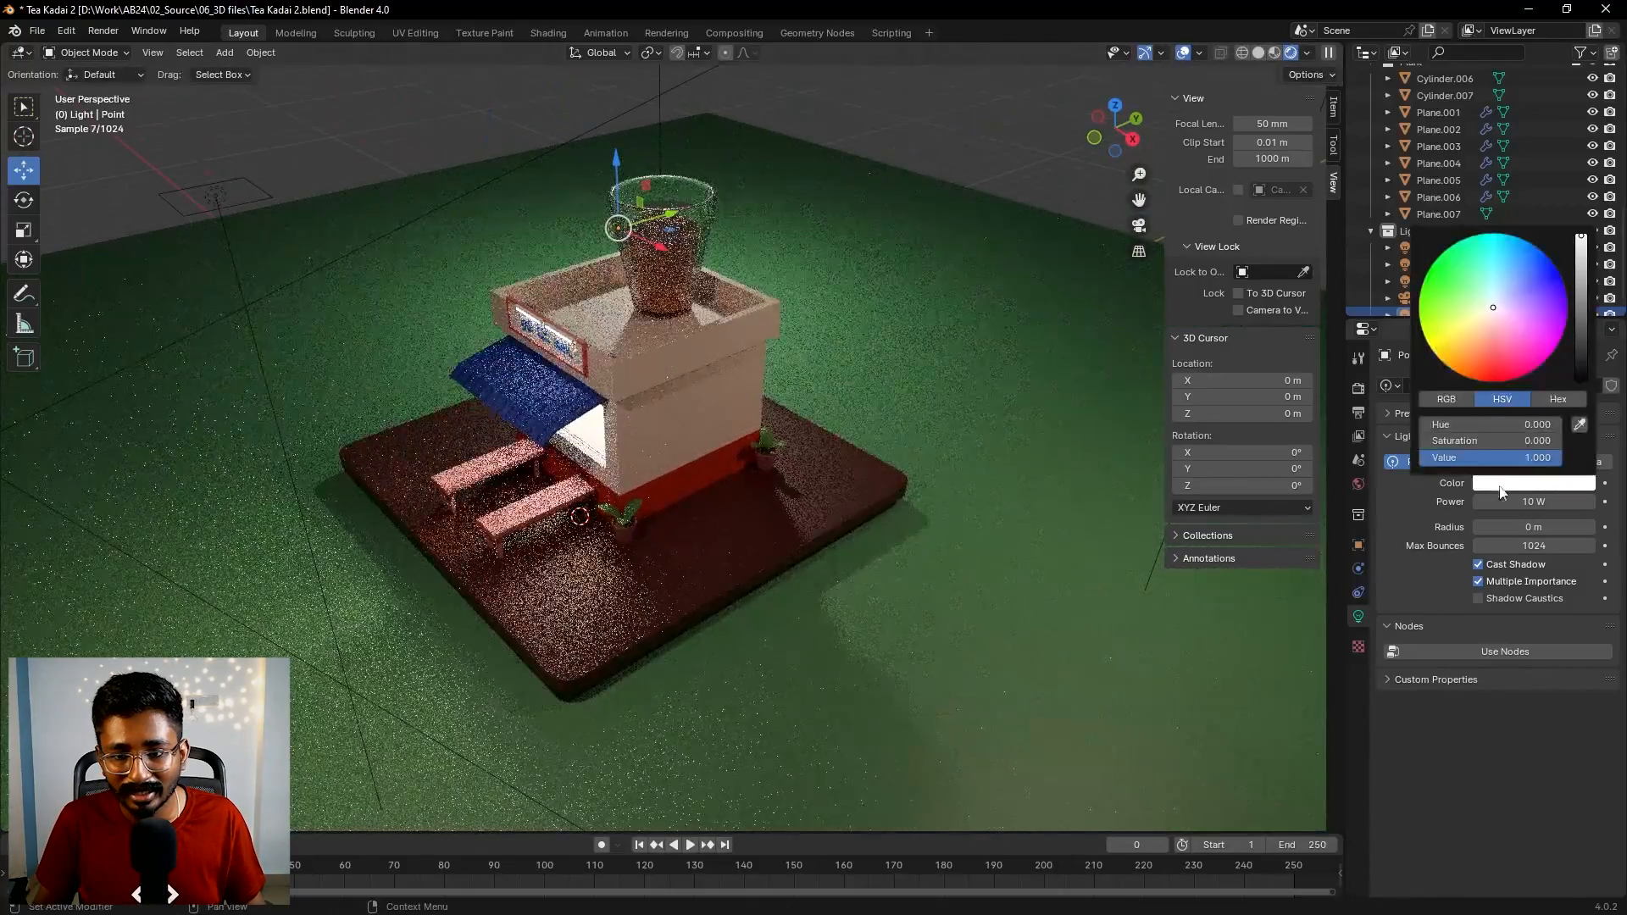
pyautogui.moveTo(1497, 311); pyautogui.dragTo(1460, 280)
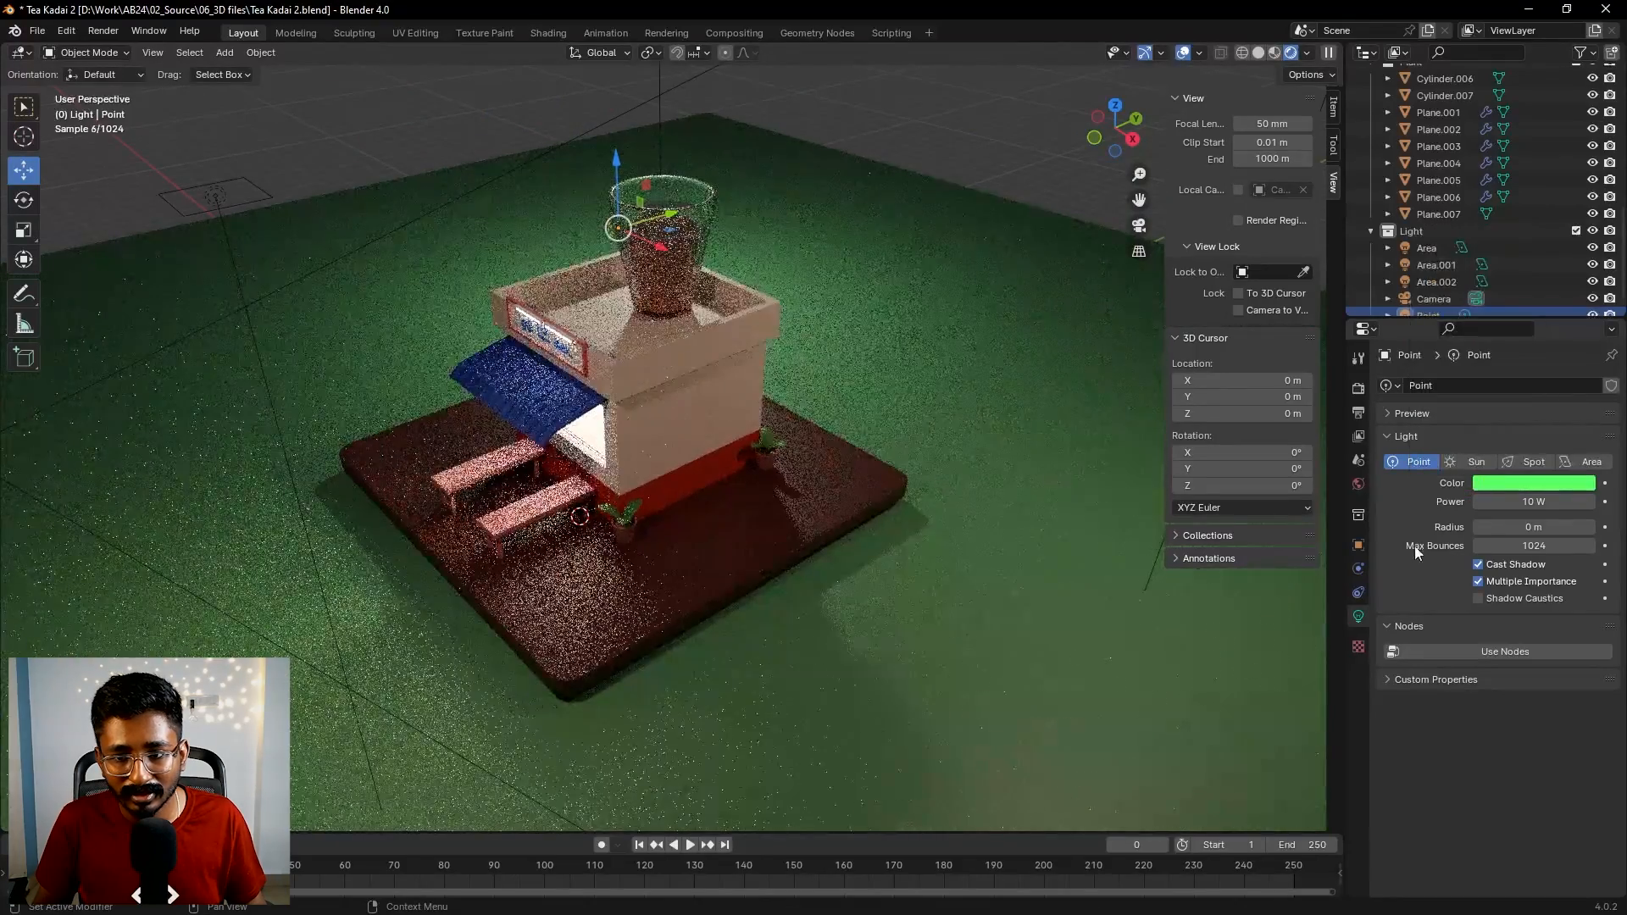
pyautogui.moveTo(1534, 502); pyautogui.dragTo(1568, 502)
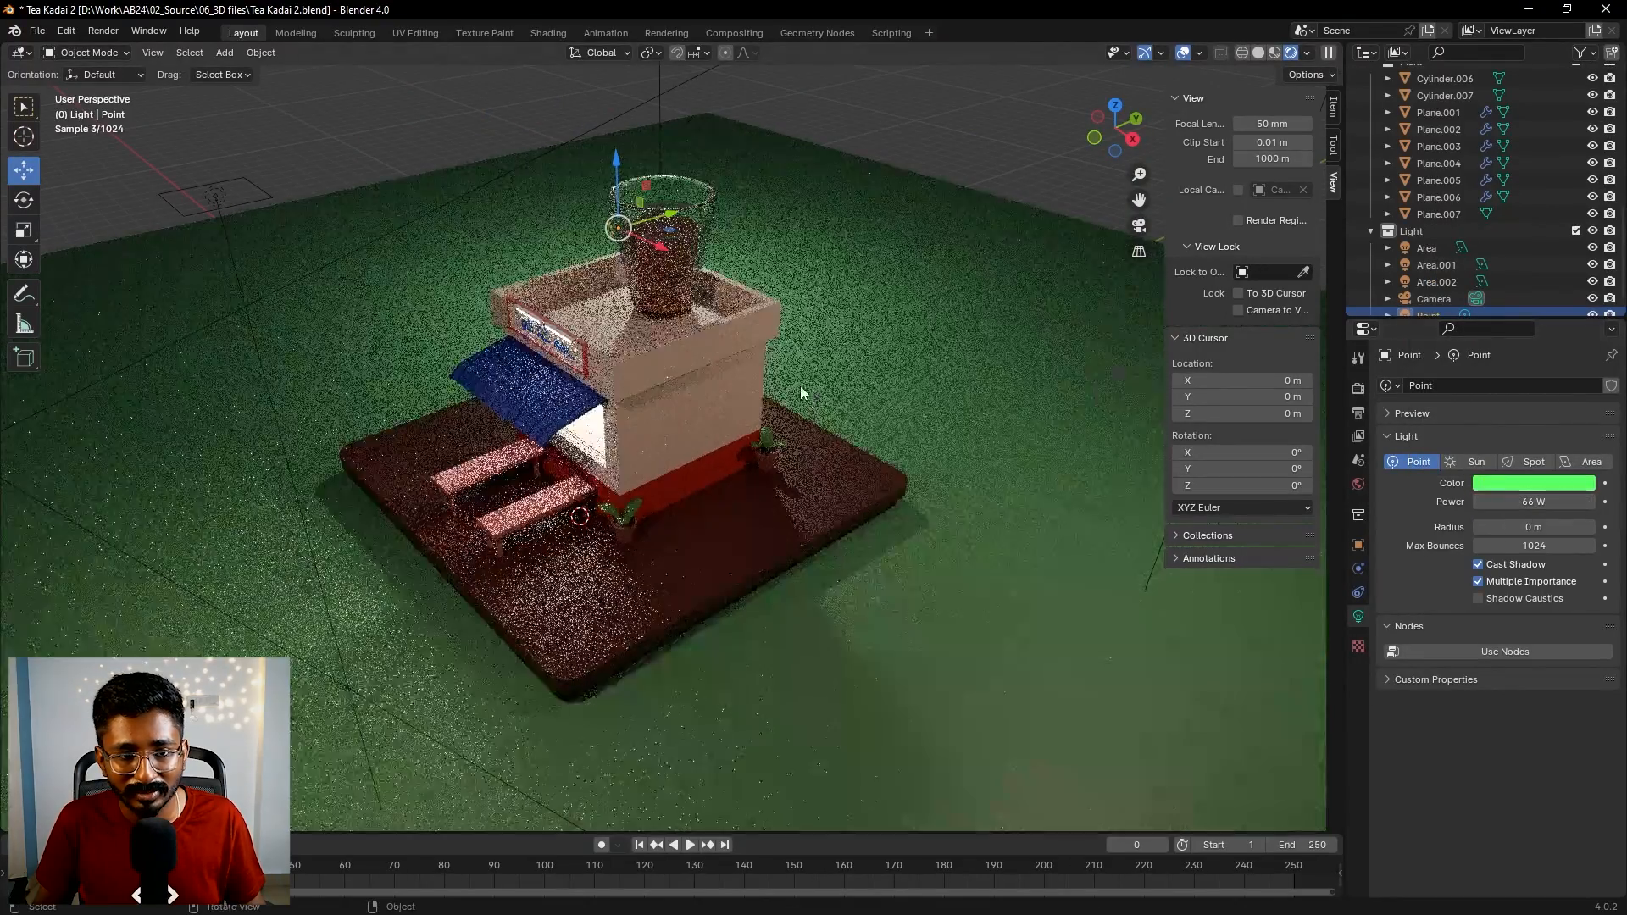
# - Change the green light's type to Area, lower it toward the roof and nudge it along Y toward the glass
pyautogui.moveTo(616, 164); pyautogui.dragTo(572, 184)
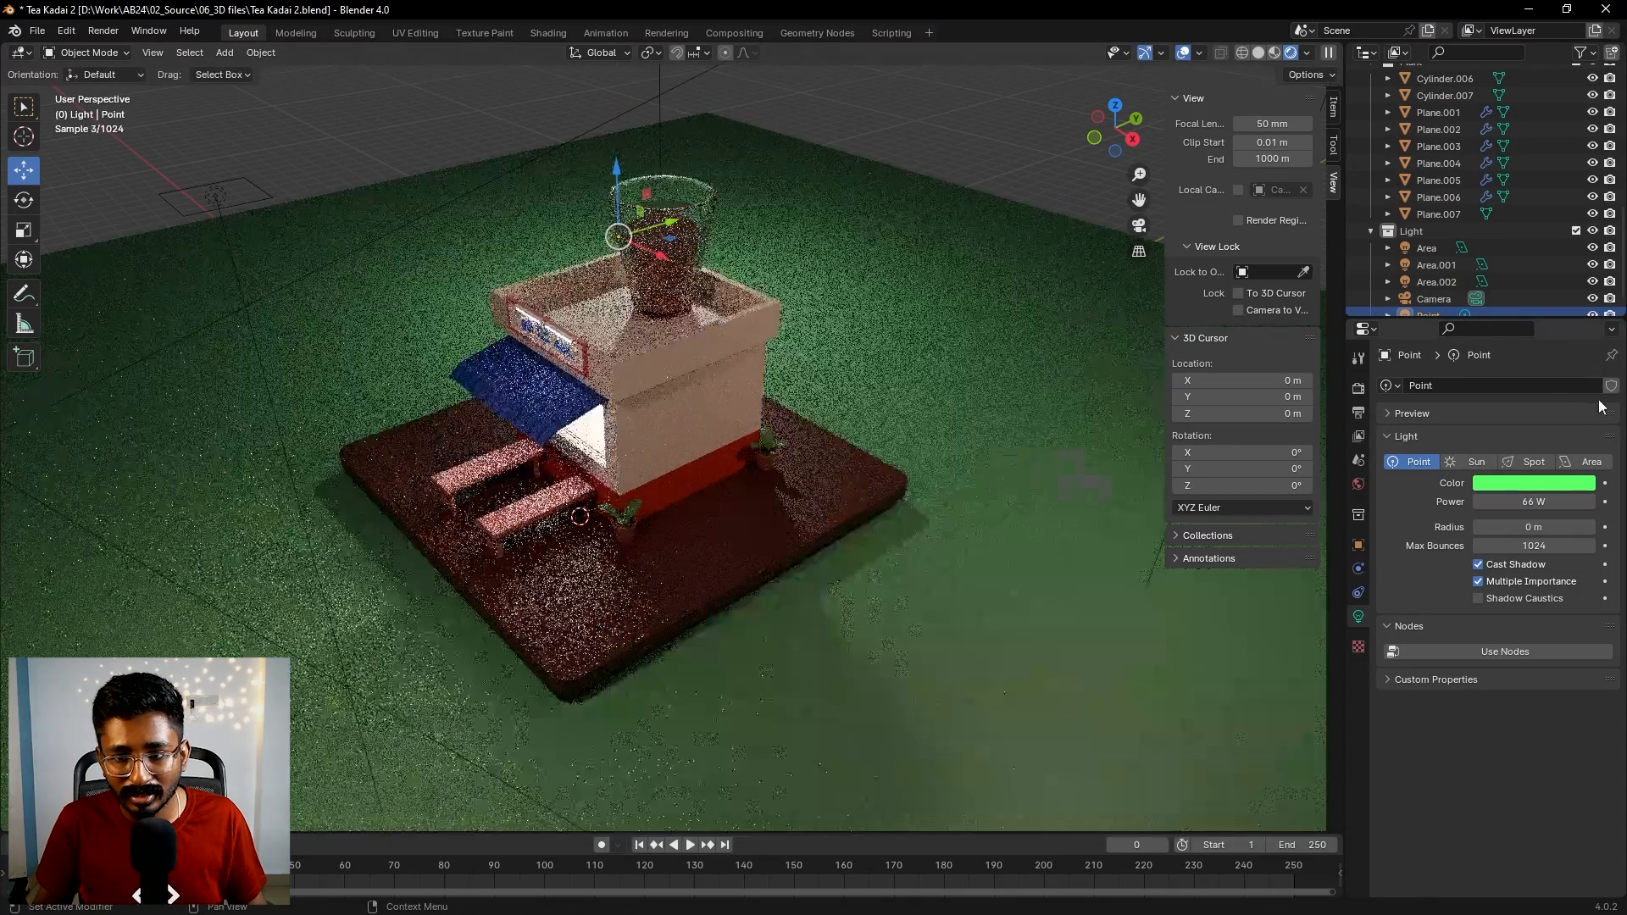
pyautogui.click(1585, 462)
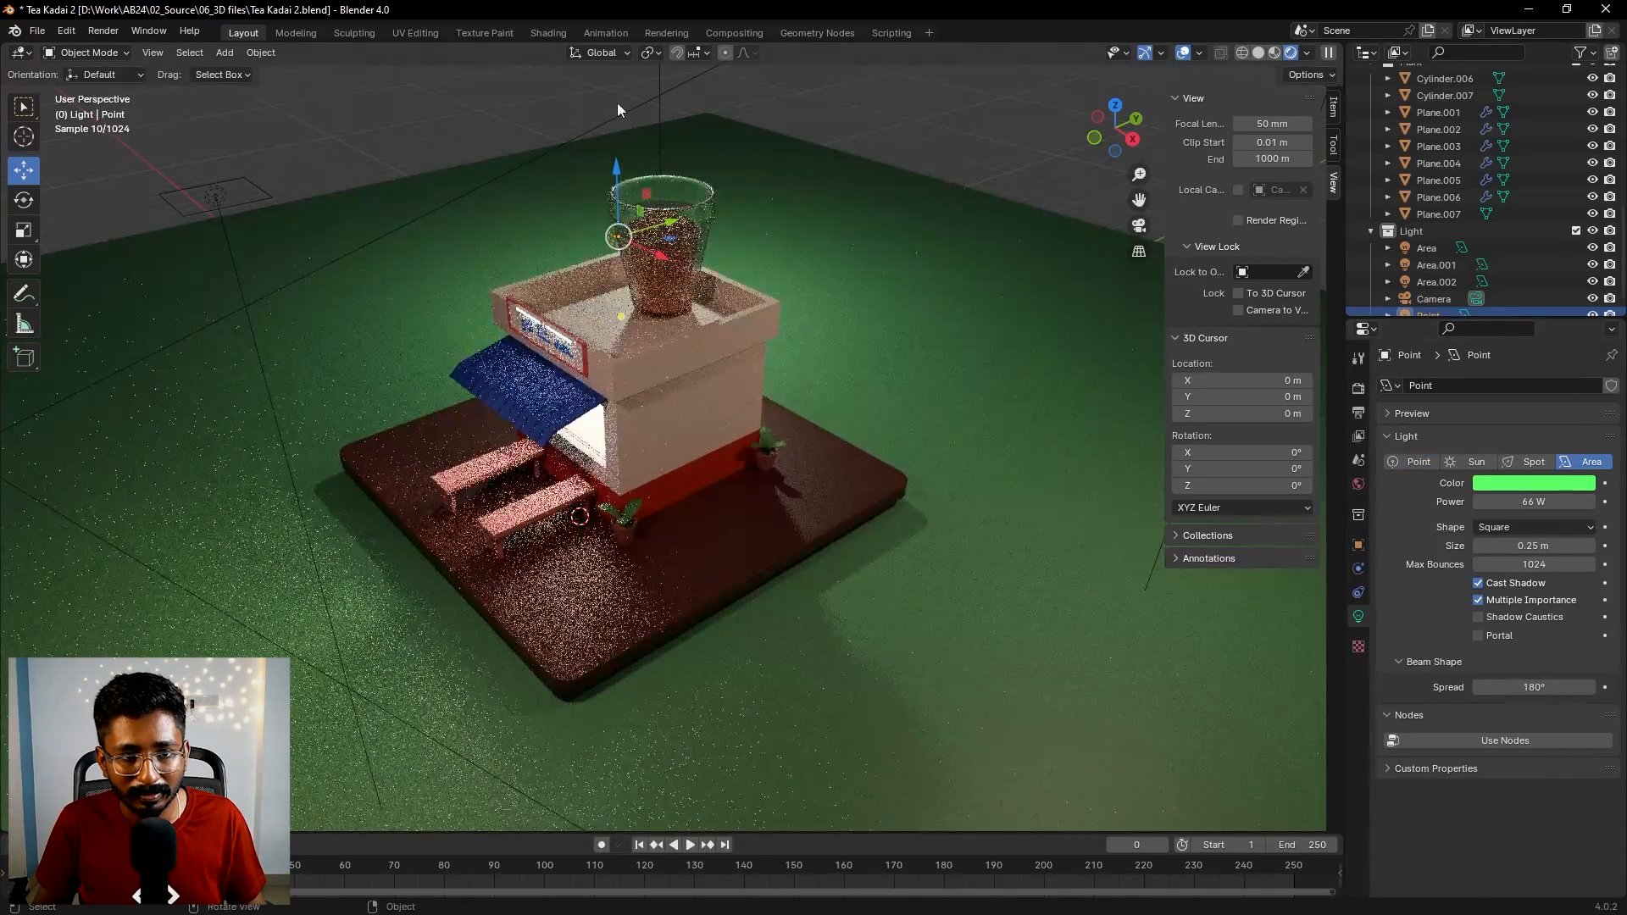
pyautogui.moveTo(618, 173); pyautogui.dragTo(613, 196)
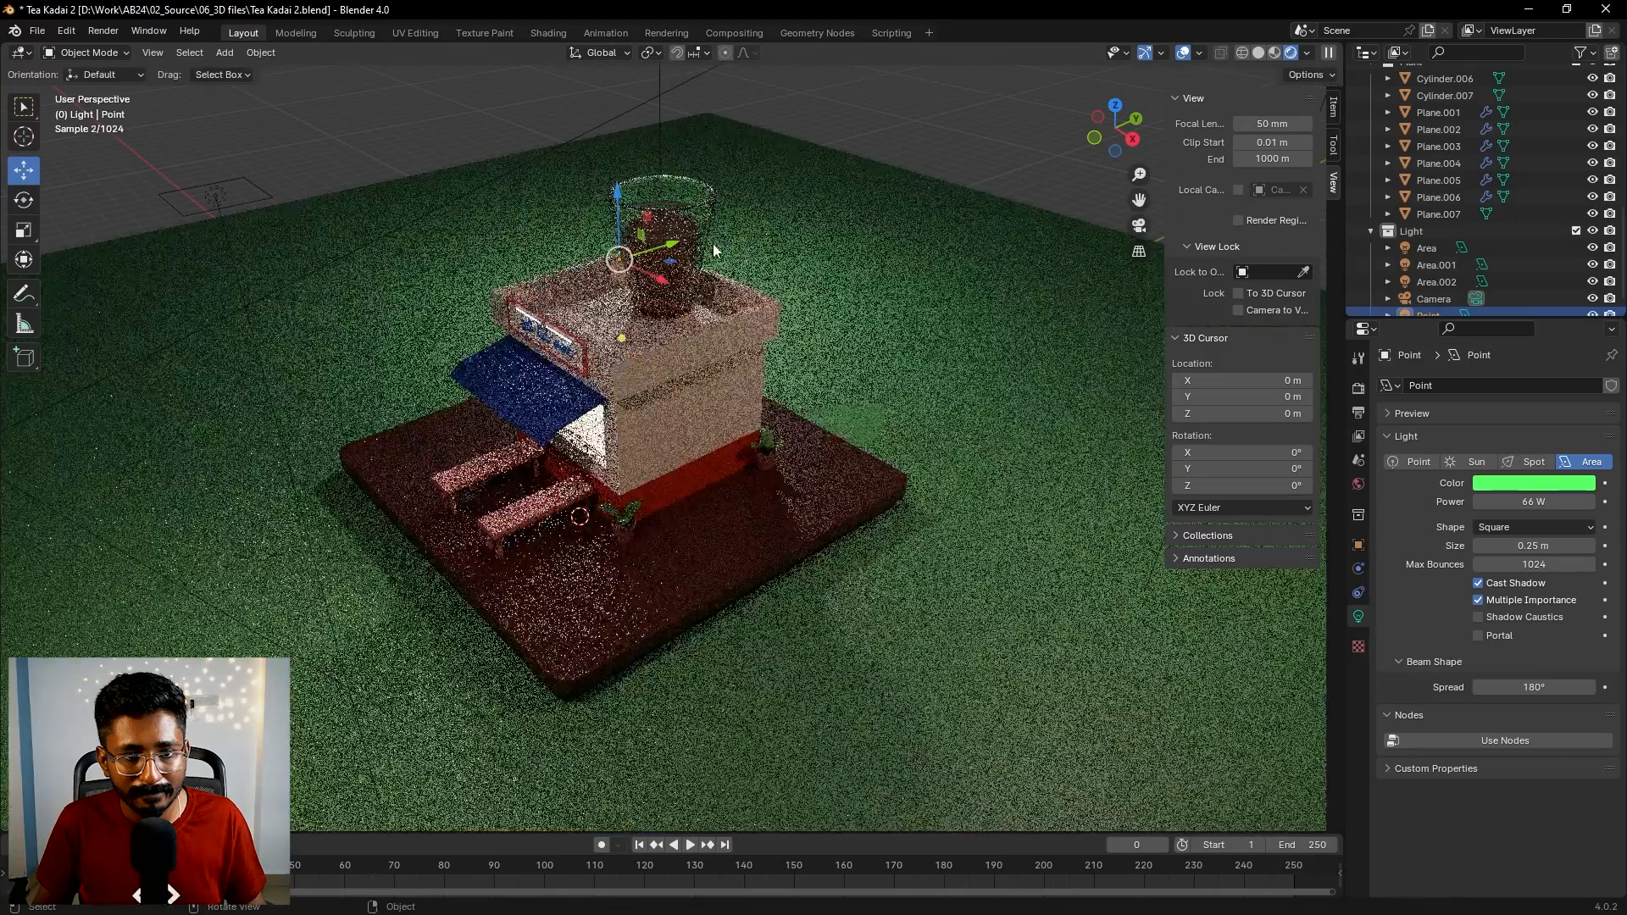
pyautogui.moveTo(677, 241); pyautogui.dragTo(687, 238)
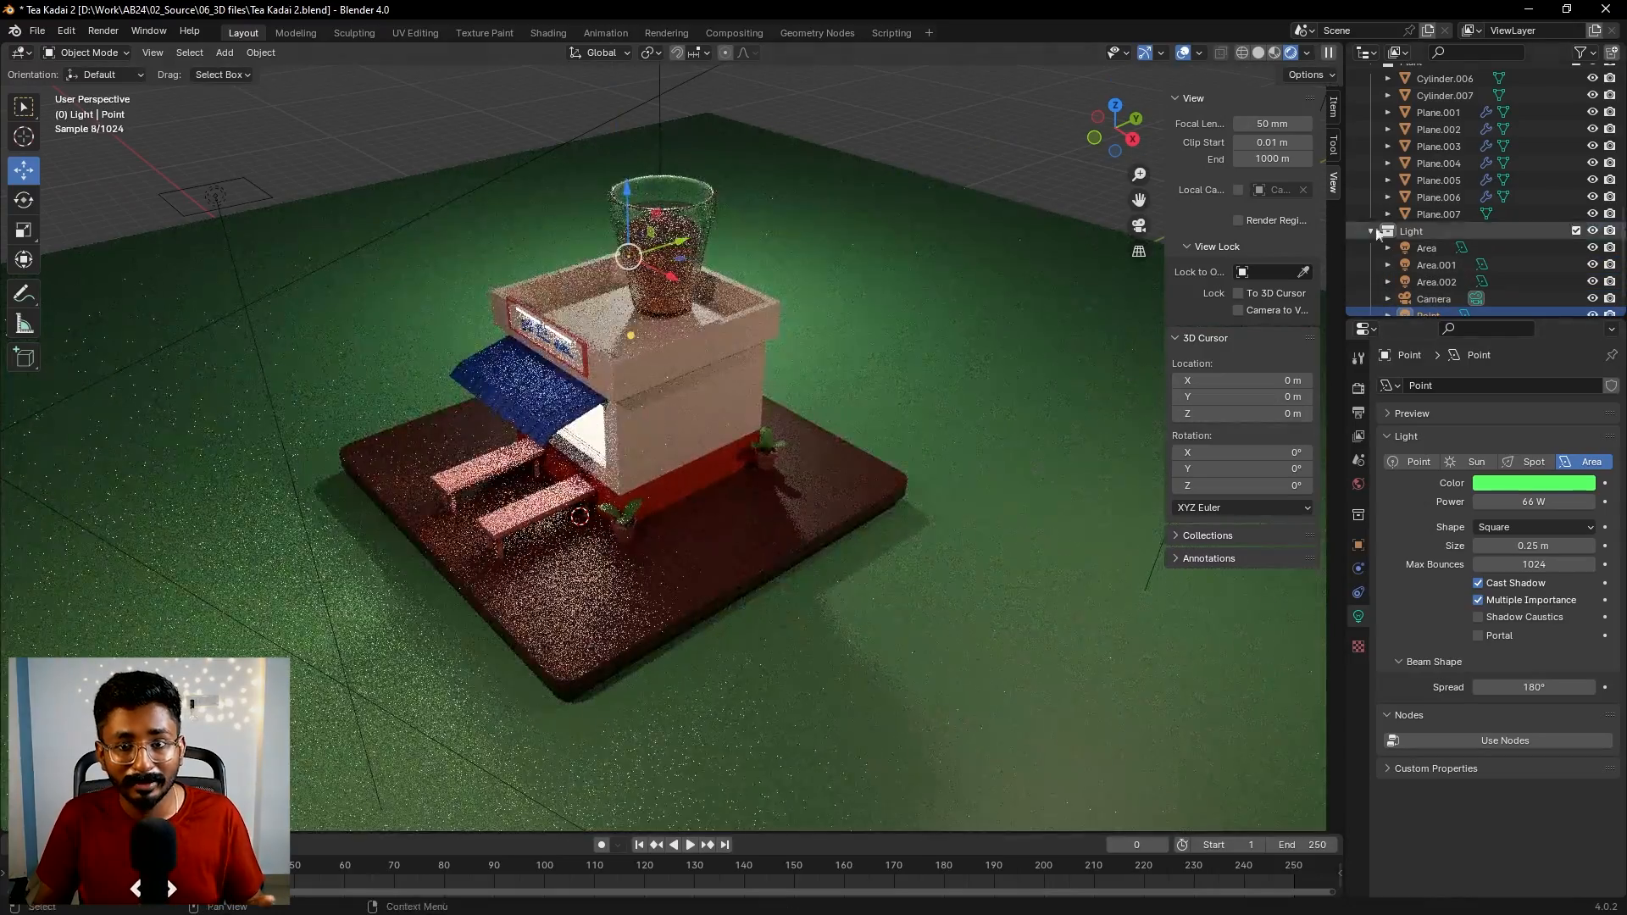
# - Switch to the camera view and move the green area light along the Y axis to the tea glass
pyautogui.click(1139, 225)
pyautogui.moveTo(627, 189); pyautogui.dragTo(745, 316)
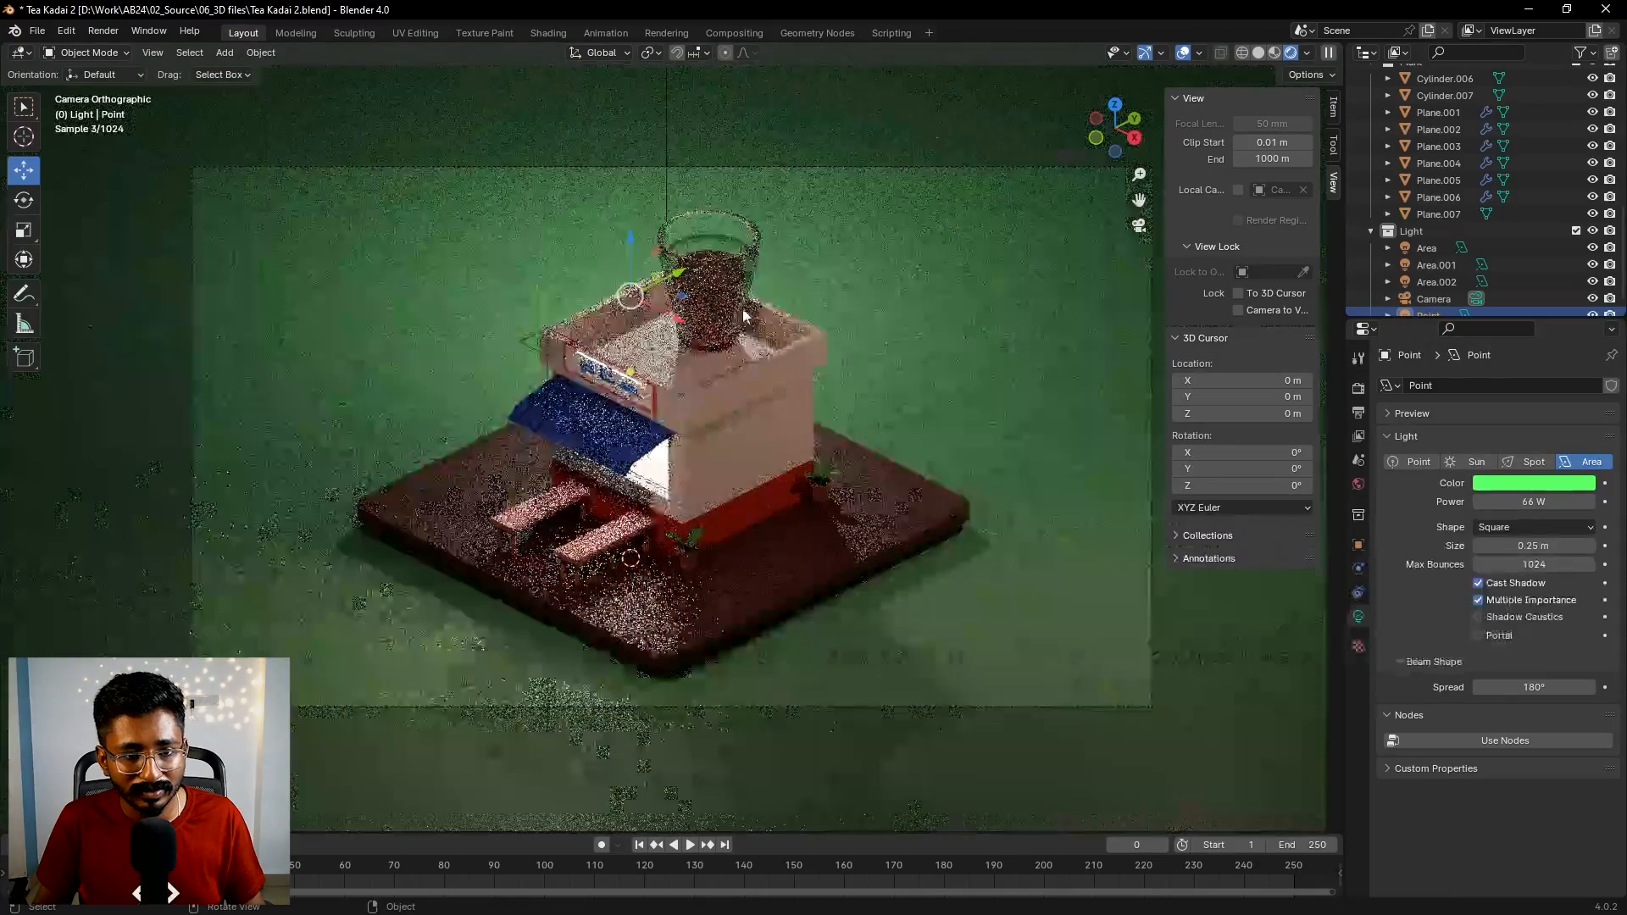
pyautogui.press('g')
pyautogui.press('y')
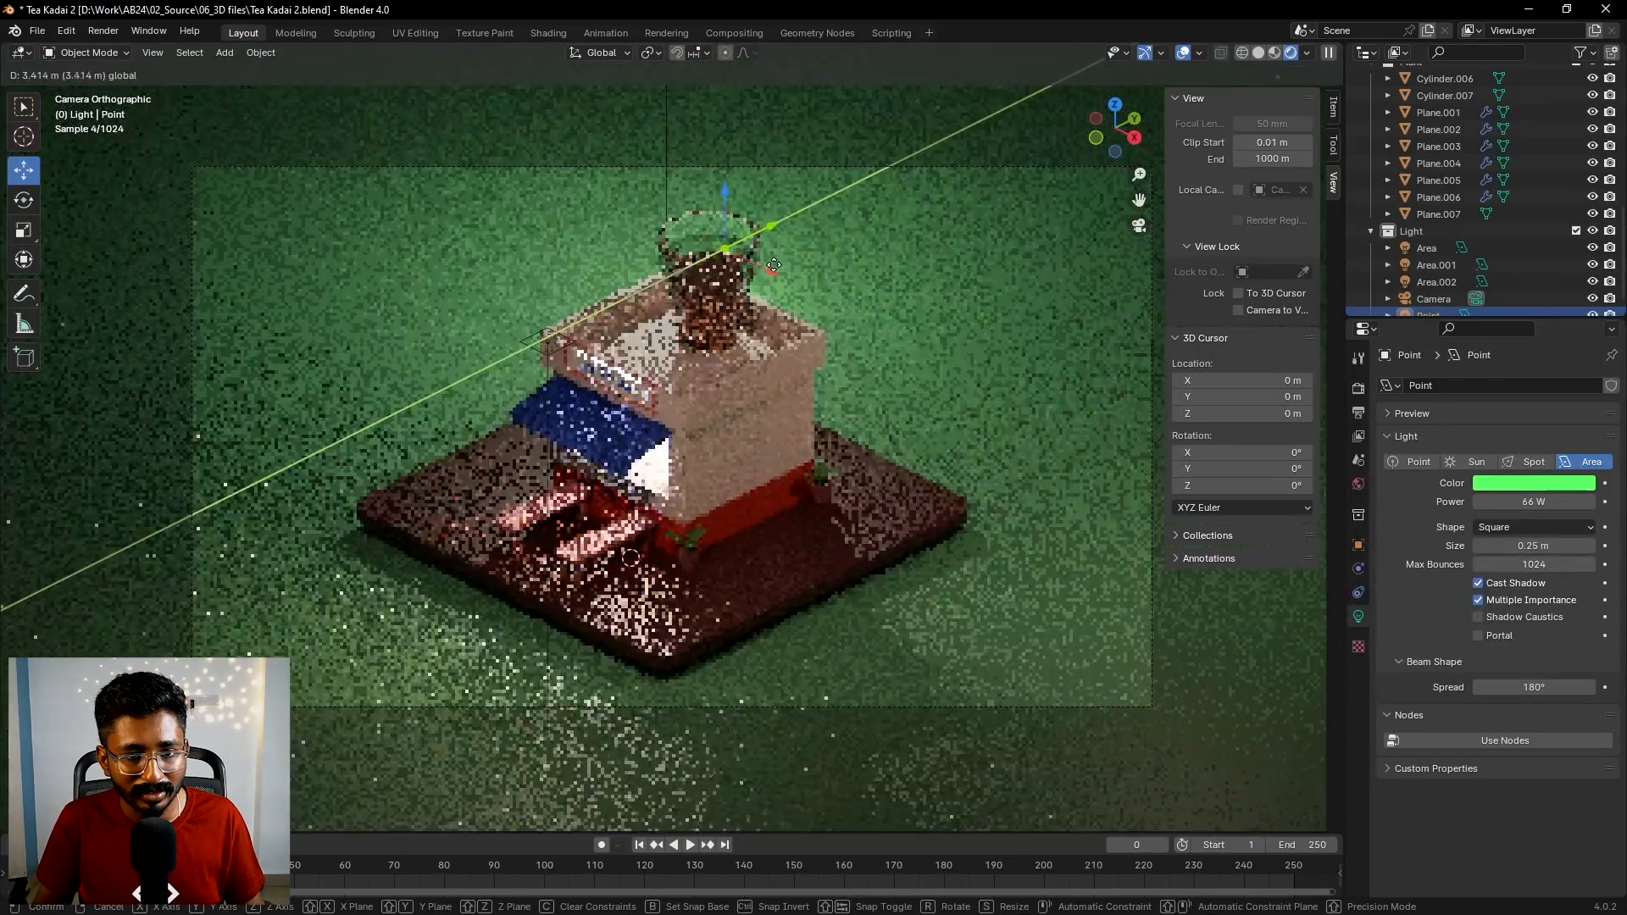
pyautogui.click(769, 267)
# - Set the green area light's power to 200 W and move it along Y closer to the tea glass
pyautogui.click(1547, 503)
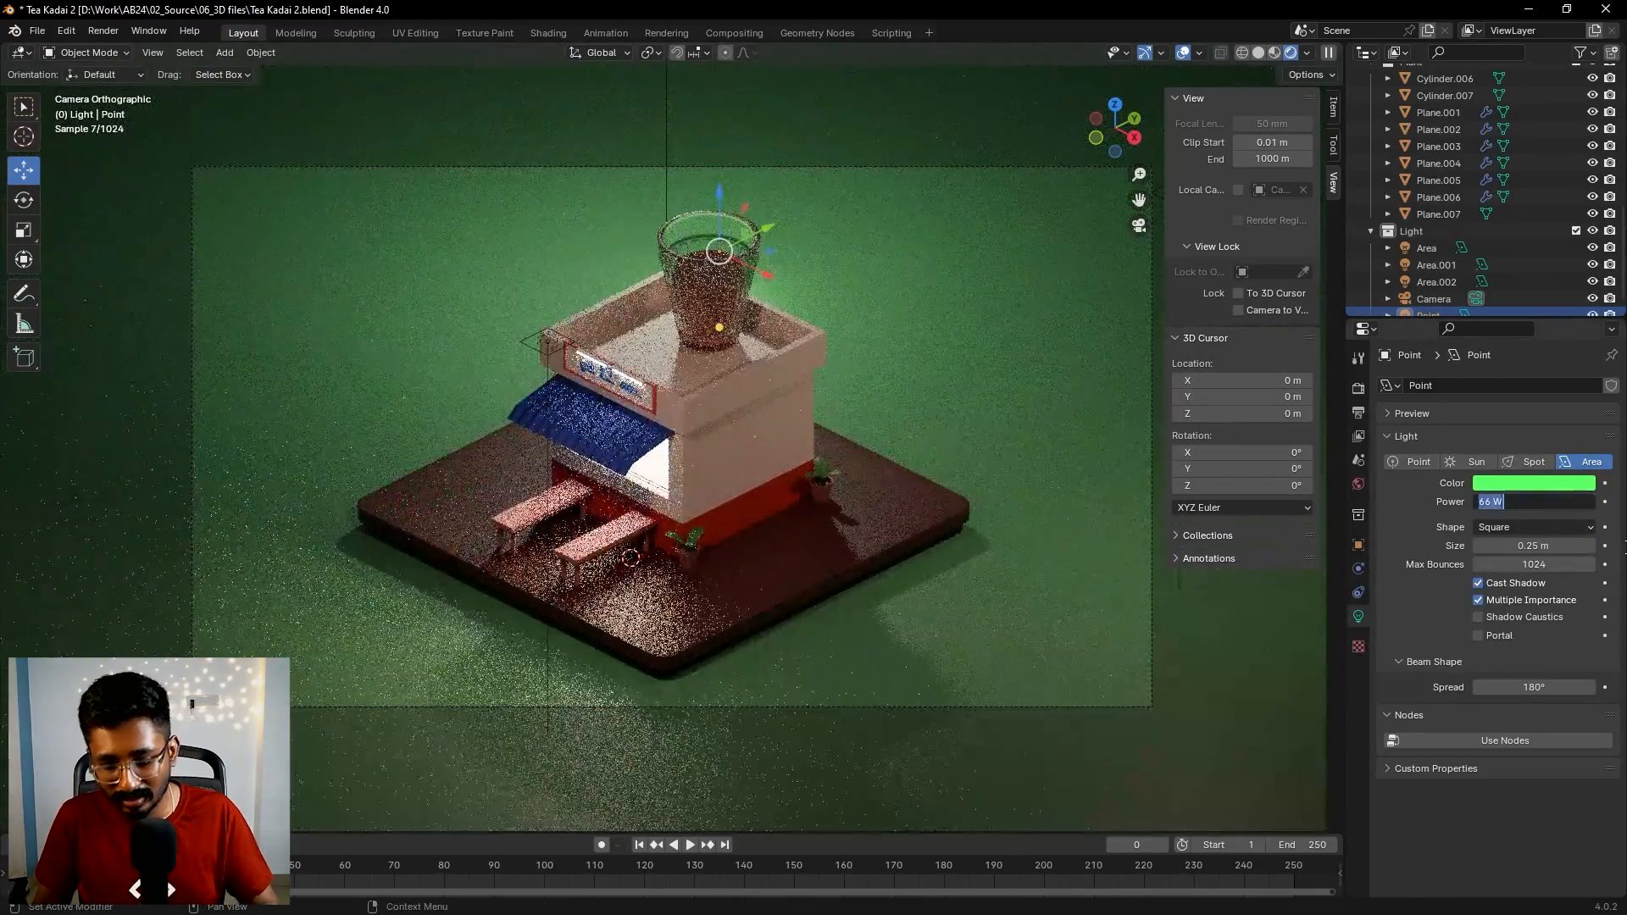
pyautogui.write('200')
pyautogui.press('Return')
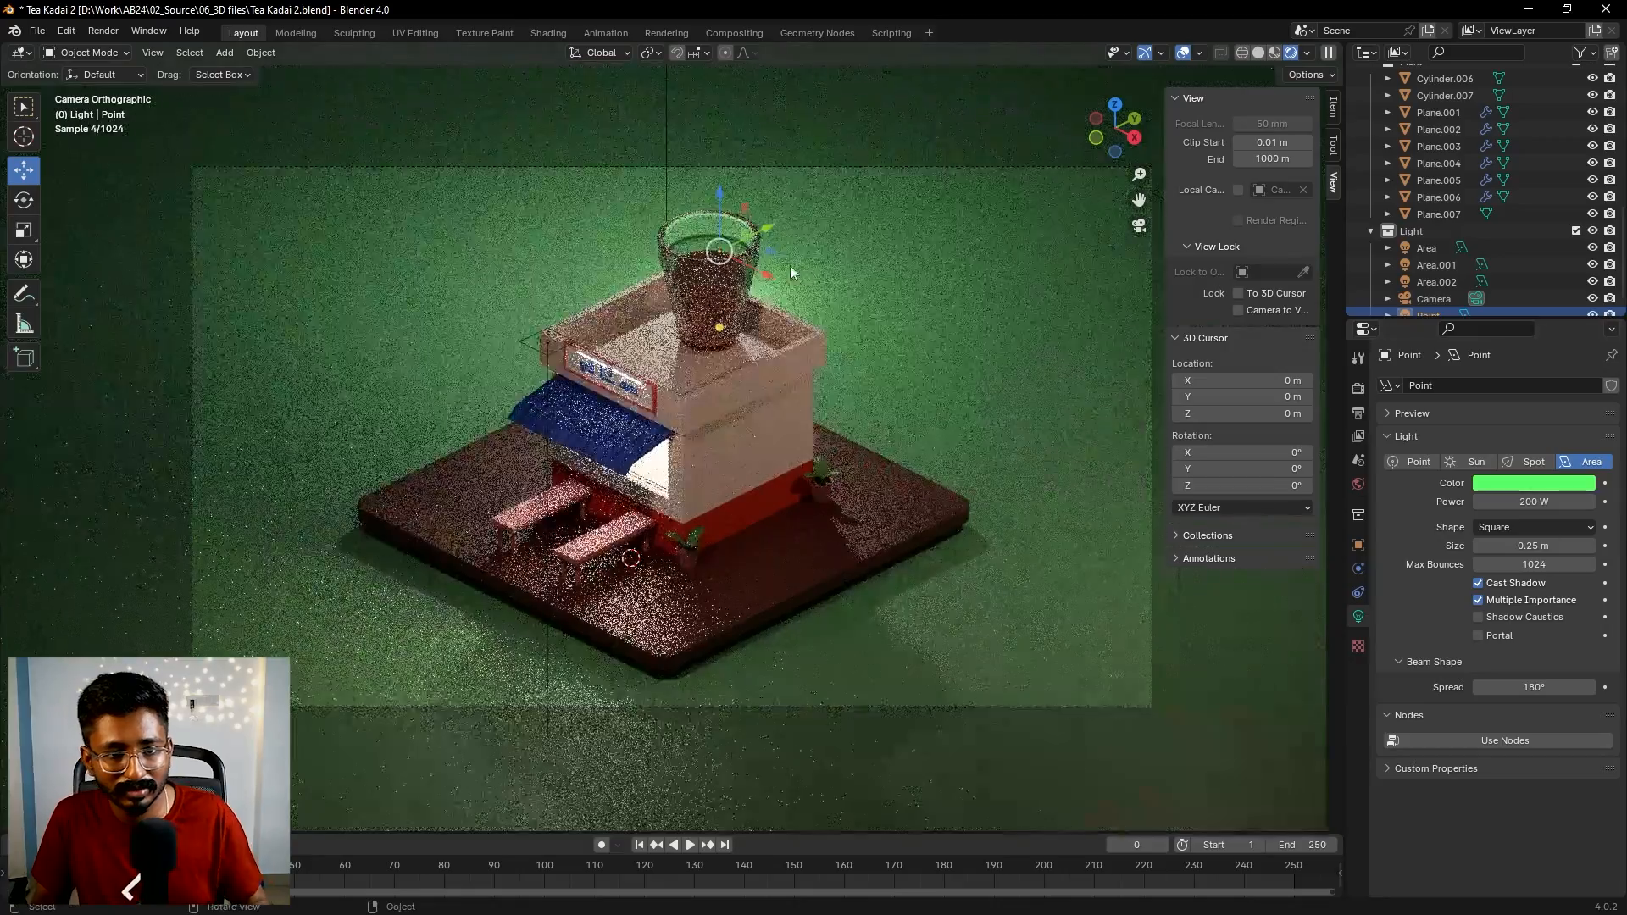
pyautogui.press('g')
pyautogui.press('y')
pyautogui.click(752, 231)
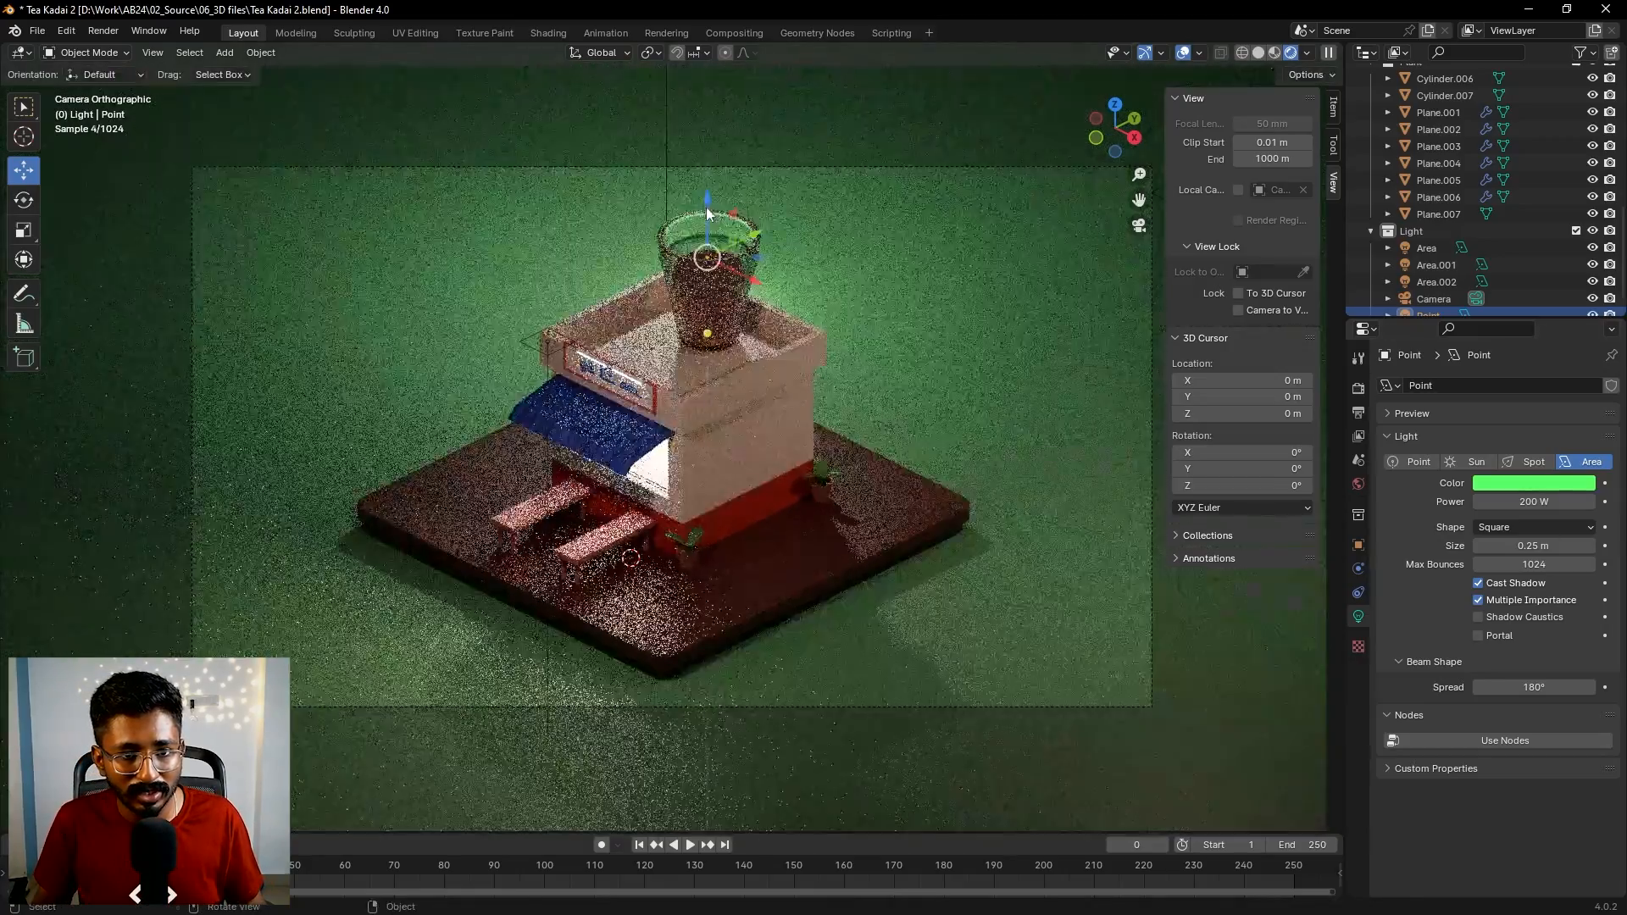
pyautogui.moveTo(753, 226); pyautogui.dragTo(740, 232)
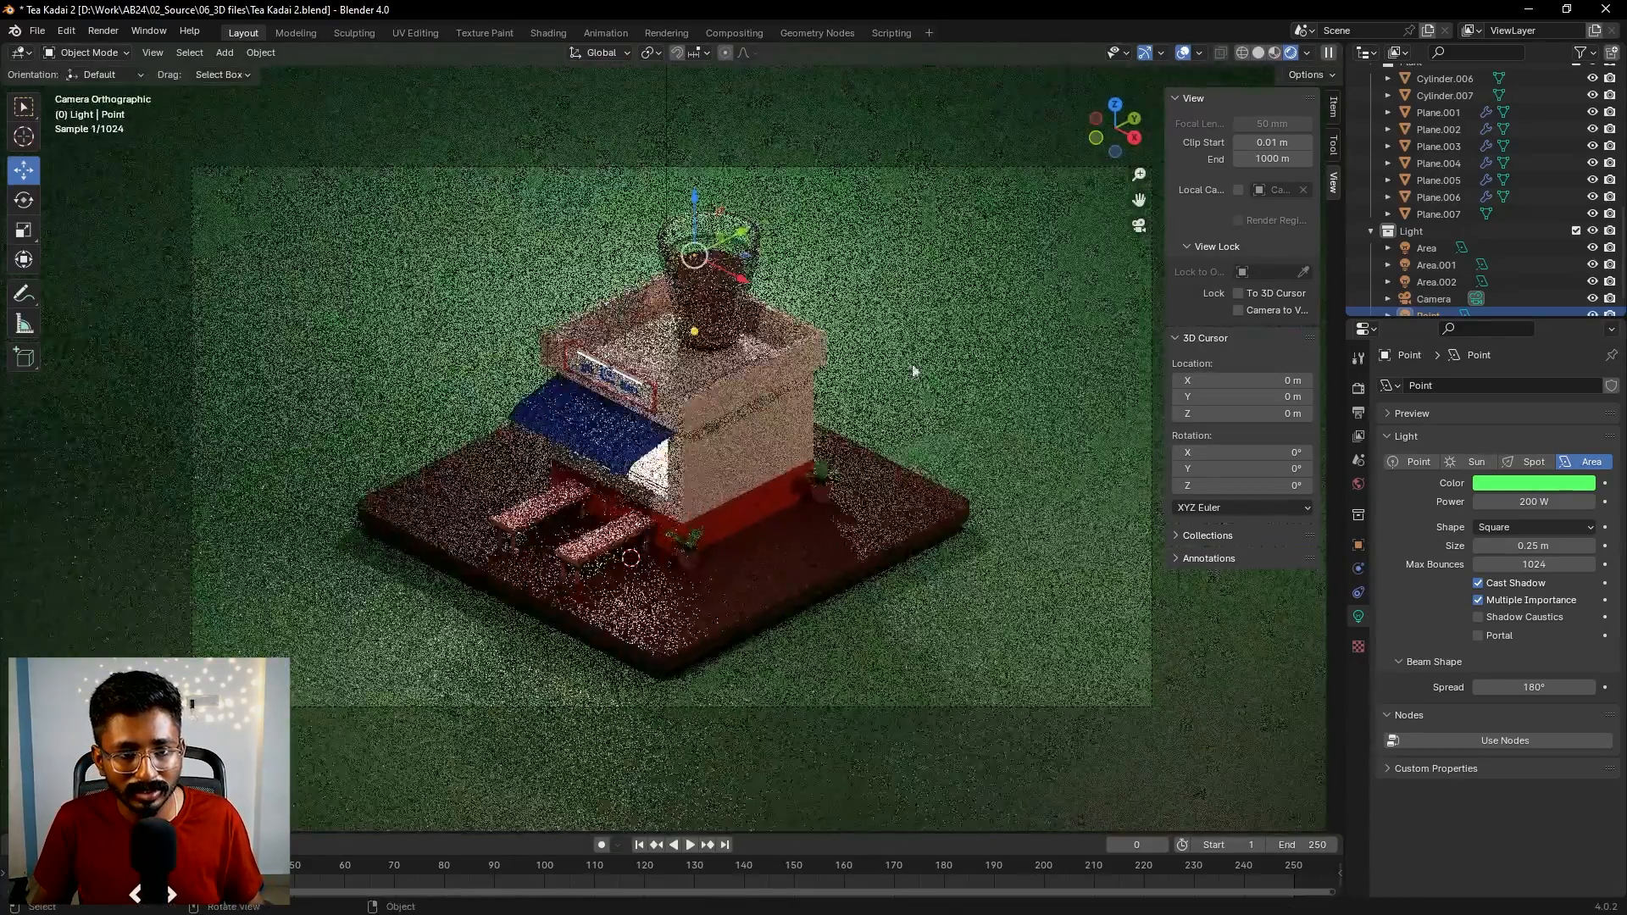
# - Increase the green area light's power to 300 W
pyautogui.click(1567, 516)
pyautogui.write('300')
pyautogui.press('Return')
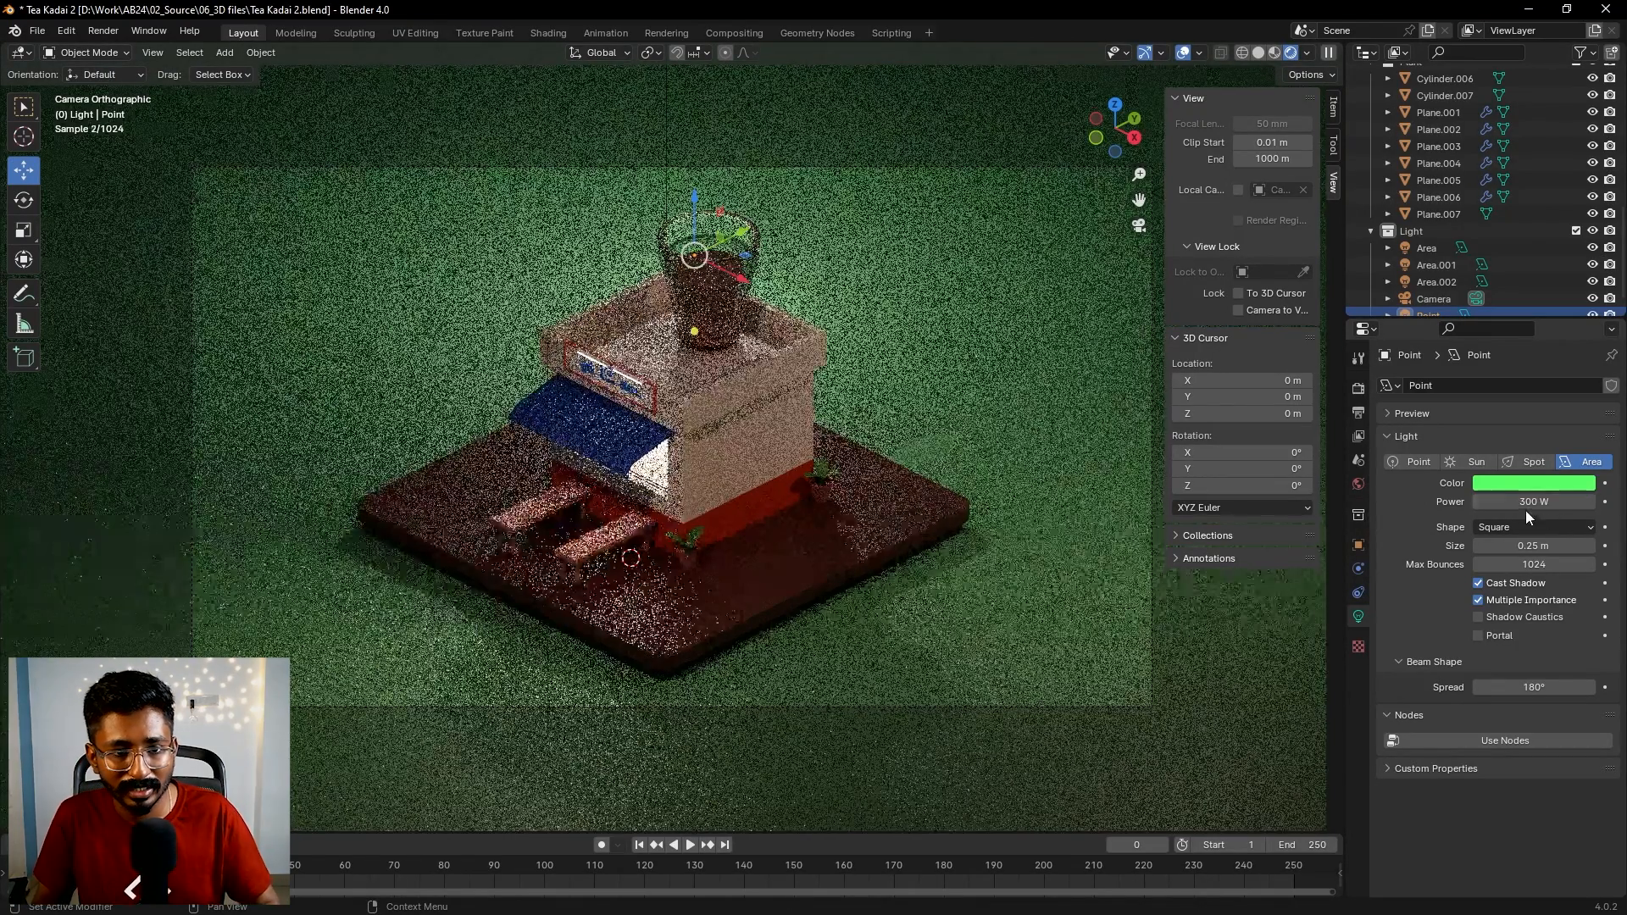
# - Change the color of the Area.002 light to a warm yellow
pyautogui.scroll(-1, 1424, 259)
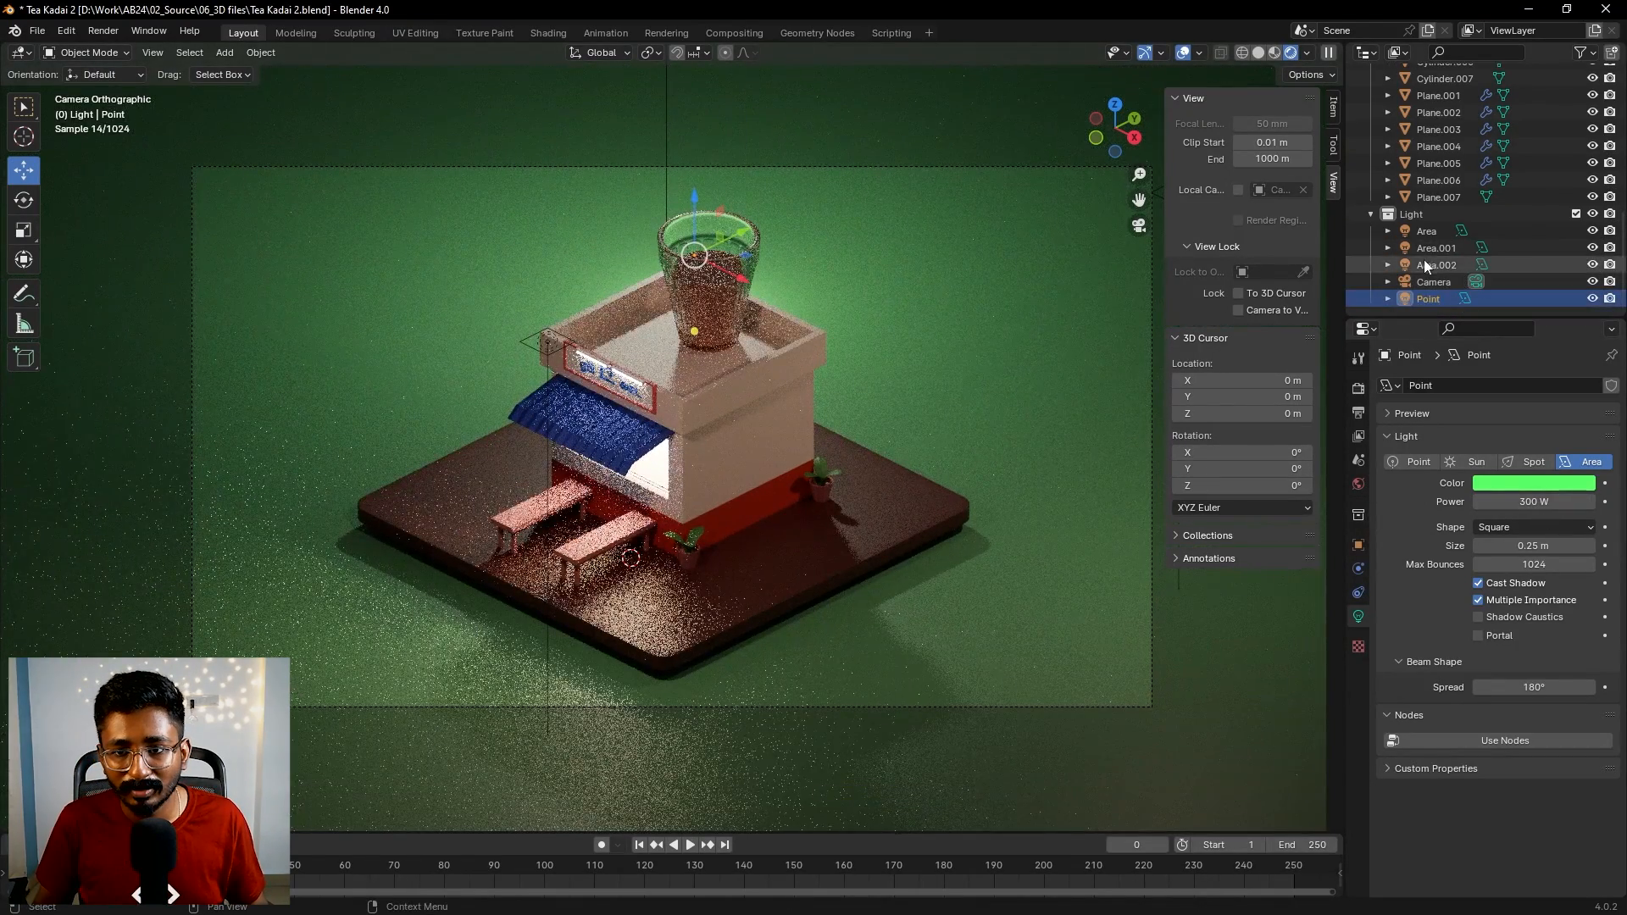
pyautogui.click(1422, 258)
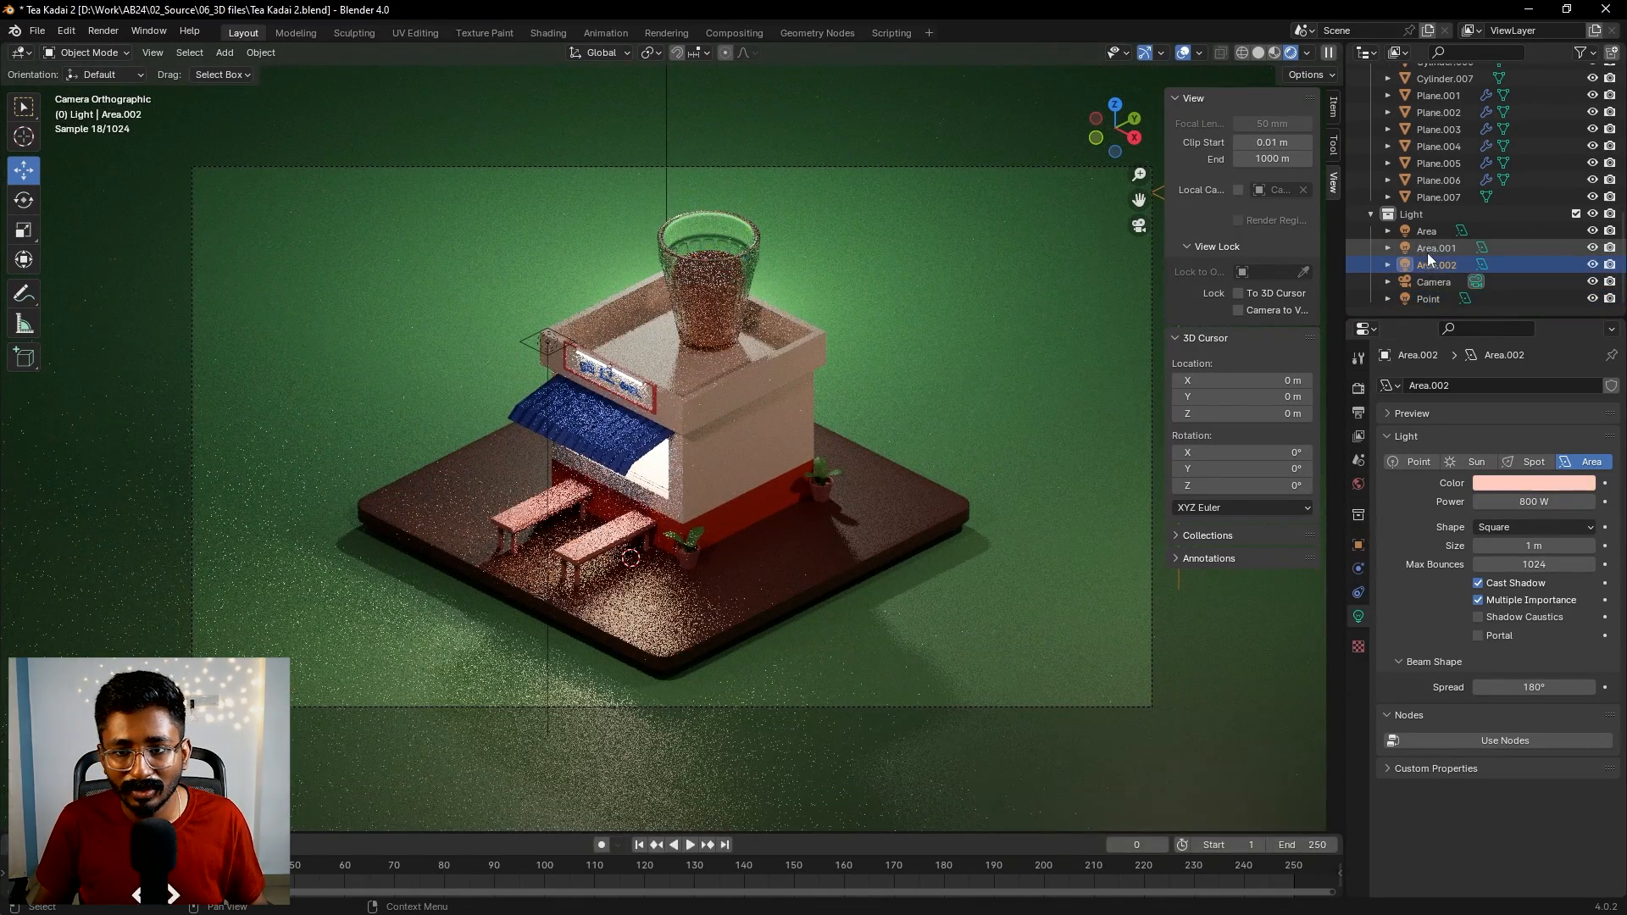
pyautogui.click(1512, 488)
pyautogui.moveTo(1489, 327); pyautogui.dragTo(1468, 332)
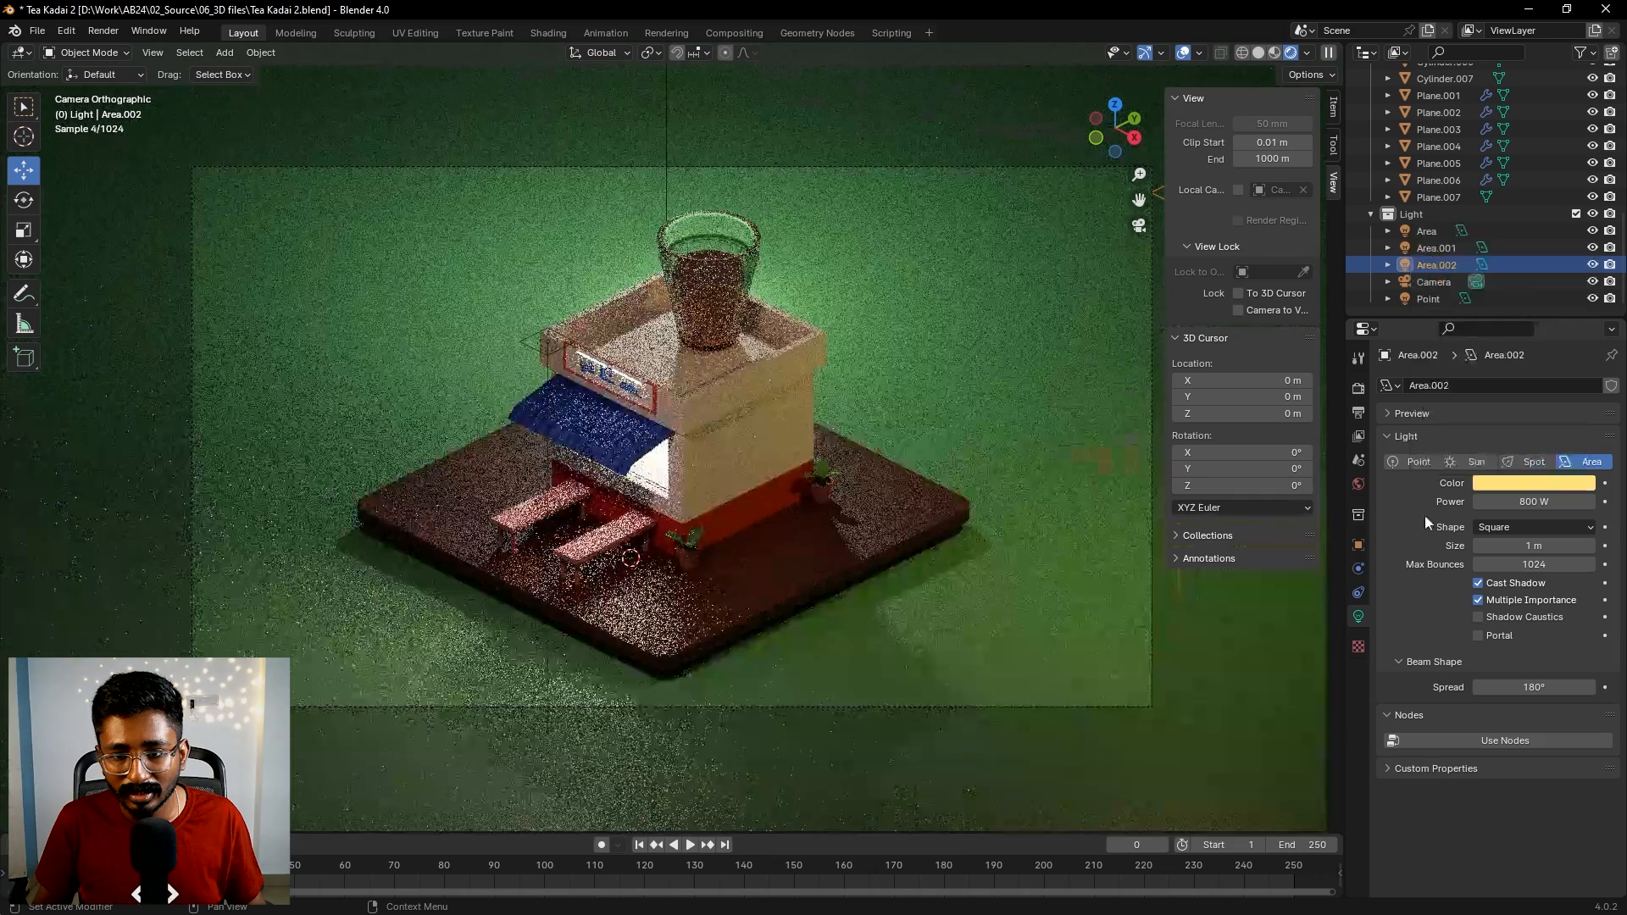
# - Raise the Area.002 light's power, trying 1500 W and settling on 1200 W
pyautogui.click(1526, 502)
pyautogui.write('15')
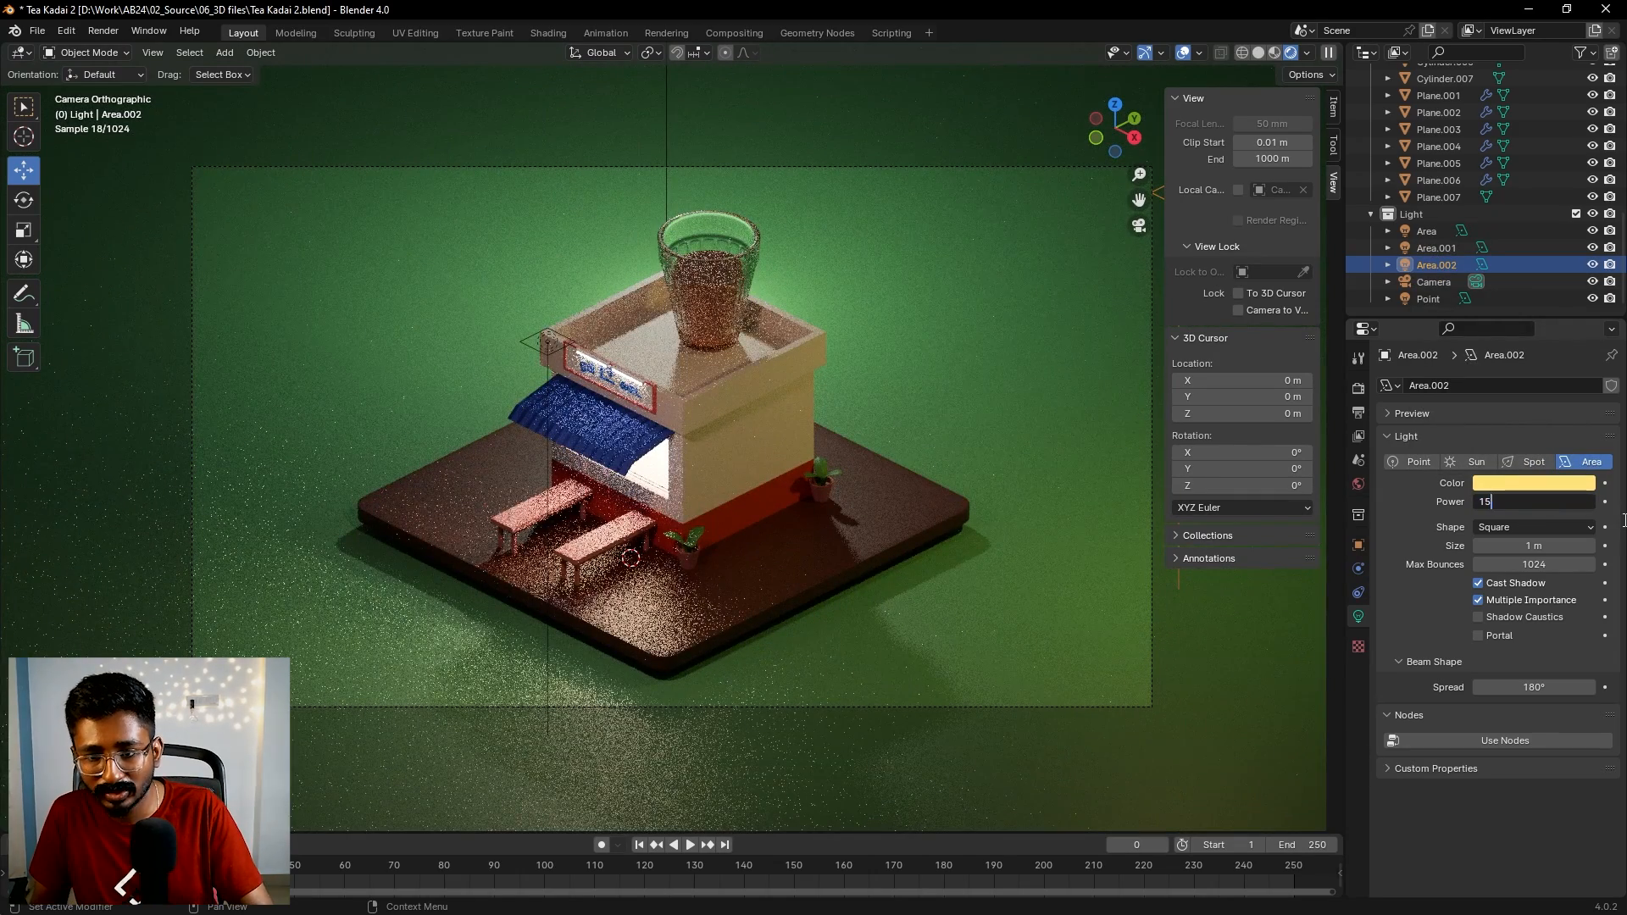
pyautogui.write('00')
pyautogui.press('Return')
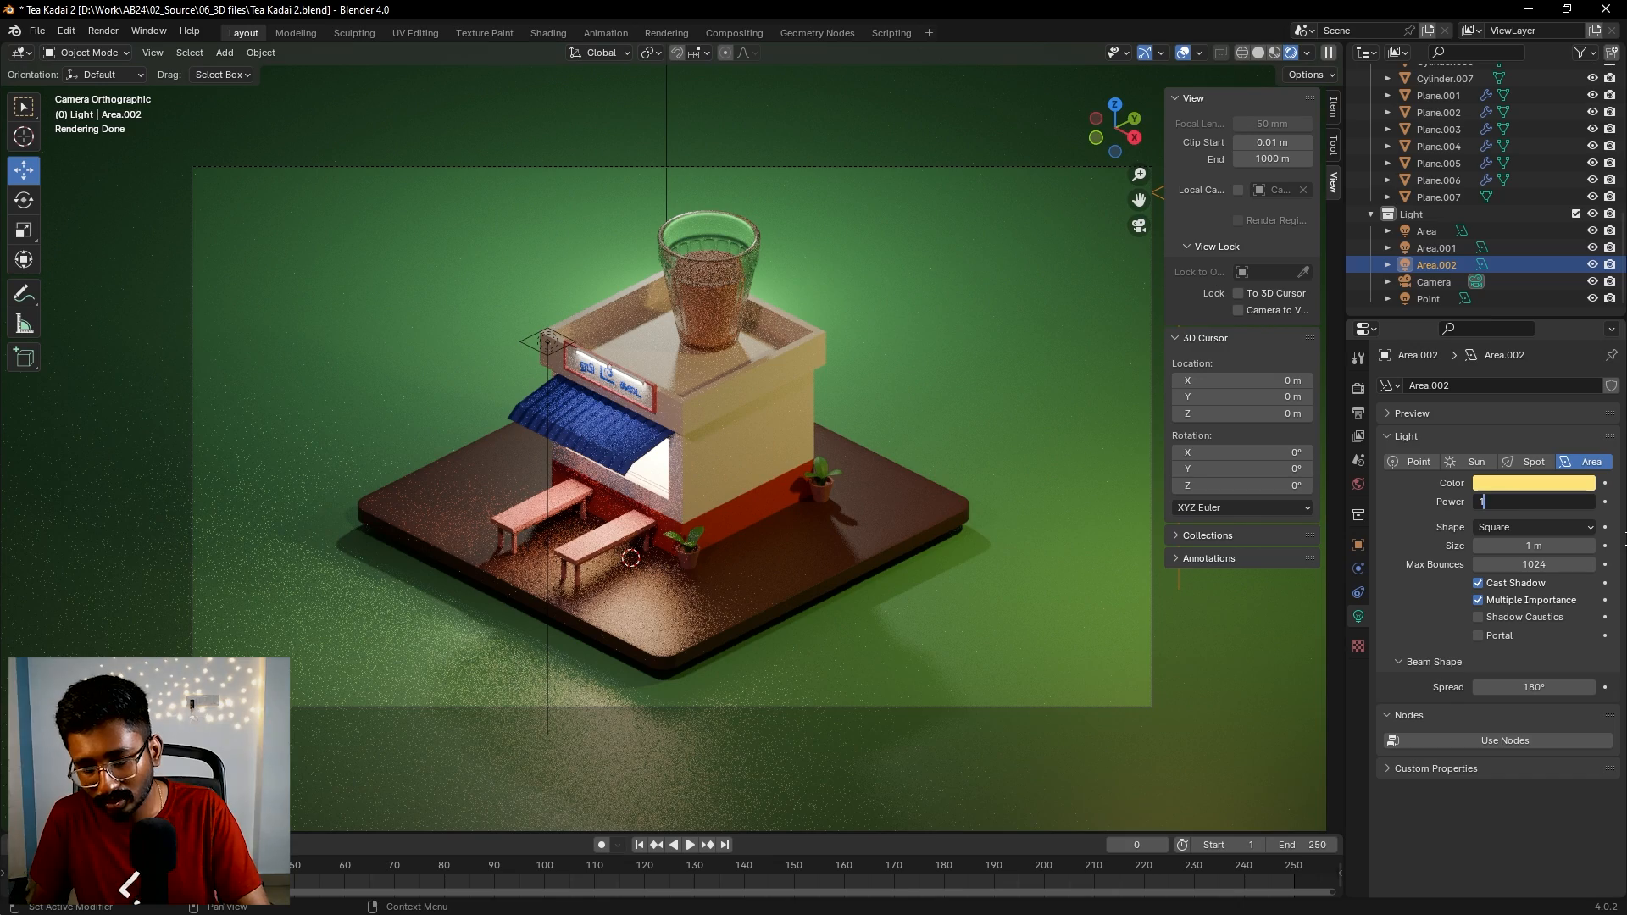
pyautogui.press('Return')
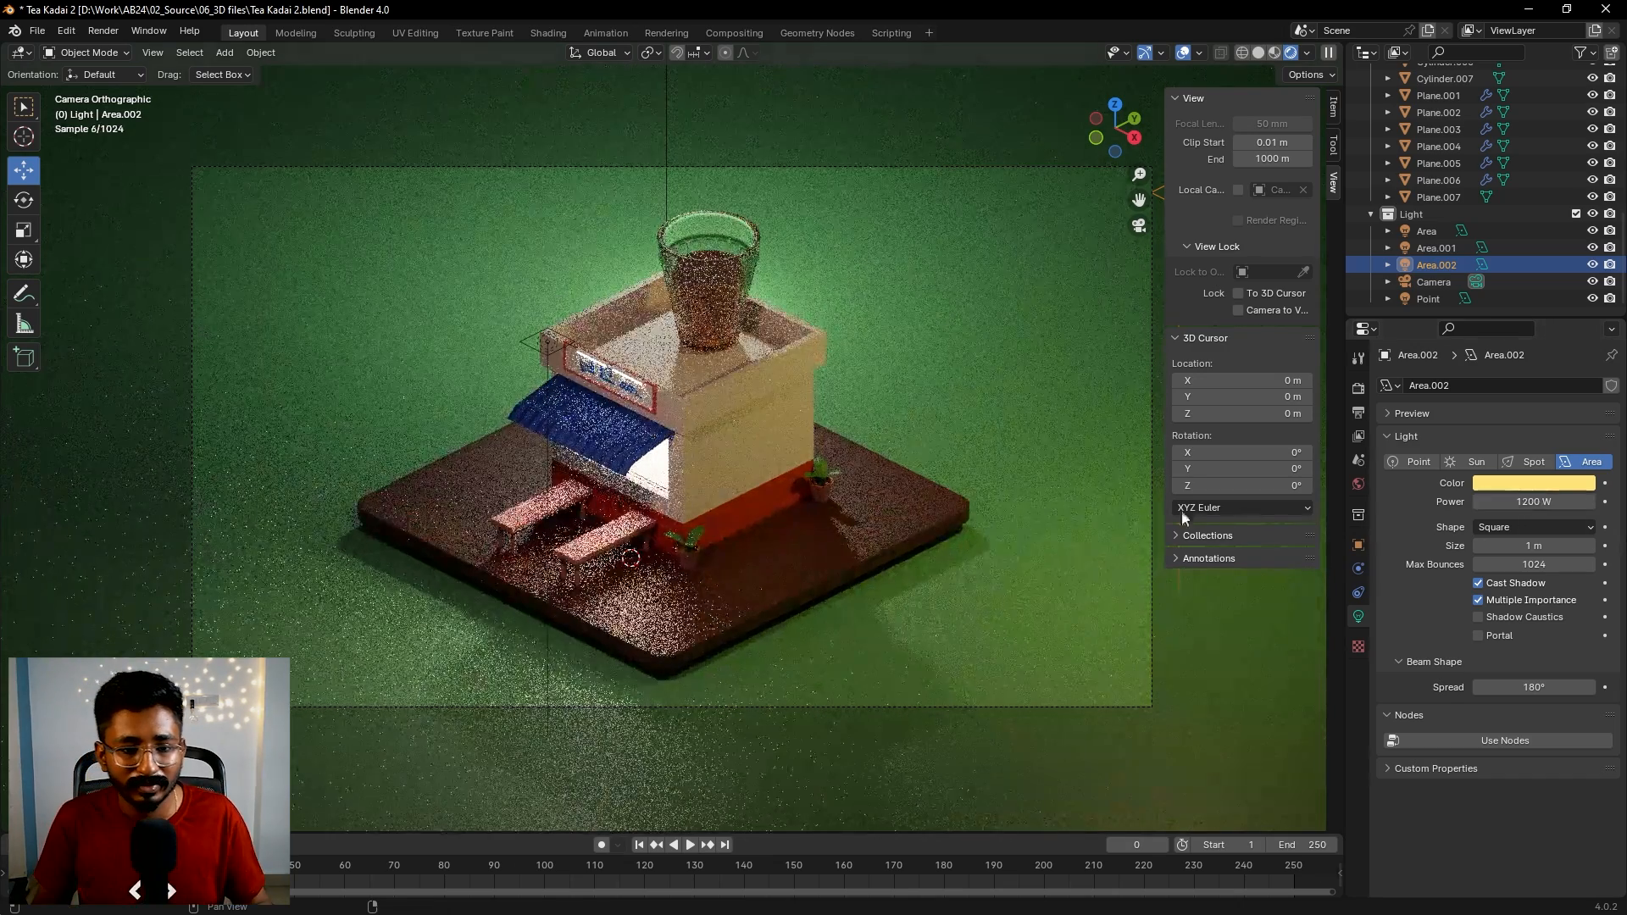
# - Lower the shop's base slightly along Z and scale it about 1.35 times along Z to thicken it
pyautogui.click(1073, 483)
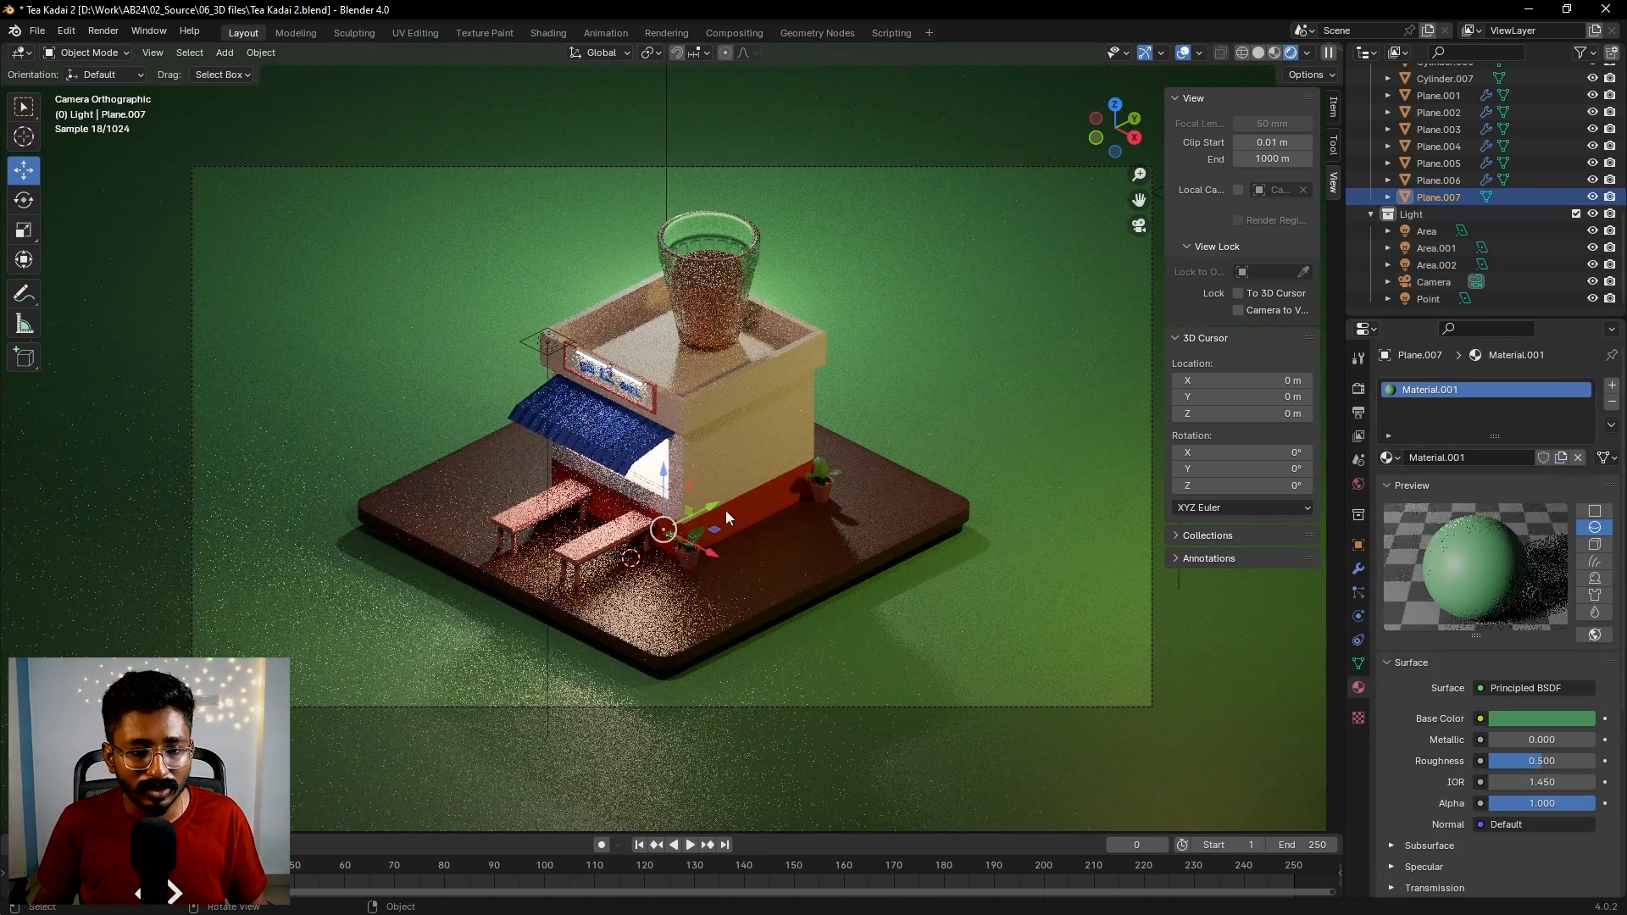
pyautogui.click(703, 607)
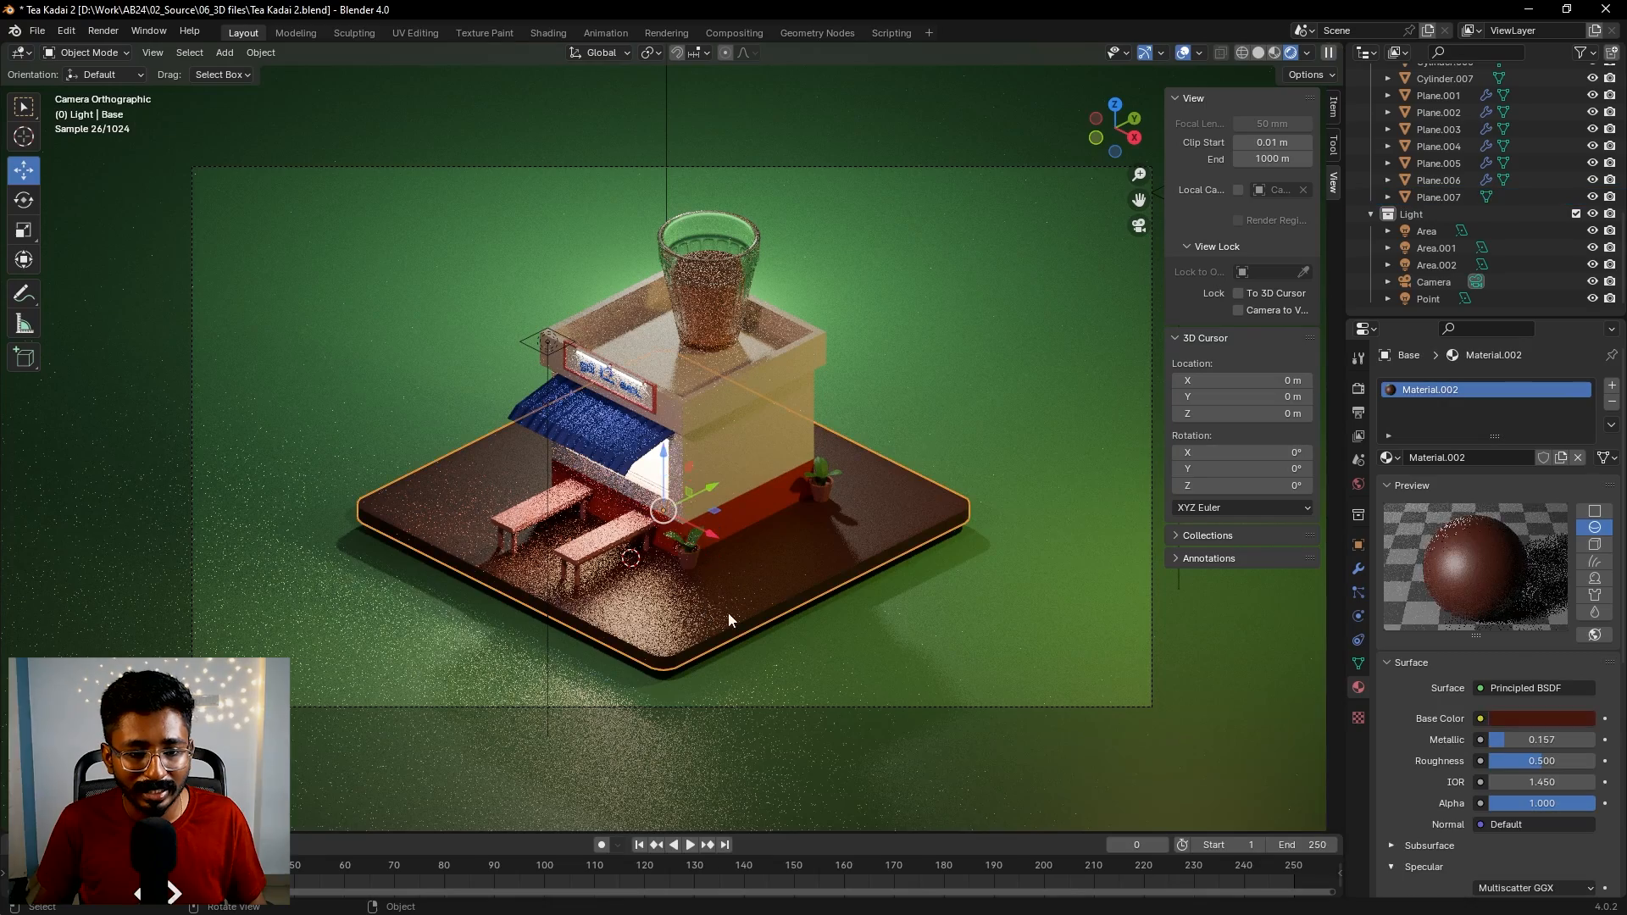
pyautogui.moveTo(666, 455); pyautogui.dragTo(669, 461)
pyautogui.press('s')
pyautogui.press('z')
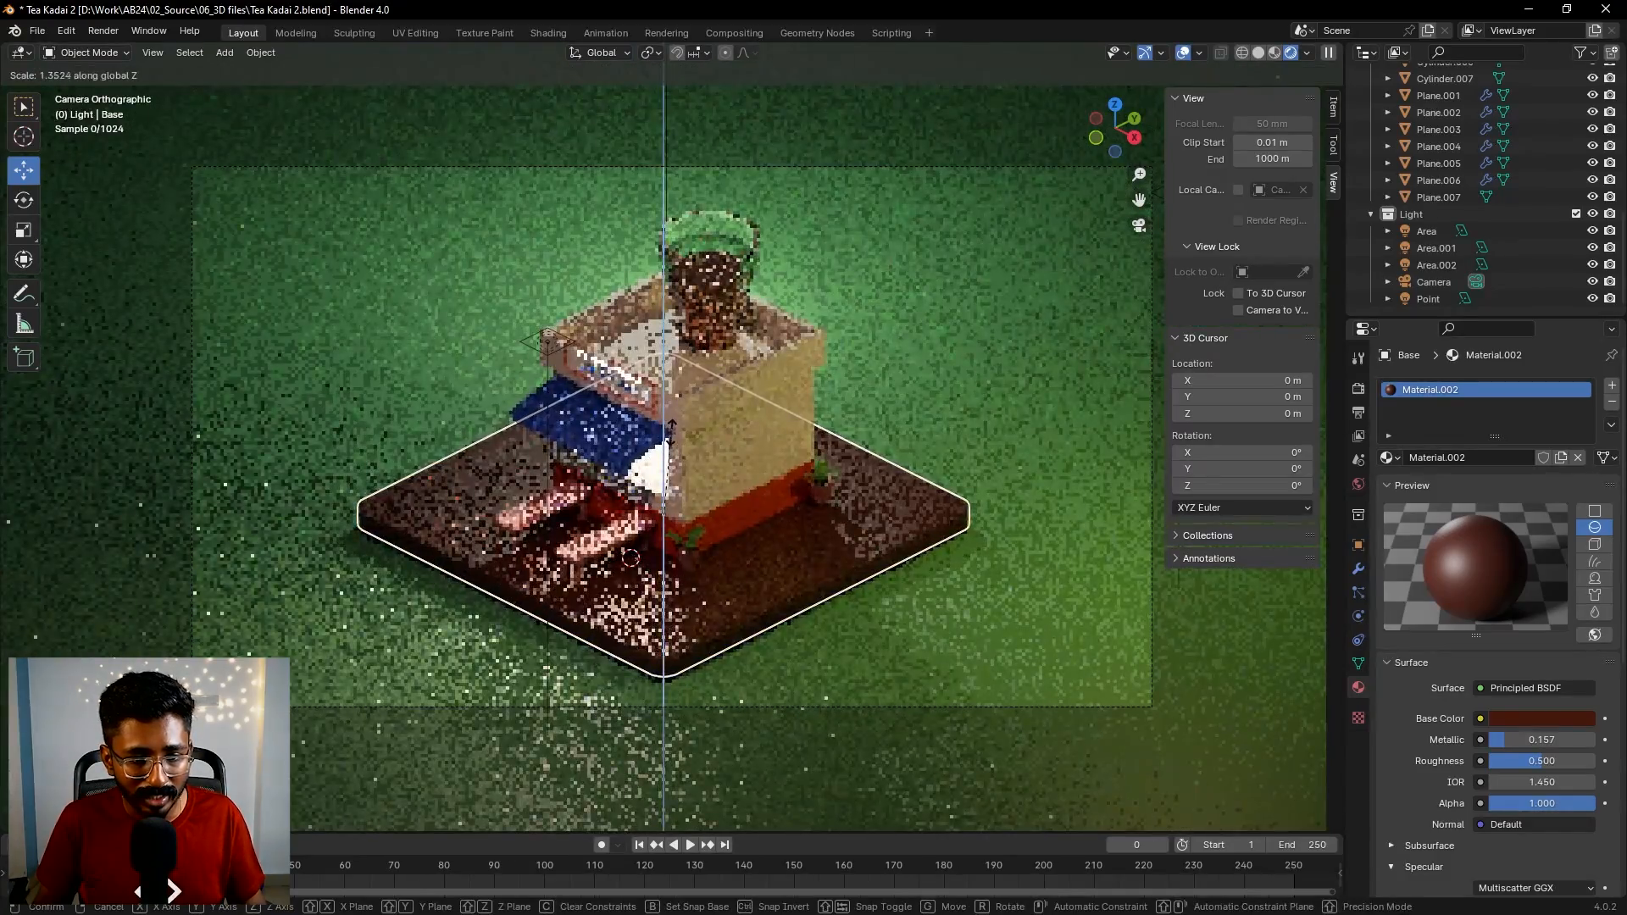
pyautogui.click(670, 437)
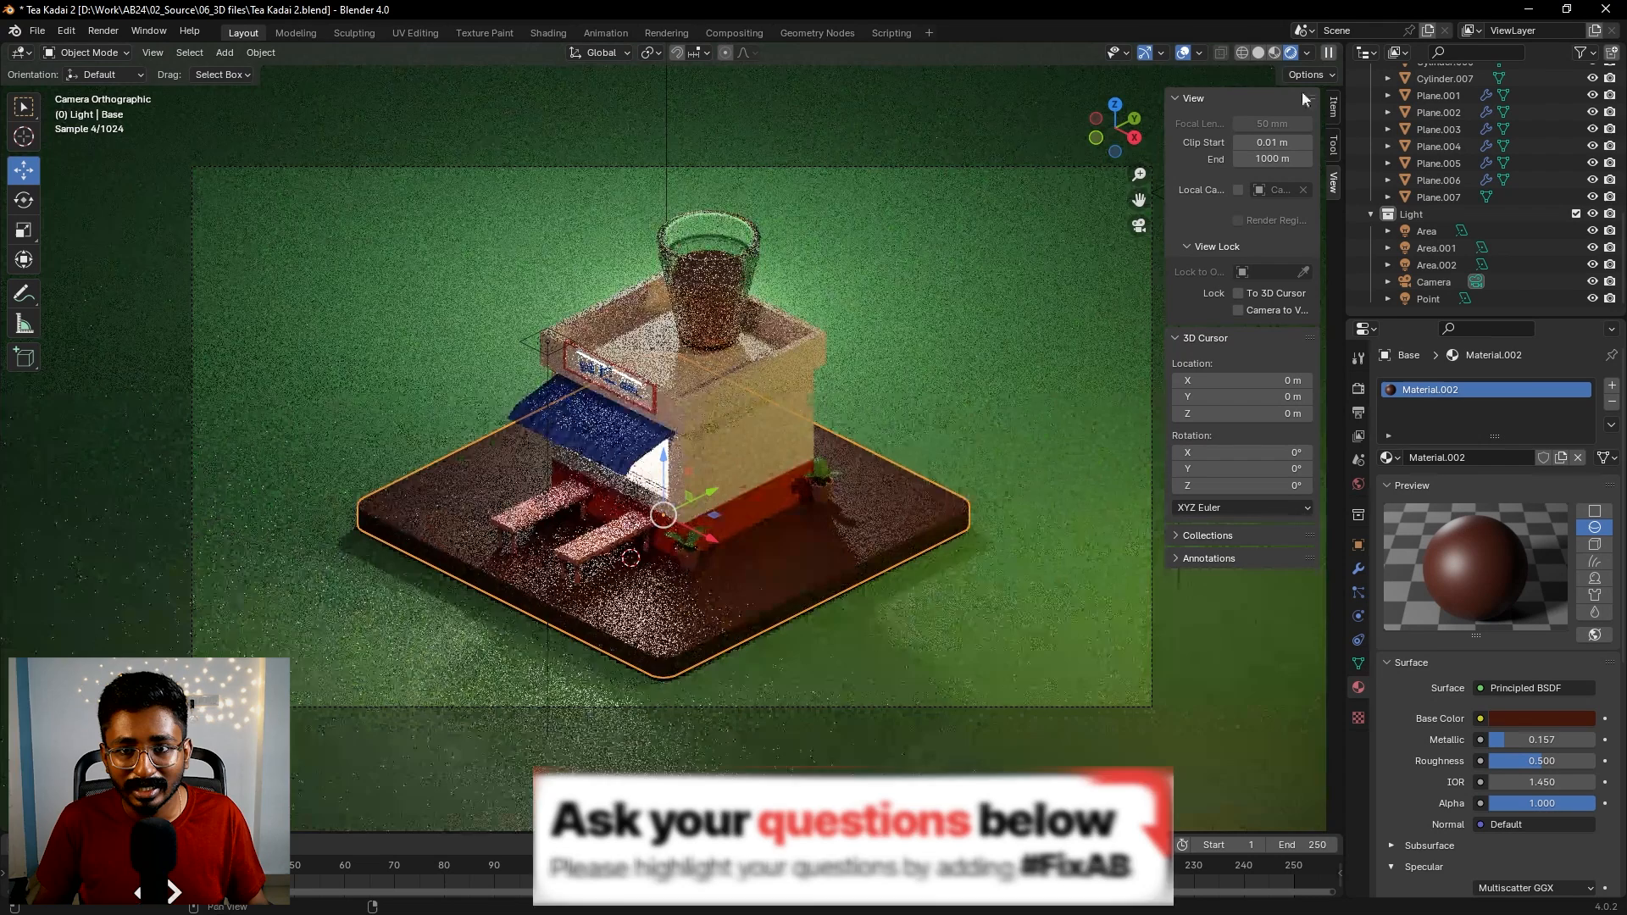
# - Use Material Preview shading to adjust the base's height and Z scale, return to Rendered shading and lower the base slightly
pyautogui.click(1275, 53)
pyautogui.moveTo(664, 460); pyautogui.dragTo(668, 473)
pyautogui.press('s')
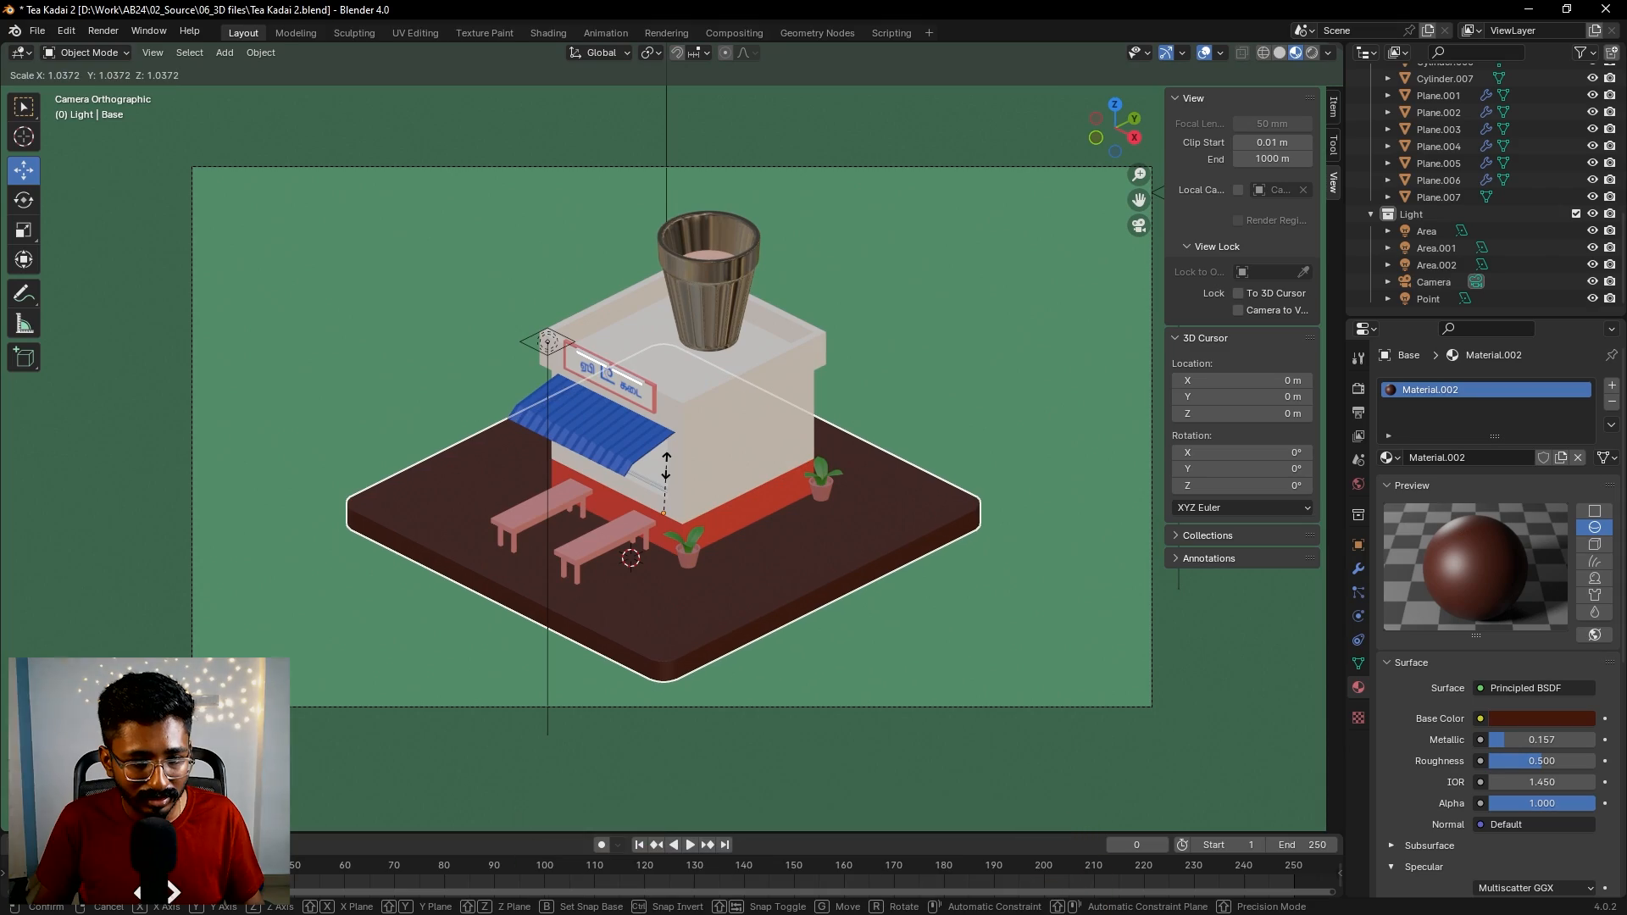
pyautogui.press('z')
pyautogui.click(667, 455)
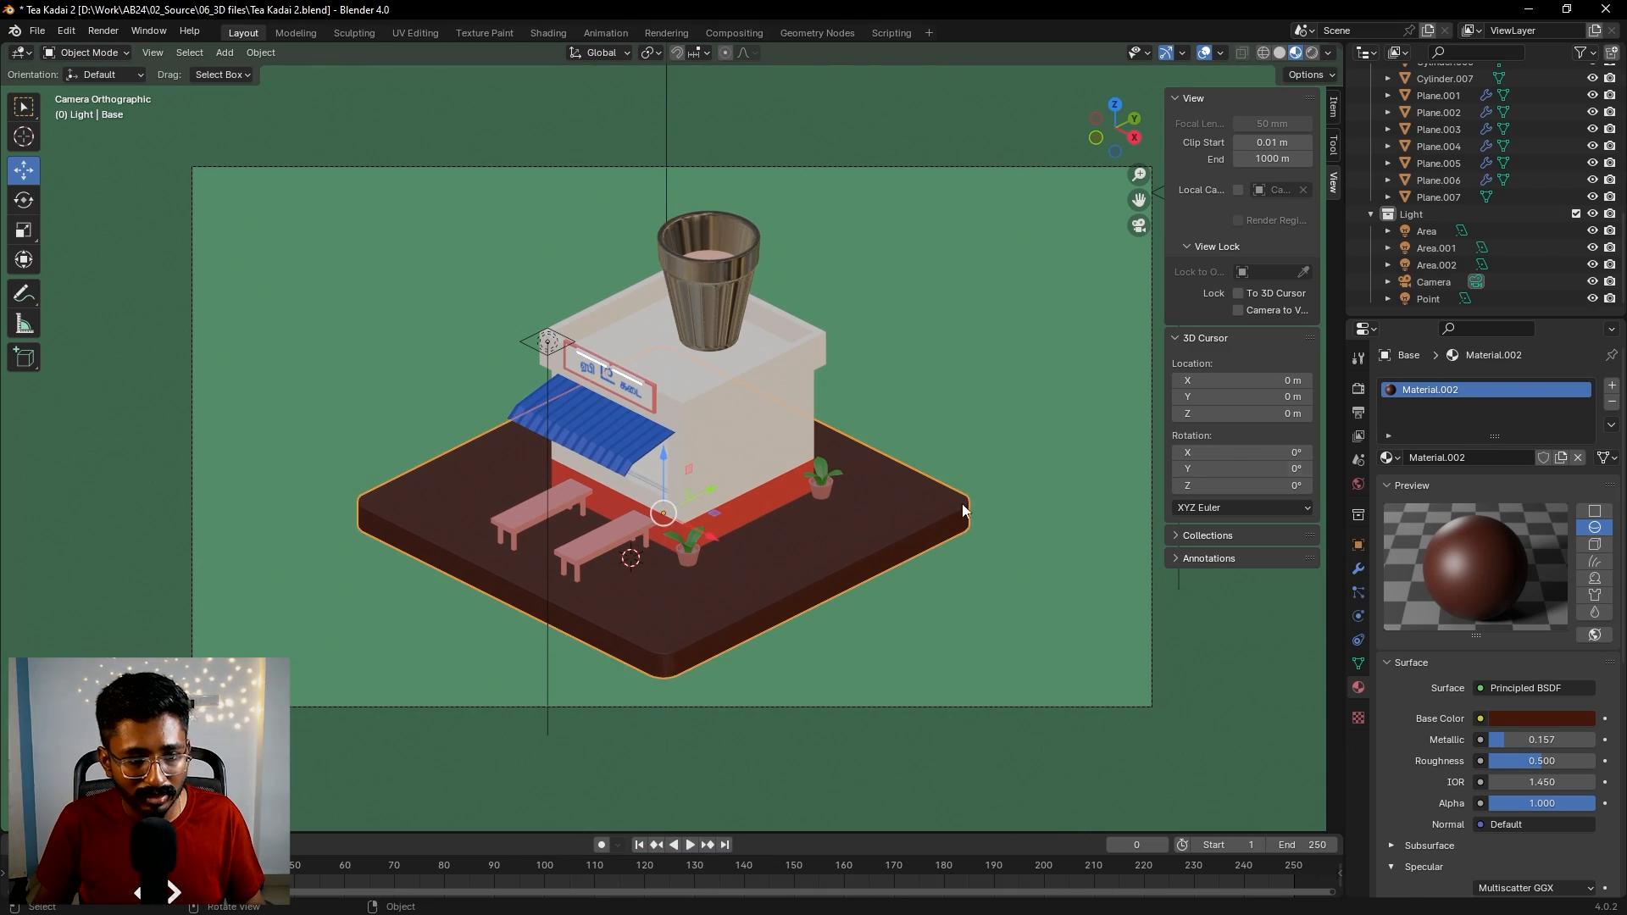
pyautogui.click(1311, 54)
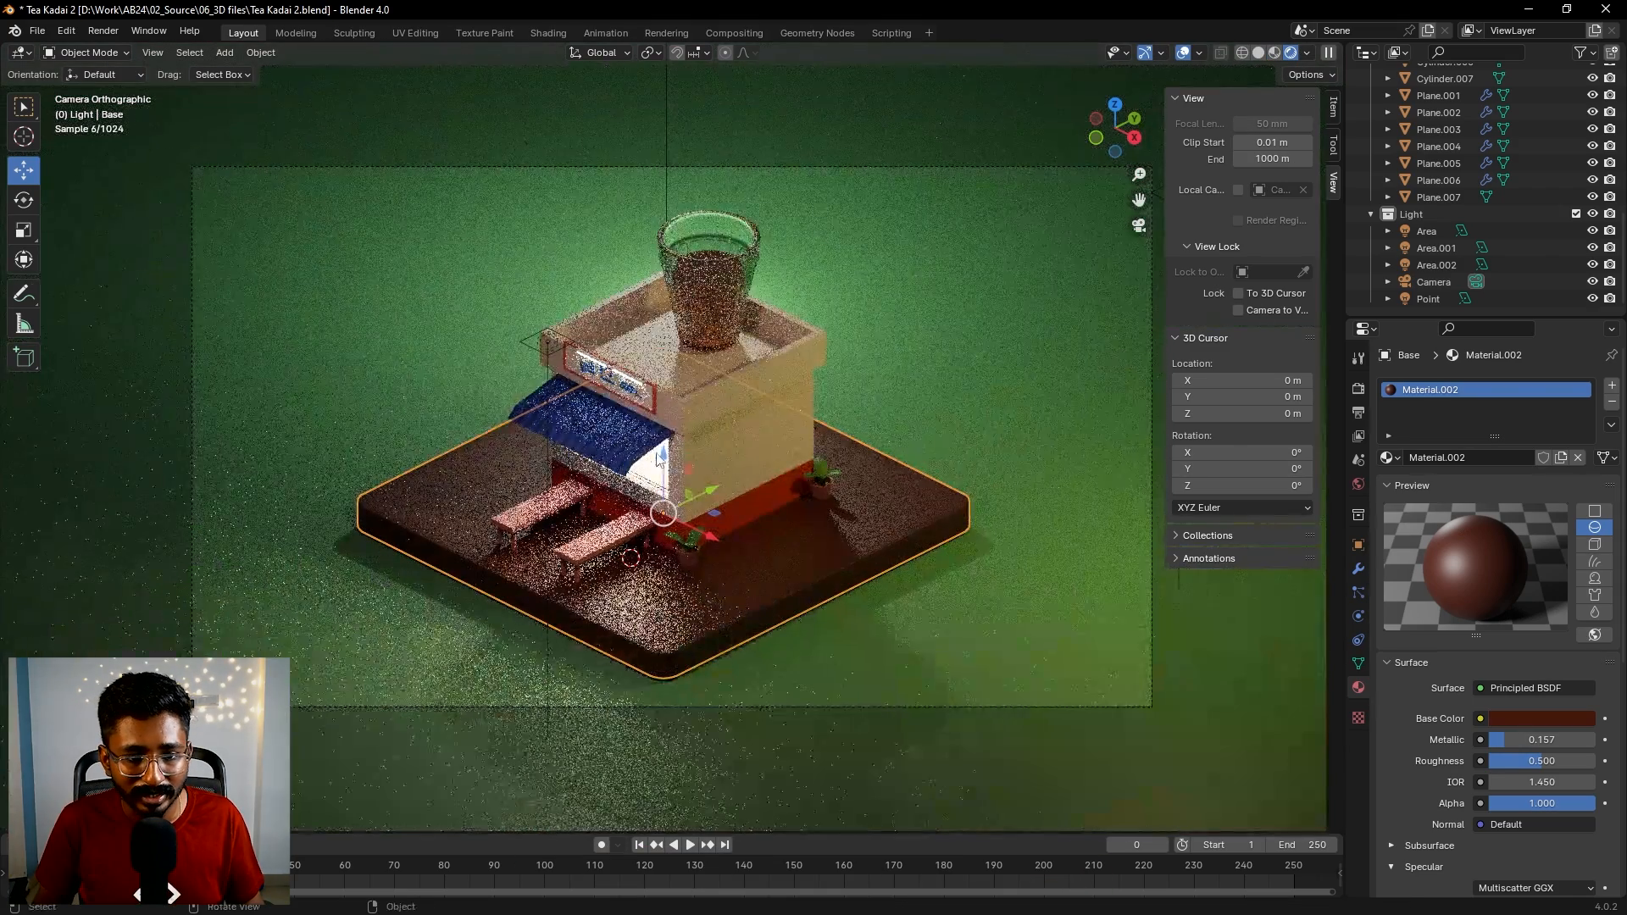
pyautogui.moveTo(665, 459); pyautogui.dragTo(666, 465)
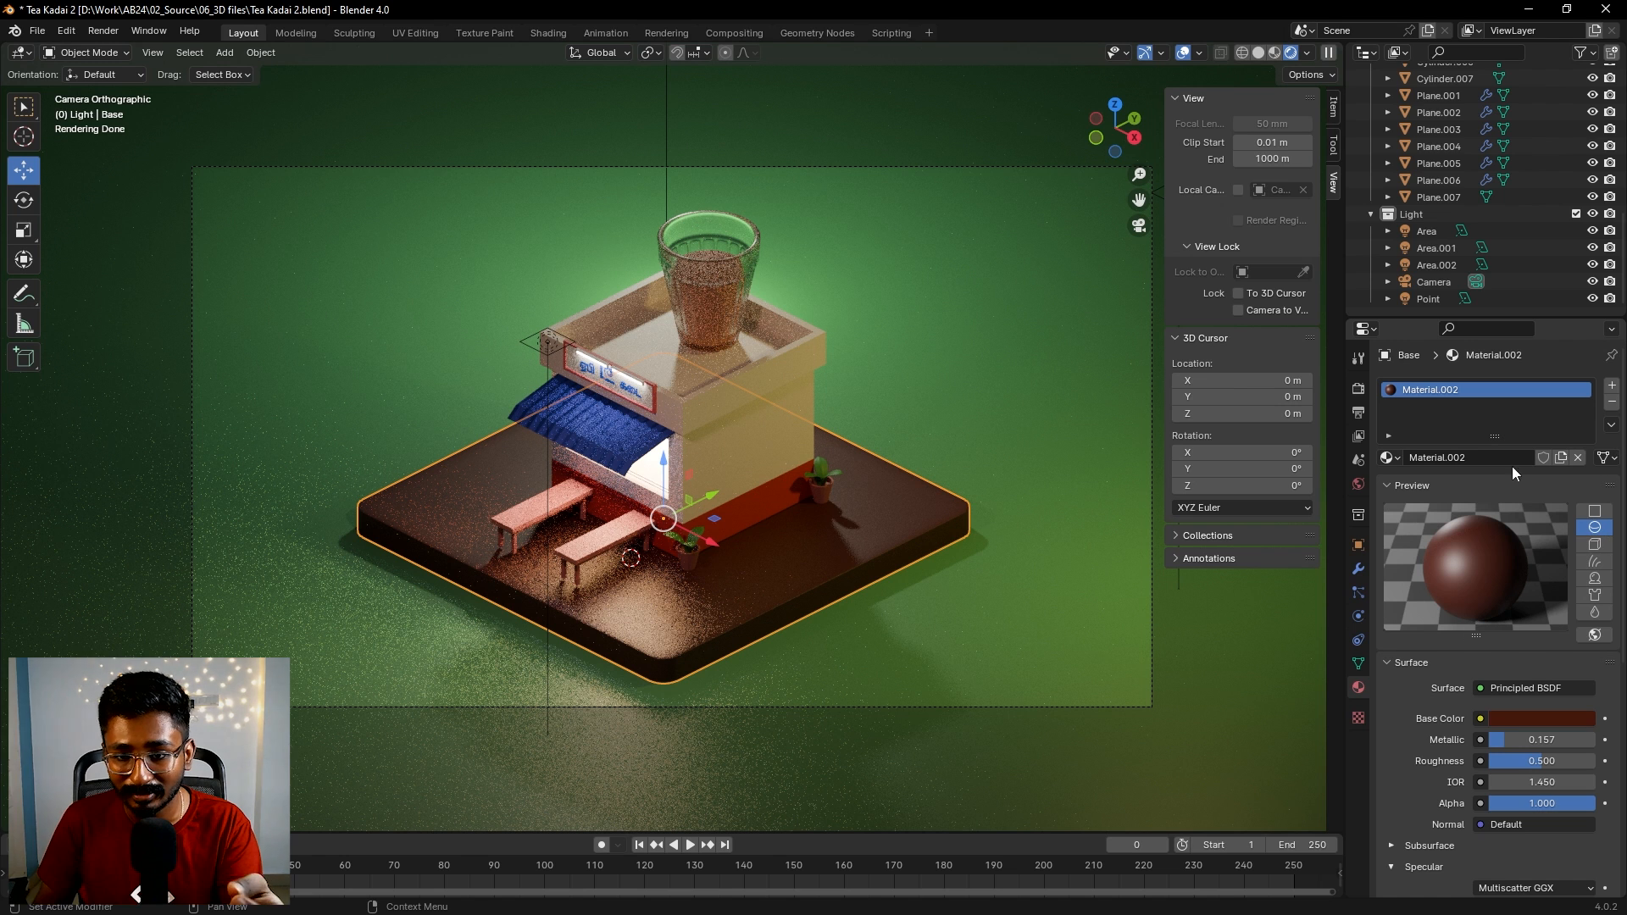
# - Try viewport denoising in the Cycles sampling settings and switch it back off
pyautogui.click(1358, 389)
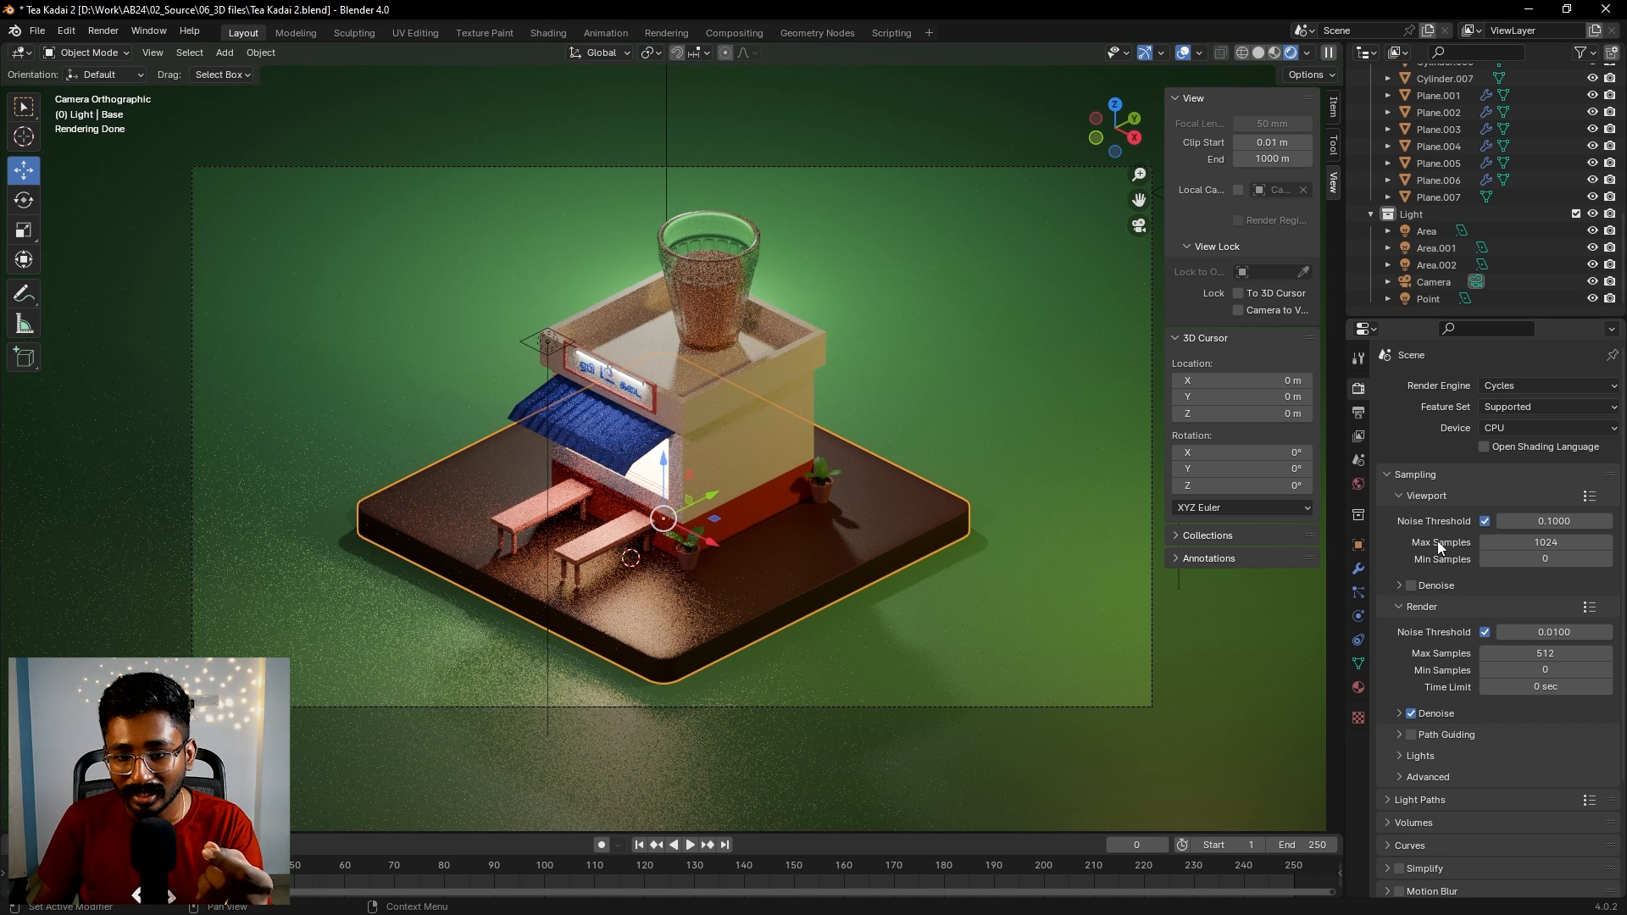
pyautogui.click(1426, 587)
pyautogui.click(1411, 586)
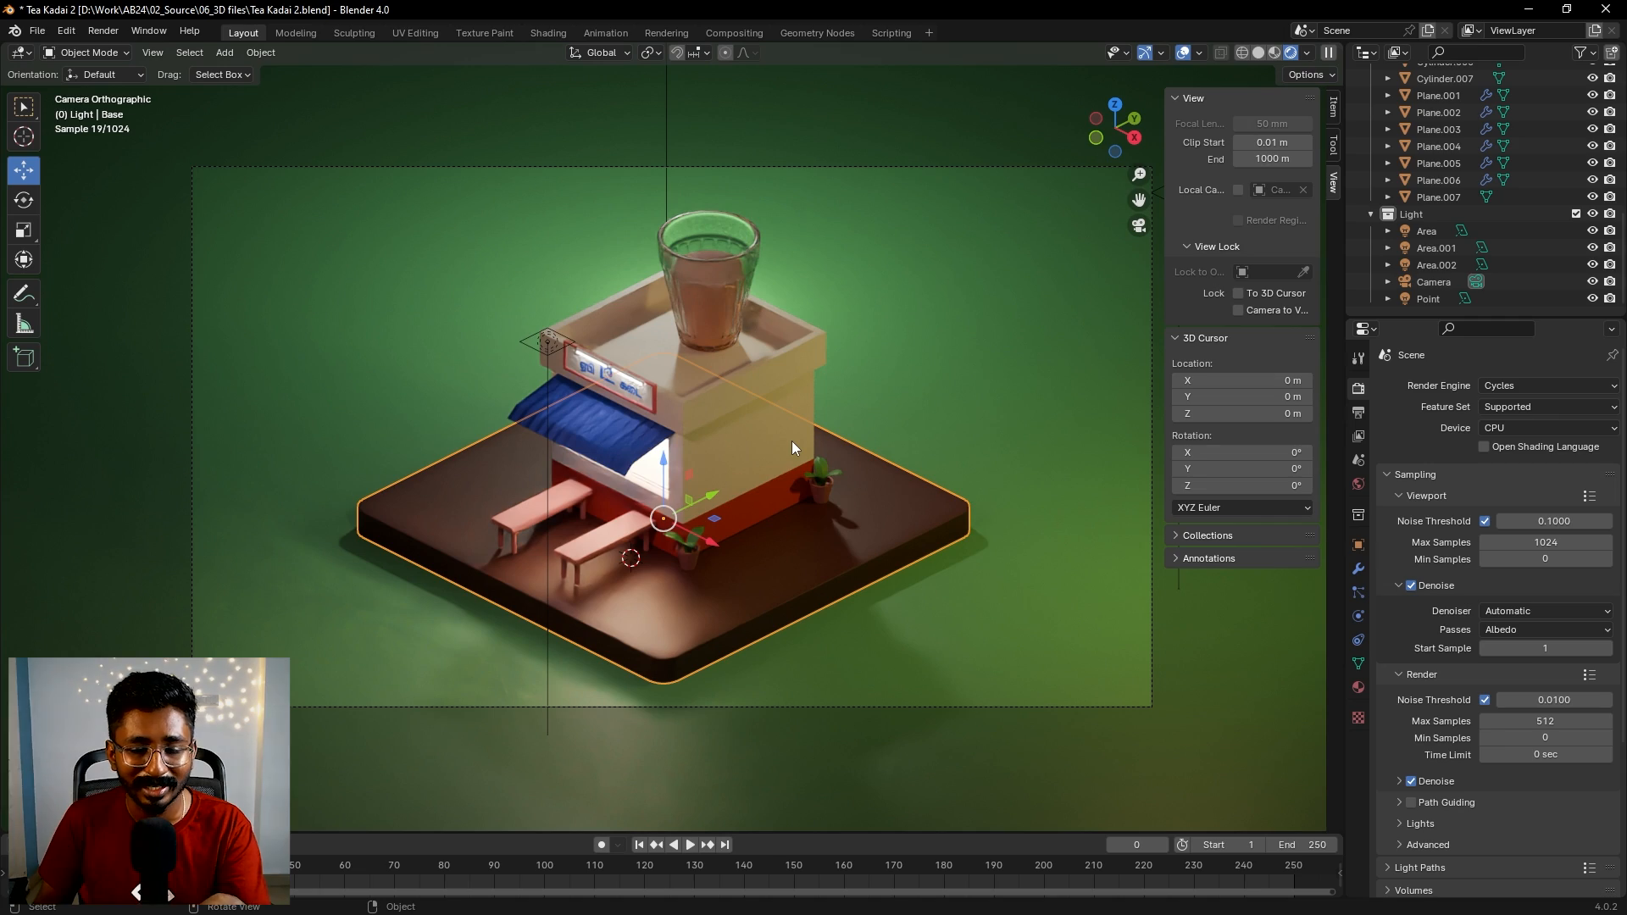
pyautogui.click(1412, 587)
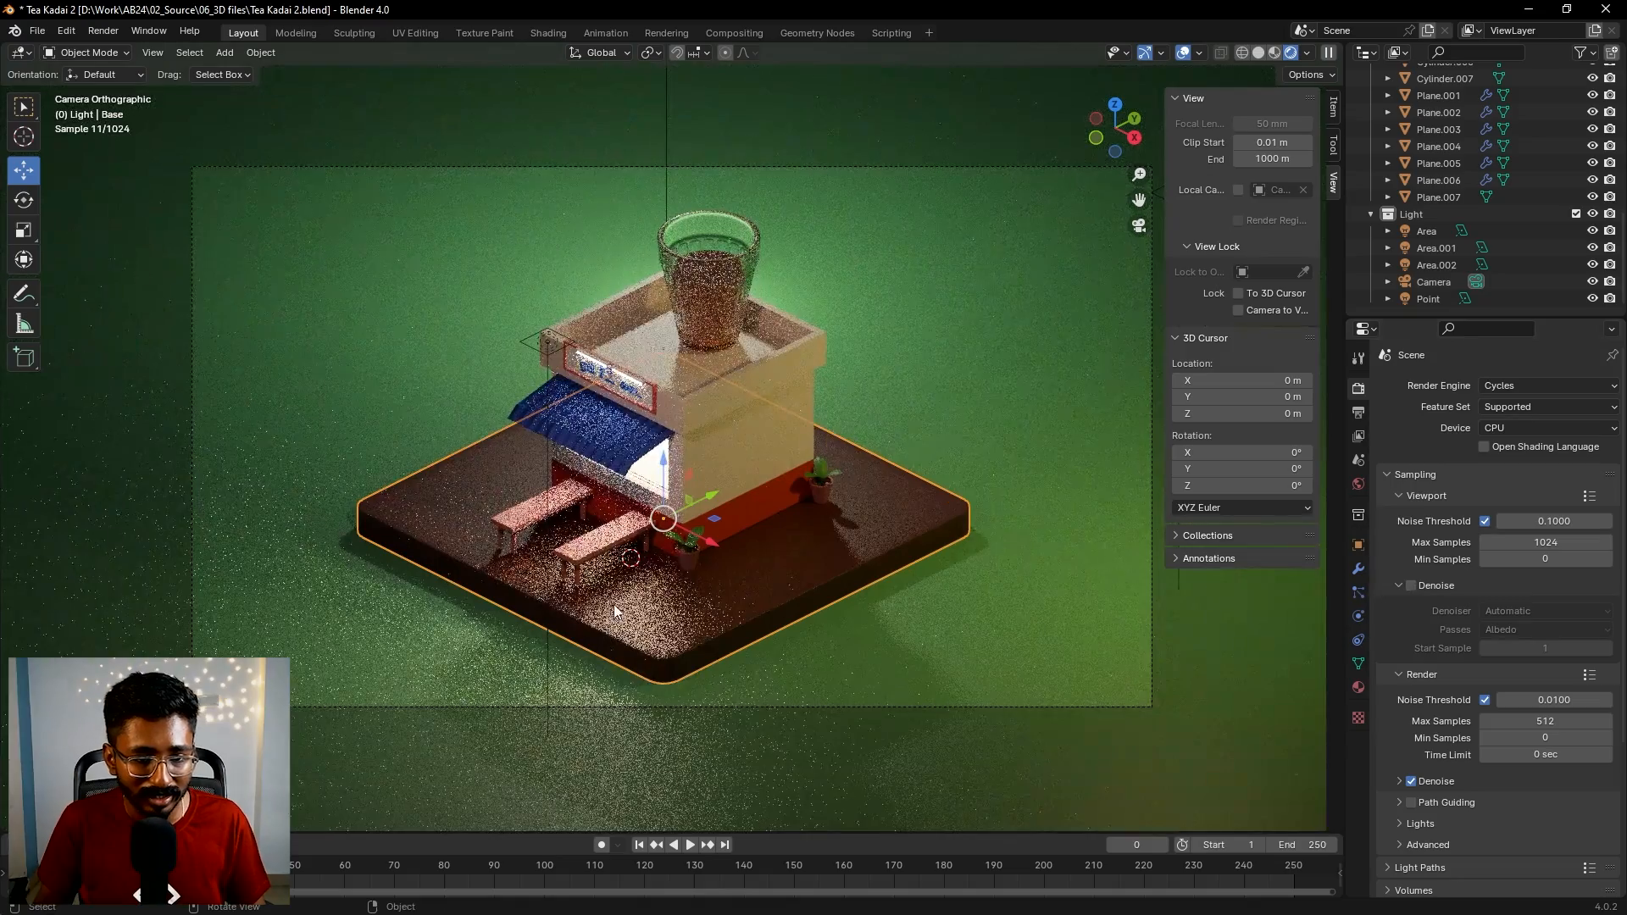
# - Inspect the base at the bench legs up close and nudge it slightly upward along Z
pyautogui.moveTo(990, 411); pyautogui.dragTo(1093, 344, button='middle')
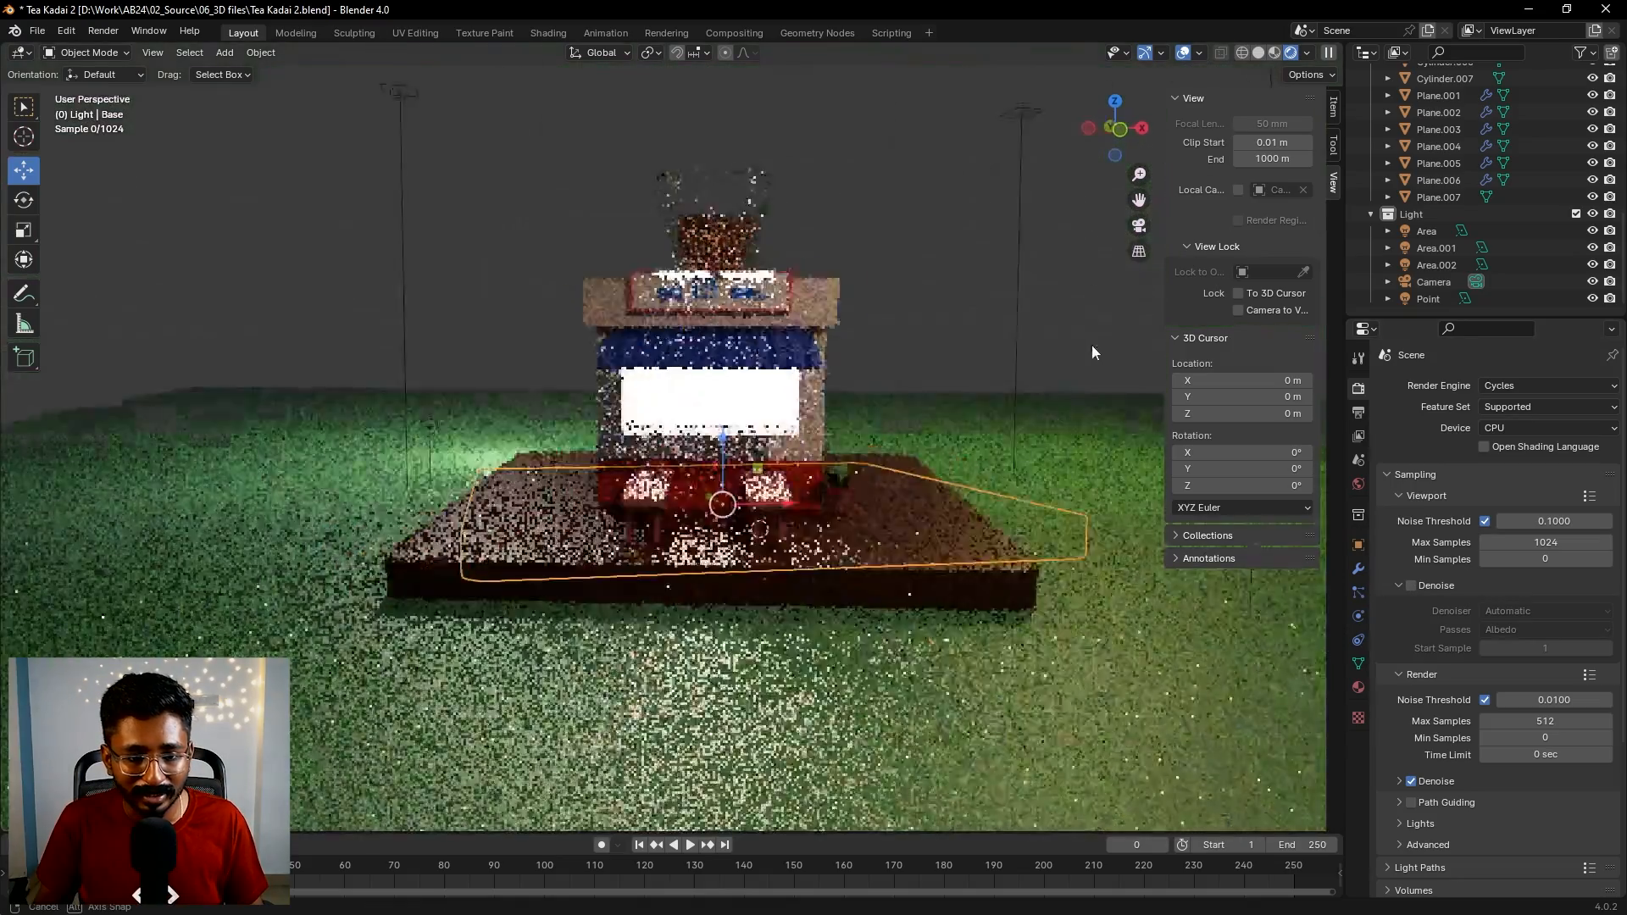
pyautogui.scroll(4, 861, 527)
pyautogui.moveTo(860, 527); pyautogui.dragTo(944, 458, button='middle')
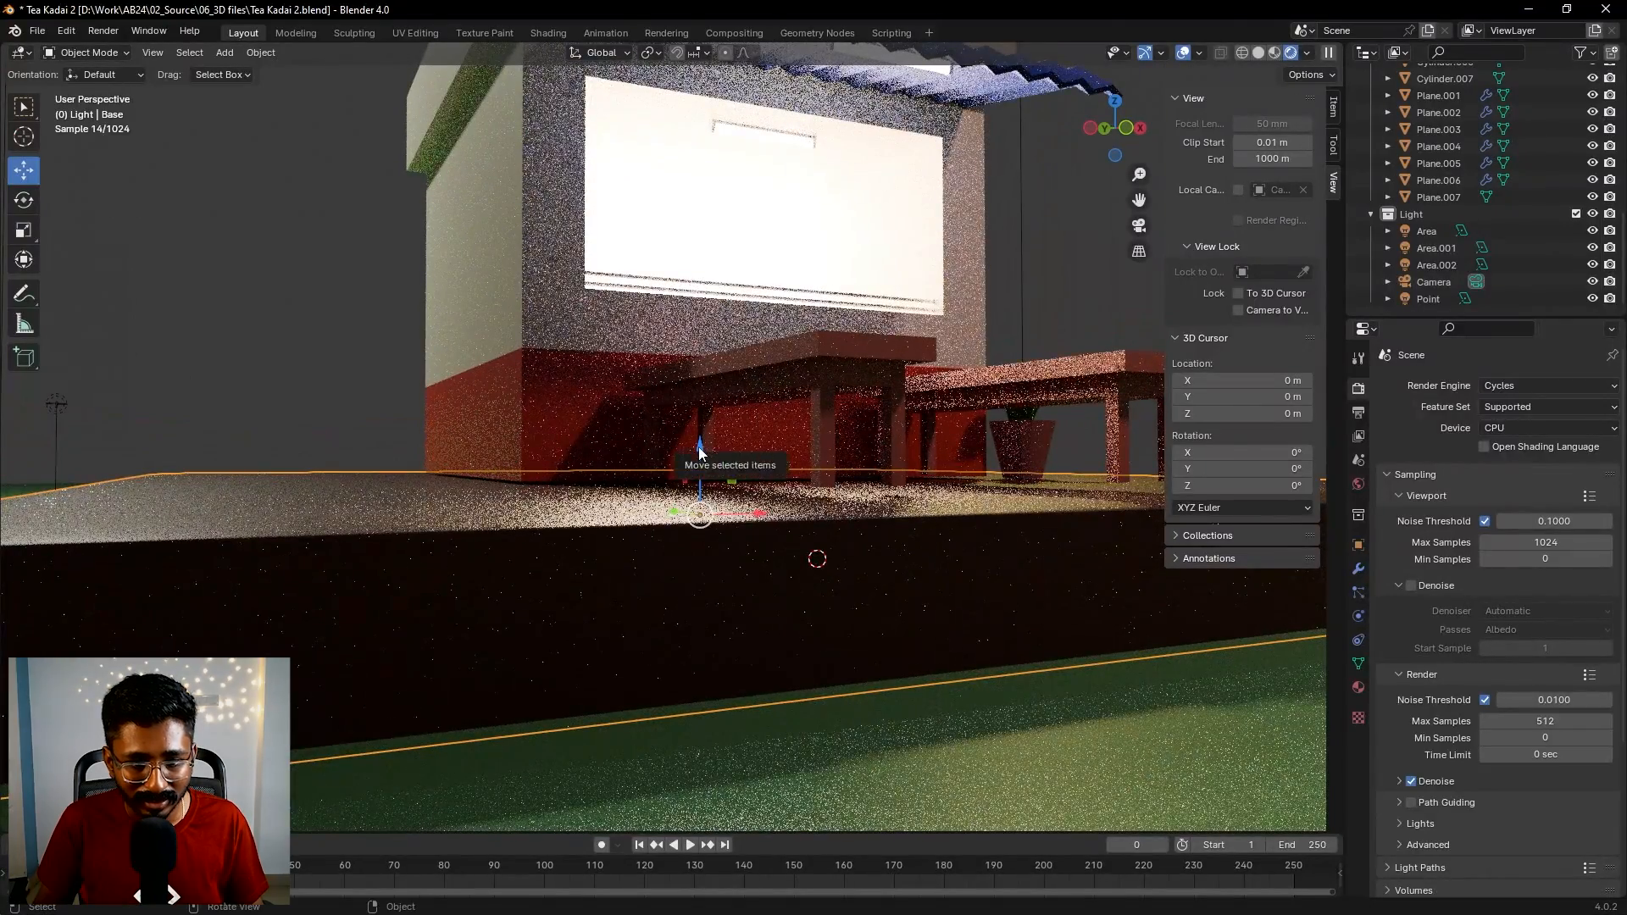
pyautogui.moveTo(698, 444); pyautogui.dragTo(699, 442)
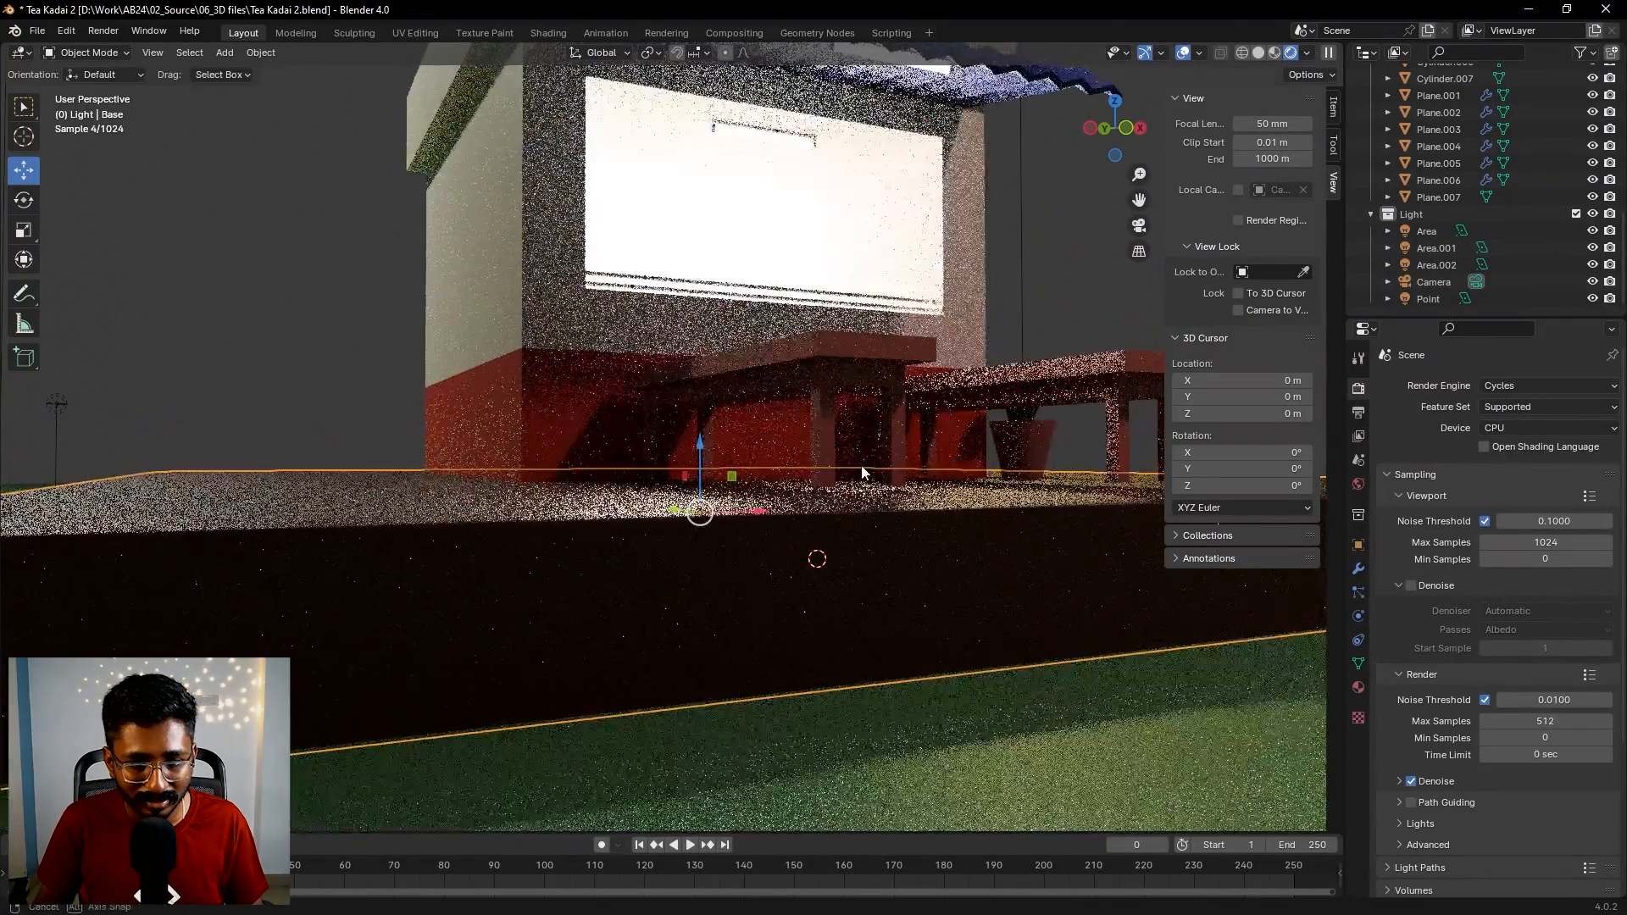
pyautogui.moveTo(861, 466); pyautogui.dragTo(836, 477, button='middle')
# - Lower both benches together along Z so their legs sit on the base
pyautogui.click(992, 441)
pyautogui.keyDown('shift'); pyautogui.click(717, 462); pyautogui.keyUp('shift')
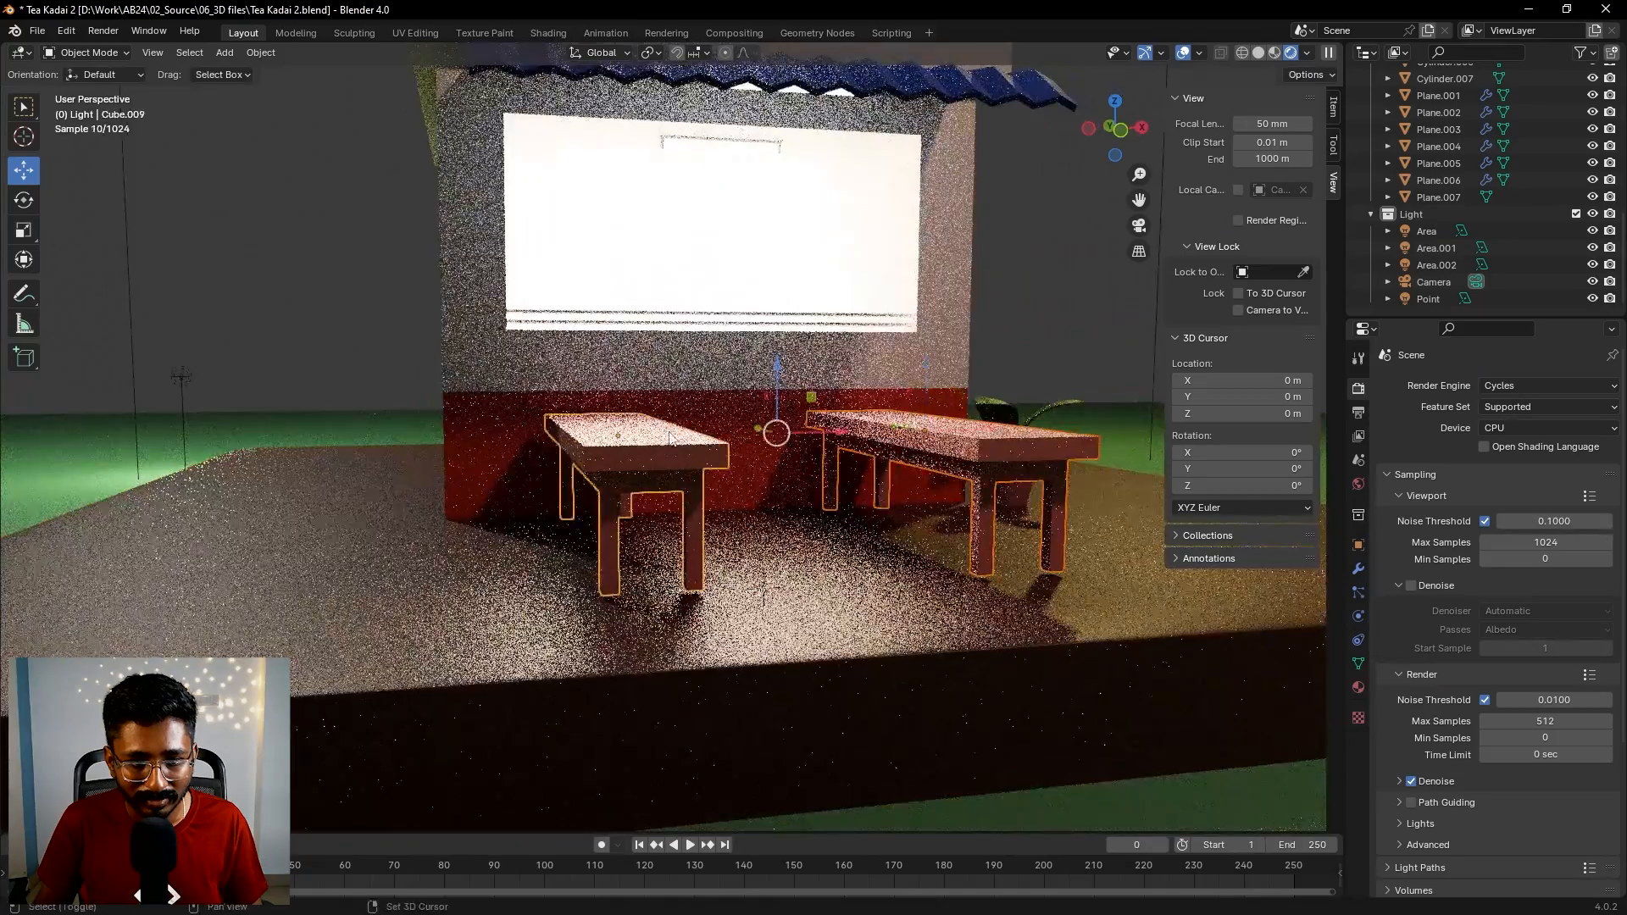
pyautogui.moveTo(780, 366); pyautogui.dragTo(781, 377)
# - Give the tea's material a specular IOR level of 0.689, metallic 0.449 and roughness 0.319
pyautogui.moveTo(949, 375); pyautogui.dragTo(831, 466, button='middle')
pyautogui.scroll(-3, 856, 398)
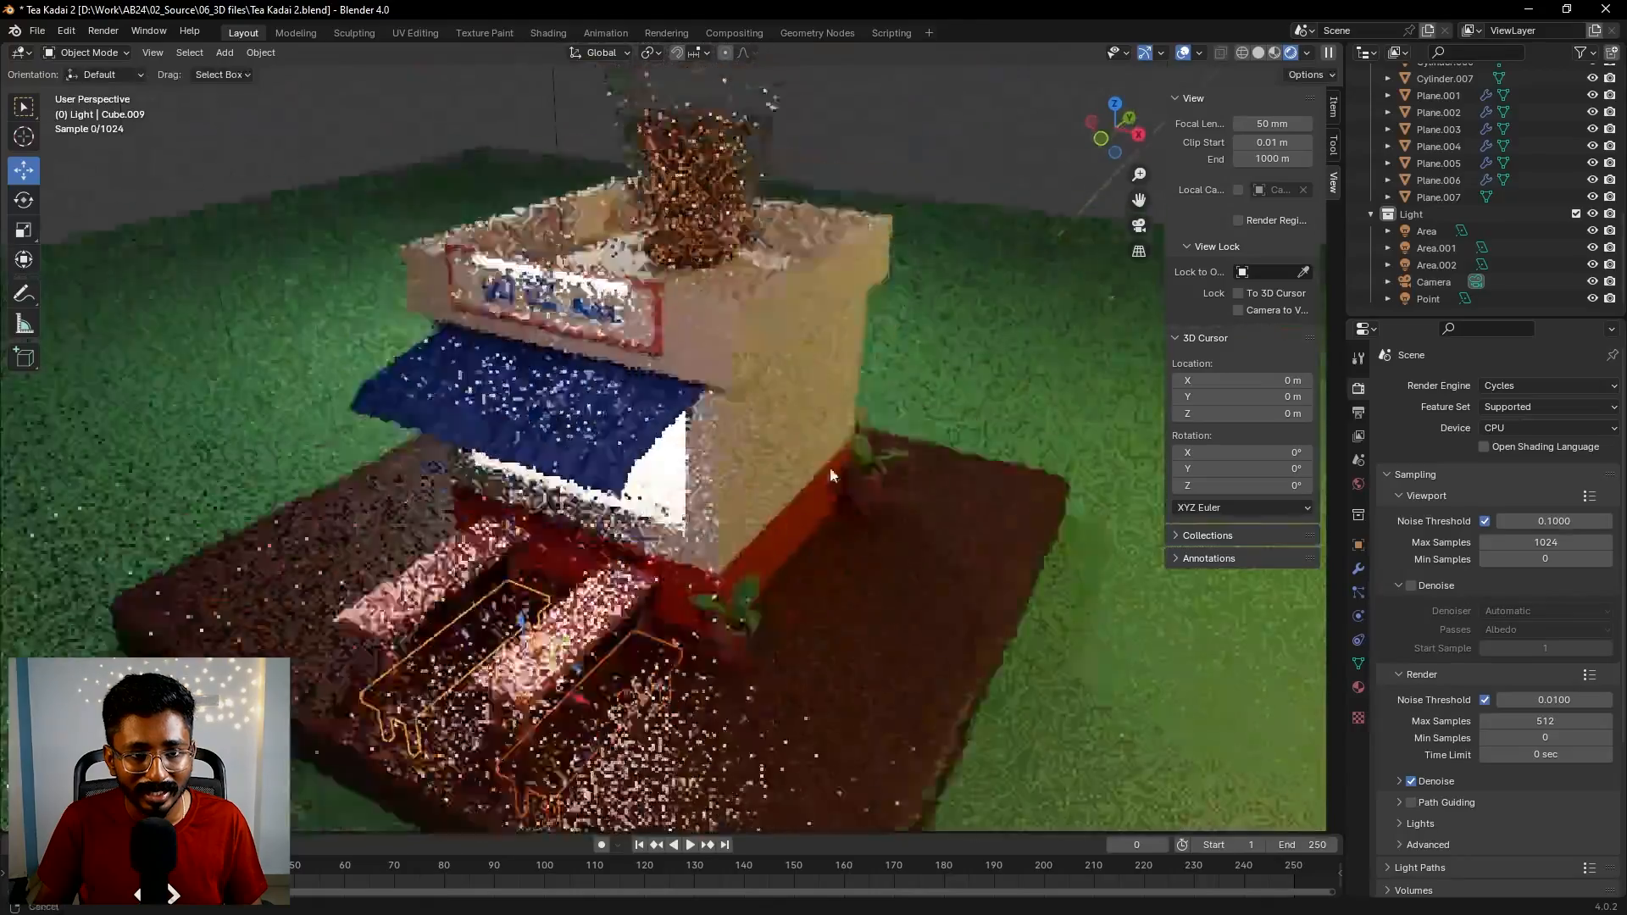
pyautogui.scroll(2, 748, 212)
pyautogui.click(748, 217)
pyautogui.moveTo(886, 294); pyautogui.dragTo(850, 349, button='middle')
pyautogui.click(725, 381)
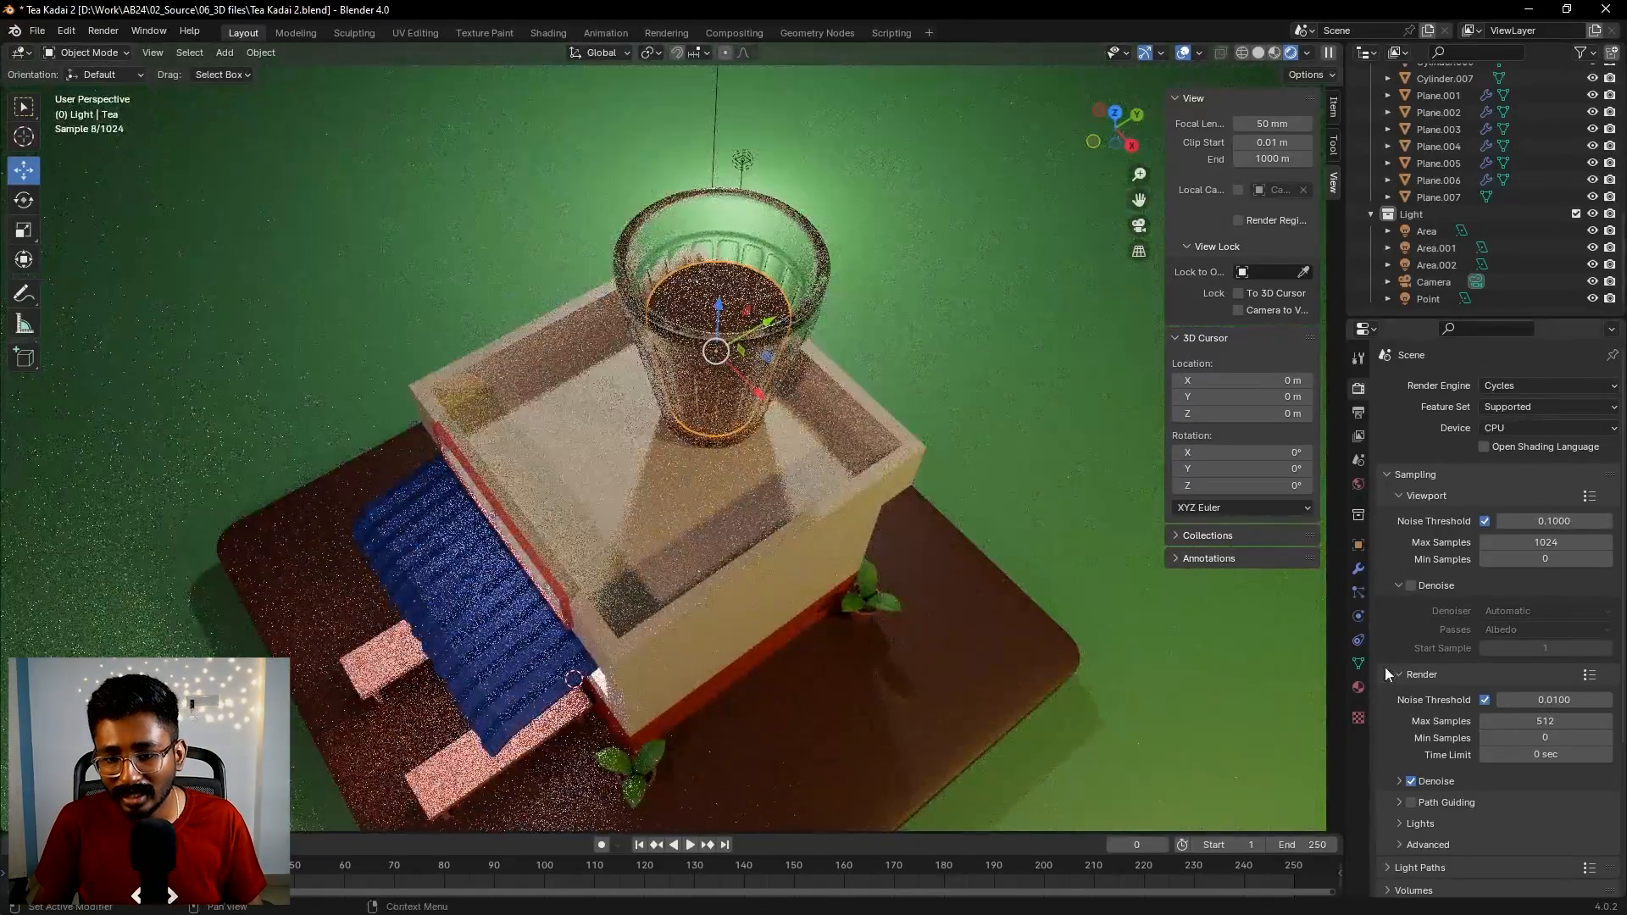
pyautogui.click(1358, 688)
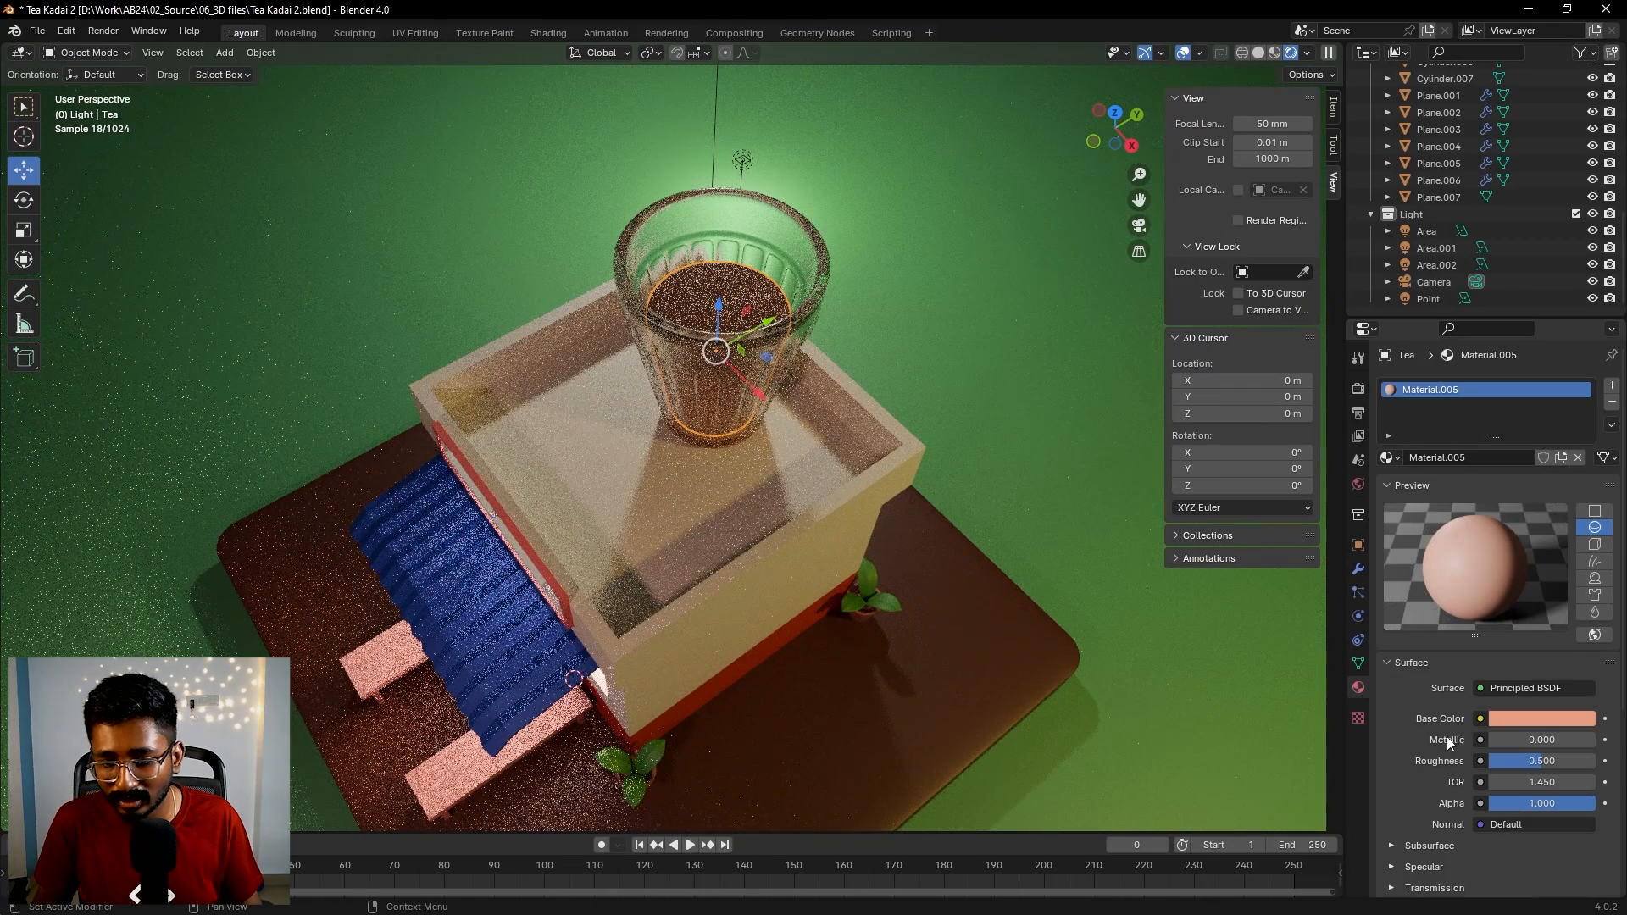
pyautogui.scroll(-2, 1431, 804)
pyautogui.click(1392, 778)
pyautogui.scroll(-3, 1418, 773)
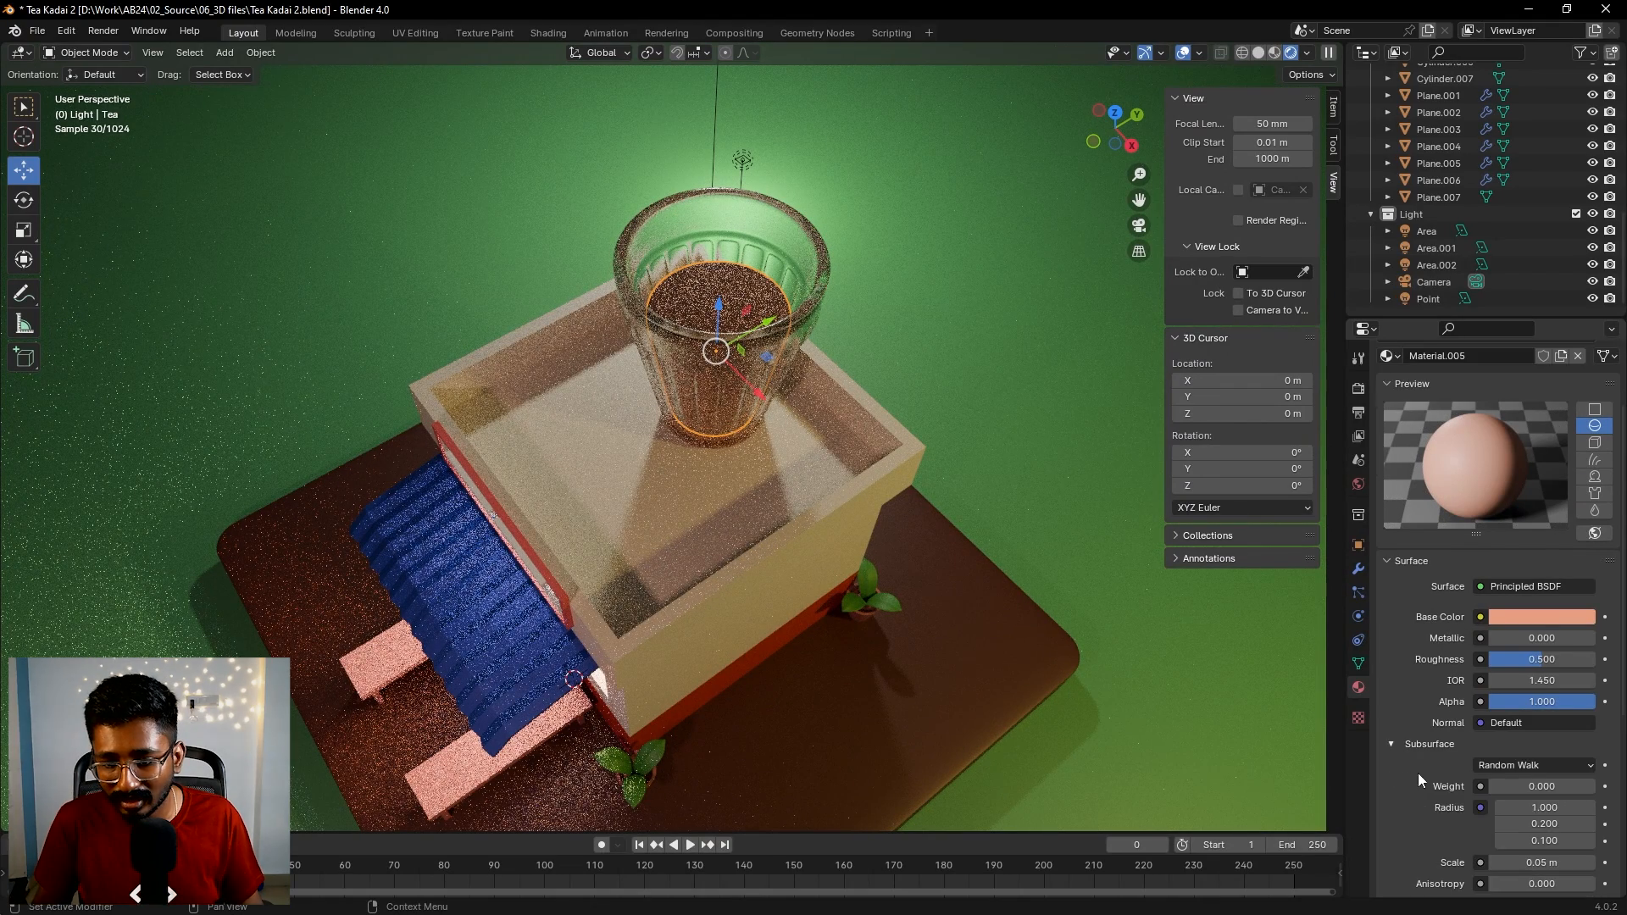
pyautogui.click(1392, 676)
pyautogui.click(1392, 698)
pyautogui.moveTo(1541, 743); pyautogui.dragTo(1563, 742)
pyautogui.moveTo(1541, 569); pyautogui.dragTo(1525, 593)
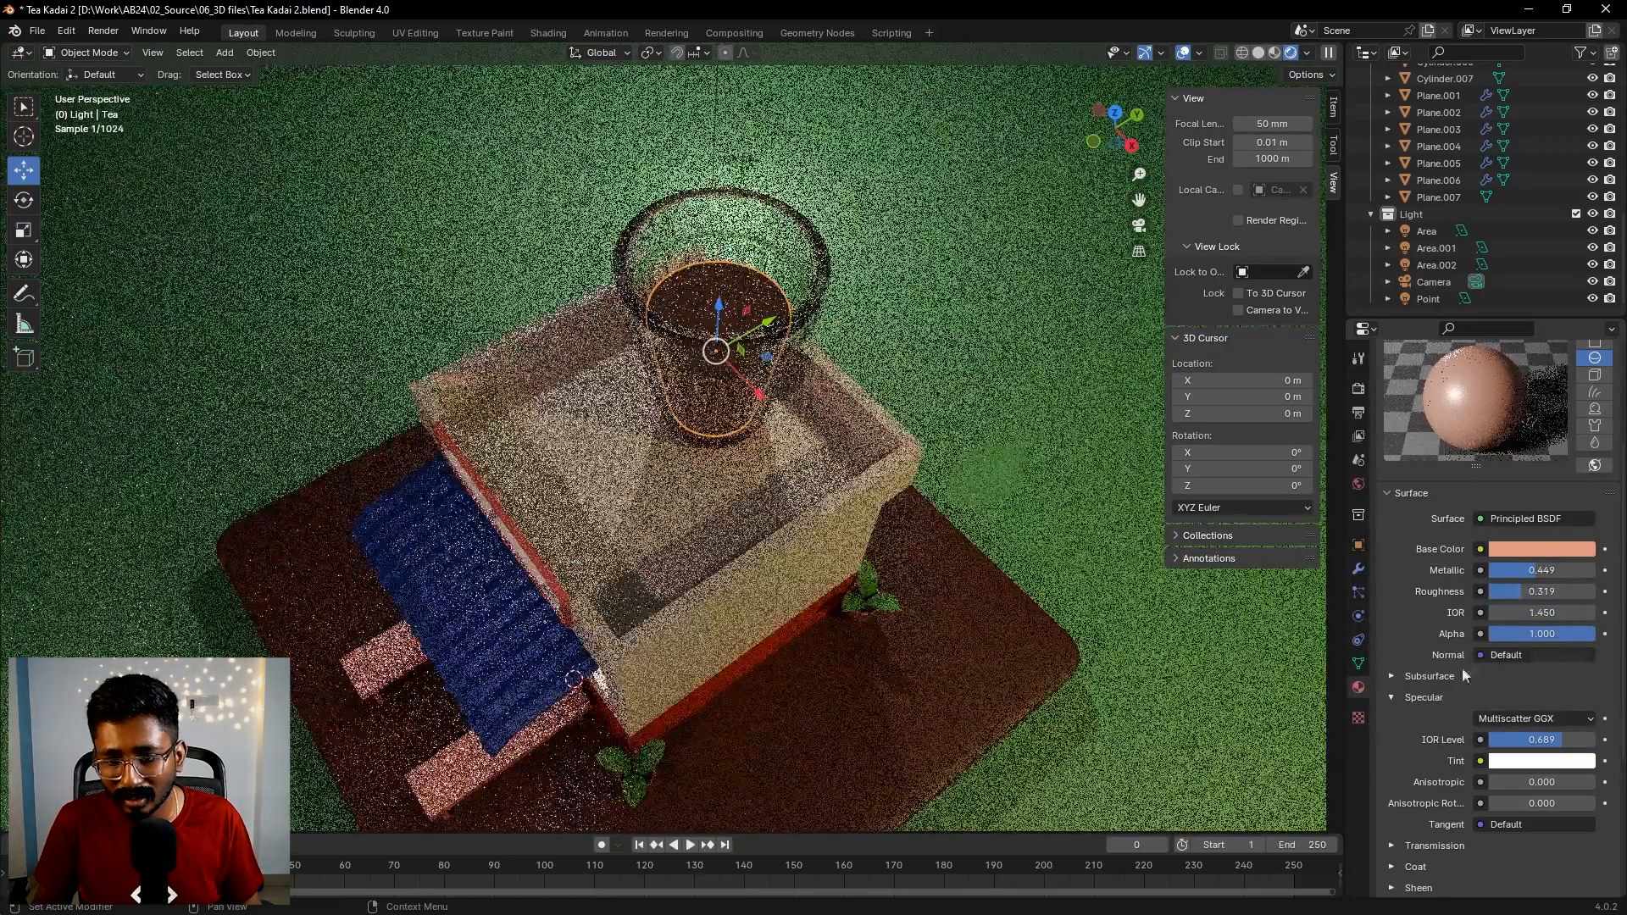
# - Duplicate the rooftop glass together with its tea and move the copy down to the benches in front of the shop
pyautogui.moveTo(731, 395); pyautogui.dragTo(883, 360, button='middle')
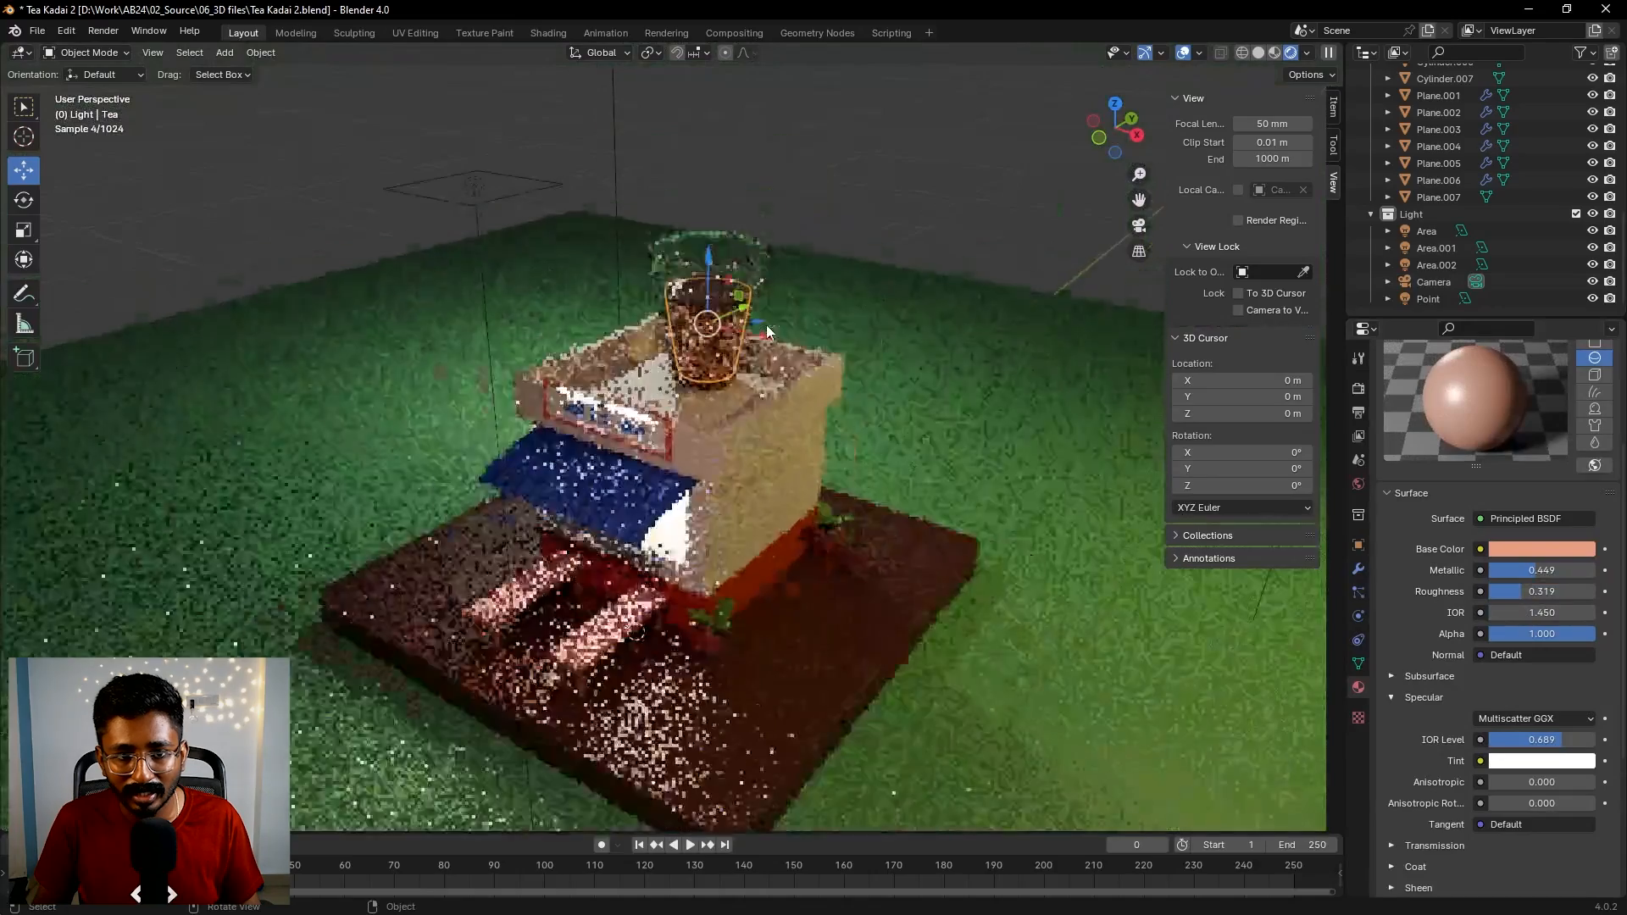
pyautogui.moveTo(872, 419); pyautogui.dragTo(856, 430, button='middle')
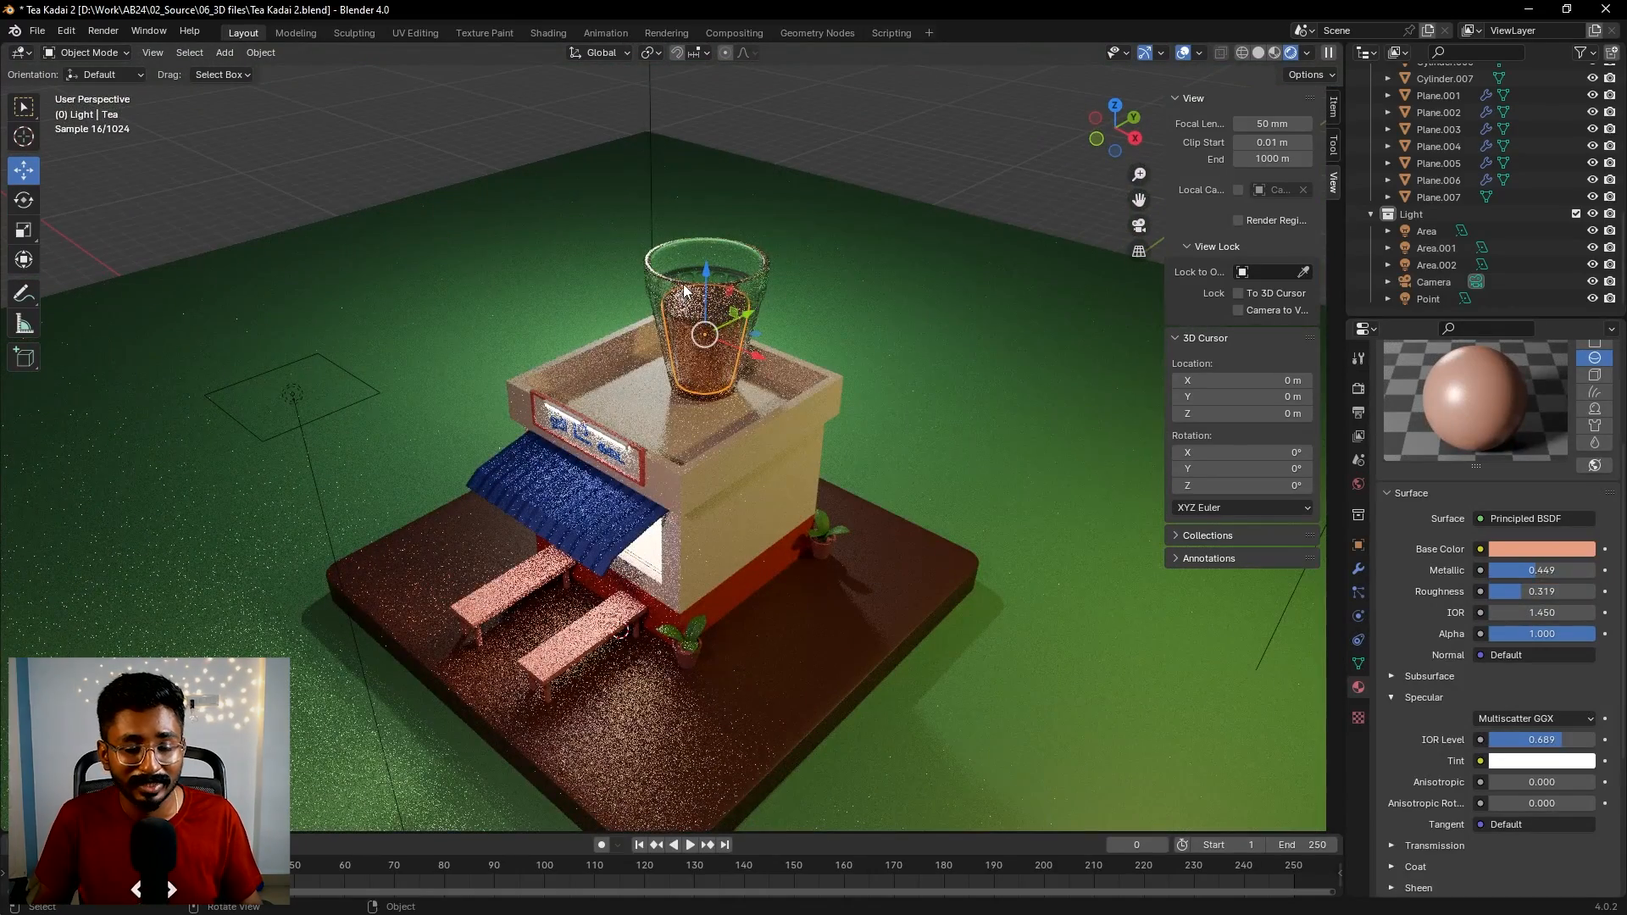
pyautogui.moveTo(685, 286); pyautogui.dragTo(743, 316, button='middle')
pyautogui.hotkey('ctrl', 'c')
pyautogui.hotkey('ctrl', 'v')
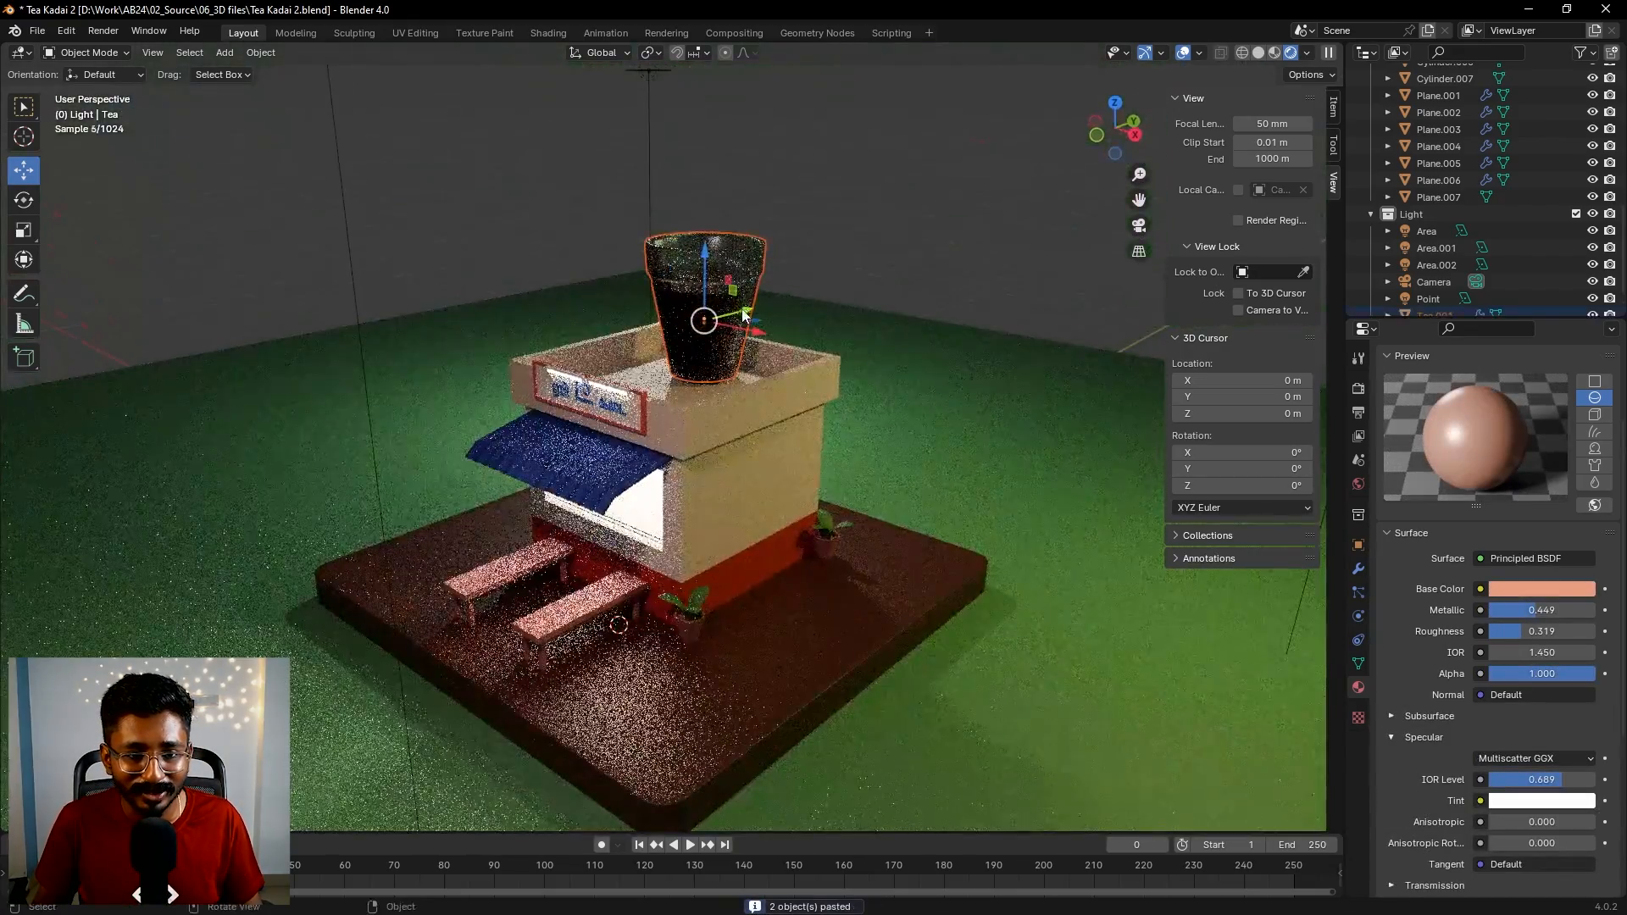
pyautogui.press('g')
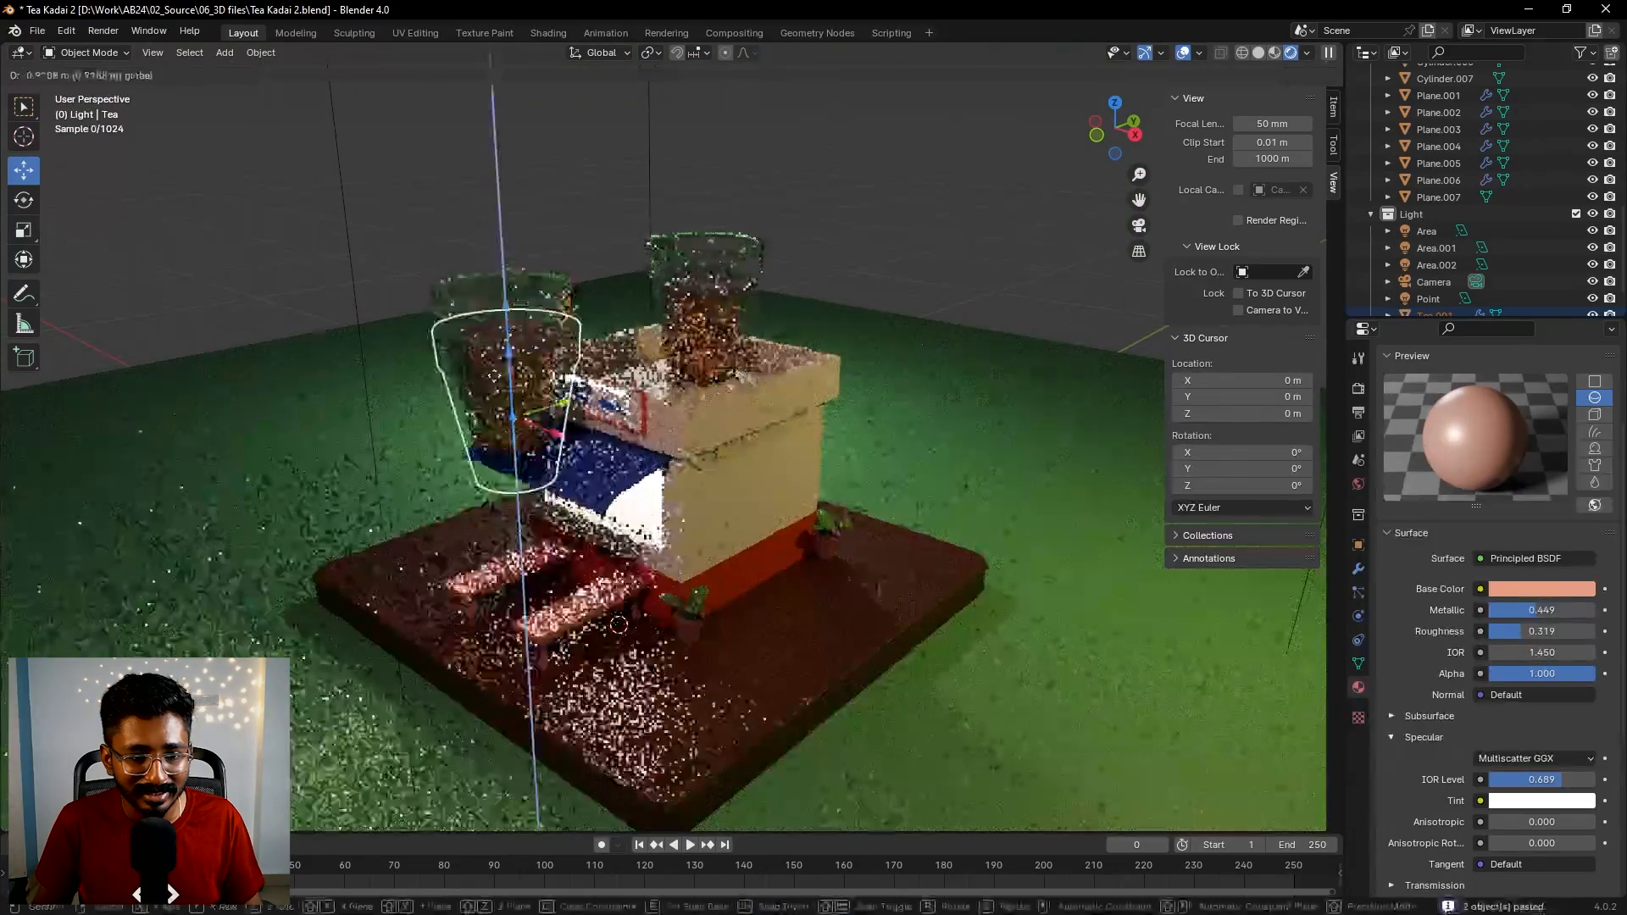
pyautogui.click(565, 583)
pyautogui.moveTo(565, 583); pyautogui.dragTo(589, 607)
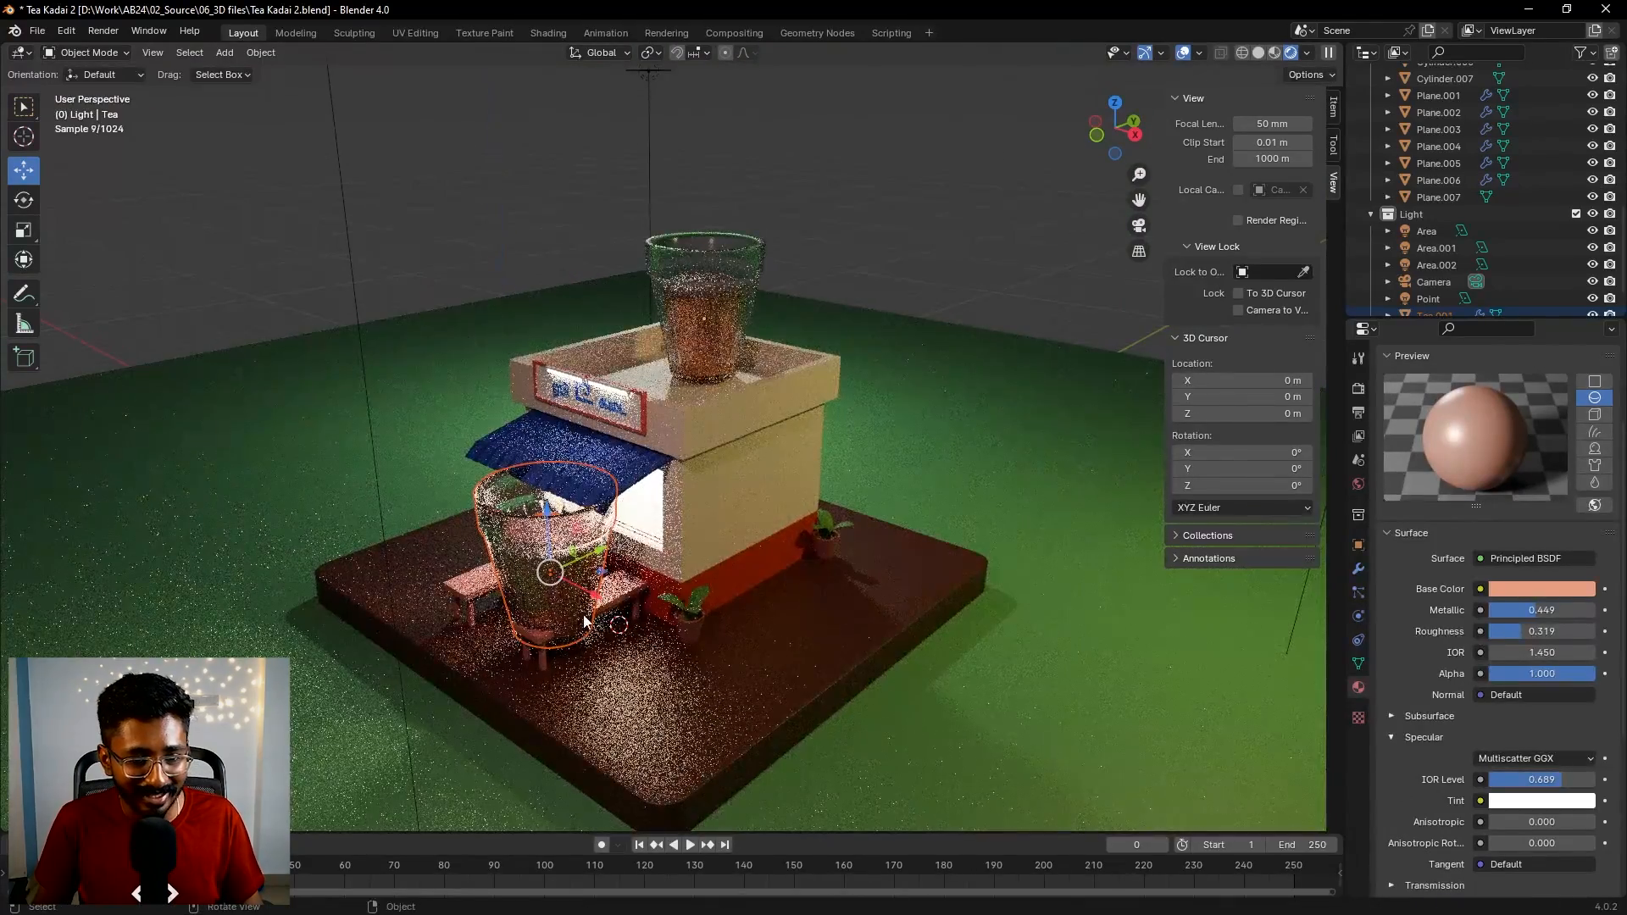
# - Scale the copied glass and tea down uniformly to about 0.19
pyautogui.press('s')
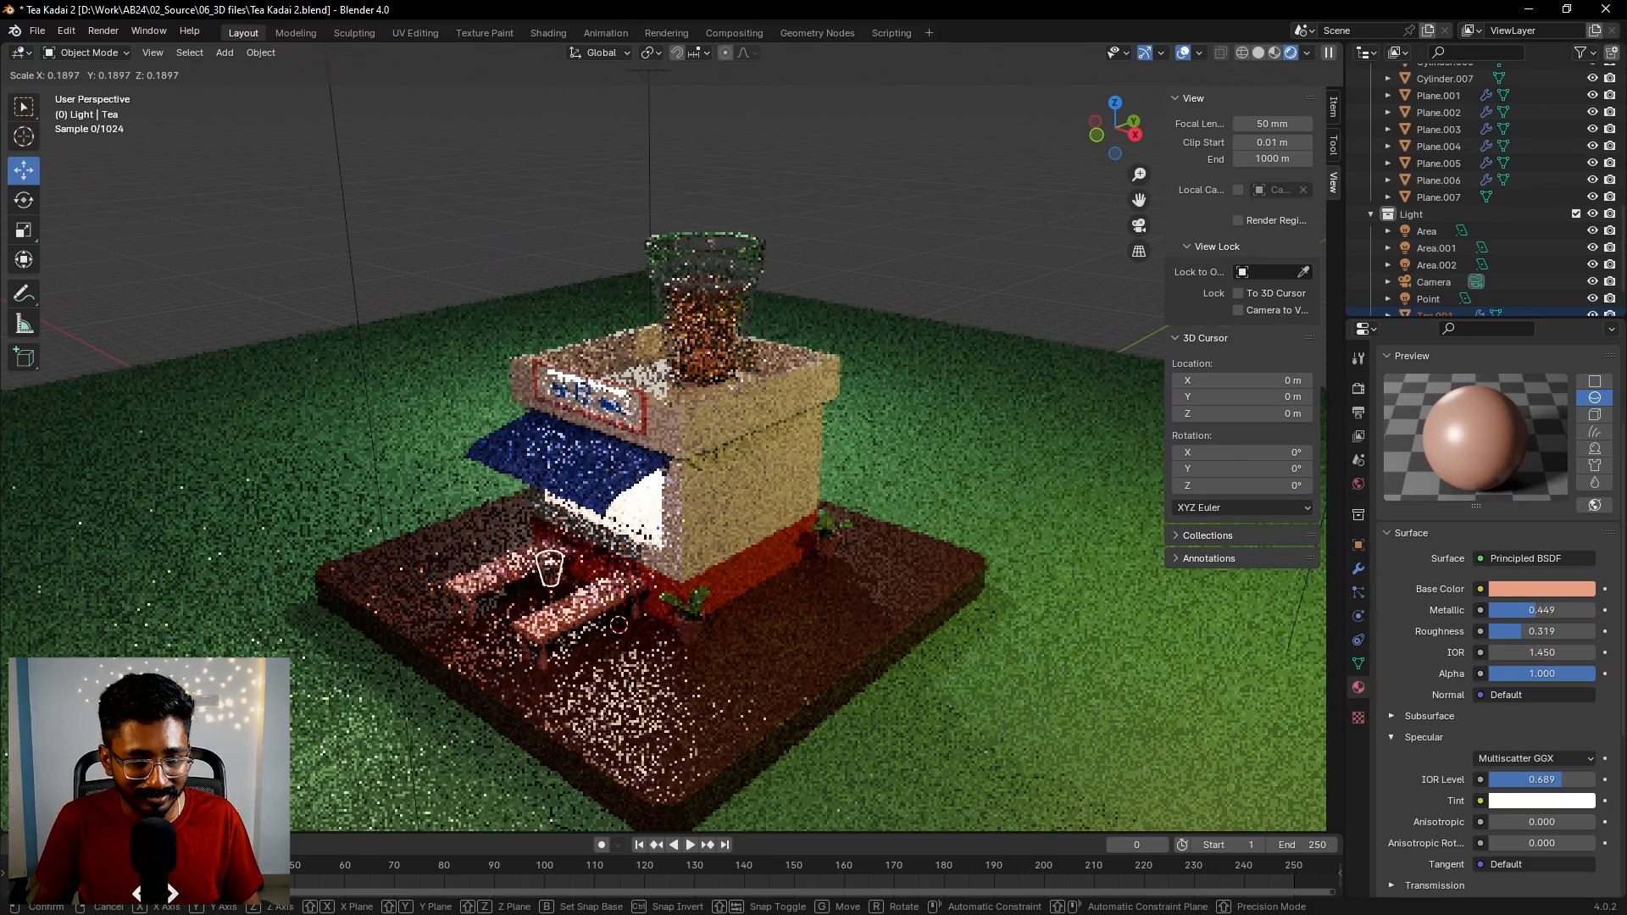
pyautogui.click(553, 567)
pyautogui.moveTo(612, 621); pyautogui.dragTo(682, 556, button='middle')
pyautogui.keyDown('shift'); pyautogui.moveTo(682, 556); pyautogui.dragTo(794, 463, button='middle'); pyautogui.keyUp('shift')
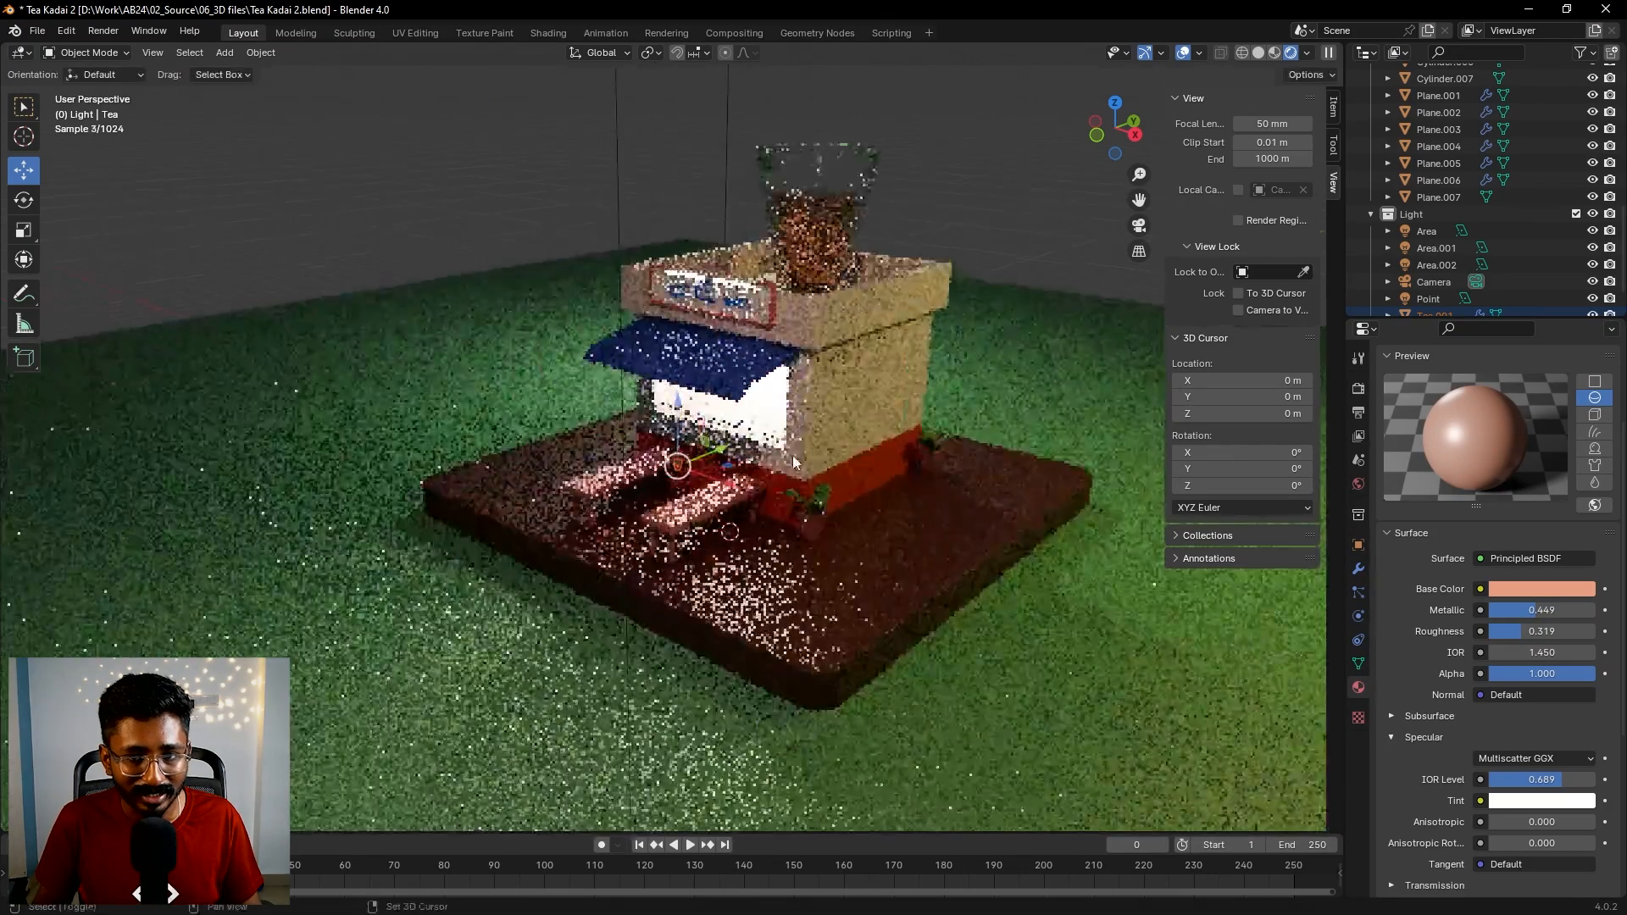
# - Show the scene in material preview and place the small glass on the front bench, adjusting its height to rest on the seat
pyautogui.click(1275, 53)
pyautogui.scroll(8, 699, 524)
pyautogui.moveTo(698, 522); pyautogui.dragTo(698, 522)
pyautogui.keyDown('shift'); pyautogui.moveTo(699, 522); pyautogui.dragTo(846, 420, button='middle'); pyautogui.keyUp('shift')
pyautogui.scroll(-4, 846, 421)
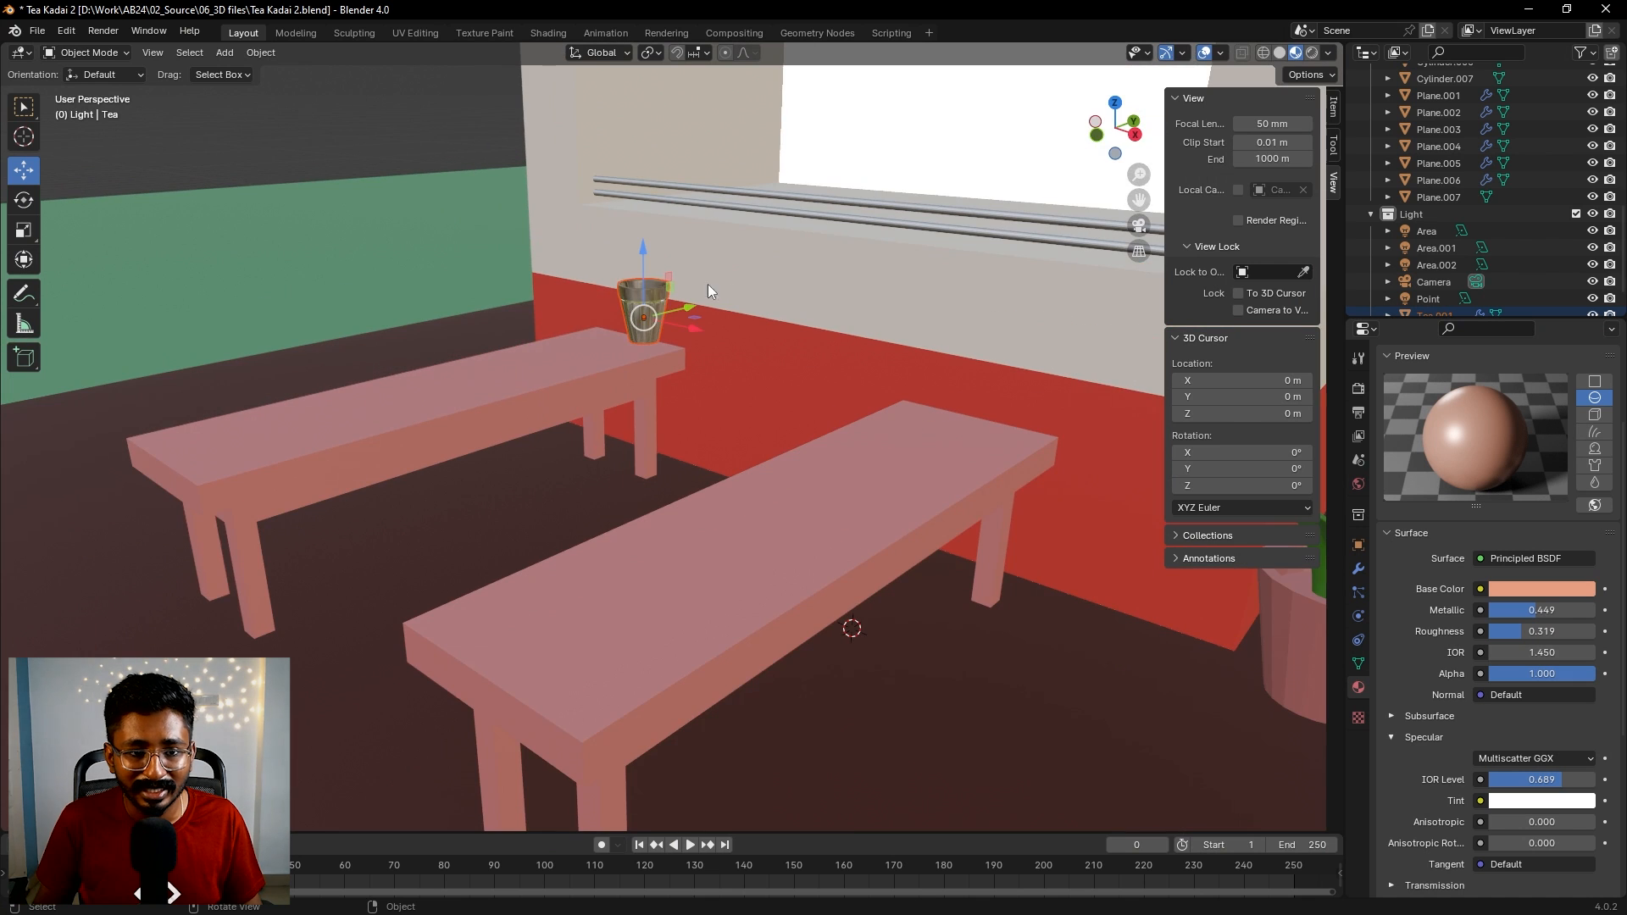
pyautogui.moveTo(643, 259); pyautogui.dragTo(617, 511)
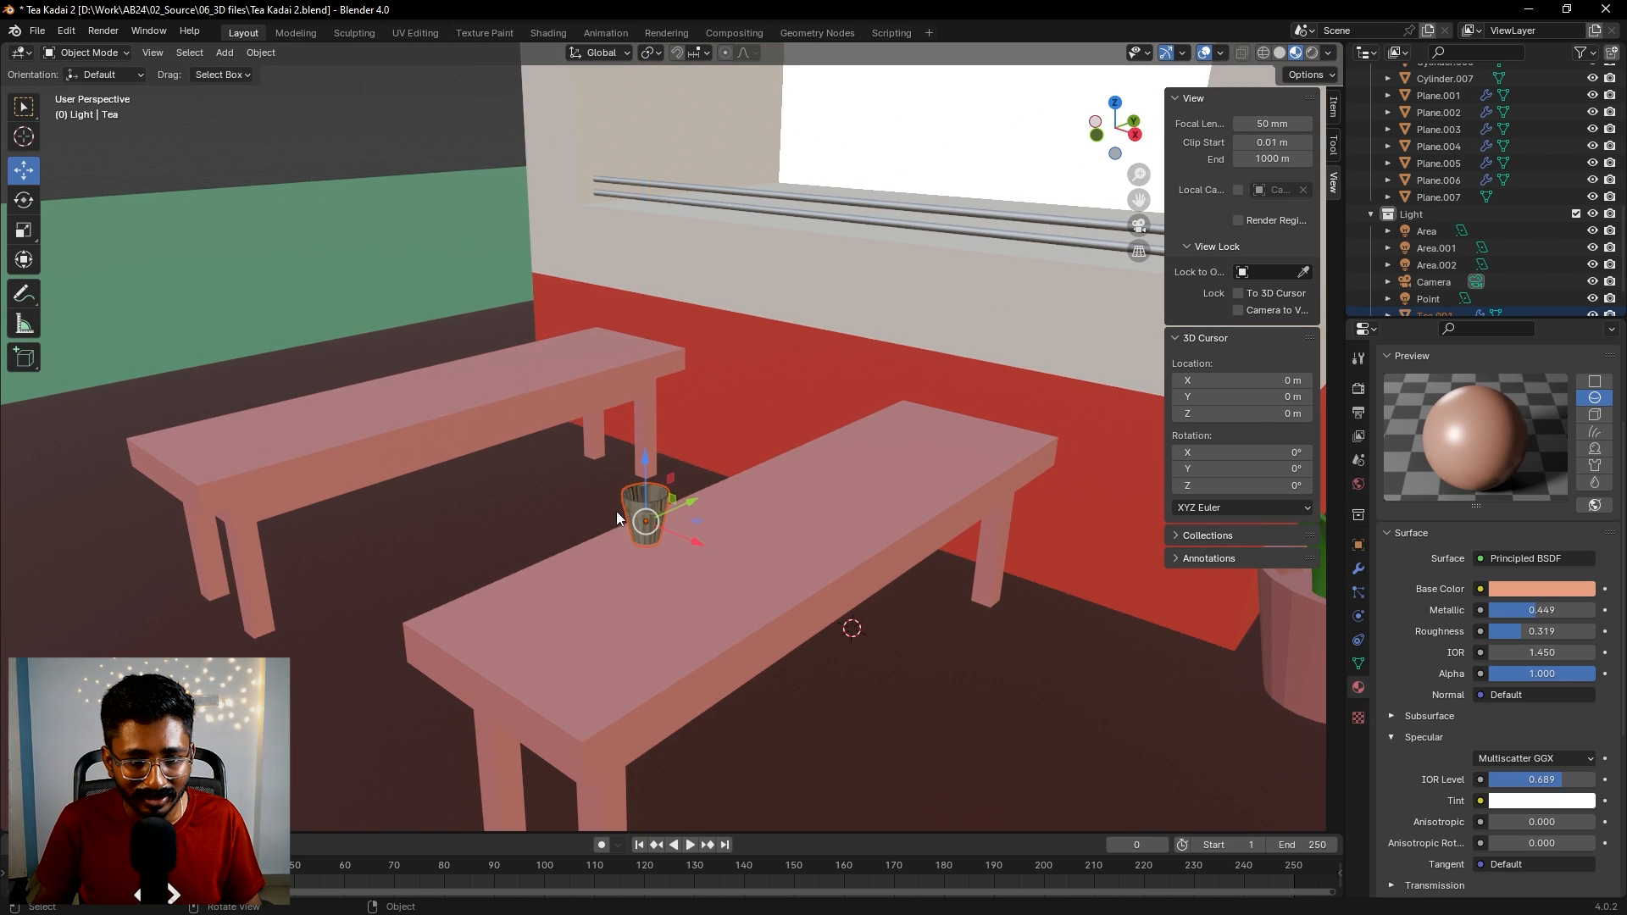
pyautogui.scroll(4, 670, 532)
pyautogui.keyDown('shift'); pyautogui.moveTo(675, 536); pyautogui.dragTo(715, 467, button='middle'); pyautogui.keyUp('shift')
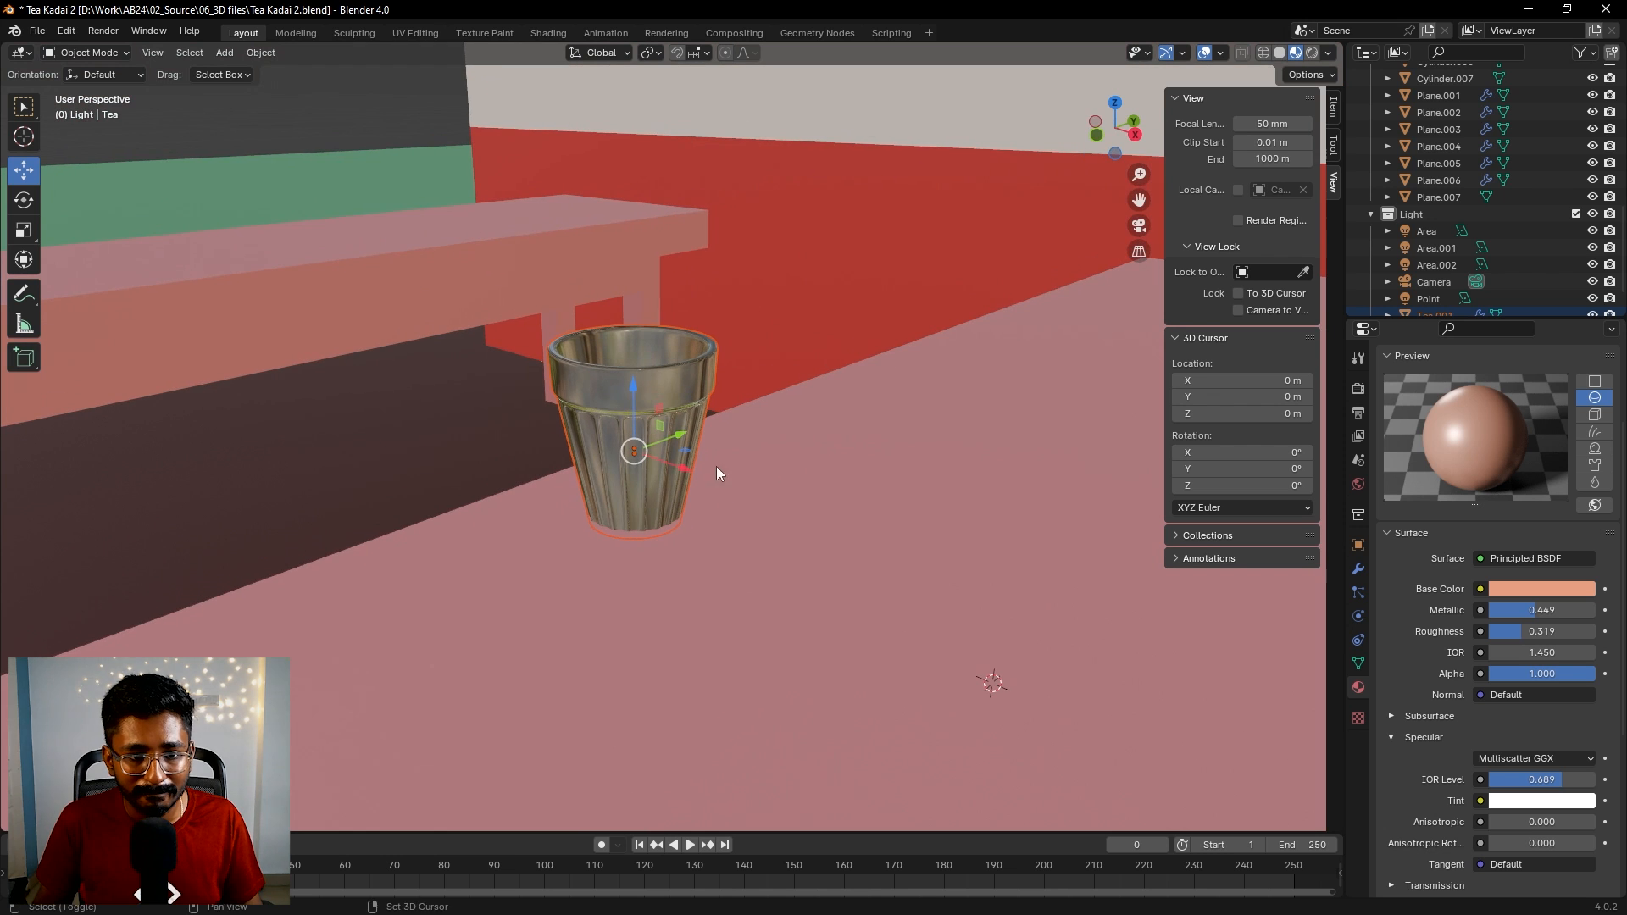
pyautogui.moveTo(632, 384); pyautogui.dragTo(653, 365)
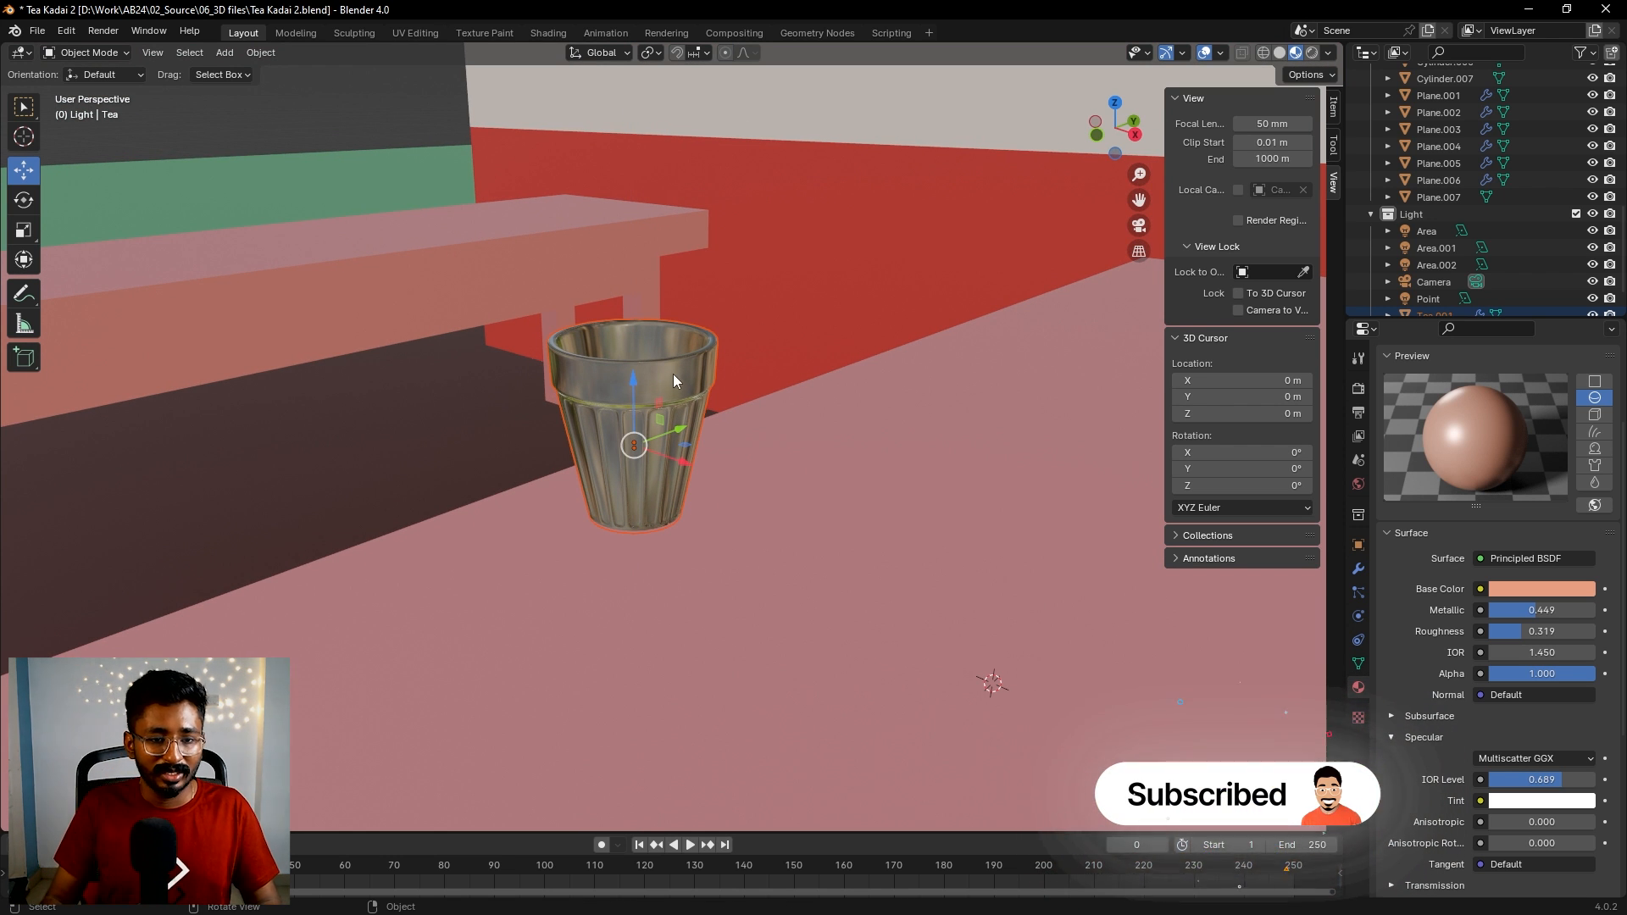
# - Duplicate the small glass with its tea and place the copy beside it on the bench using X and Y moves
pyautogui.hotkey('ctrl', 'c')
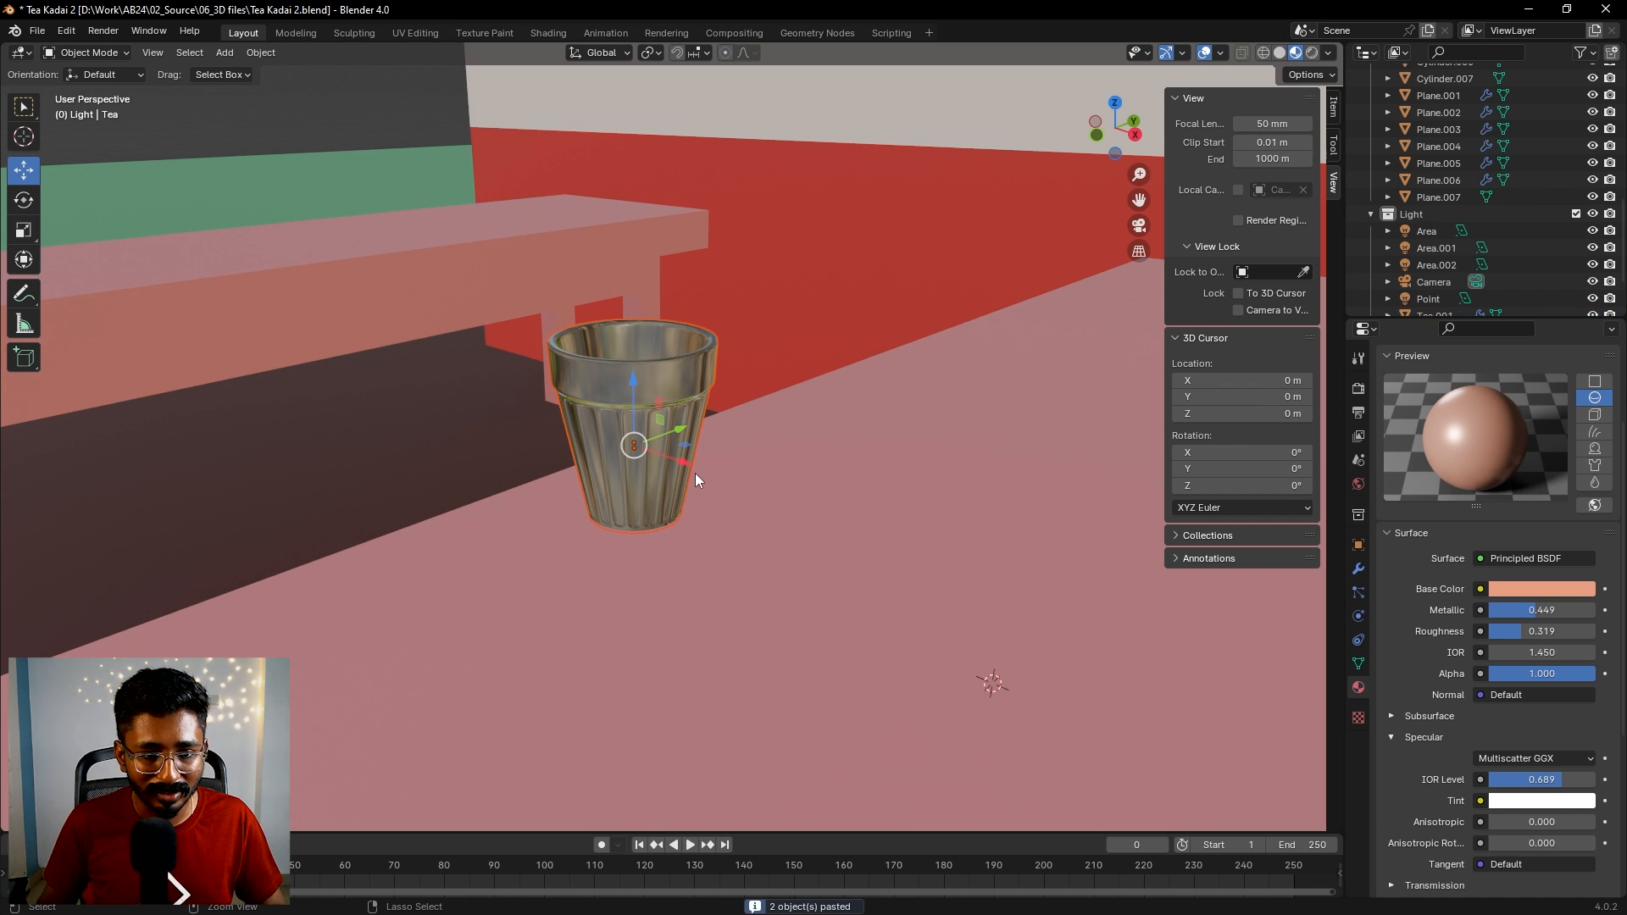
pyautogui.hotkey('ctrl', 'v')
pyautogui.press('g')
pyautogui.press('x')
pyautogui.click(889, 512)
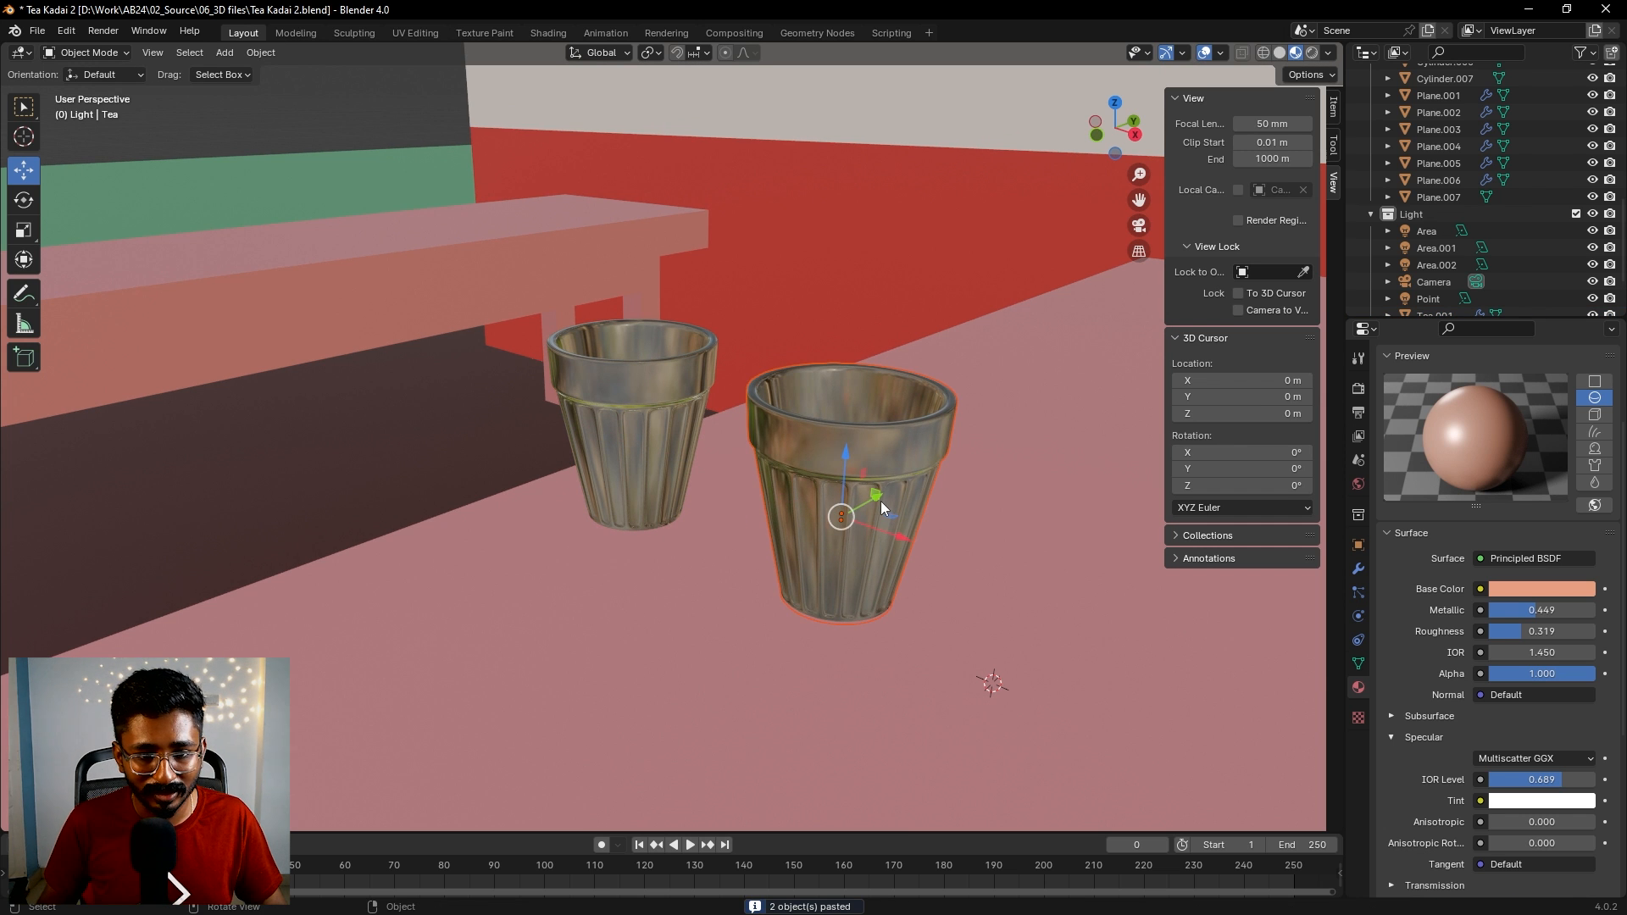
pyautogui.moveTo(866, 506); pyautogui.dragTo(938, 485)
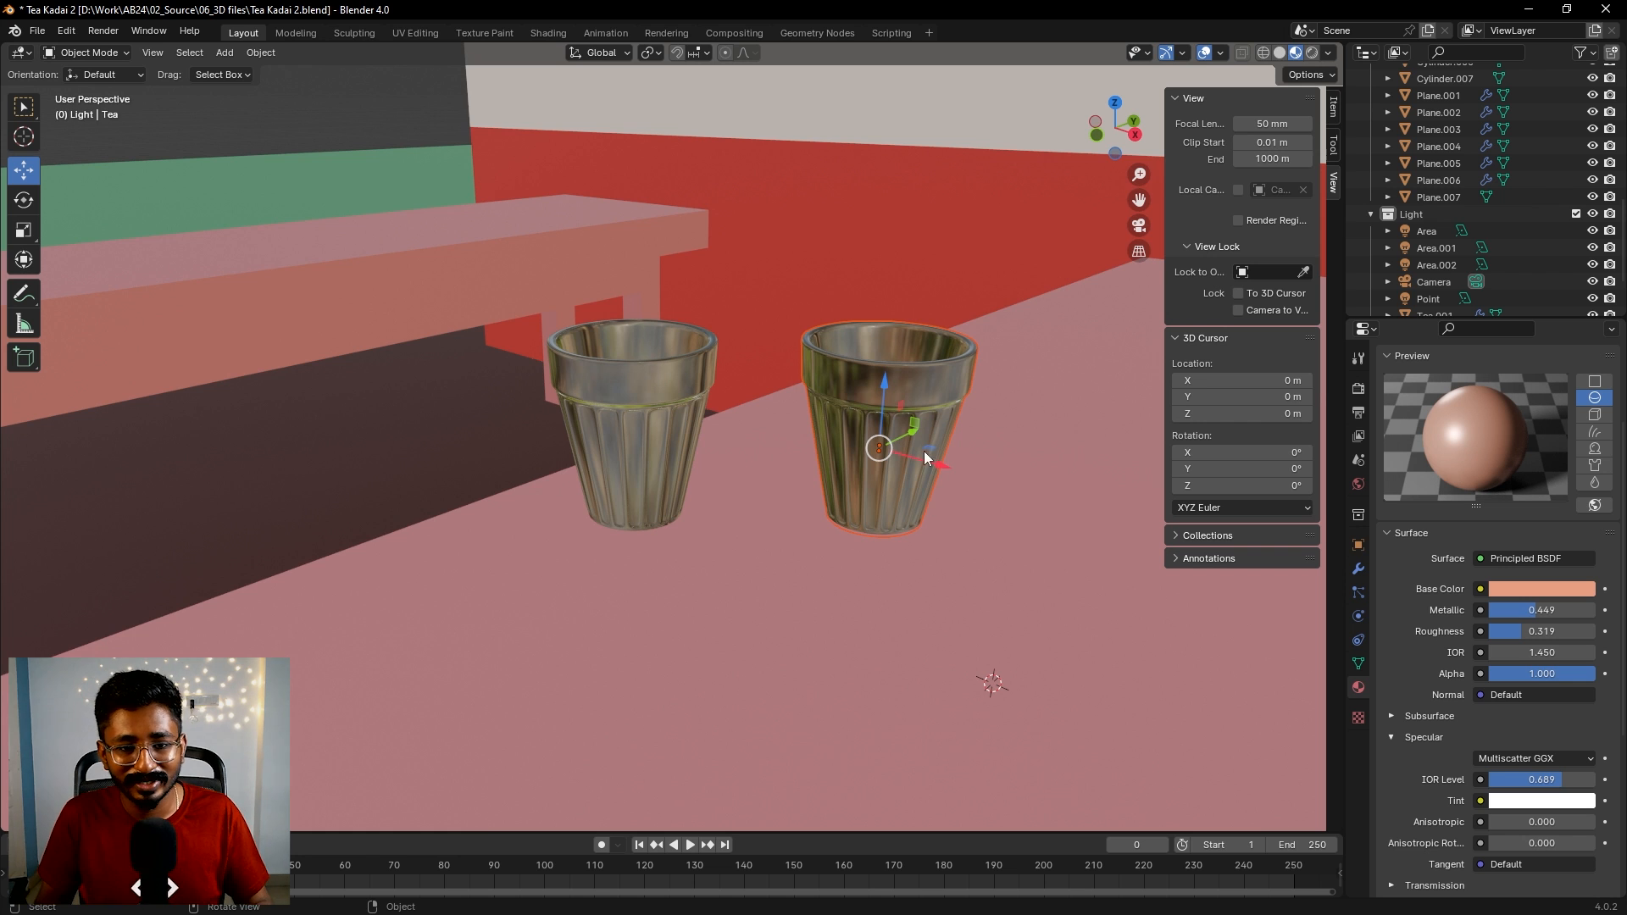
# - Show the scene in solid see-through shading and select only the tea inside the second small glass
pyautogui.moveTo(924, 450); pyautogui.dragTo(920, 442, button='middle')
pyautogui.keyDown('shift'); pyautogui.moveTo(712, 603); pyautogui.dragTo(734, 516, button='middle'); pyautogui.keyUp('shift')
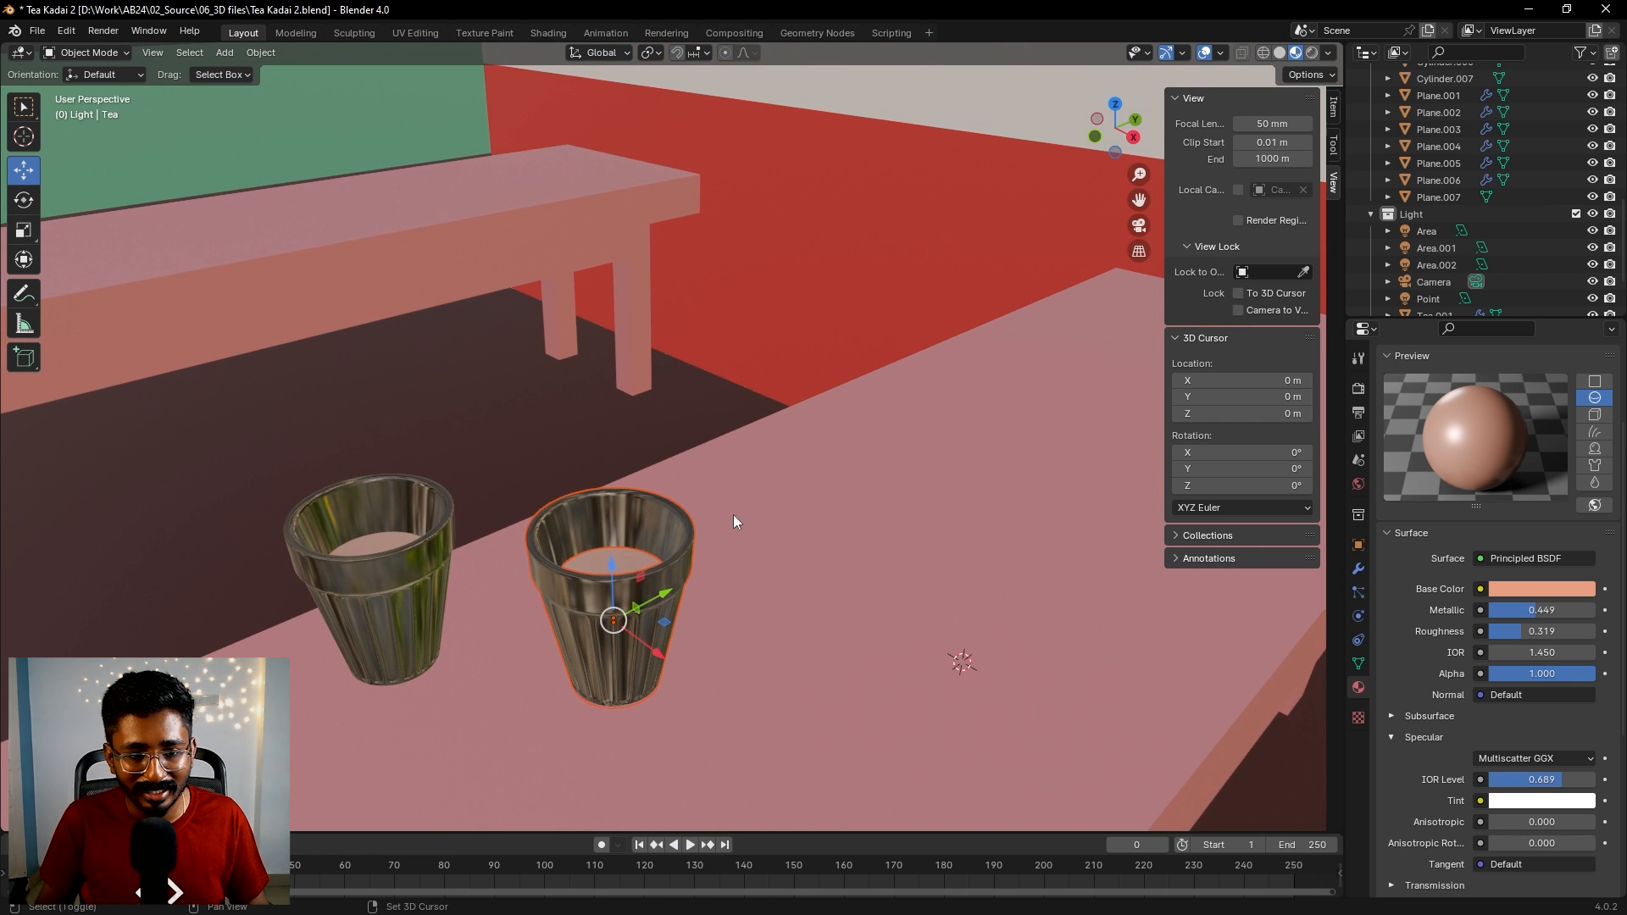
pyautogui.click(1241, 52)
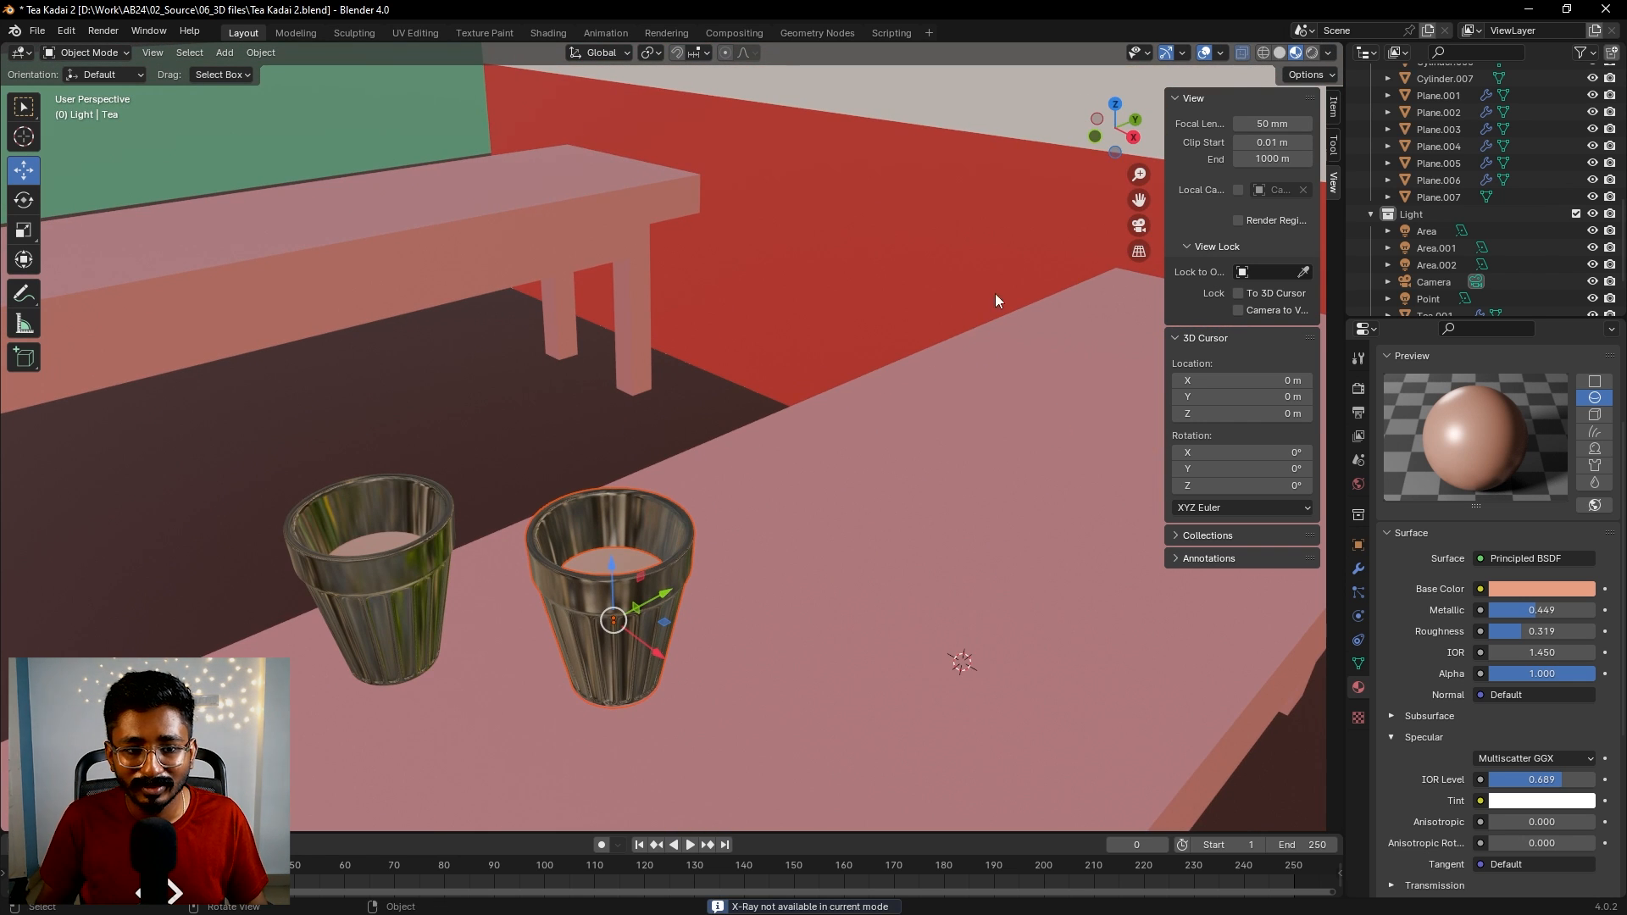
pyautogui.click(1280, 53)
pyautogui.click(635, 550)
pyautogui.moveTo(741, 545); pyautogui.dragTo(887, 340, button='middle')
pyautogui.click(867, 475)
pyautogui.click(887, 470)
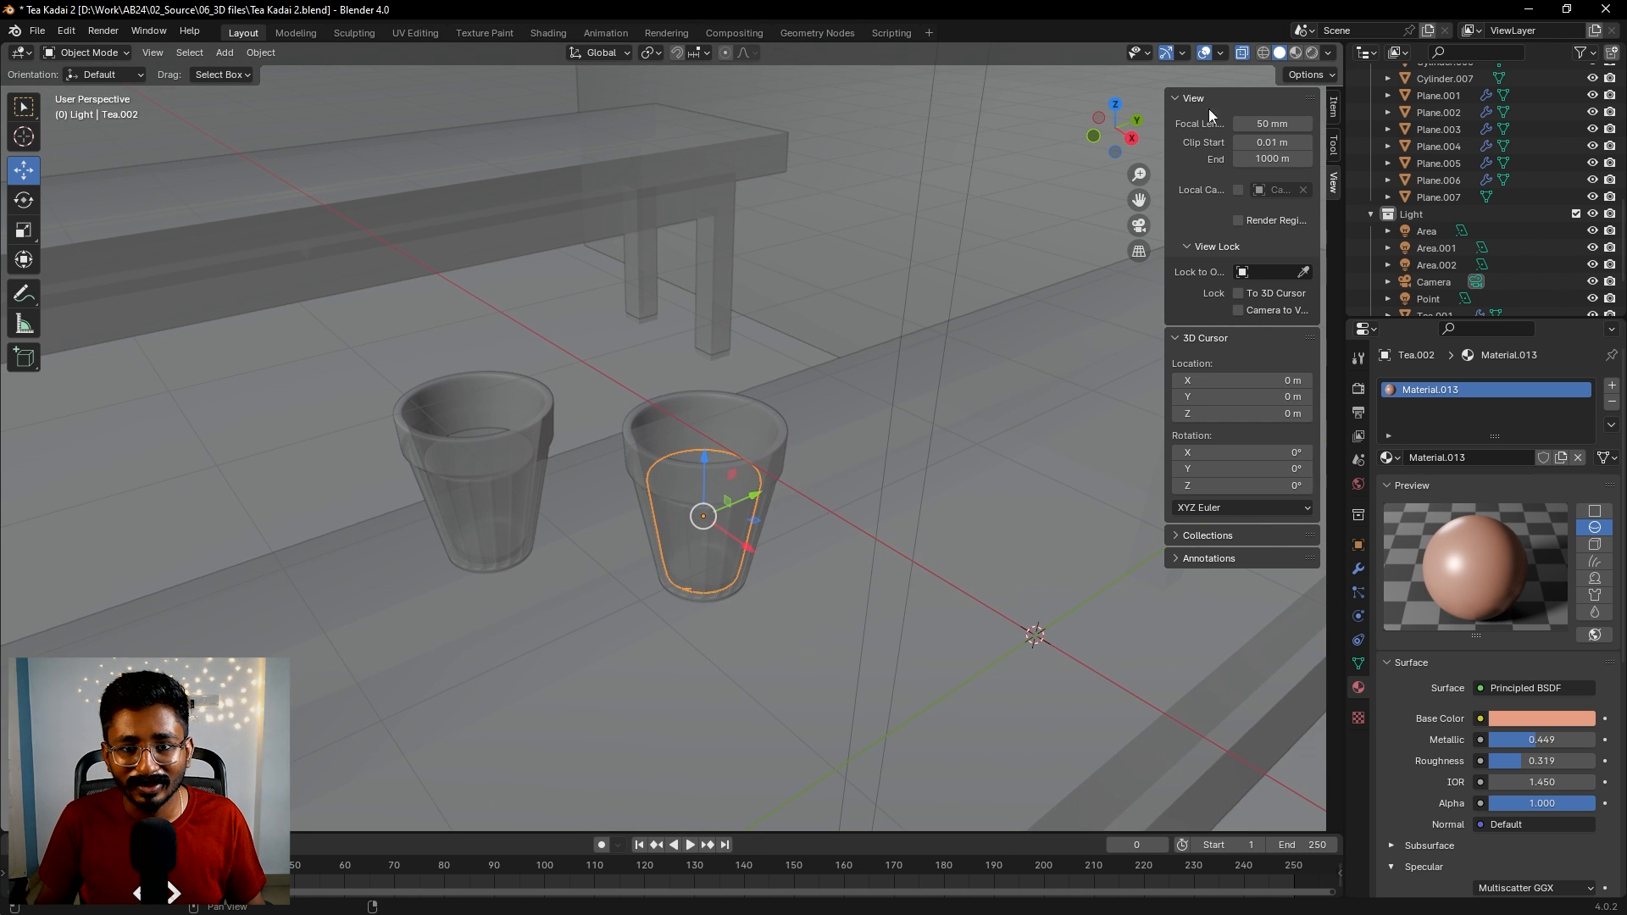
# - In the back orthographic view, edit the selected tea's mesh and lower its top vertices along Z to near the glass bottom
pyautogui.click(1138, 121)
pyautogui.keyDown('shift'); pyautogui.moveTo(552, 236); pyautogui.dragTo(1200, 430, button='middle'); pyautogui.keyUp('shift')
pyautogui.scroll(7, 777, 276)
pyautogui.keyDown('shift'); pyautogui.moveTo(1027, 232); pyautogui.dragTo(781, 568, button='middle'); pyautogui.keyUp('shift')
pyautogui.scroll(3, 807, 267)
pyautogui.keyDown('shift'); pyautogui.moveTo(965, 222); pyautogui.dragTo(838, 420, button='middle'); pyautogui.keyUp('shift')
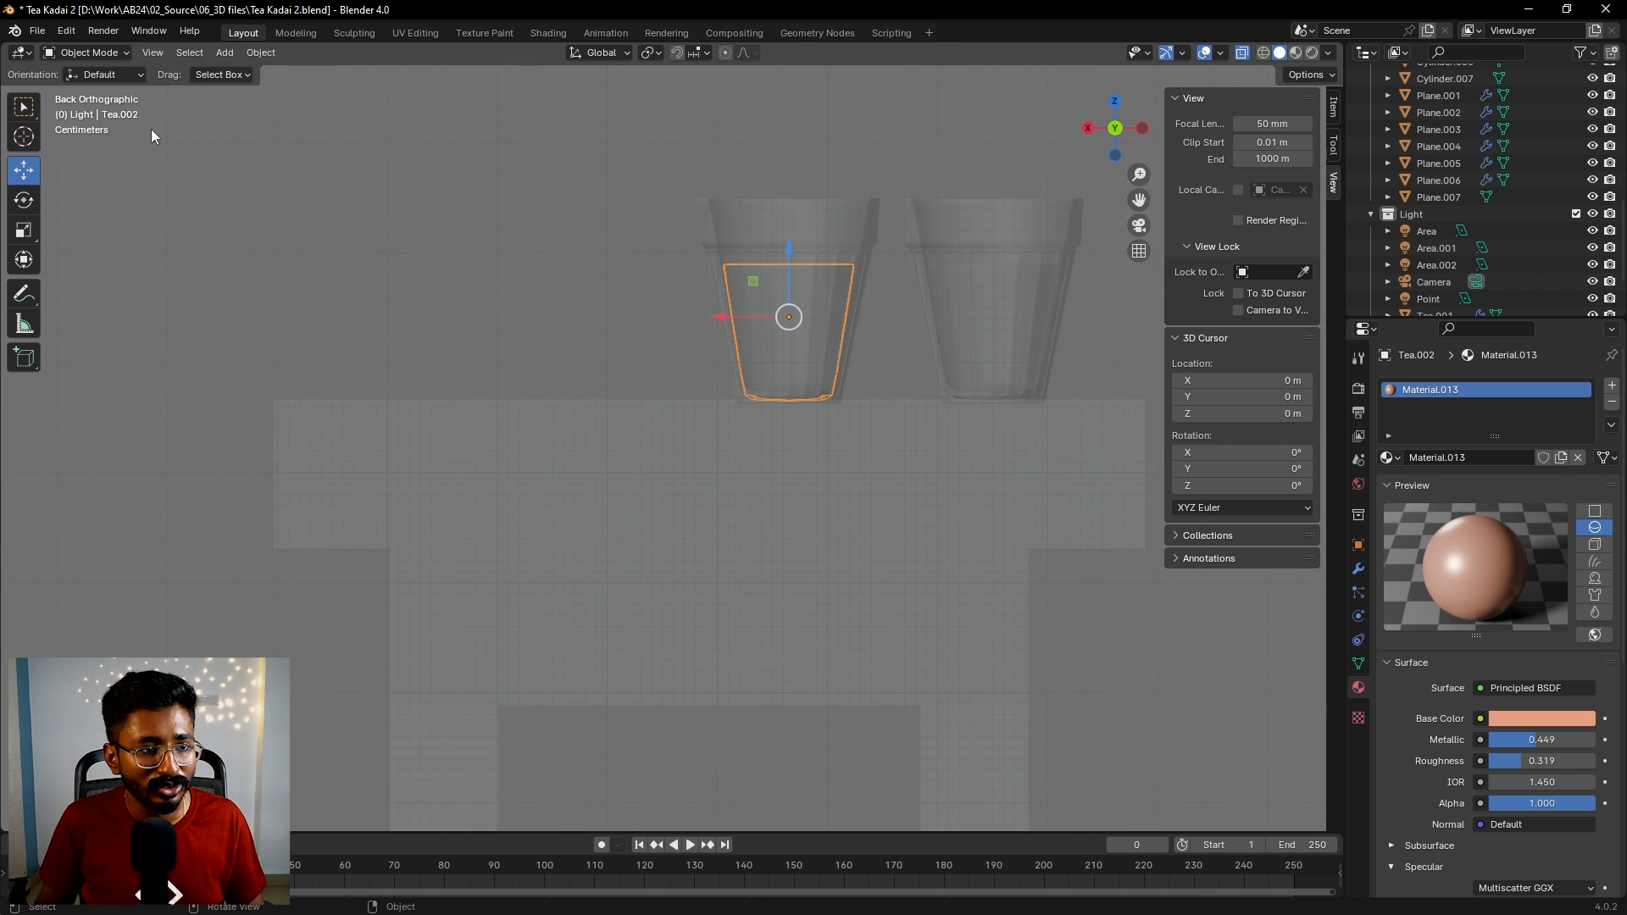
pyautogui.click(110, 53)
pyautogui.click(136, 80)
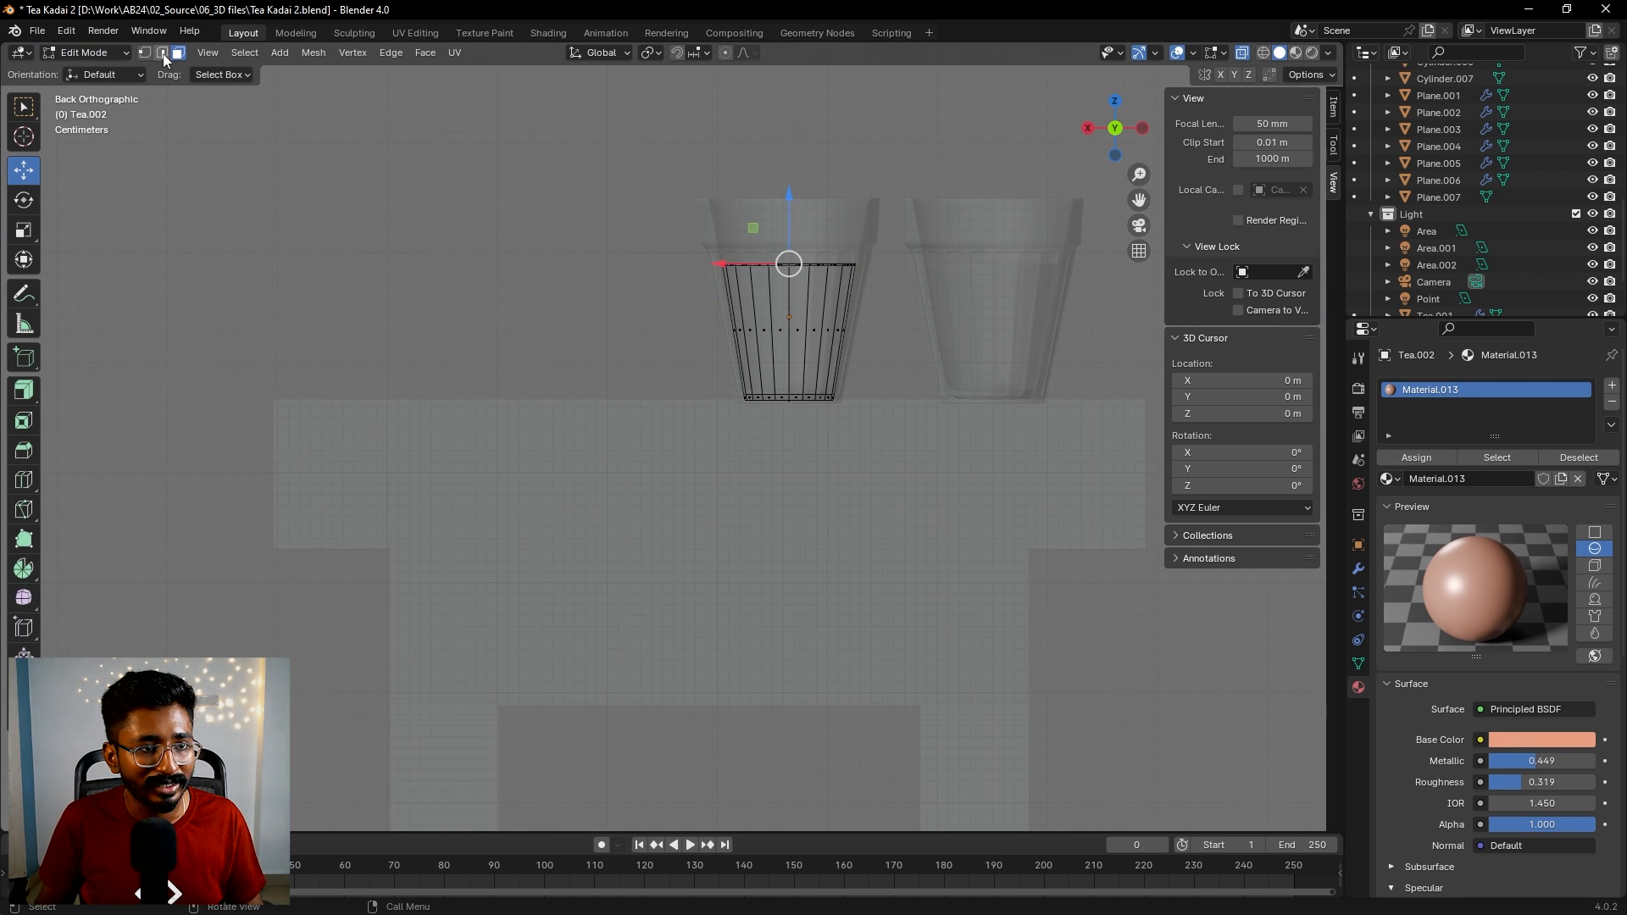
pyautogui.click(144, 53)
pyautogui.moveTo(790, 193); pyautogui.dragTo(790, 294)
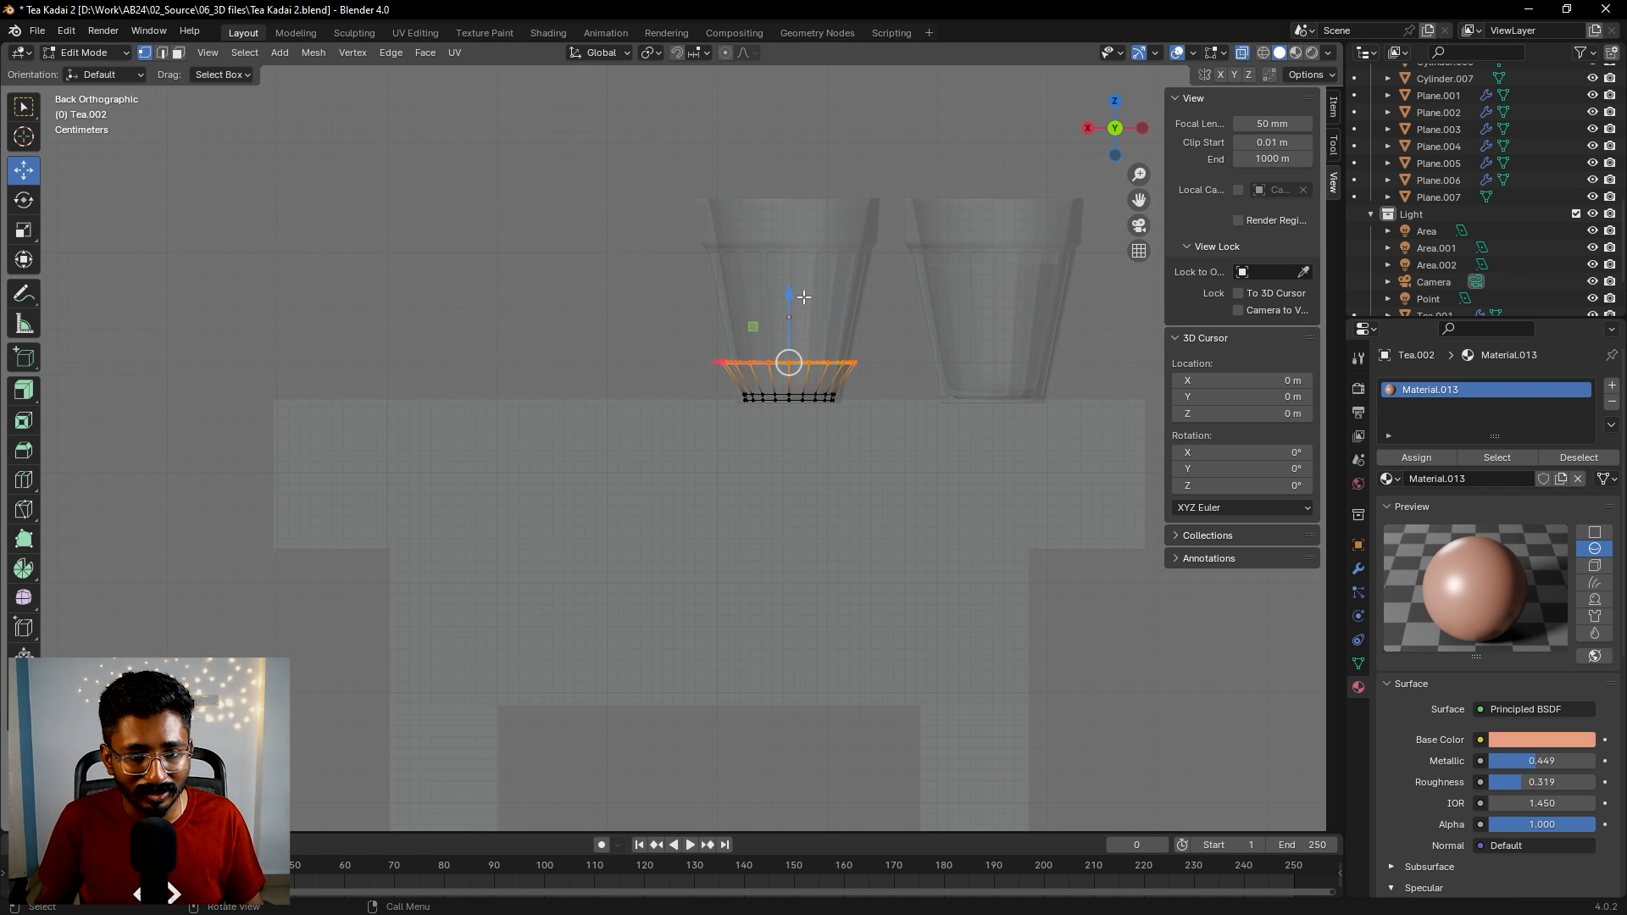
# - Scale the tea's top vertices to about 0.77 to fit inside the glass and return to Object Mode
pyautogui.press('s')
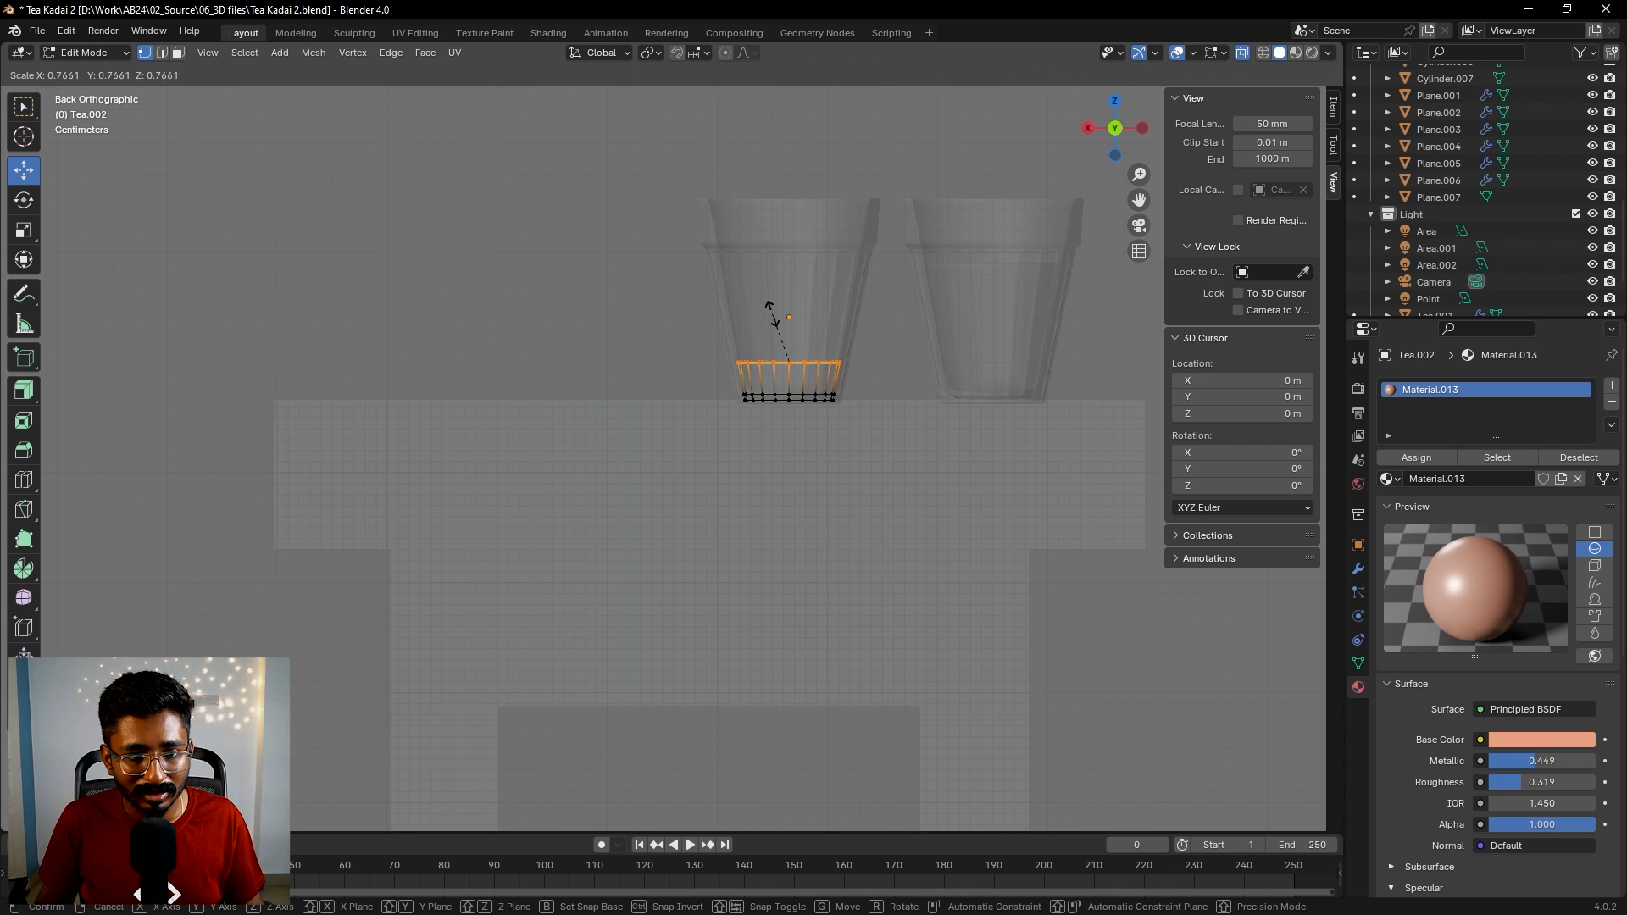
pyautogui.click(769, 304)
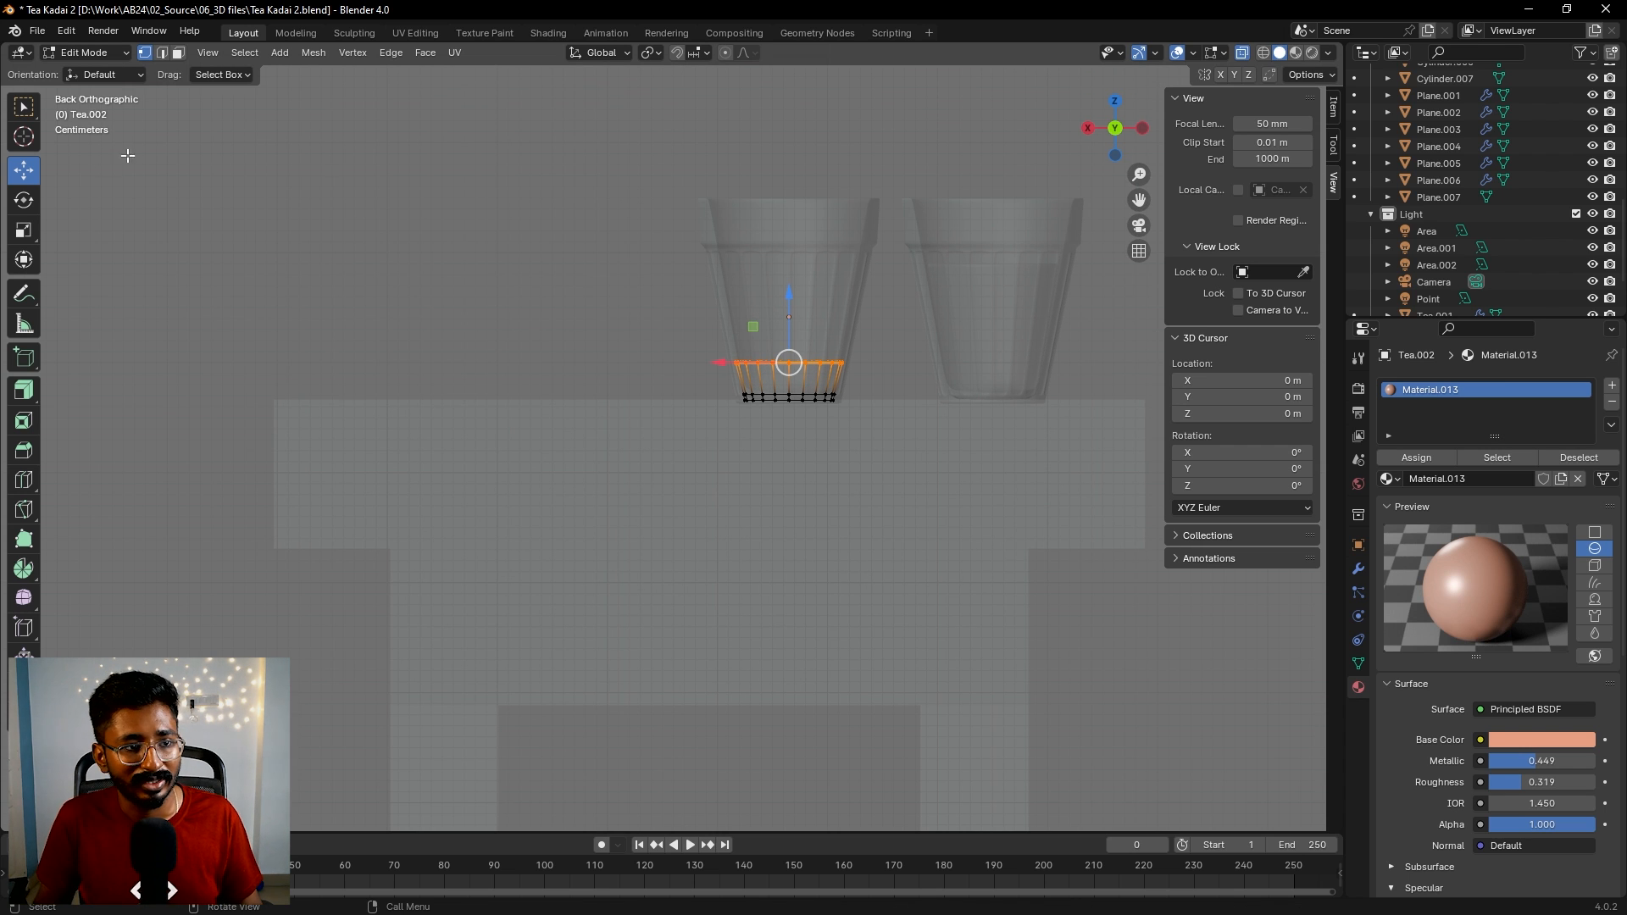
pyautogui.click(93, 54)
pyautogui.click(85, 69)
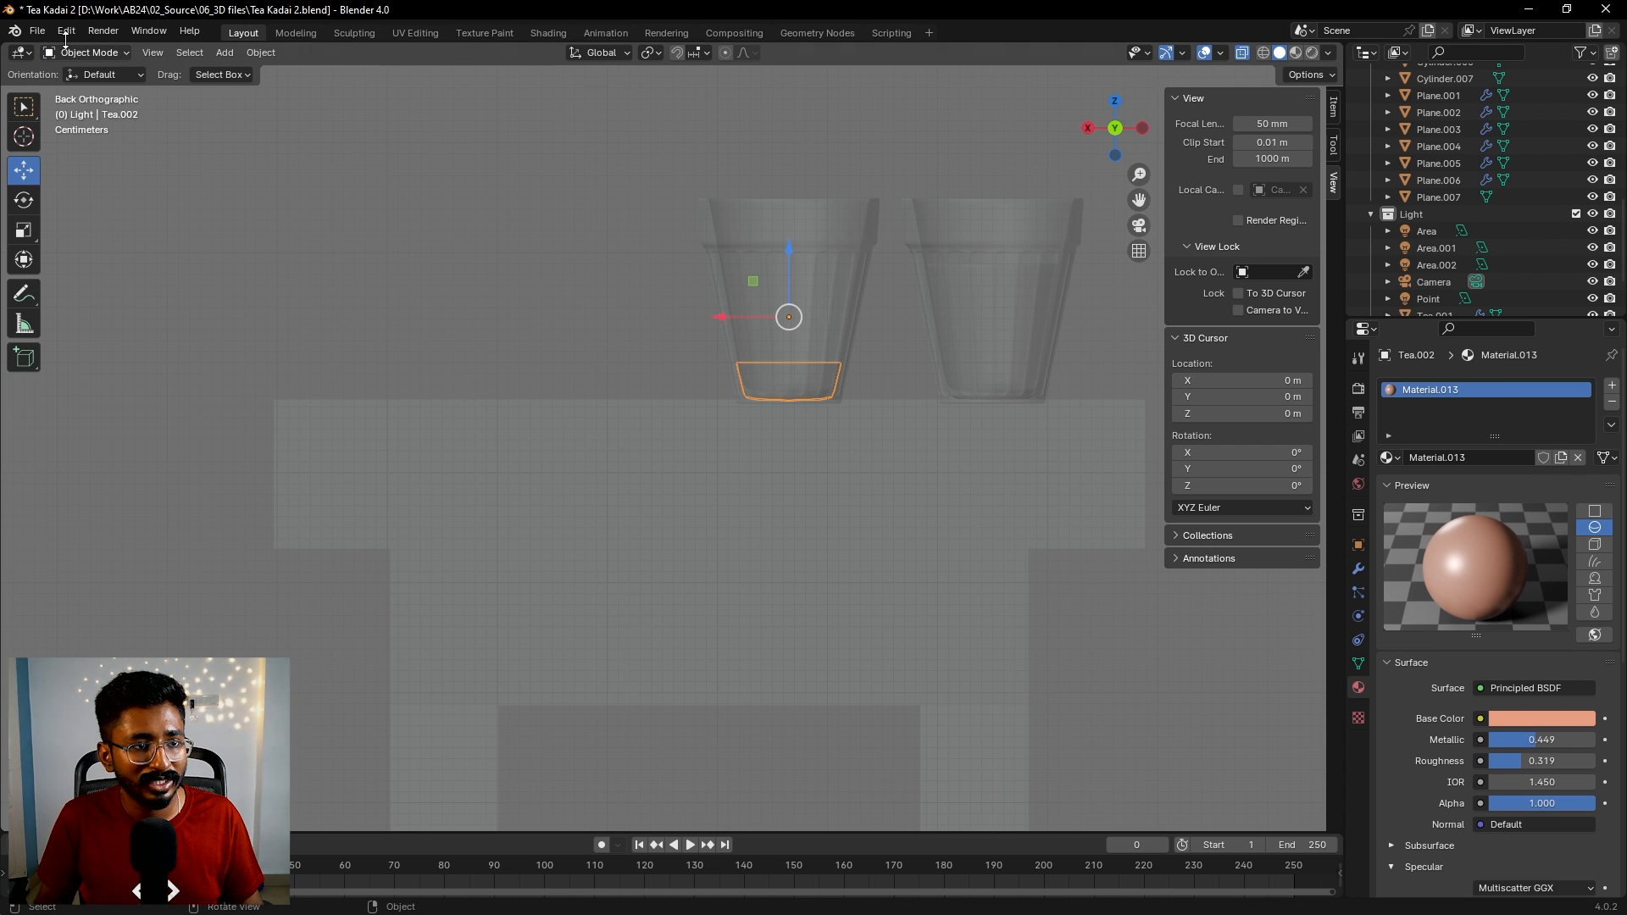
# - Check the whole scene in rendered shading through the isometric camera
pyautogui.moveTo(933, 270); pyautogui.dragTo(836, 370, button='middle')
pyautogui.scroll(-8, 731, 312)
pyautogui.scroll(5, 654, 432)
pyautogui.scroll(3, 659, 417)
pyautogui.moveTo(702, 403); pyautogui.dragTo(582, 397, button='middle')
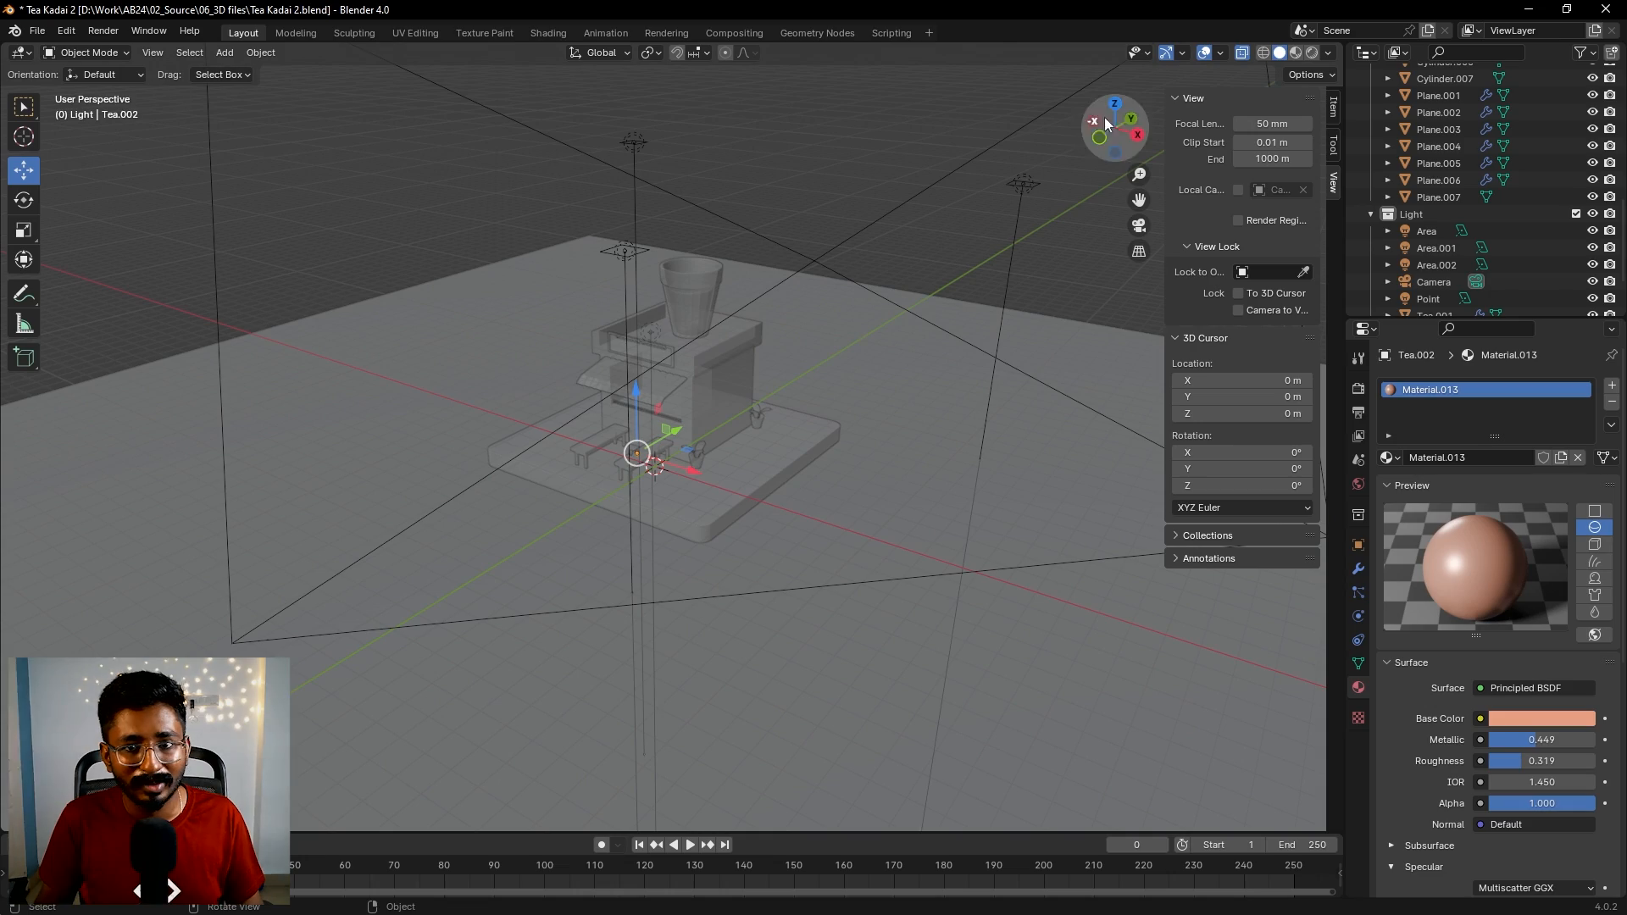
pyautogui.click(1312, 53)
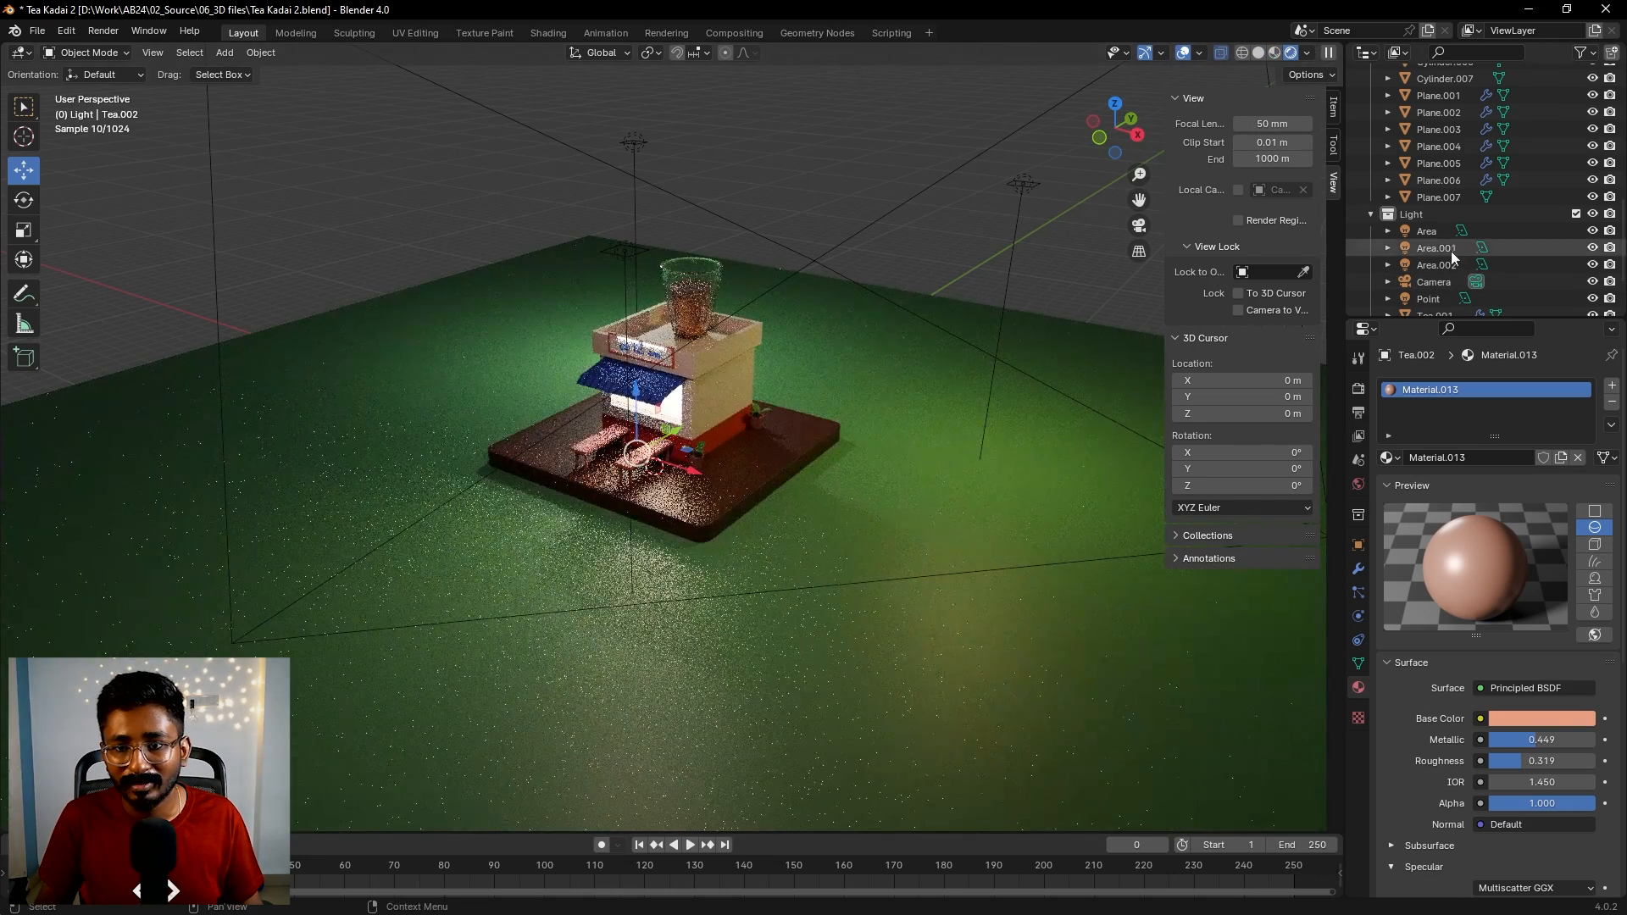
pyautogui.click(1139, 227)
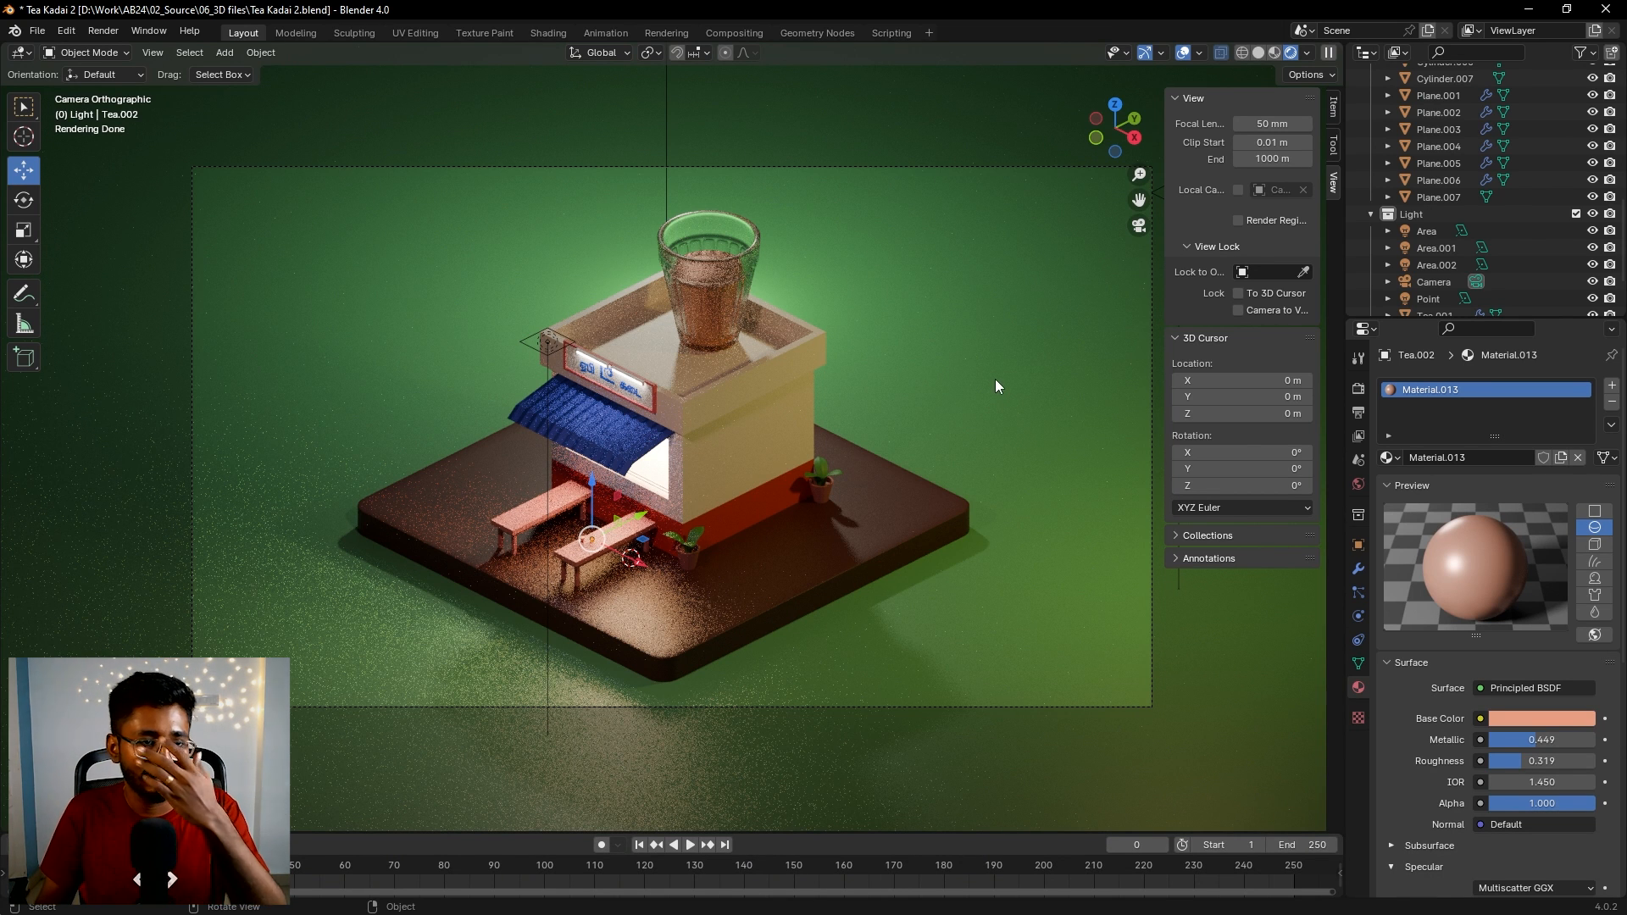
# - Set the maximum samples to 512 for both the viewport and the render in the Cycles sampling settings
pyautogui.click(1359, 389)
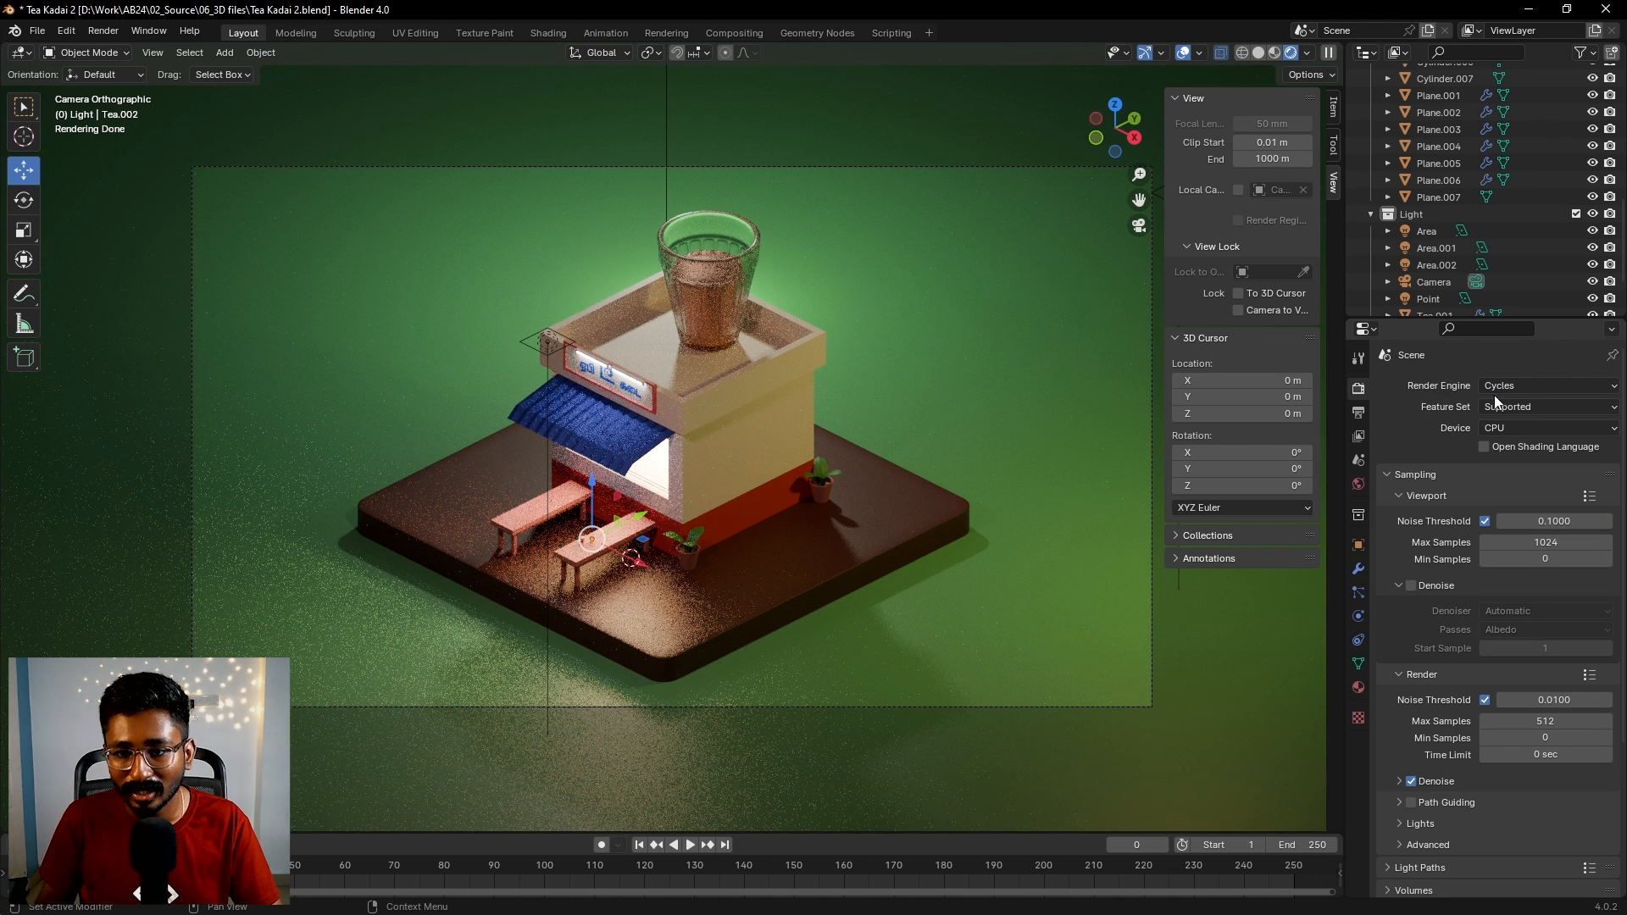
pyautogui.click(1523, 431)
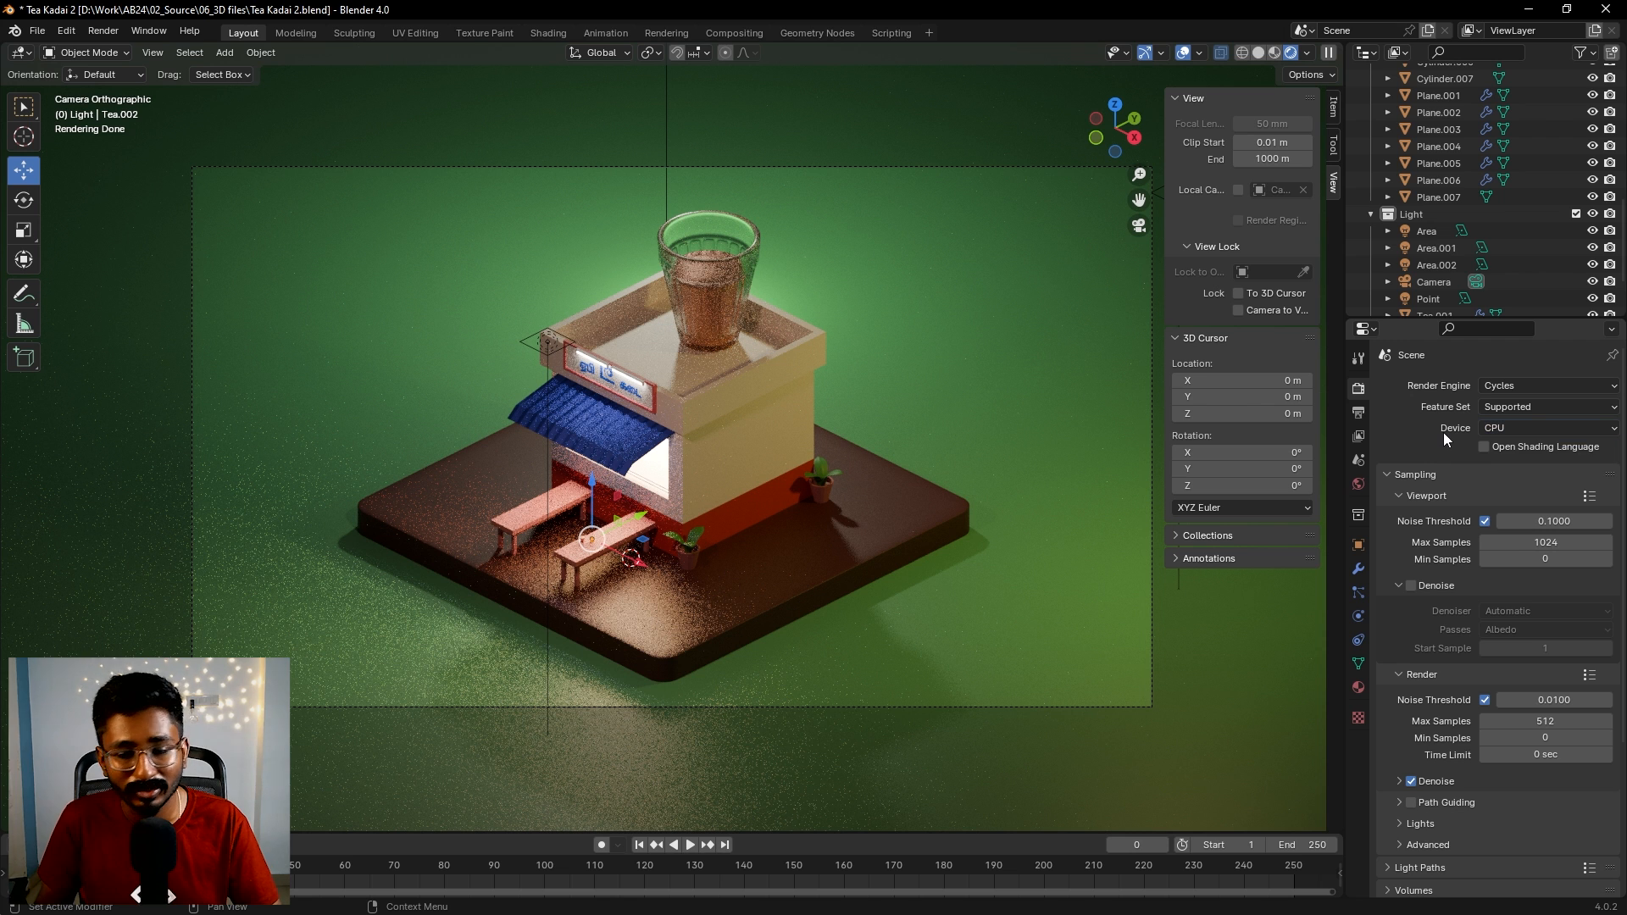
pyautogui.scroll(-2, 1444, 433)
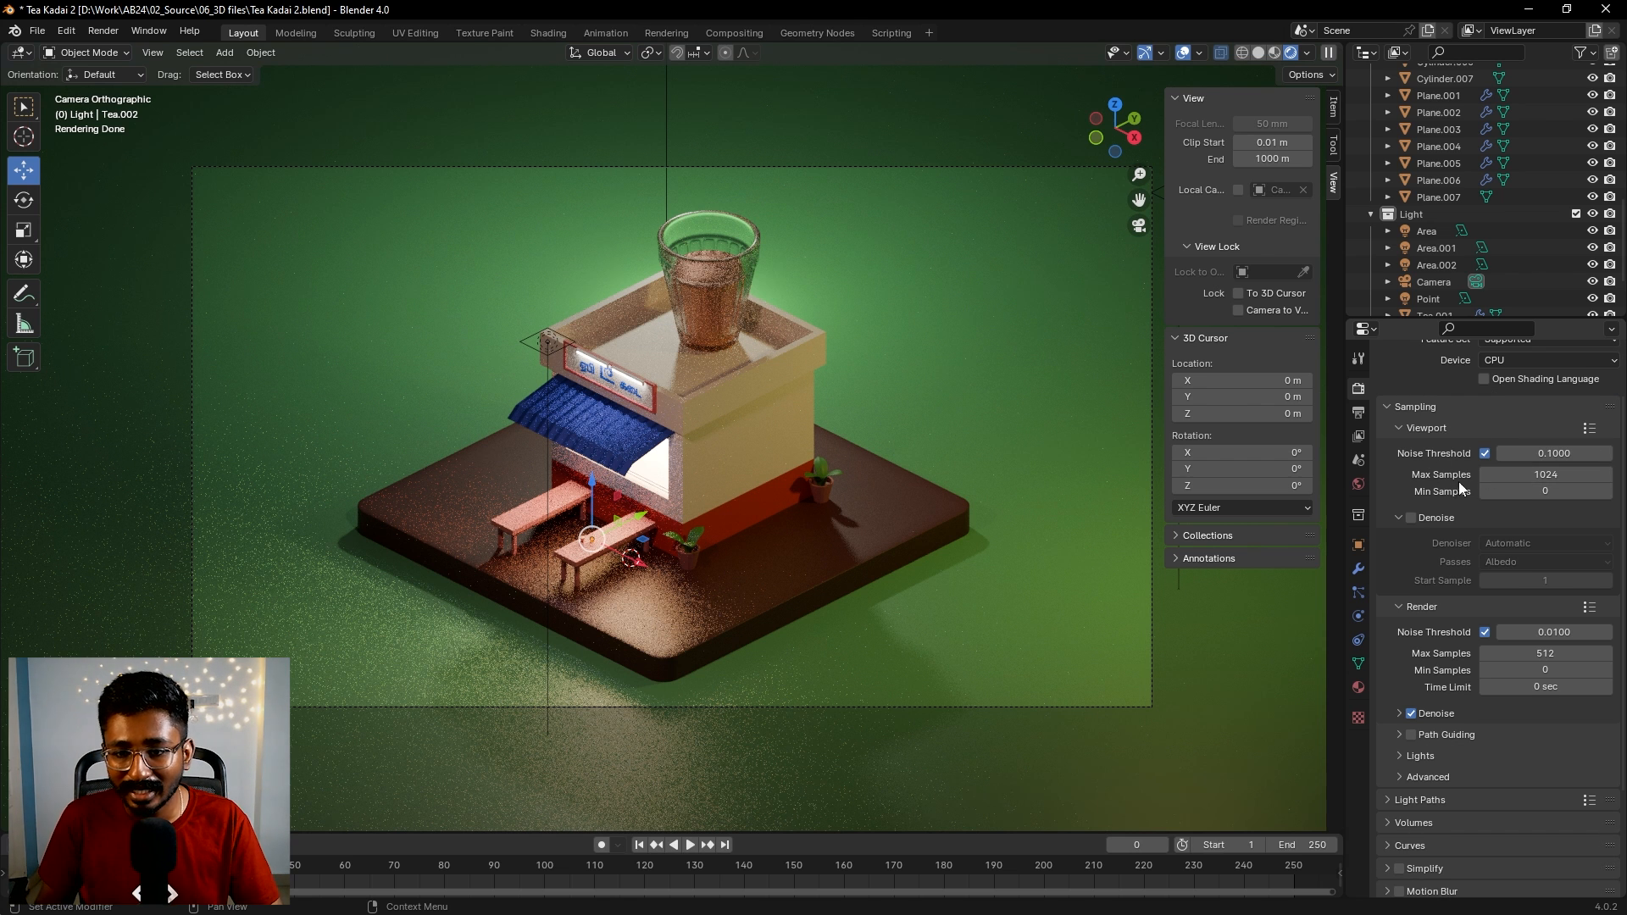
pyautogui.click(1579, 475)
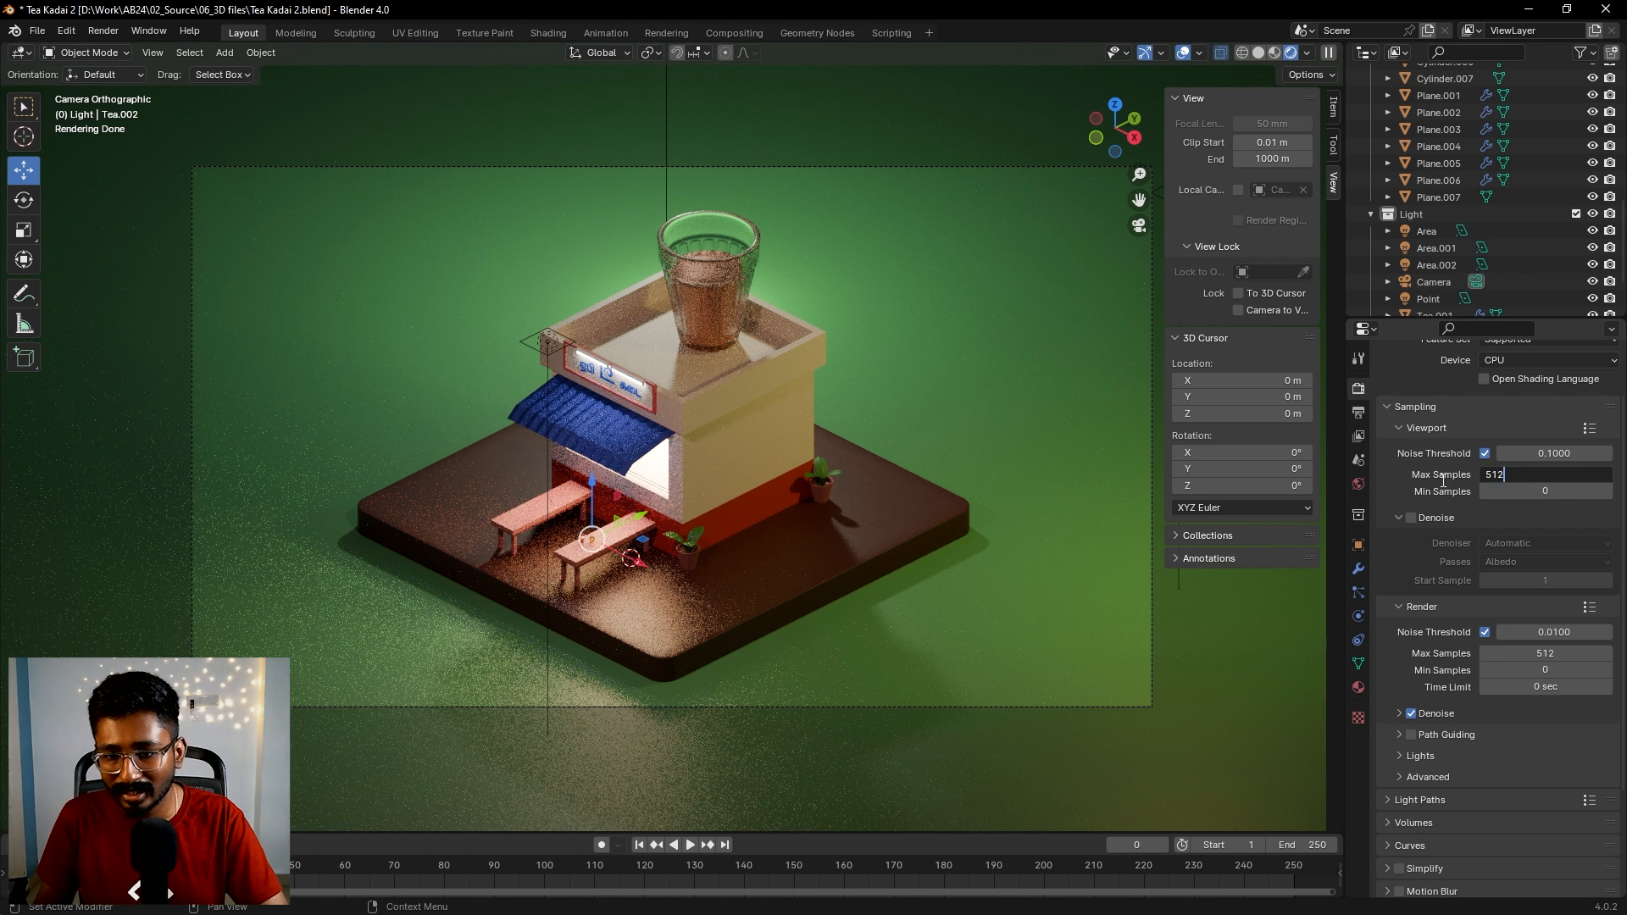
pyautogui.press('Return')
pyautogui.click(1547, 653)
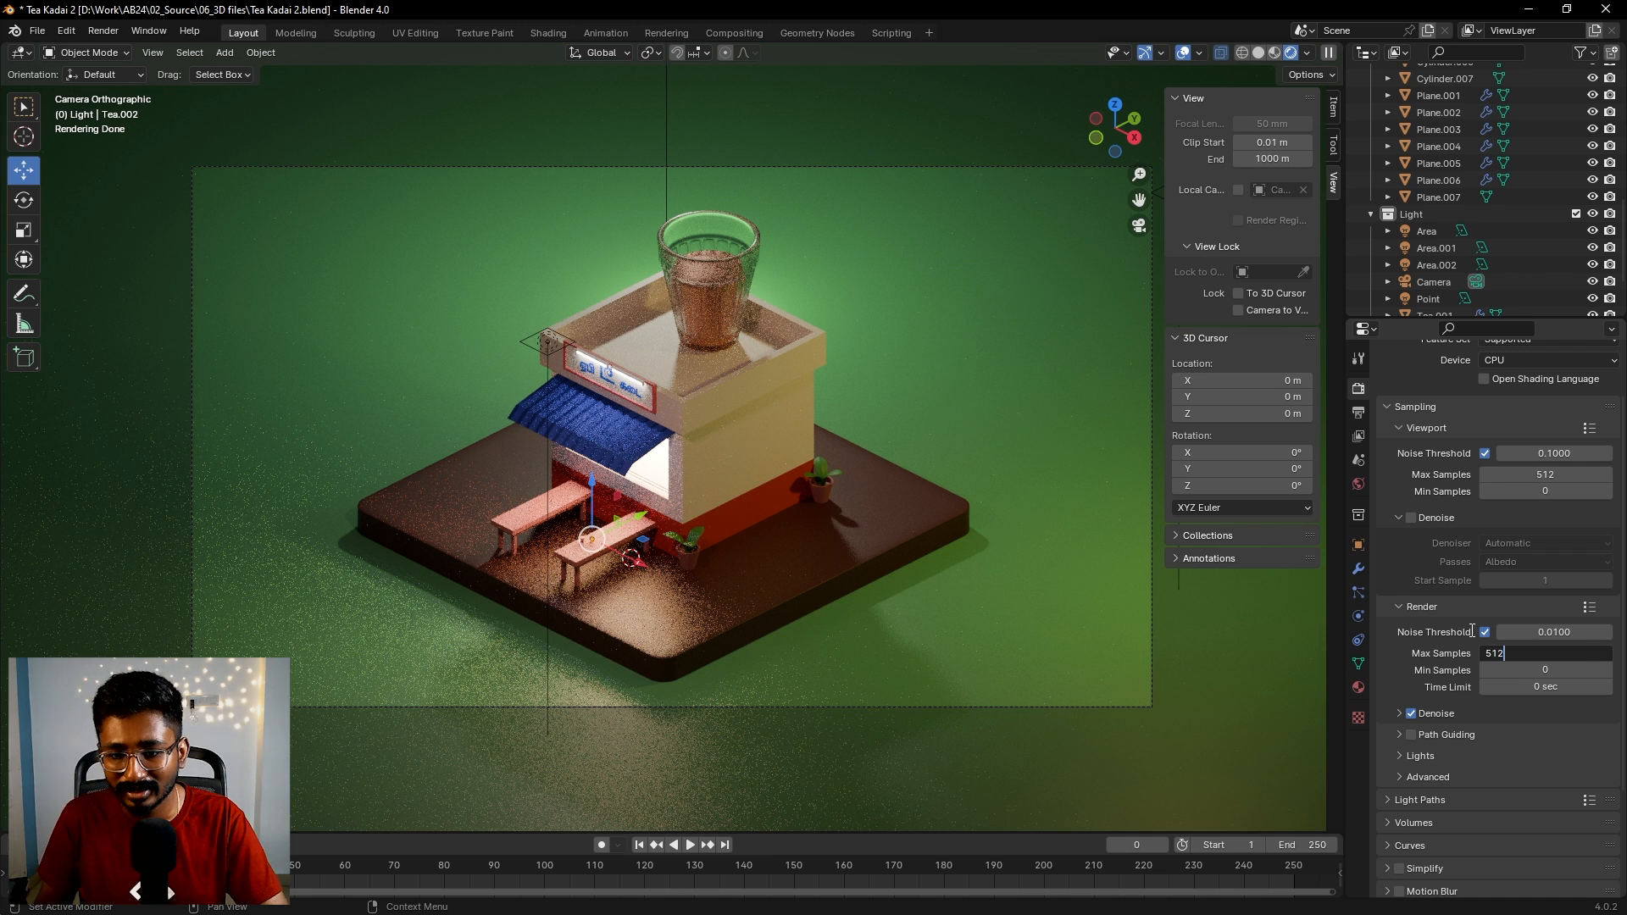
pyautogui.press('Return')
pyautogui.scroll(-2, 1458, 644)
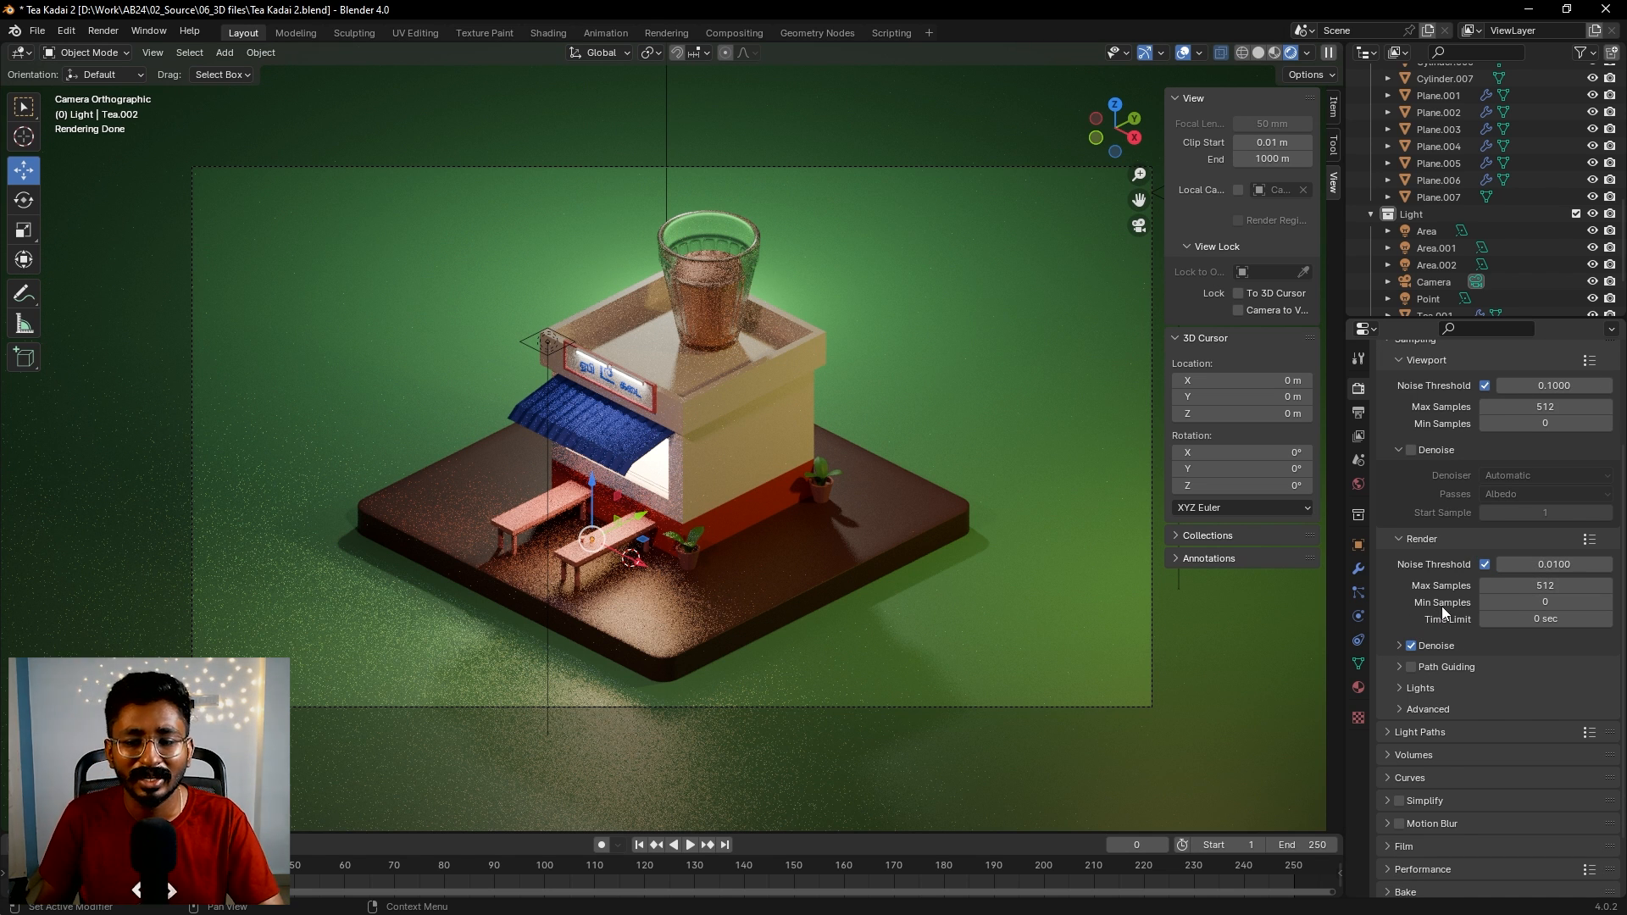
pyautogui.scroll(-2, 1431, 573)
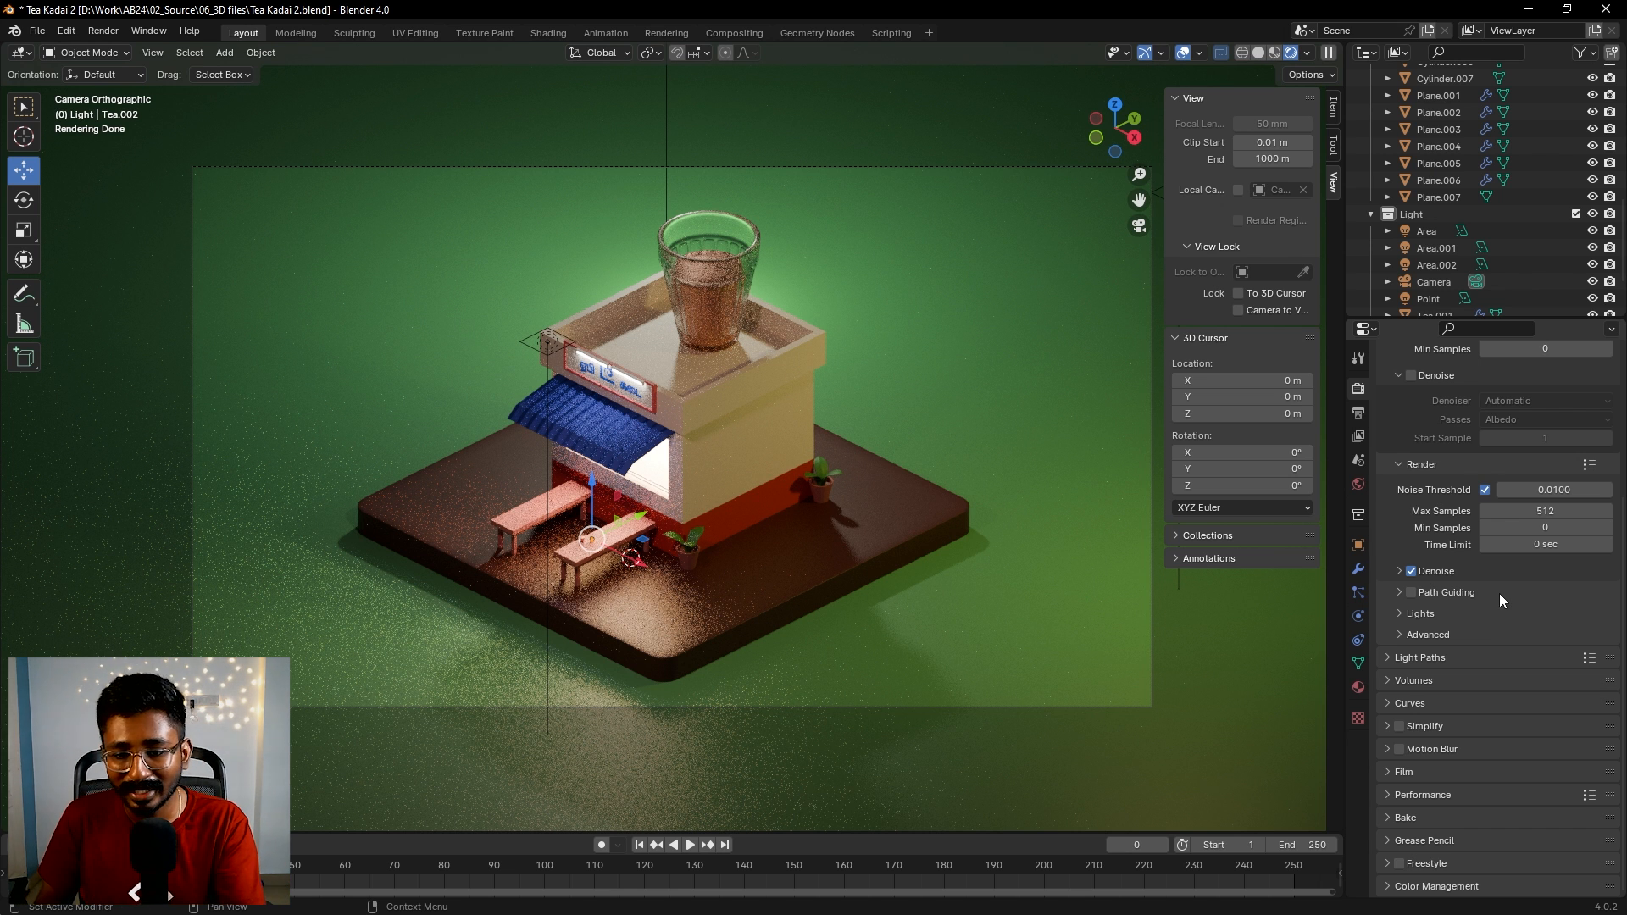
pyautogui.scroll(5, 1448, 636)
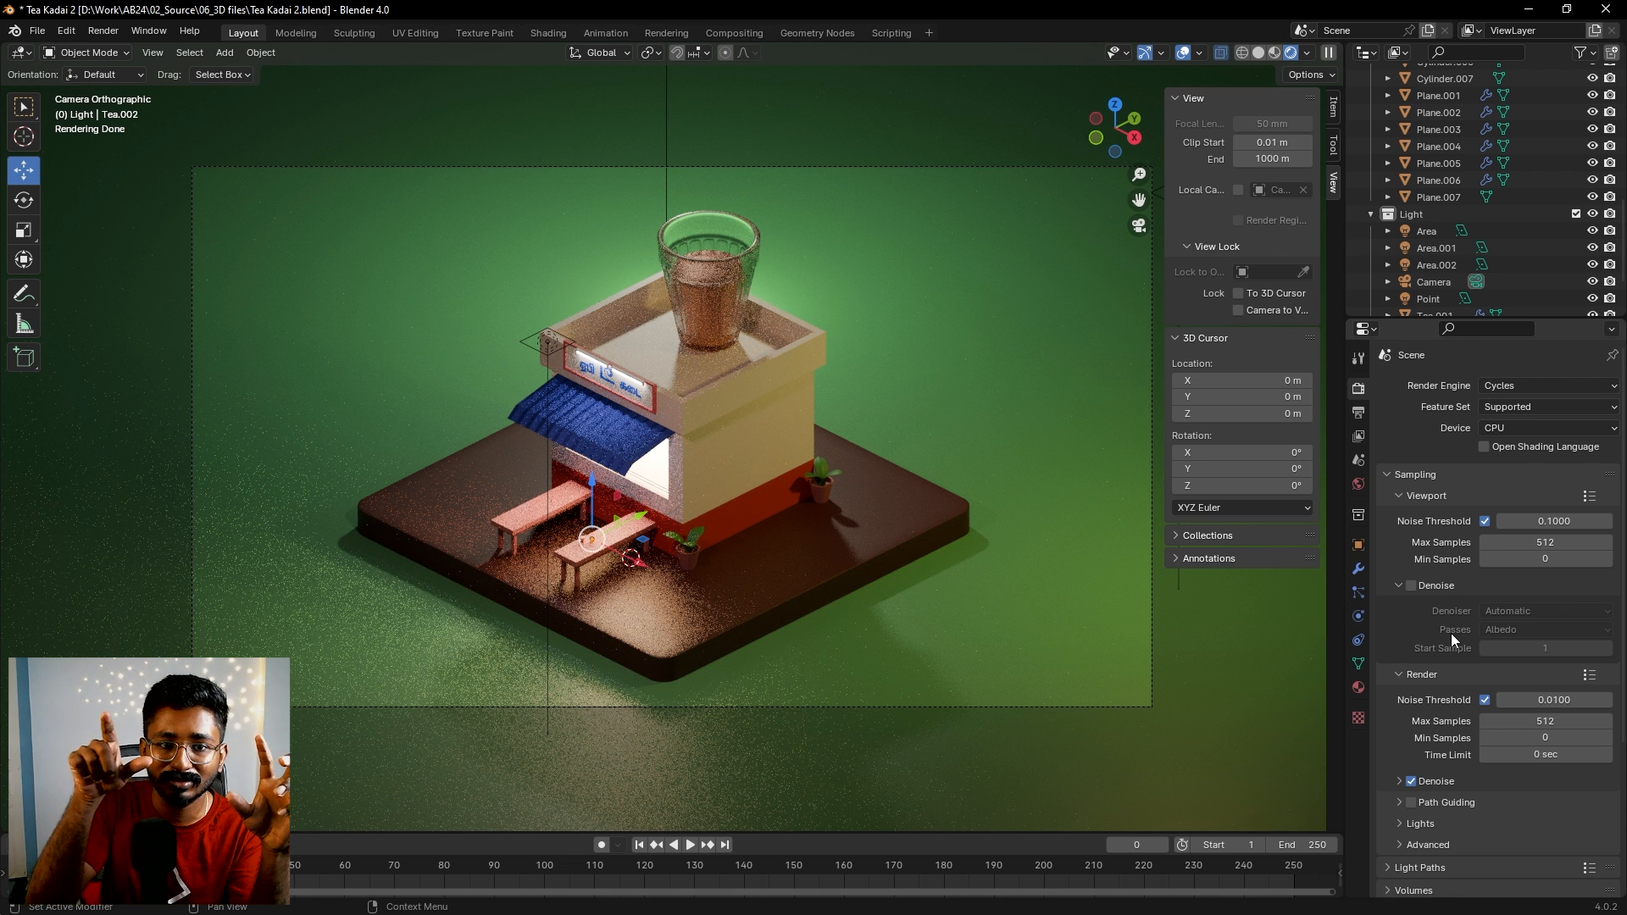
# - Set the output's horizontal resolution to 1080 px for a square render frame
pyautogui.click(1359, 415)
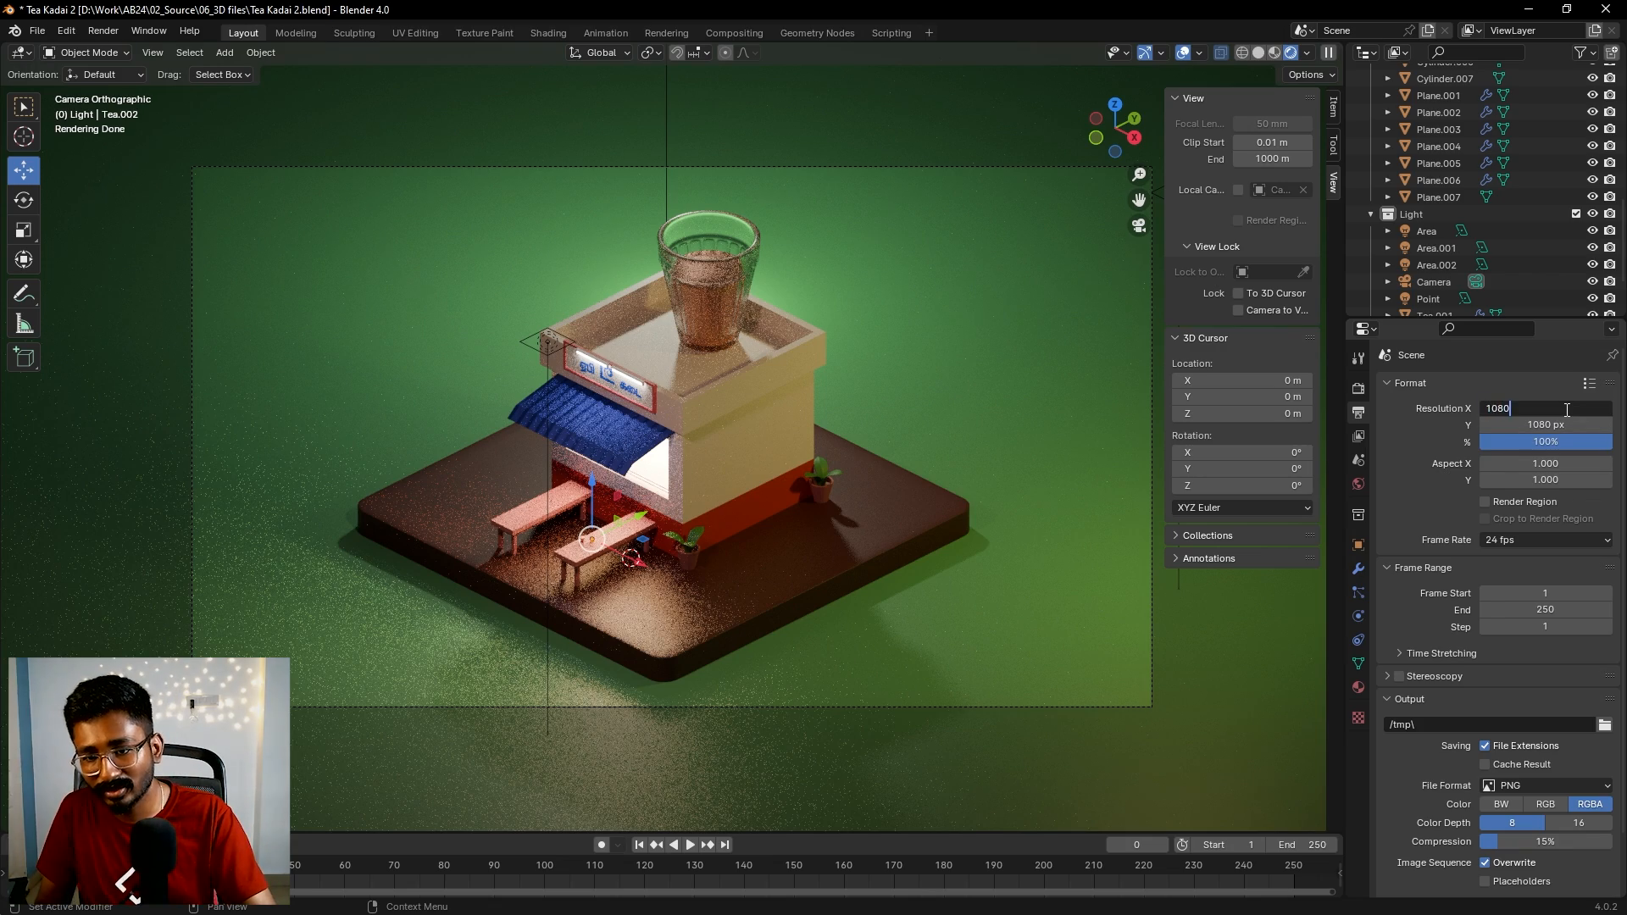
pyautogui.click(1567, 410)
pyautogui.write('1080')
pyautogui.press('Return')
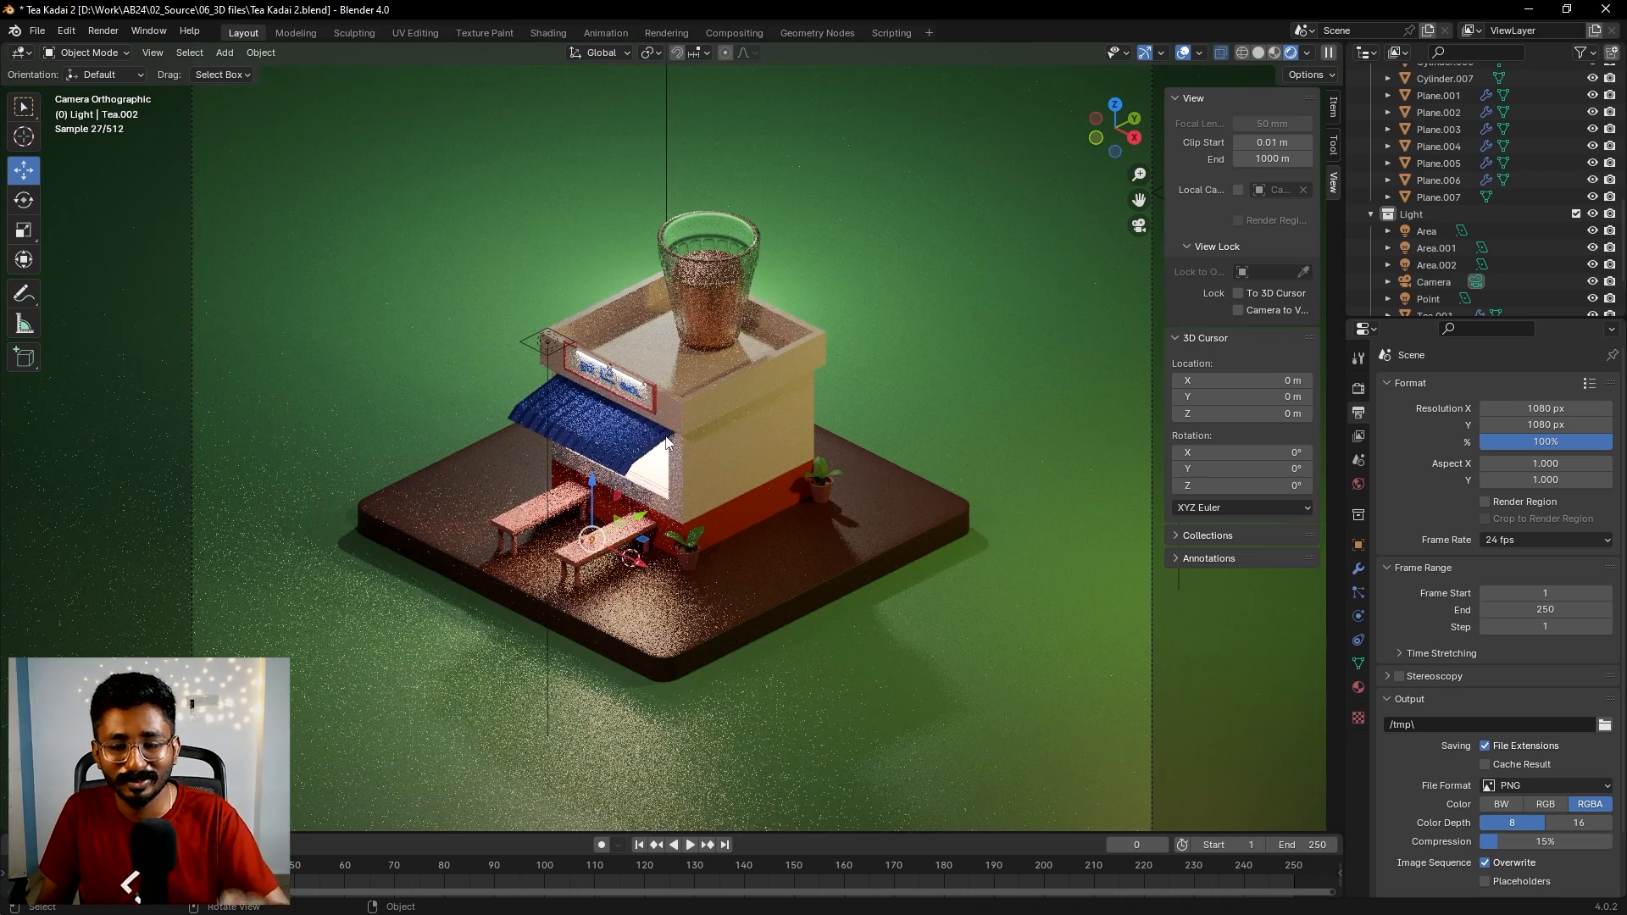
pyautogui.scroll(-4, 1007, 440)
pyautogui.scroll(2, 876, 434)
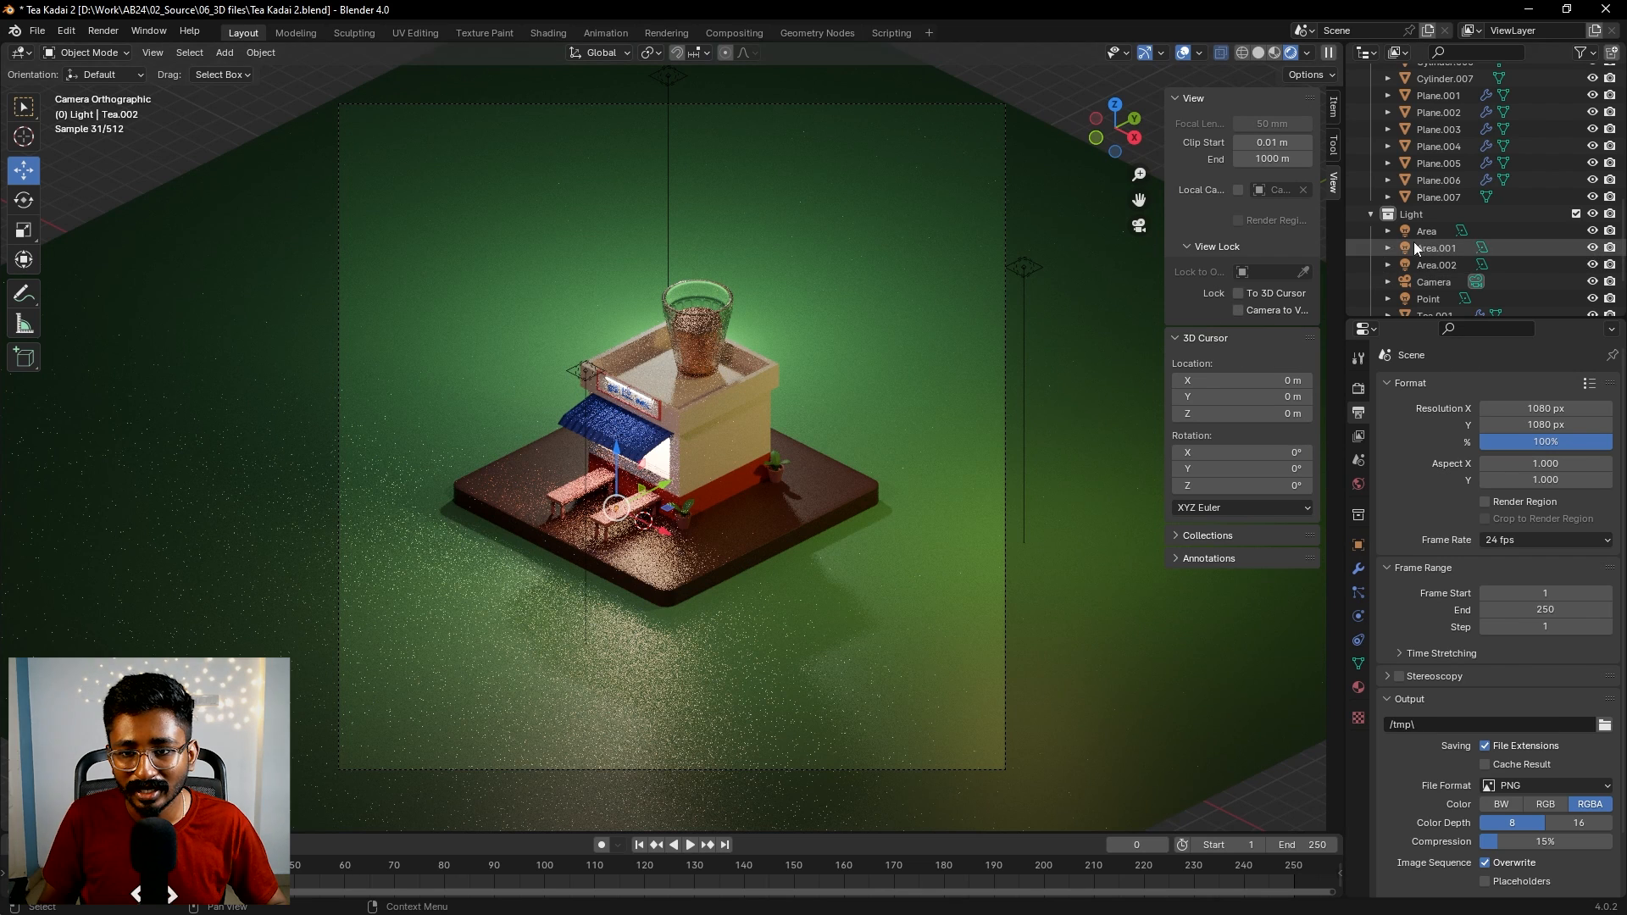
# - Lock the camera to the view, set its orthographic scale to 20.7 and shift the framing so the shop sits centred
pyautogui.scroll(-3, 1413, 241)
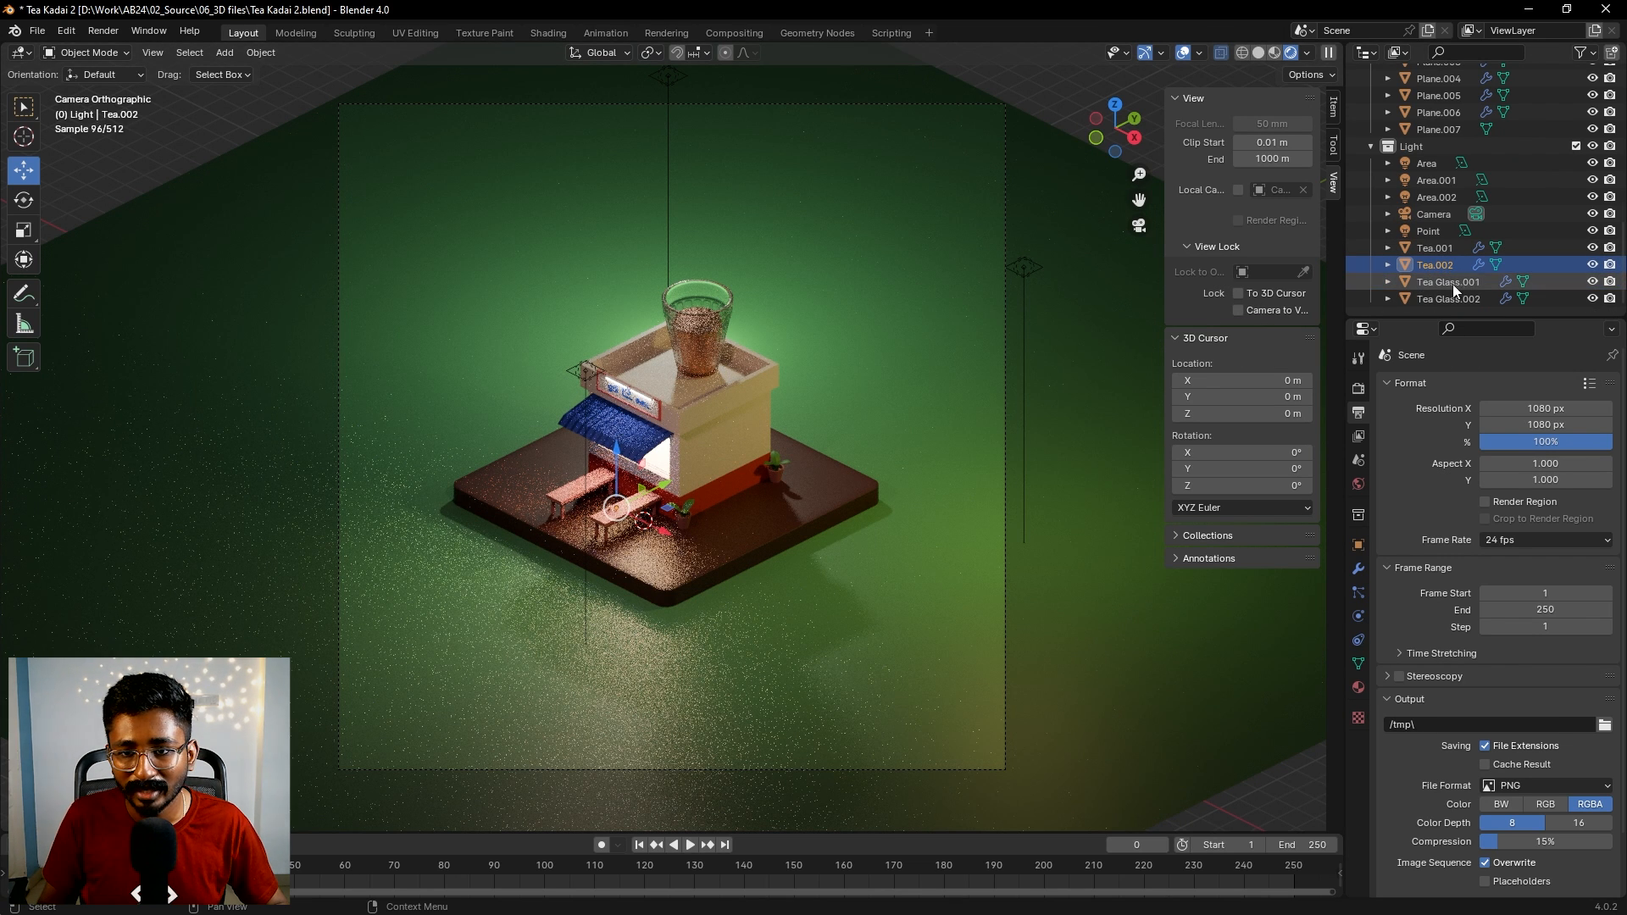
pyautogui.click(1441, 217)
pyautogui.click(1272, 310)
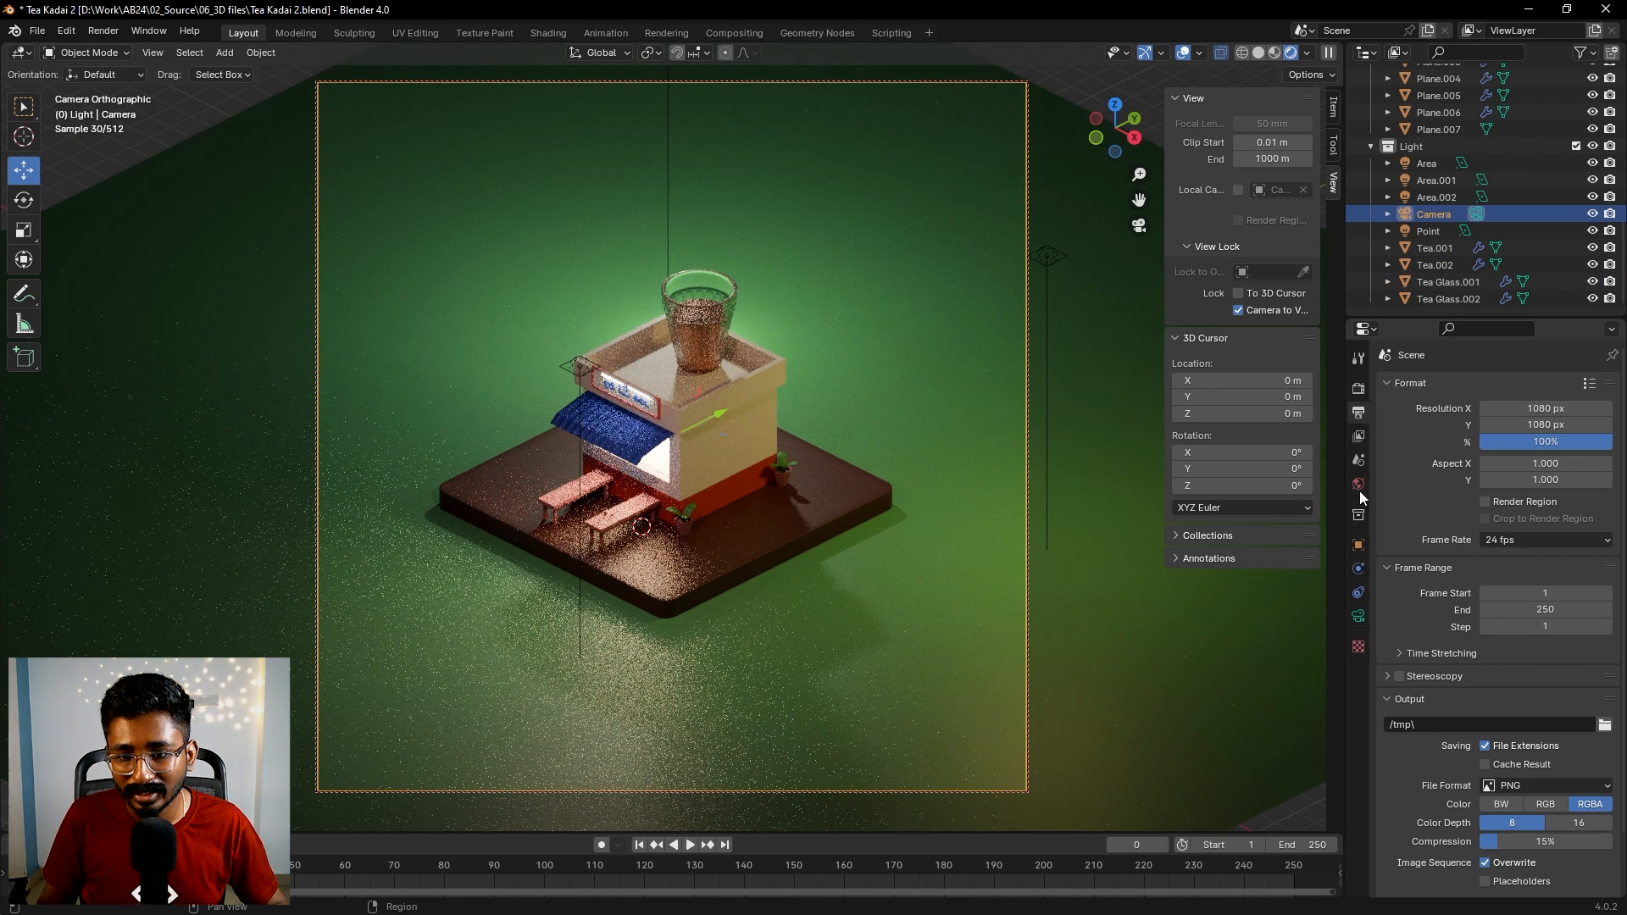
pyautogui.click(1359, 616)
pyautogui.moveTo(1530, 471); pyautogui.dragTo(1480, 471)
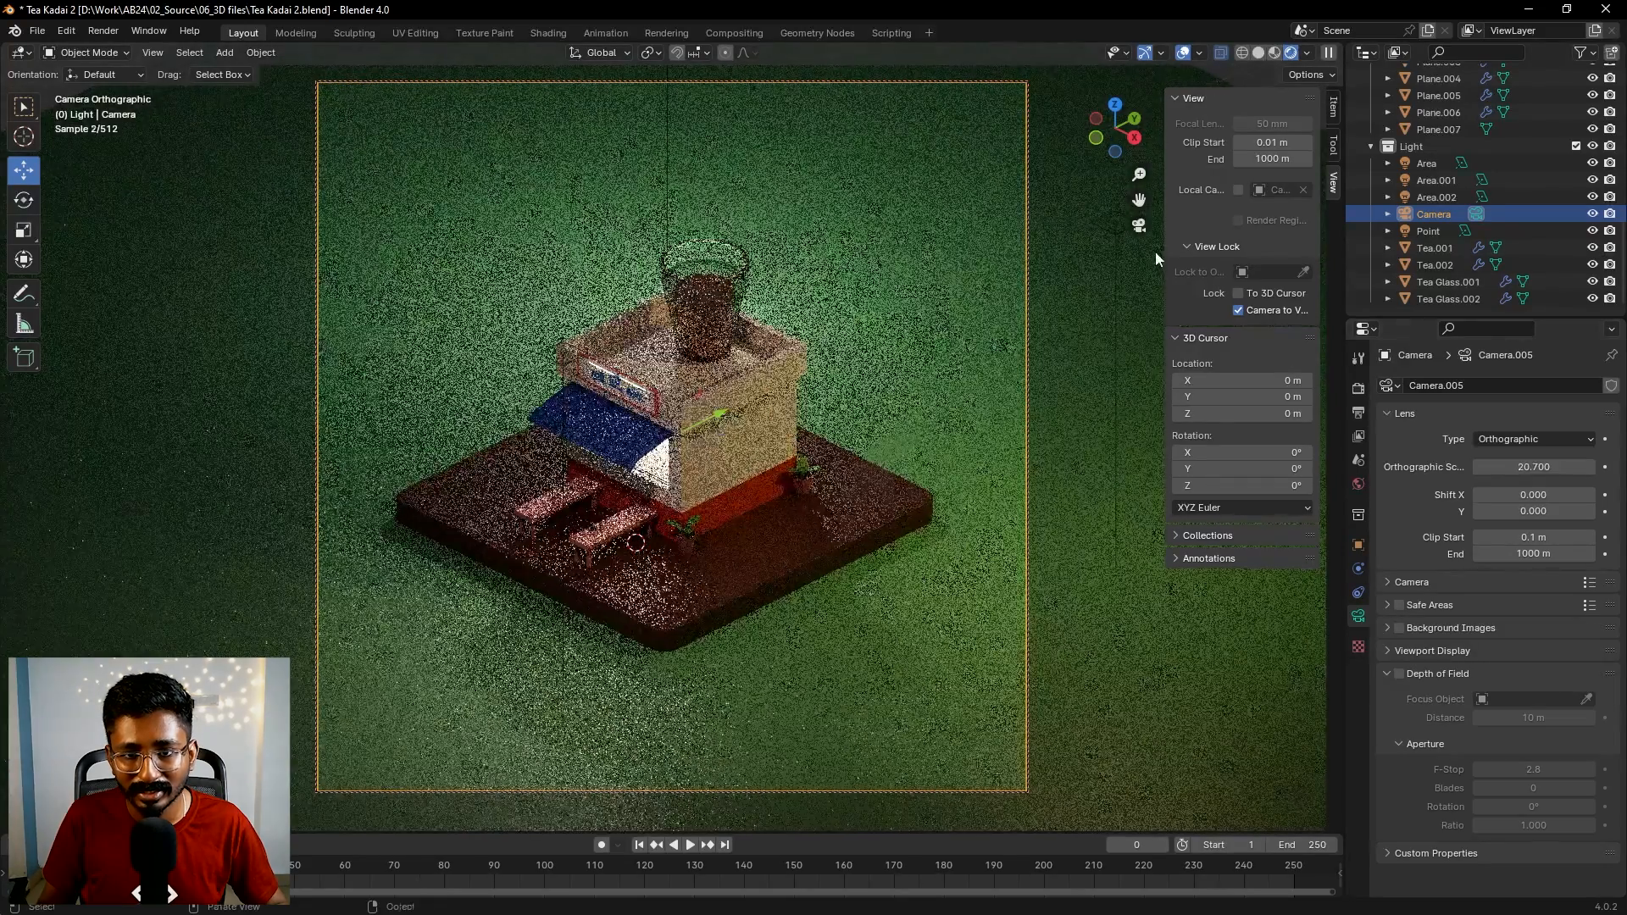
pyautogui.moveTo(1139, 200); pyautogui.dragTo(1161, 196)
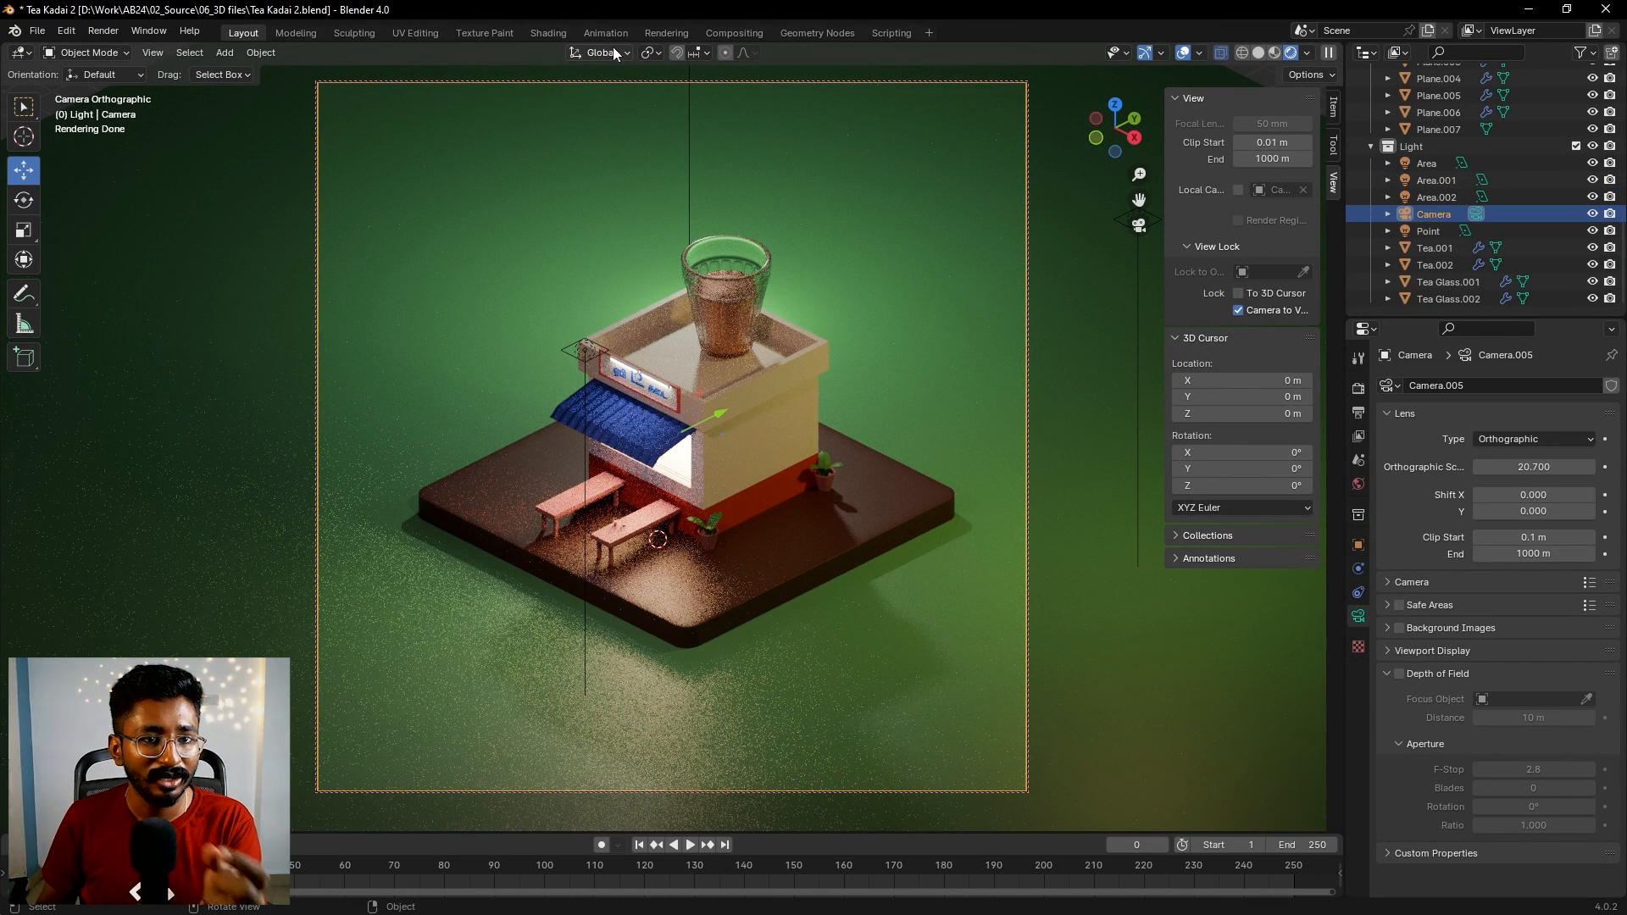
# - Render the still image from the isometric camera and inspect the shop, benches and glasses in the result
pyautogui.click(104, 32)
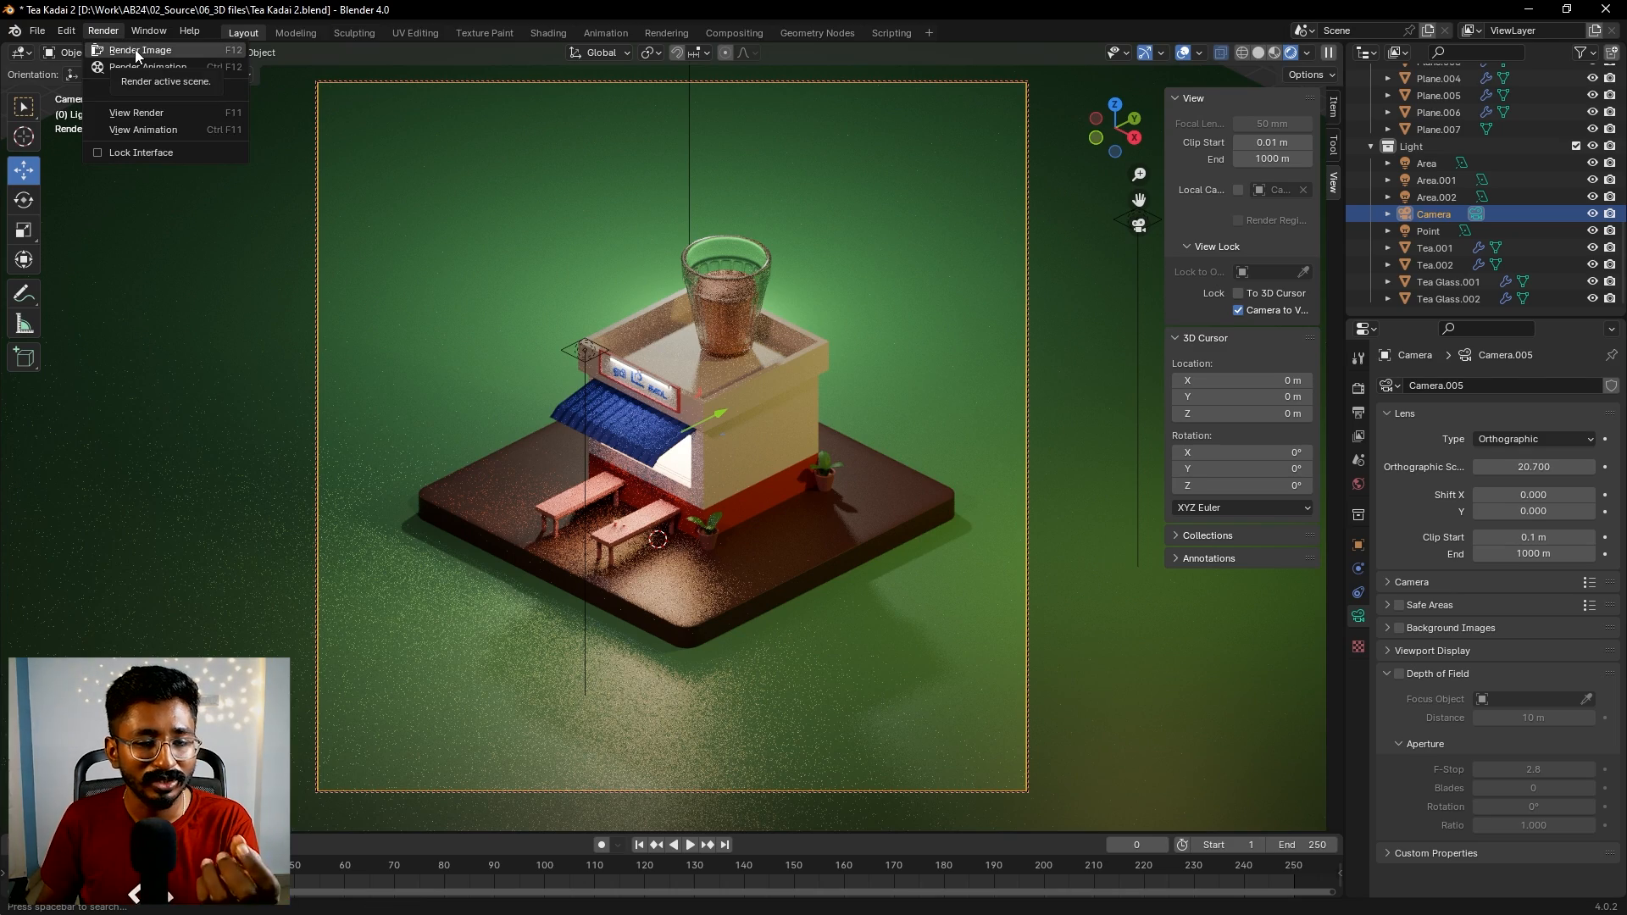
pyautogui.click(137, 52)
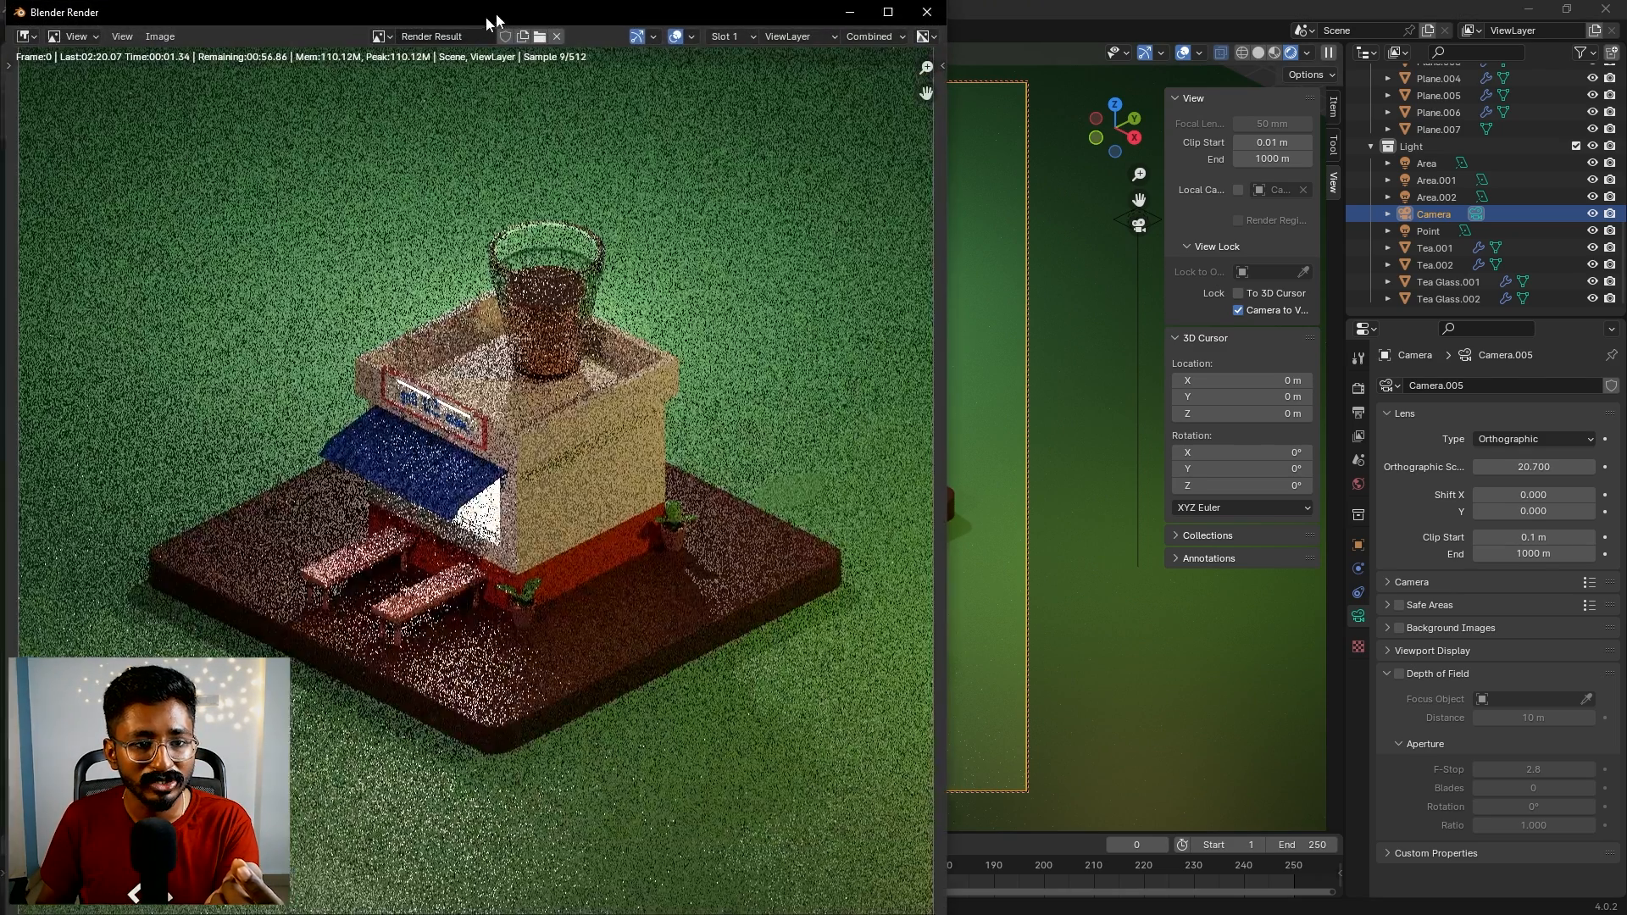
pyautogui.moveTo(496, 13); pyautogui.dragTo(806, 31)
pyautogui.press('Home')
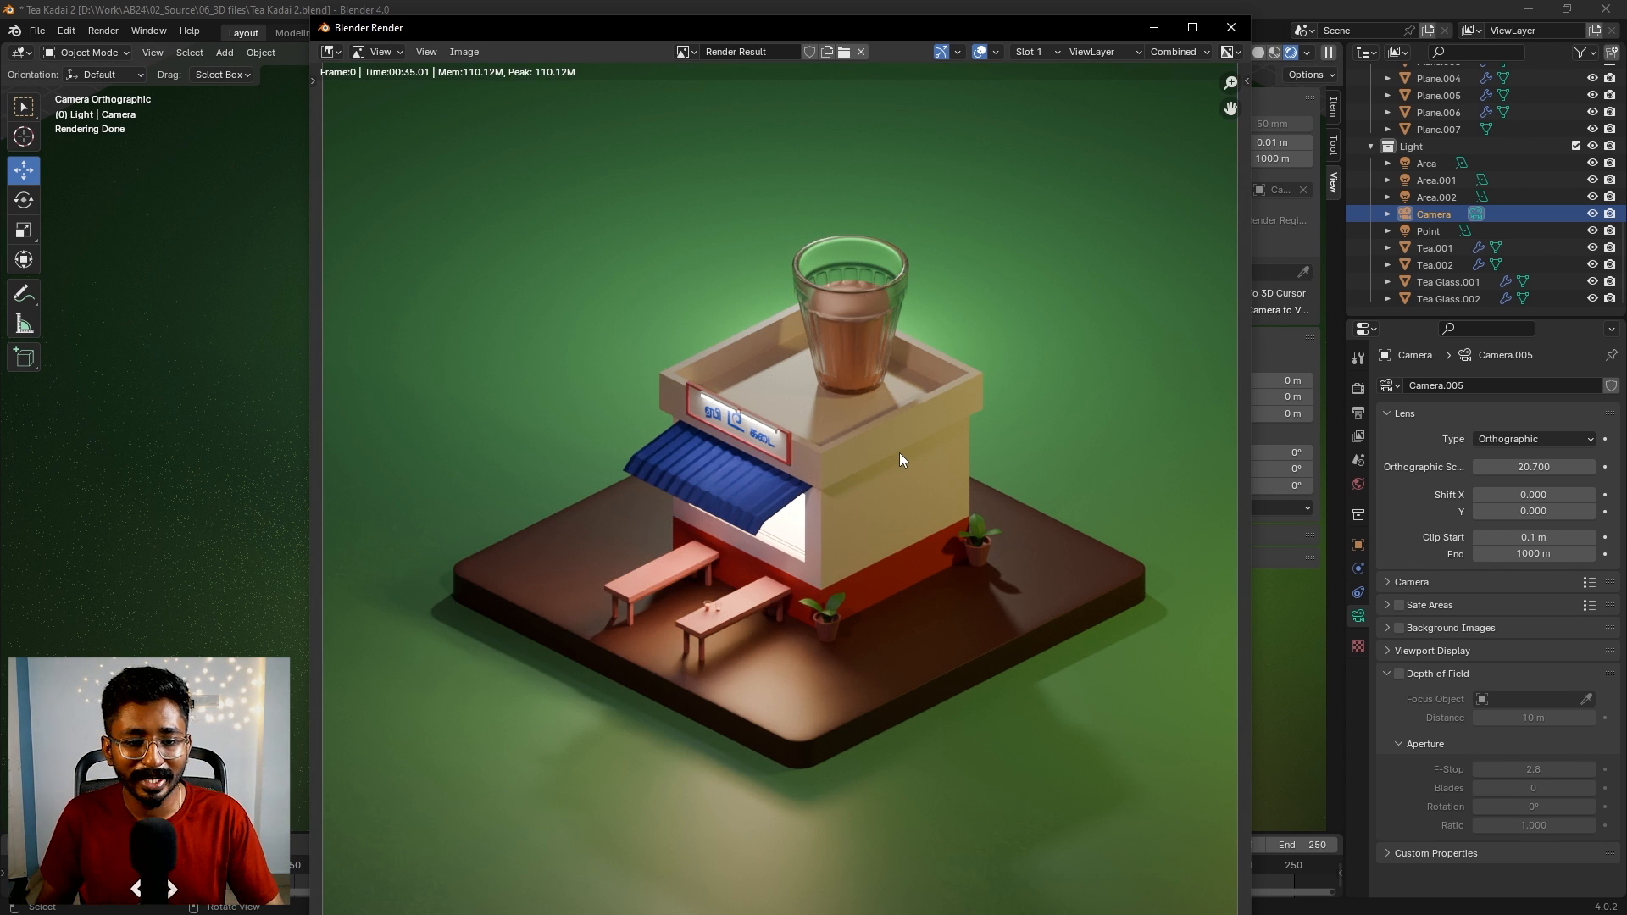
pyautogui.scroll(2, 900, 460)
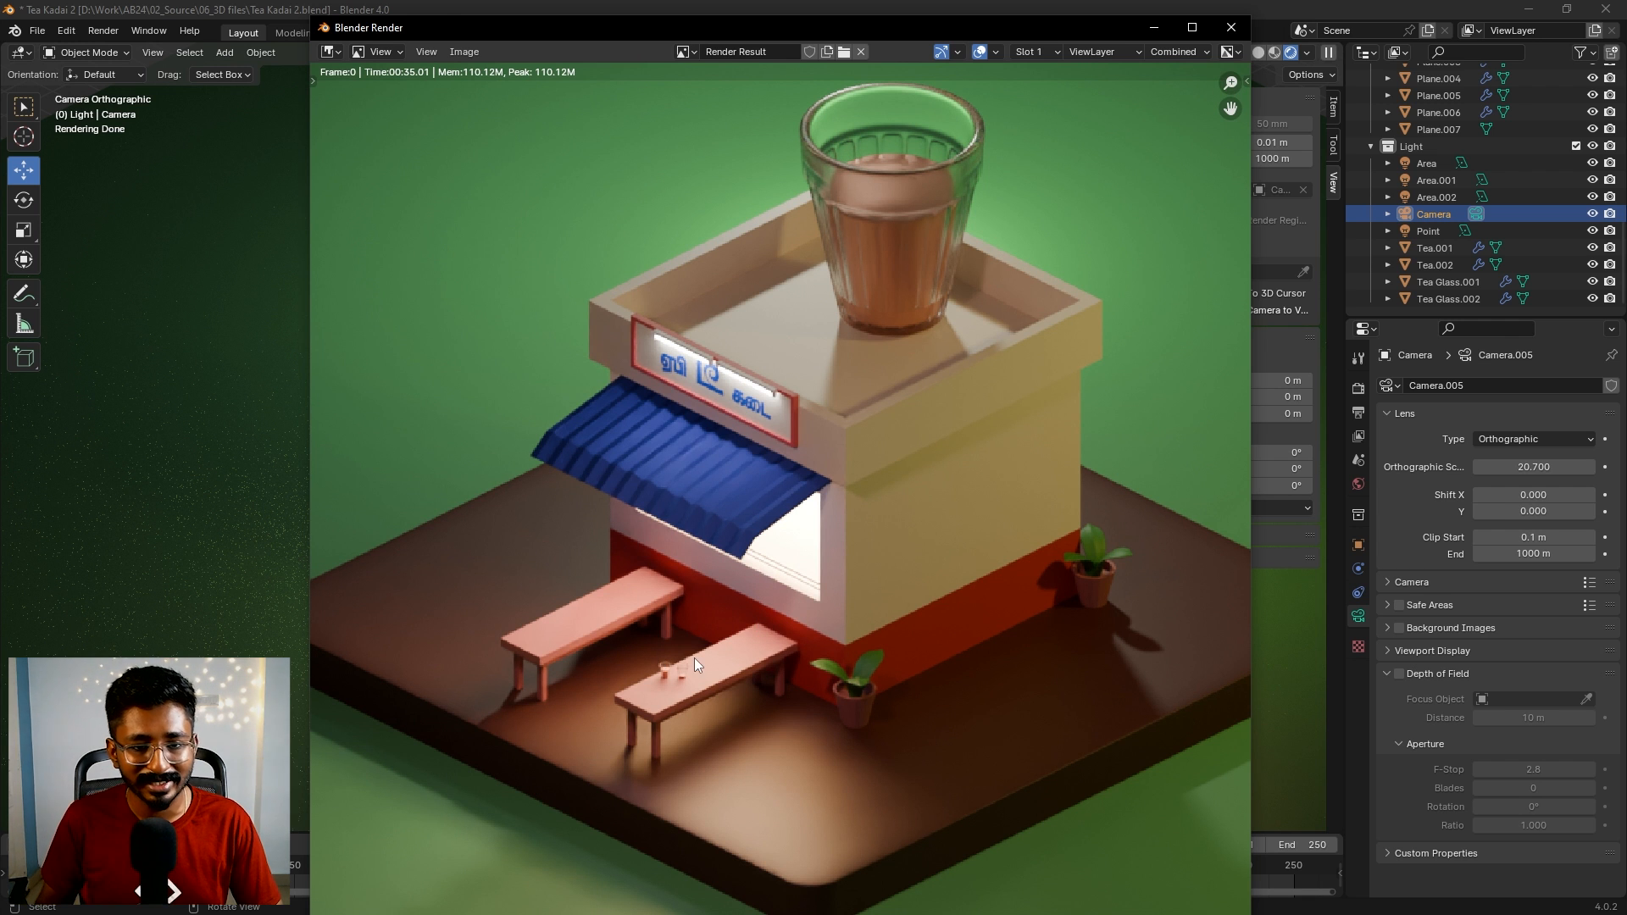
pyautogui.scroll(-1, 846, 212)
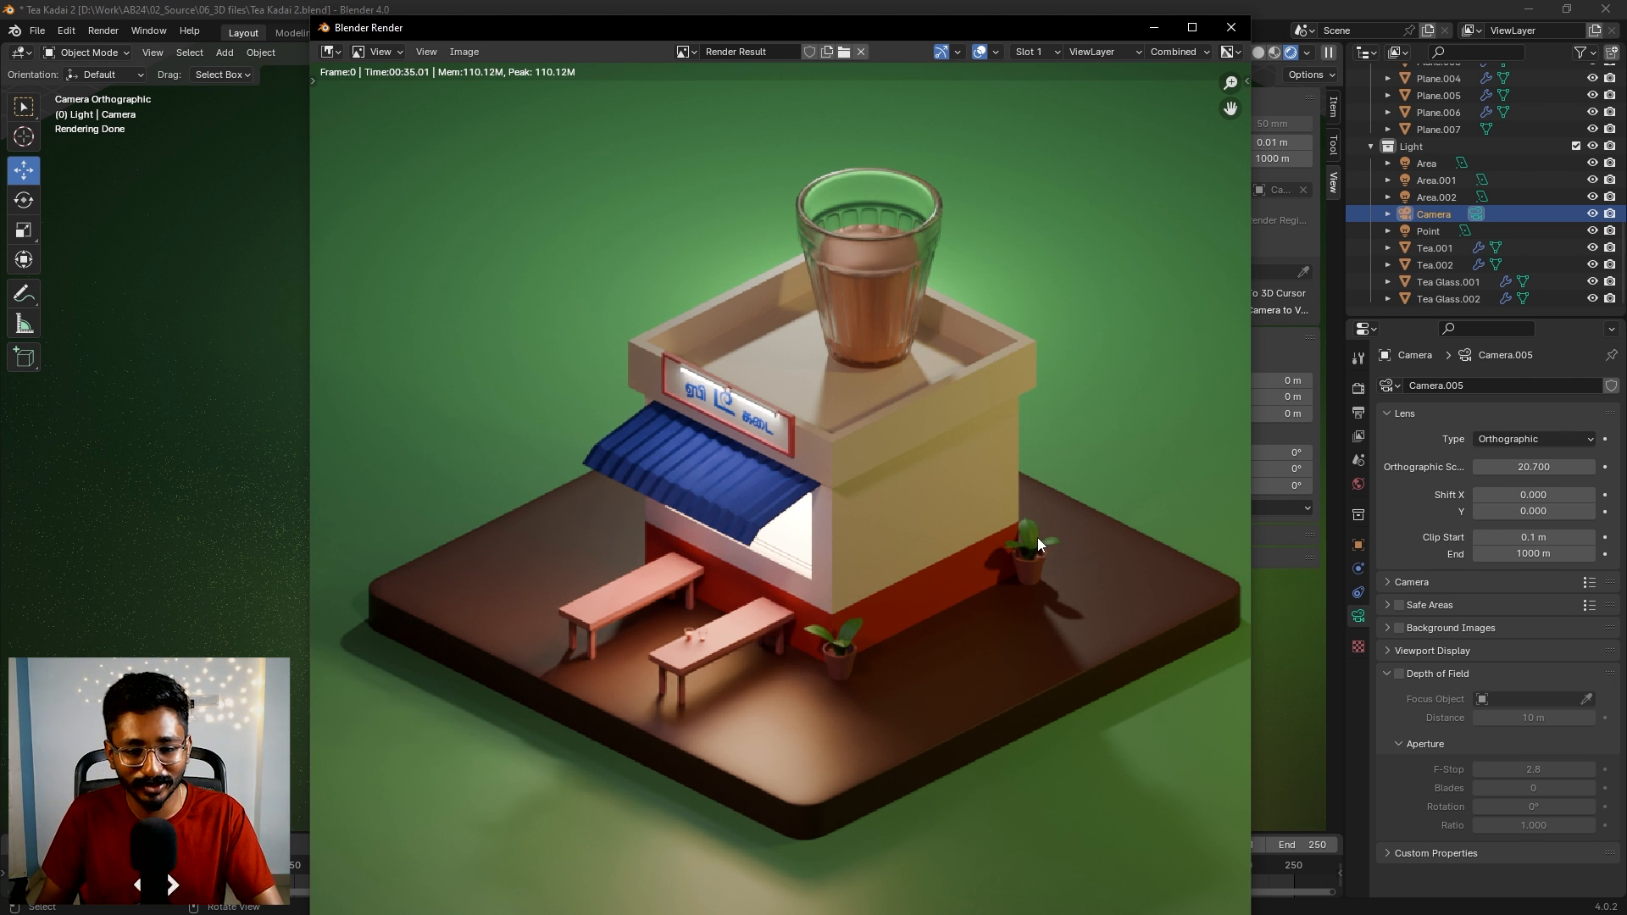
pyautogui.scroll(-1, 1039, 539)
pyautogui.scroll(-1, 1039, 543)
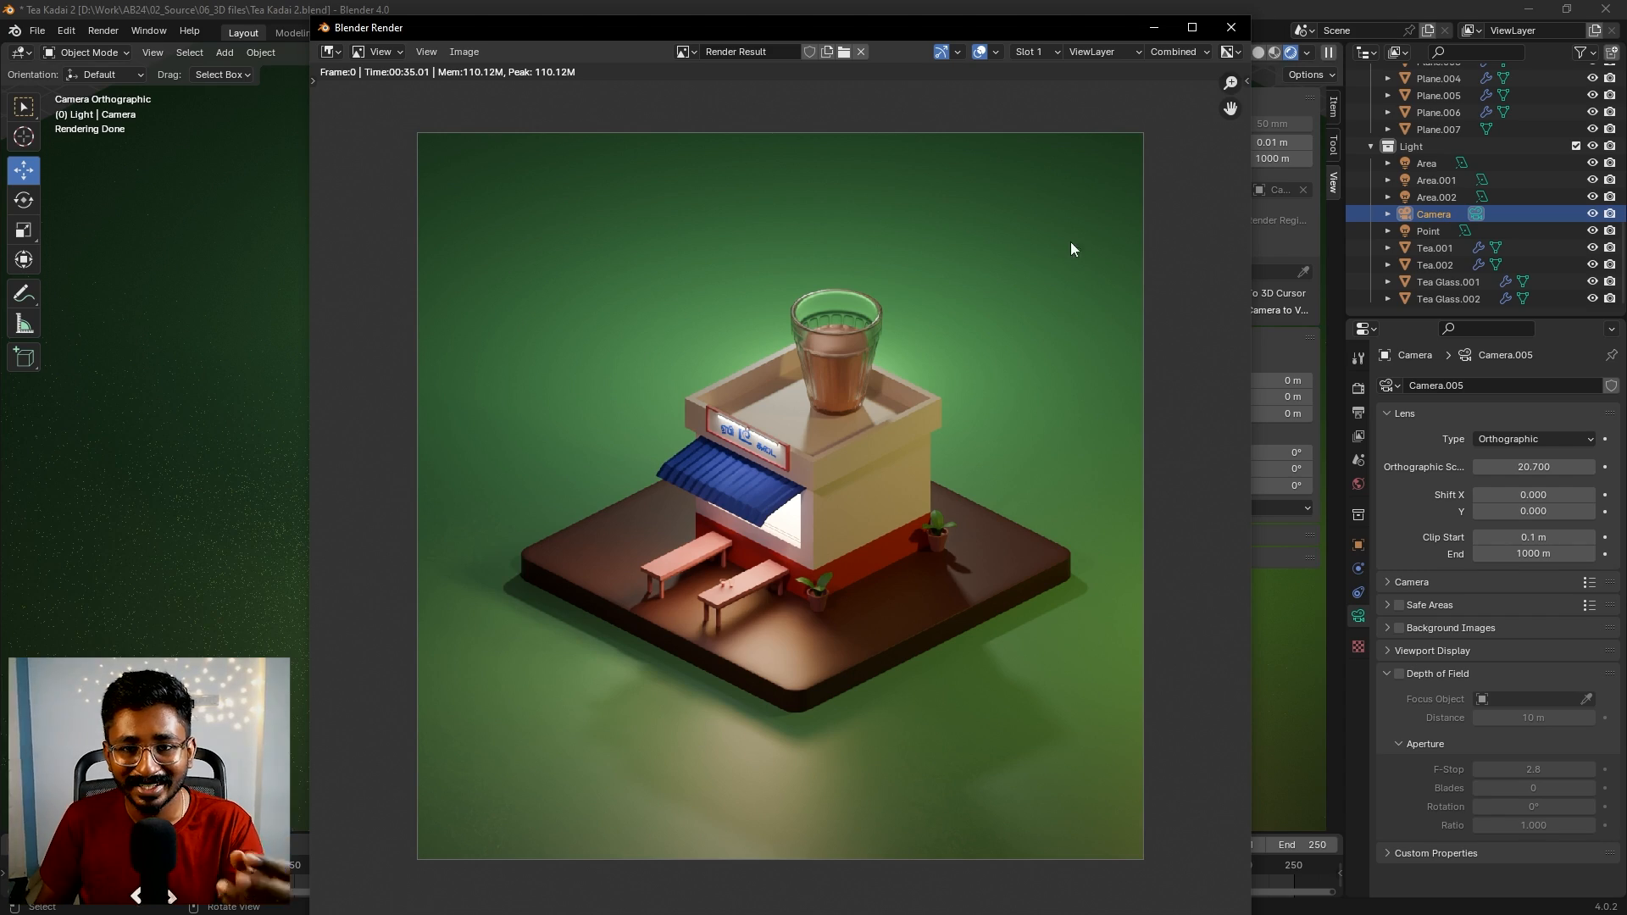
pyautogui.click(1233, 28)
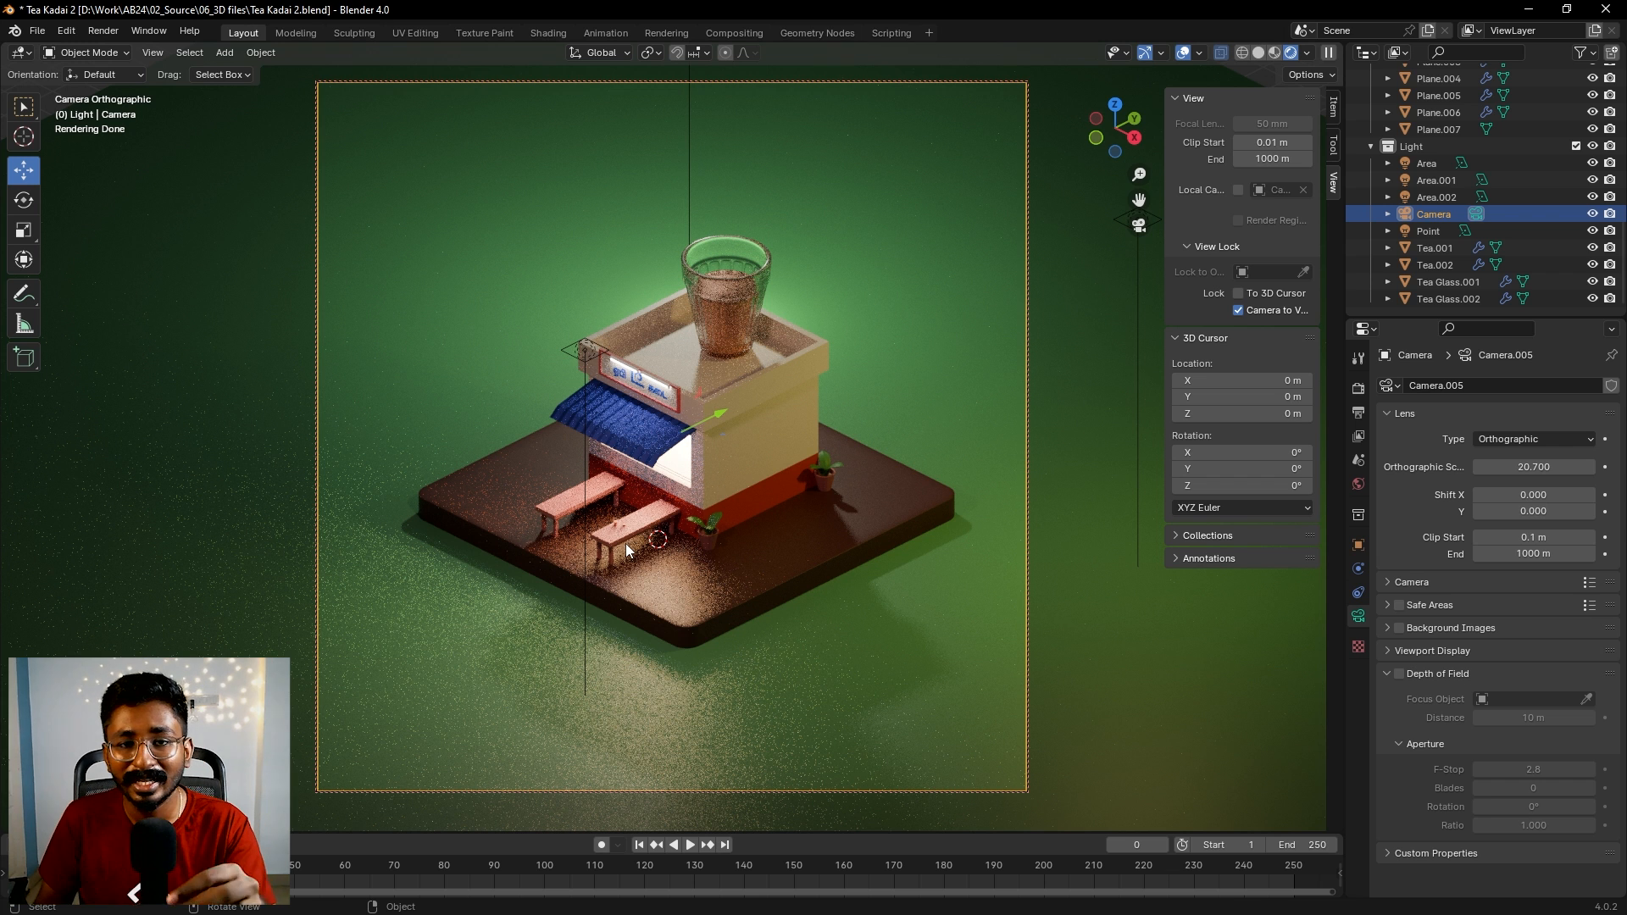
# - Unlock the camera from the view and look around the shop from other angles, ending in the camera view
pyautogui.click(1238, 310)
pyautogui.click(955, 488)
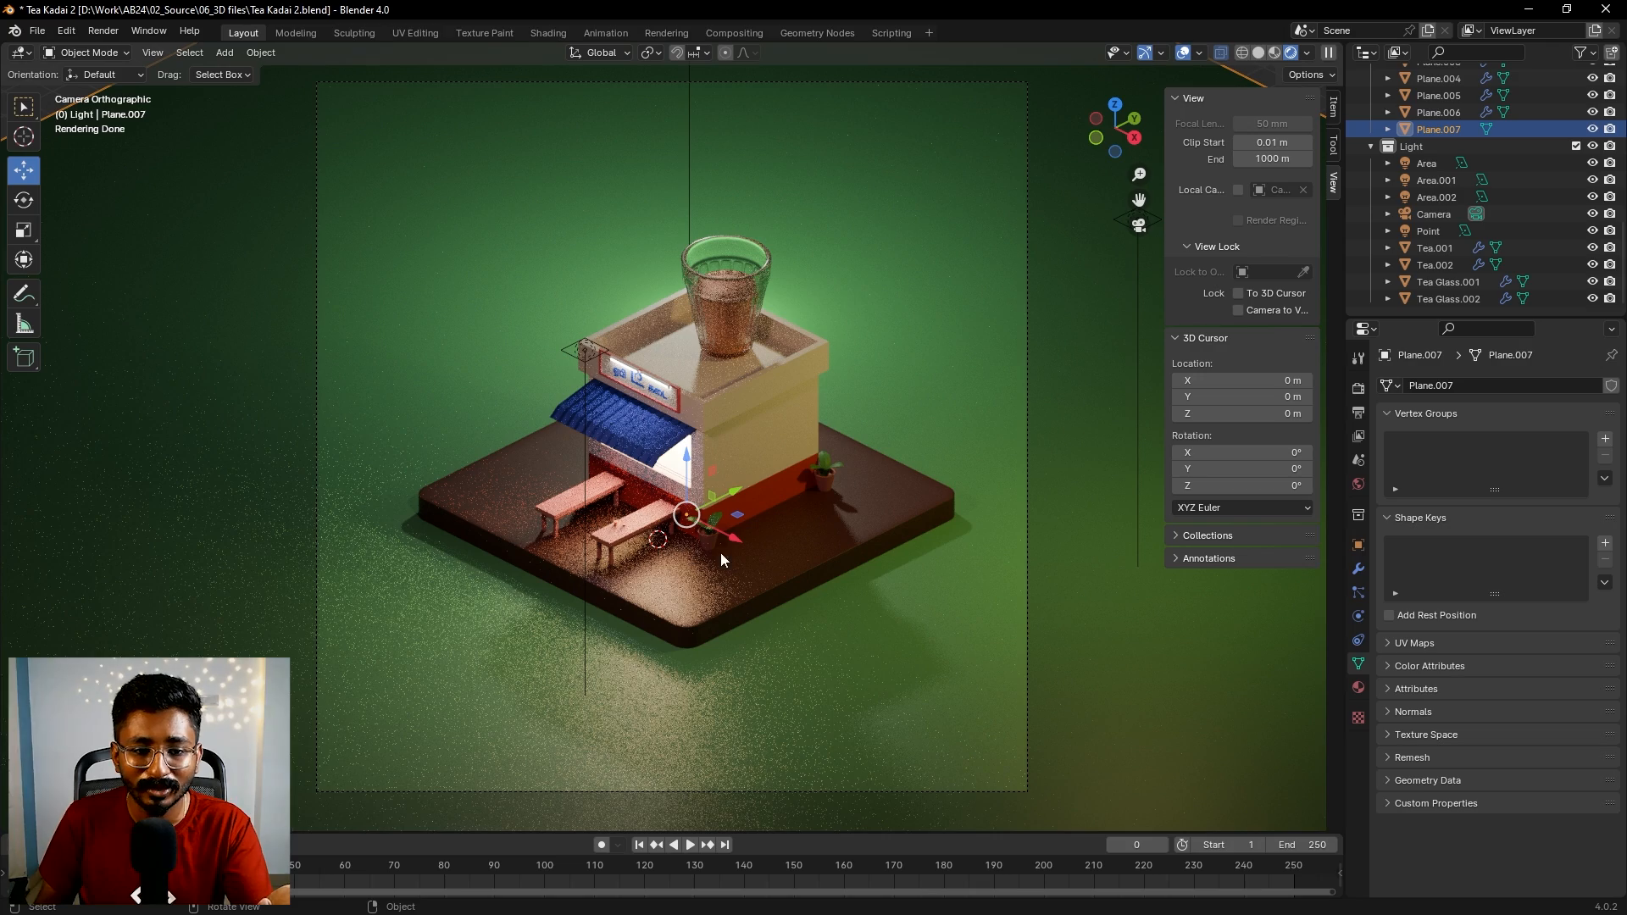
pyautogui.moveTo(668, 537); pyautogui.dragTo(436, 551, button='middle')
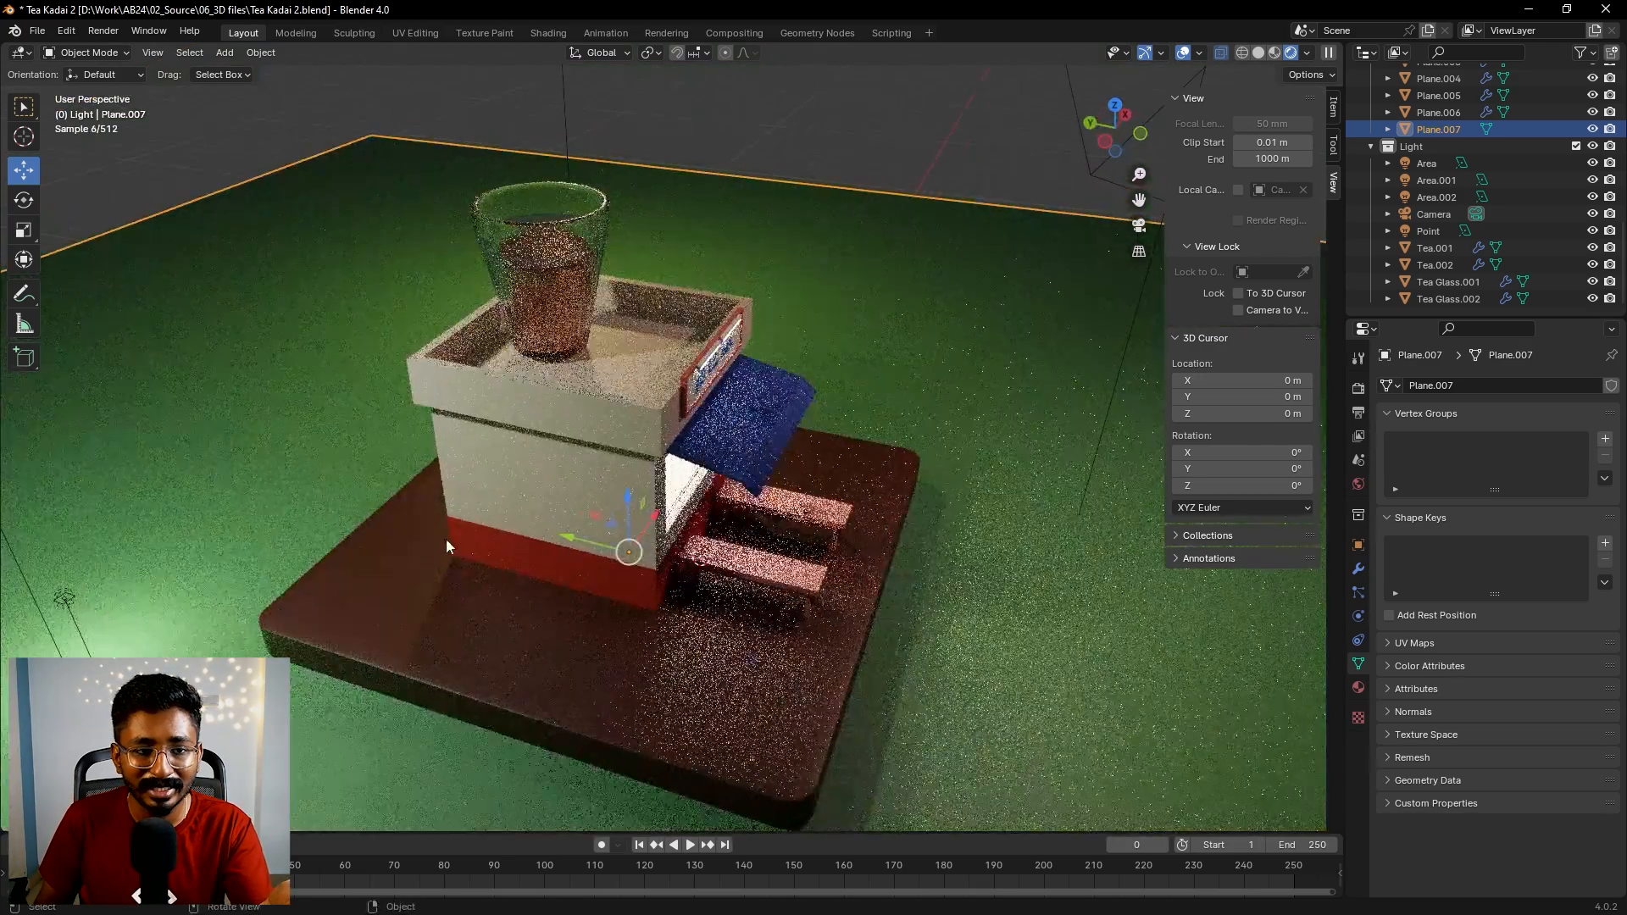
pyautogui.moveTo(600, 526); pyautogui.dragTo(670, 610, button='middle')
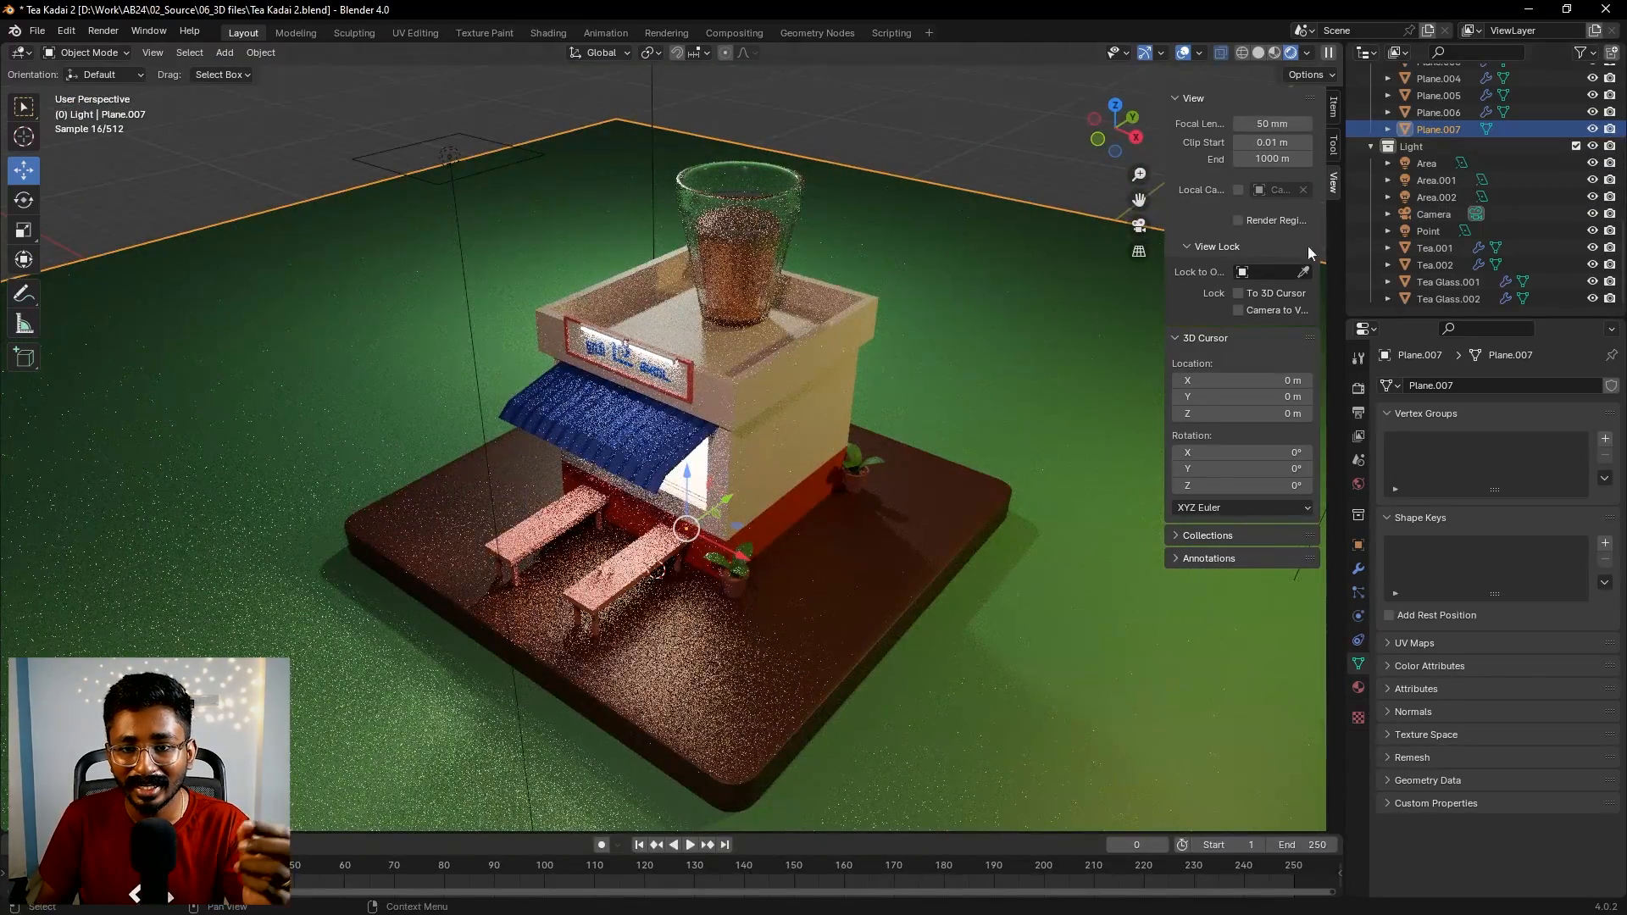
pyautogui.click(1139, 226)
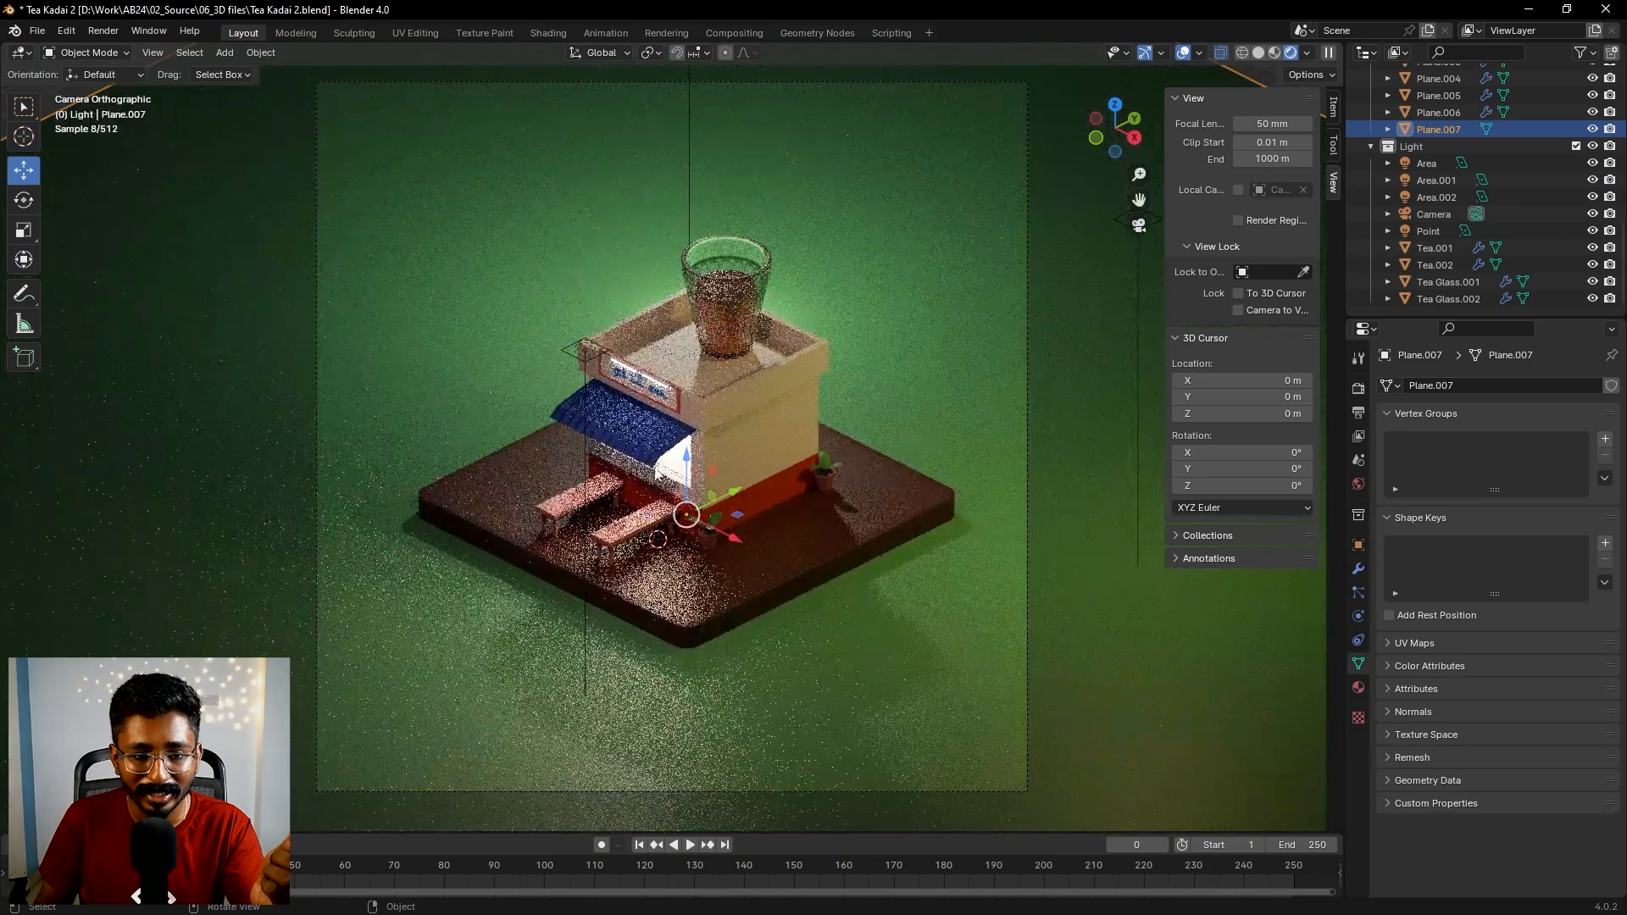